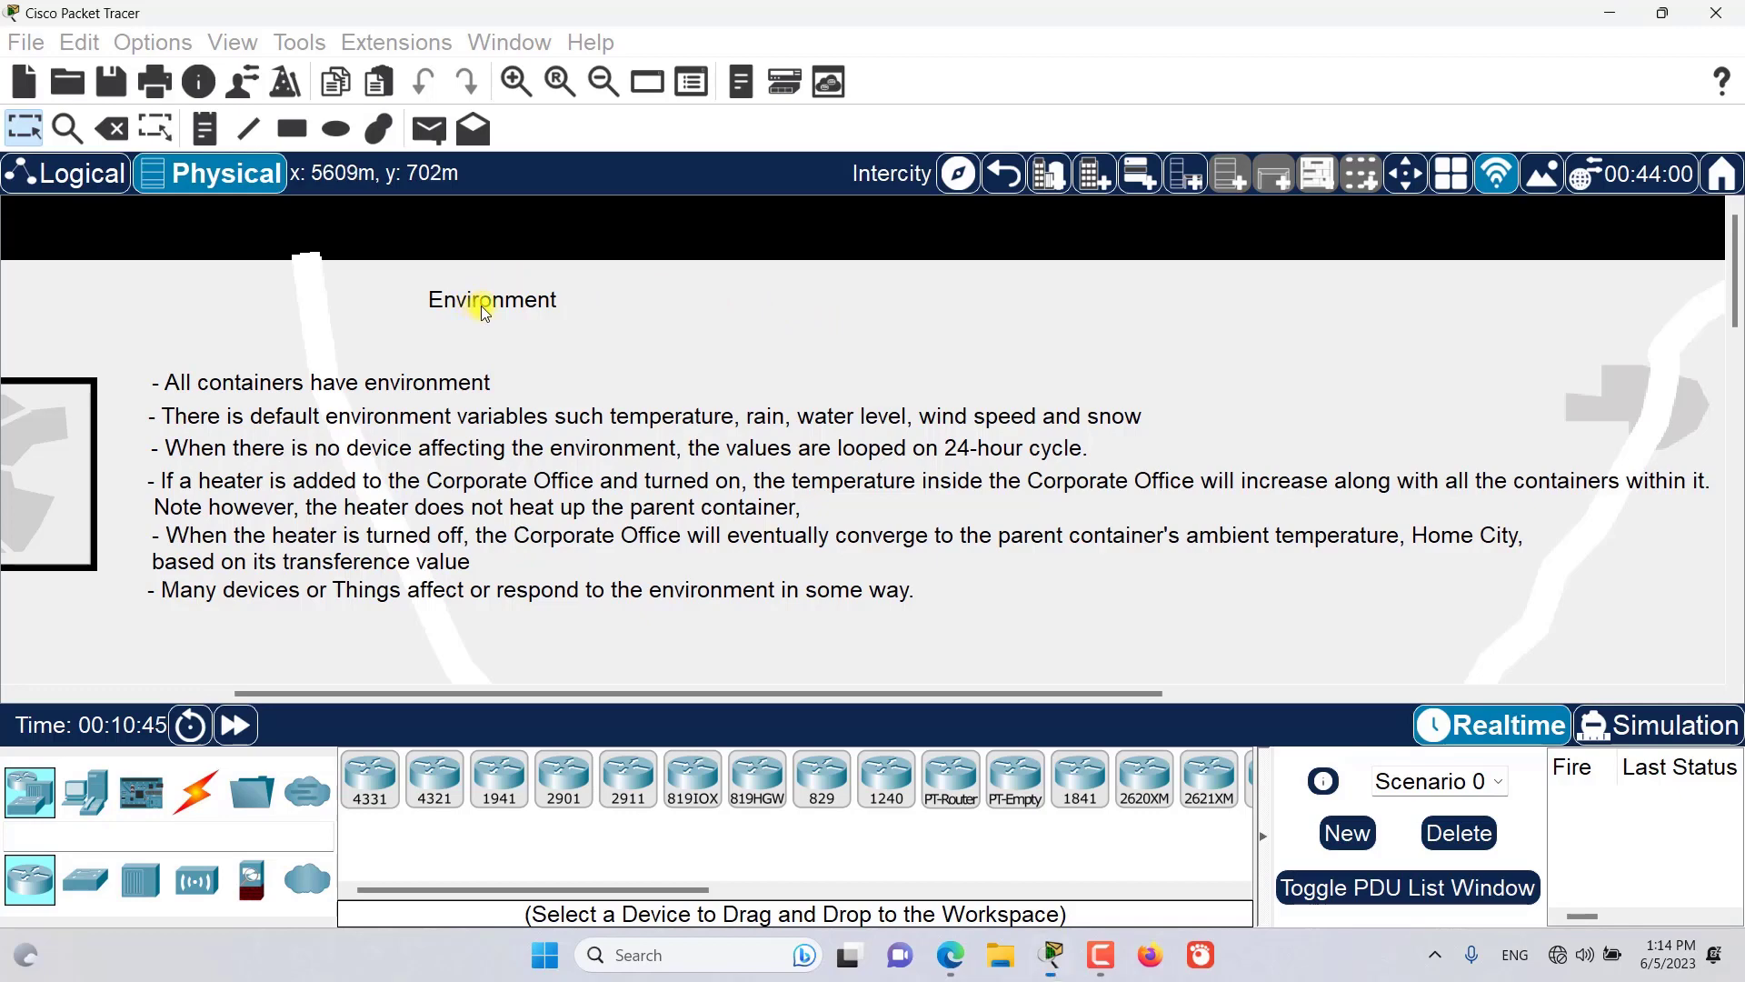
Step: Nudge the 'Environment' heading note a little to the right on the Intercity Physical map
left_click_drag(482, 306, 516, 309)
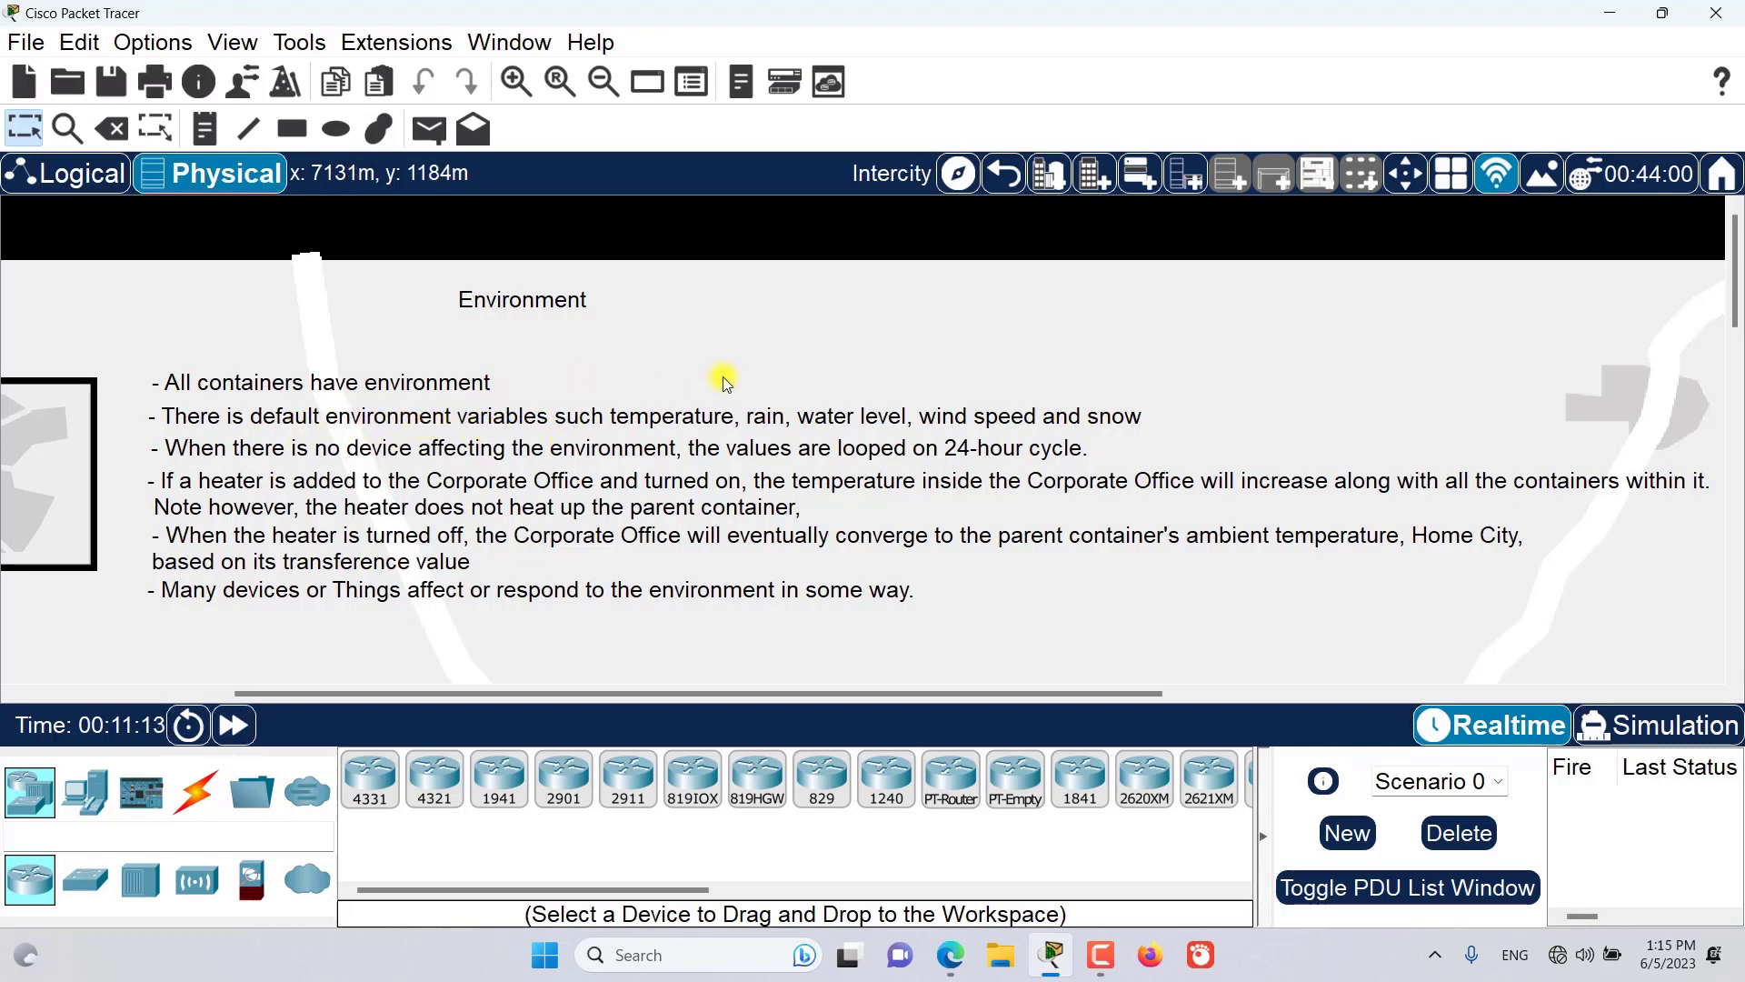
left_click(1651, 191)
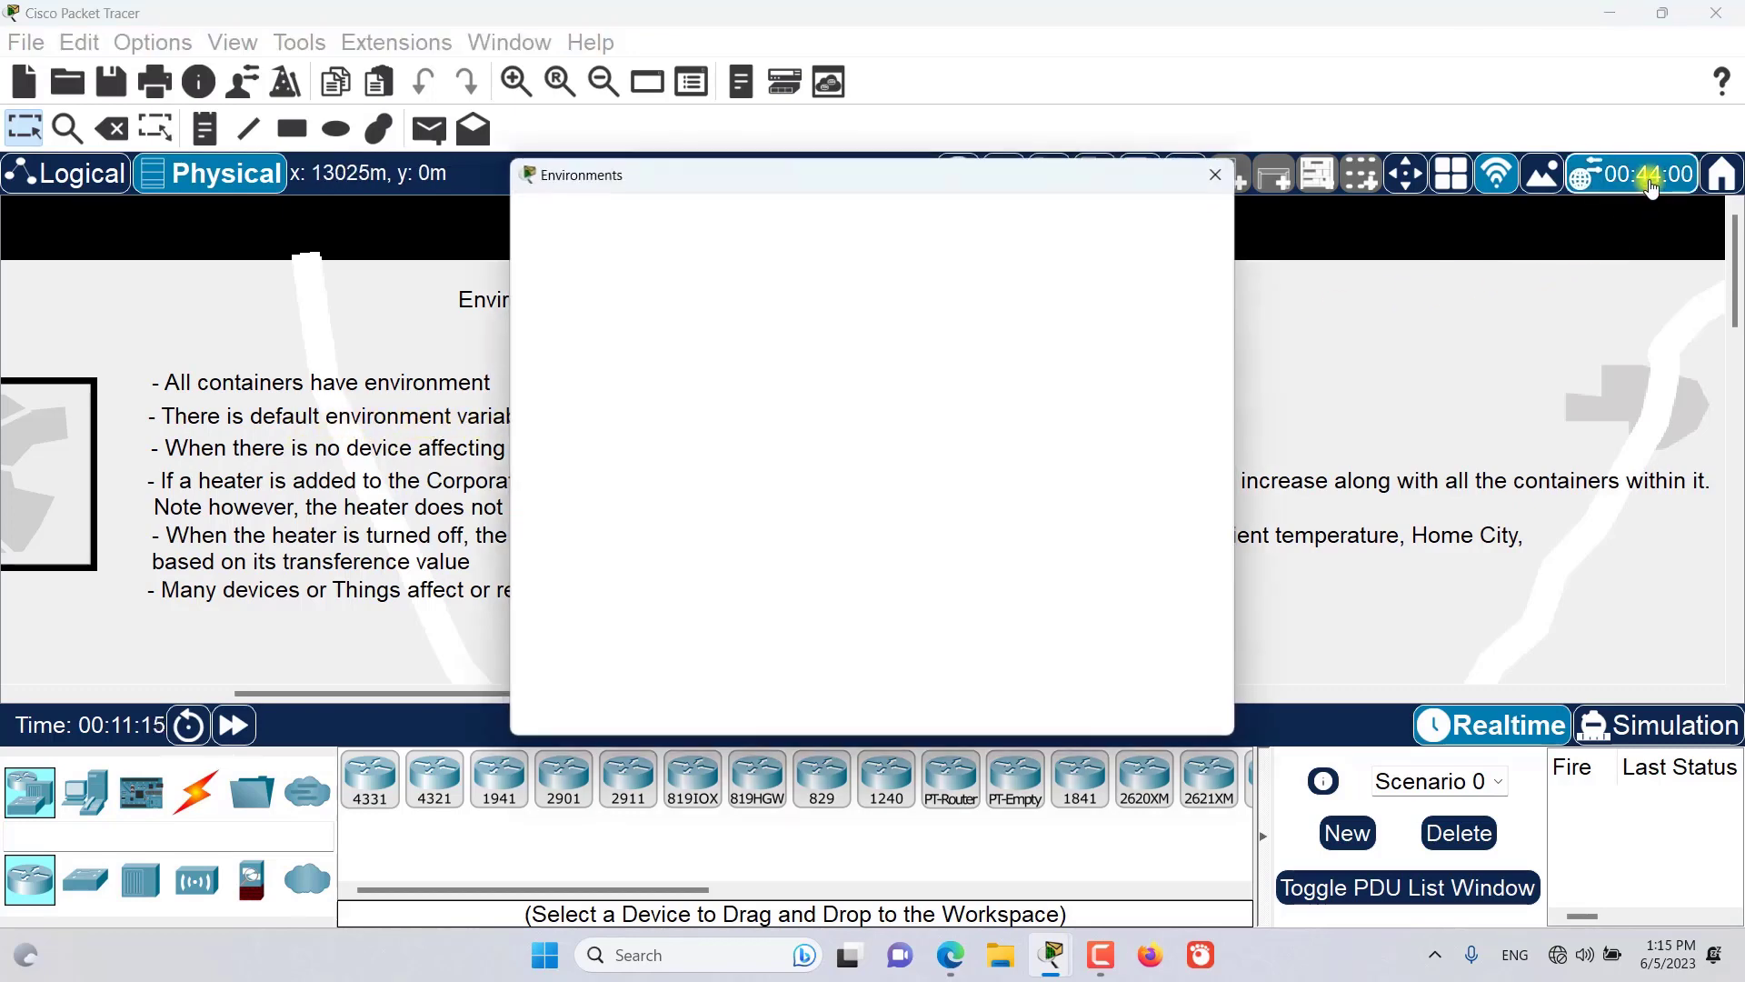
left_click_drag(864, 187, 771, 136)
left_click(677, 255)
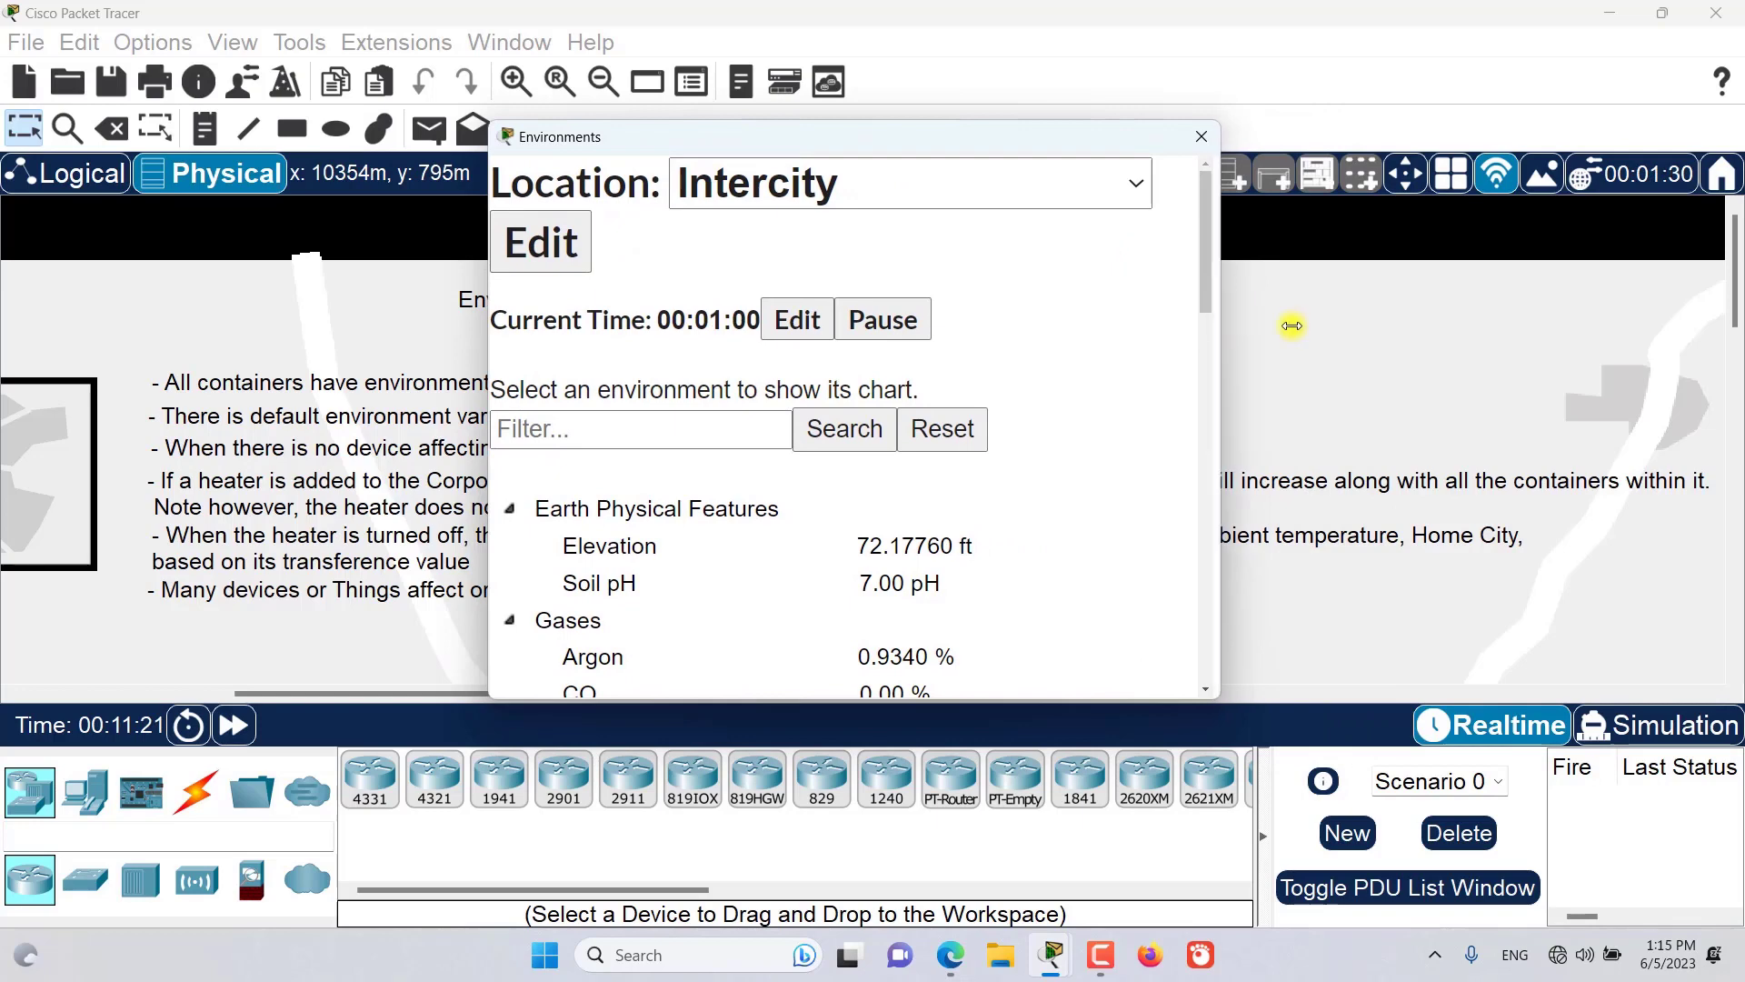
left_click_drag(1218, 325, 1604, 327)
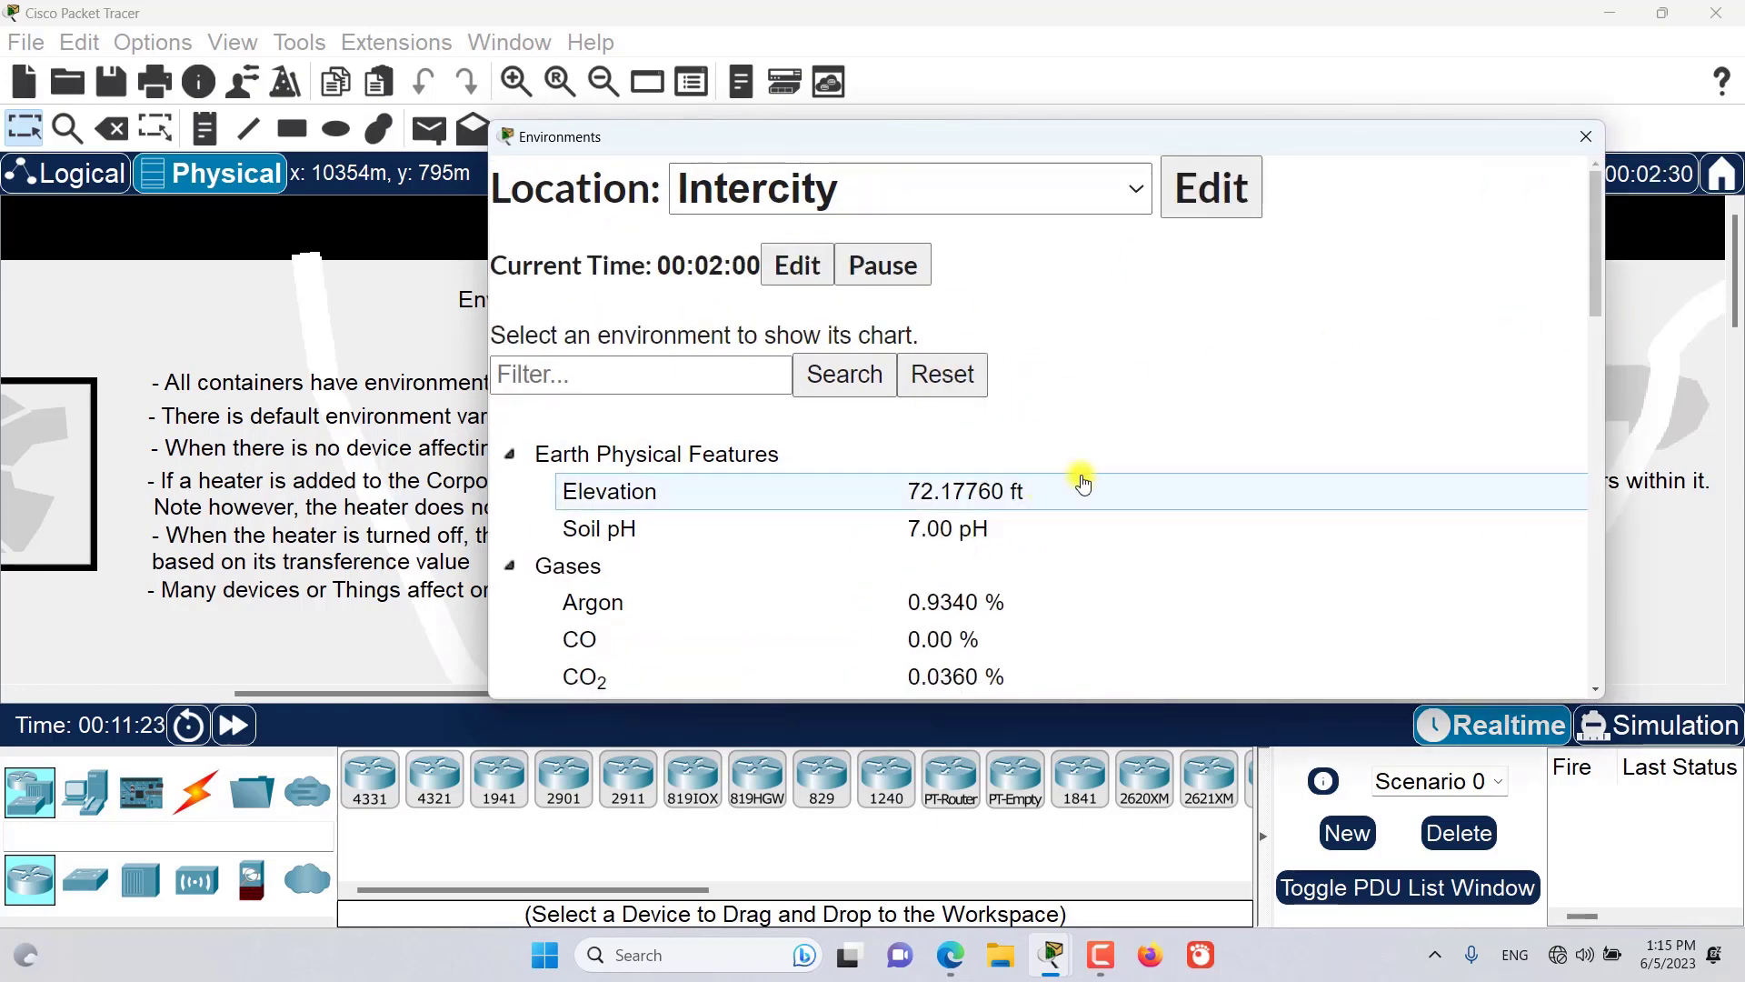
scroll(1078, 473, "down", 1)
scroll(1150, 477, "down", 3)
scroll(1150, 478, "down", 5)
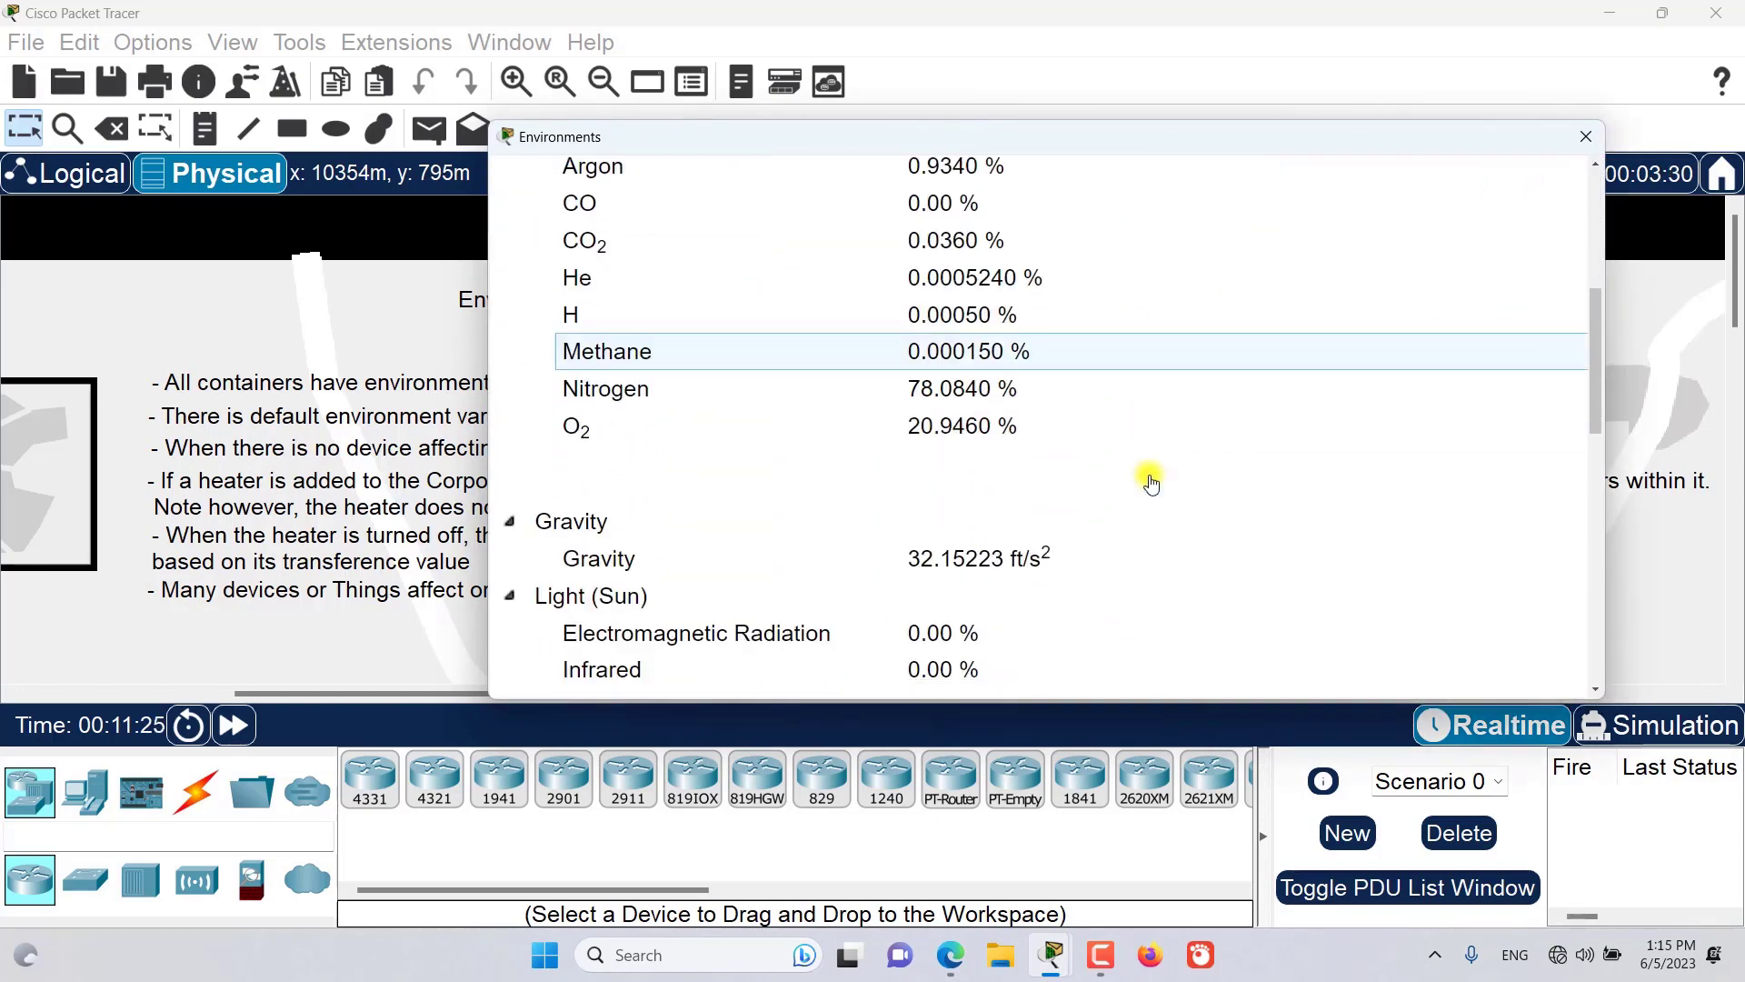
scroll(1119, 472, "down", 5)
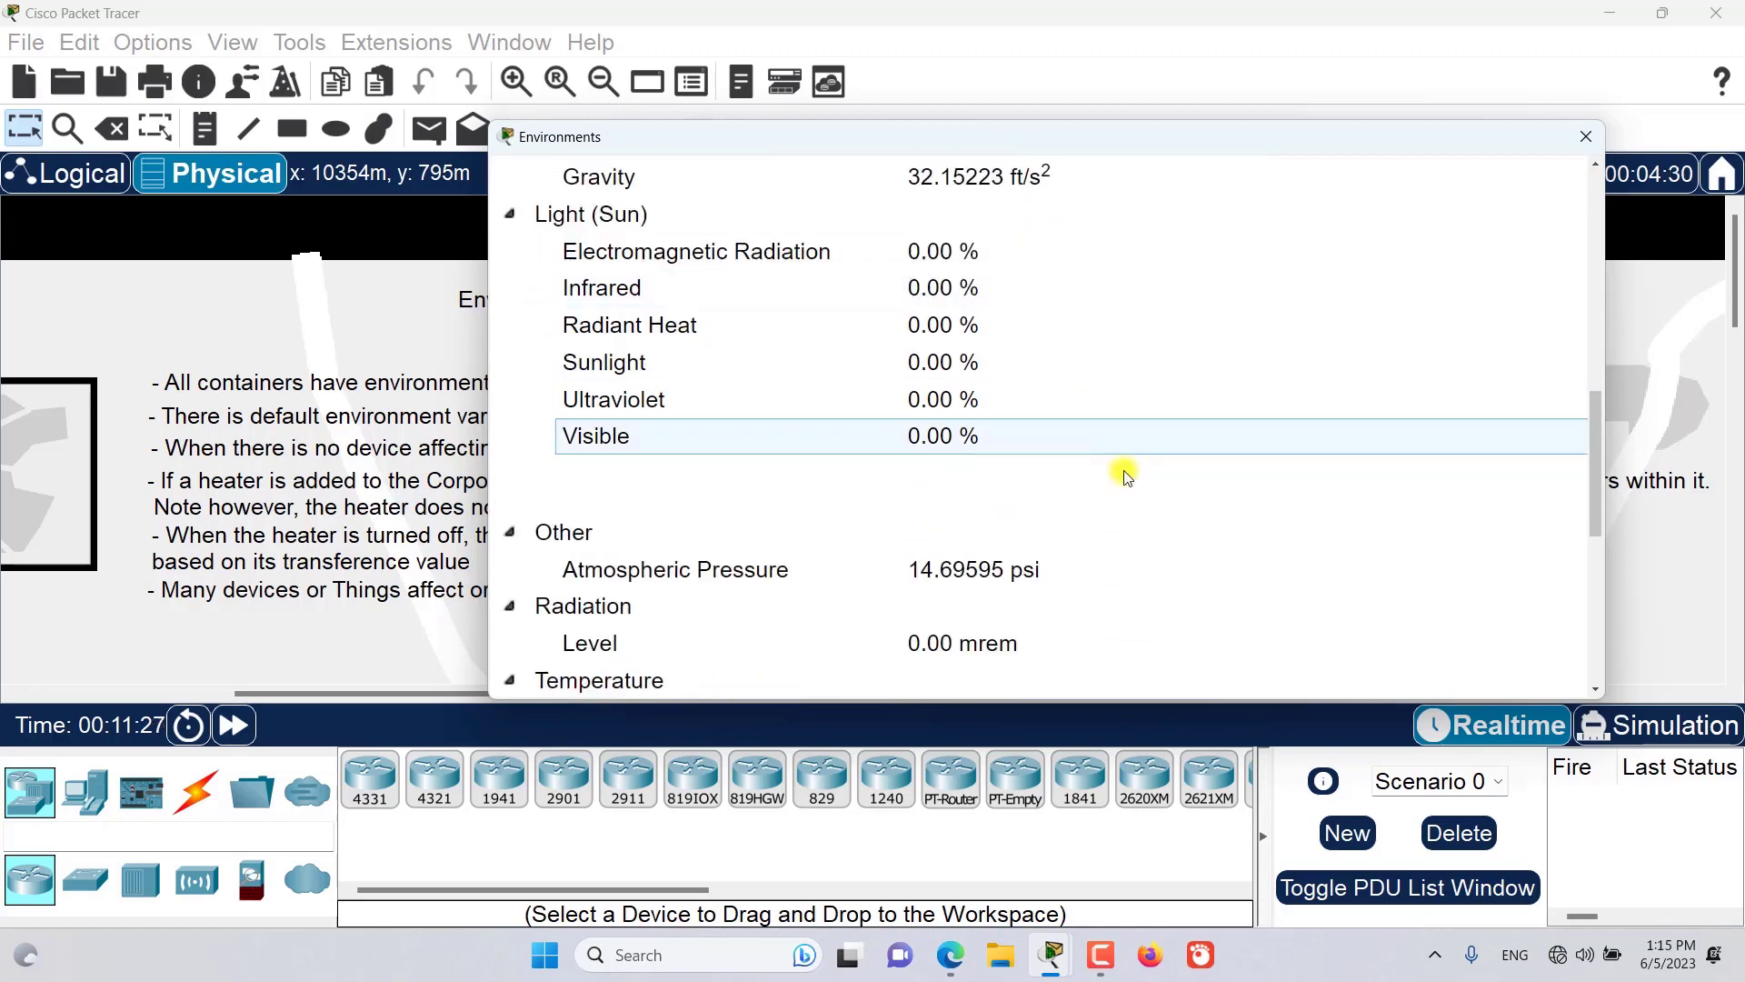
scroll(1320, 495, "down", 3)
scroll(1320, 496, "down", 1)
scroll(1318, 495, "up", 10)
scroll(1317, 493, "up", 2)
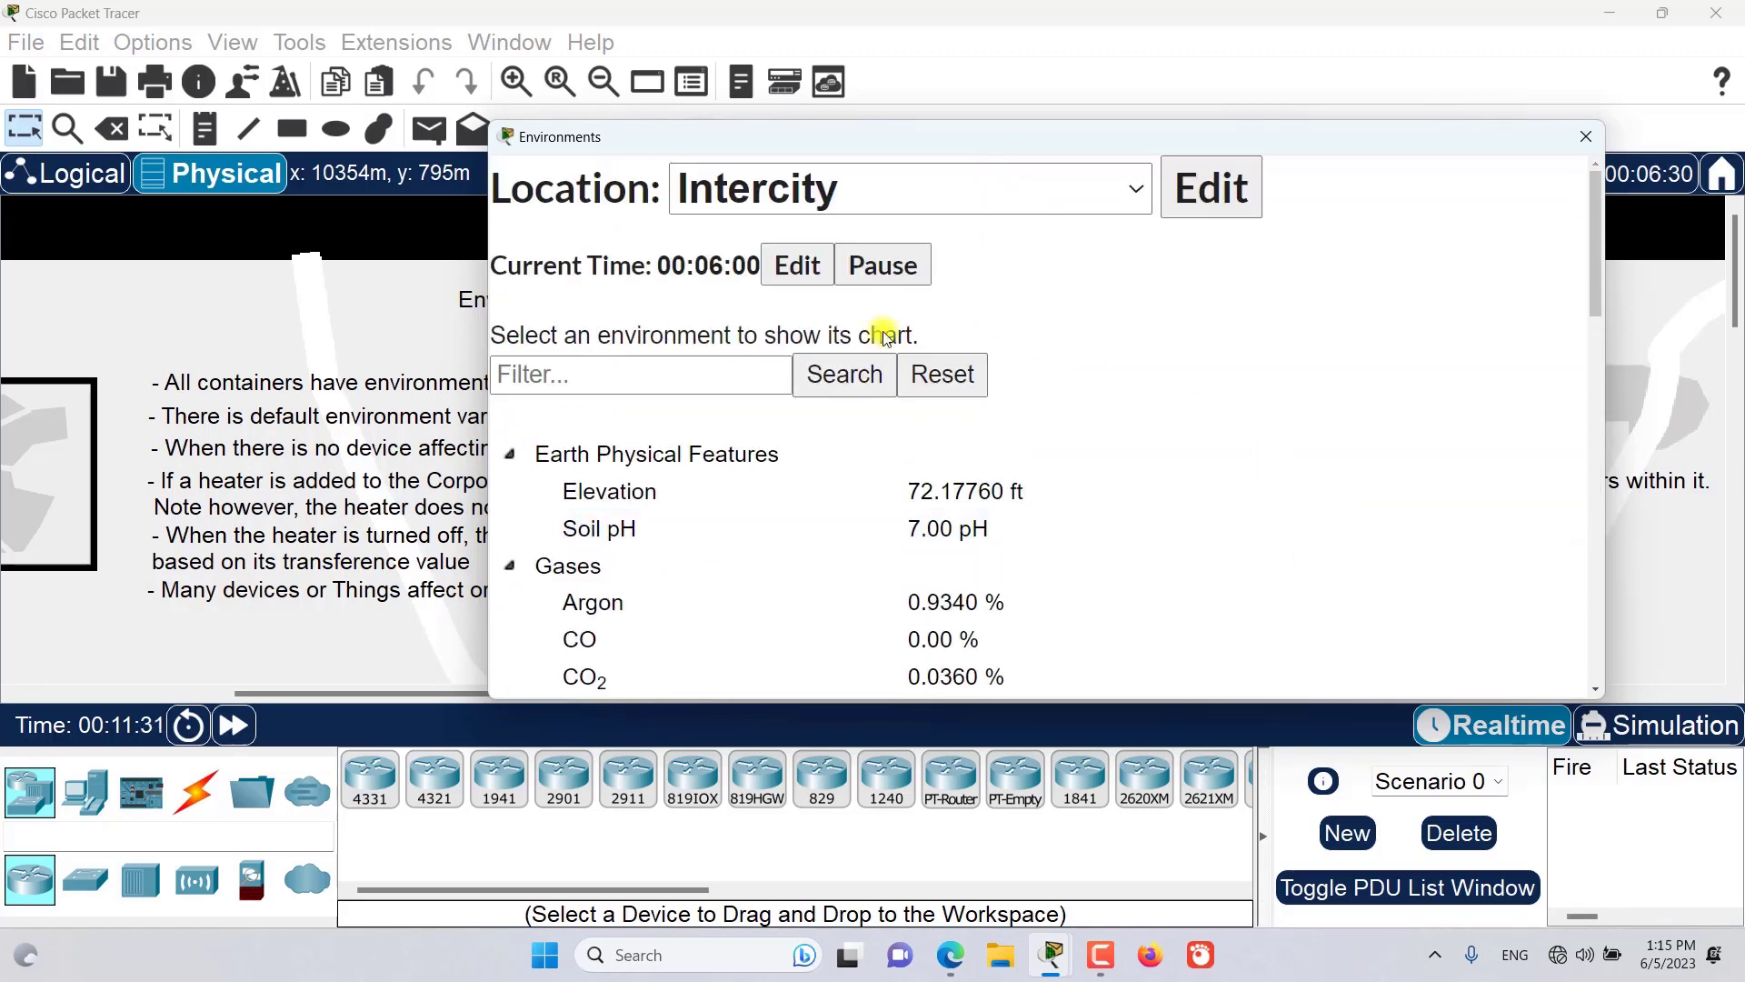
left_click(875, 198)
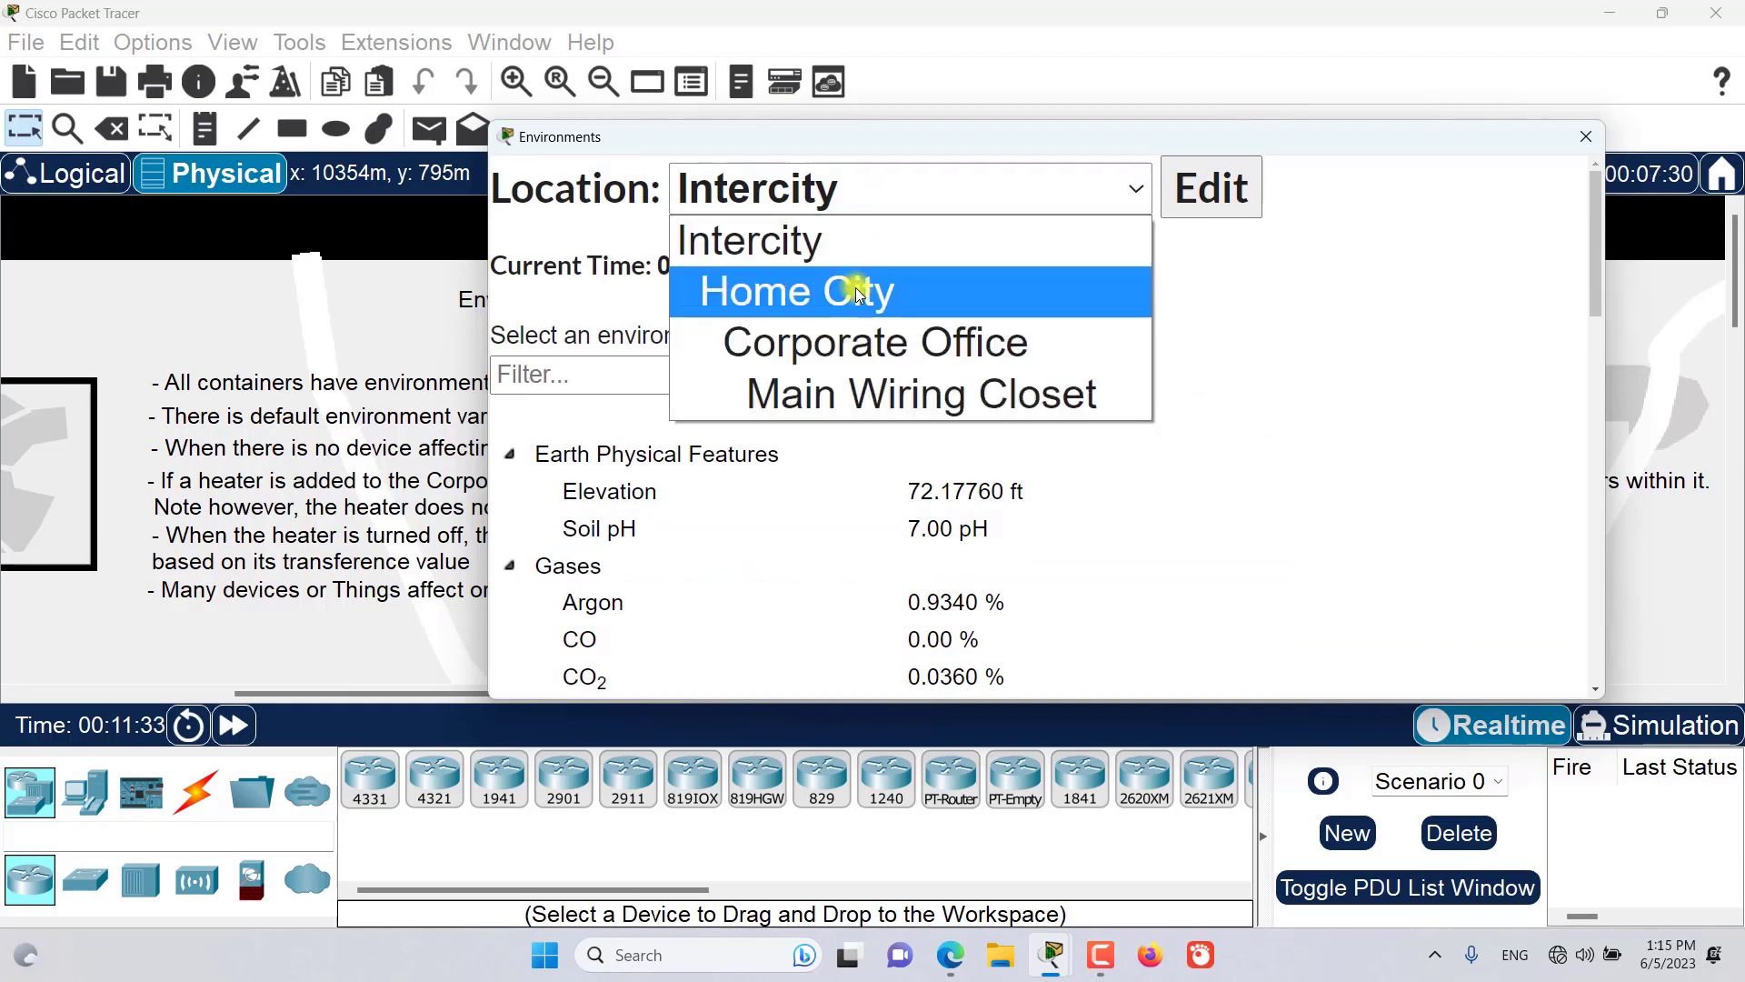
left_click(855, 287)
left_click(857, 183)
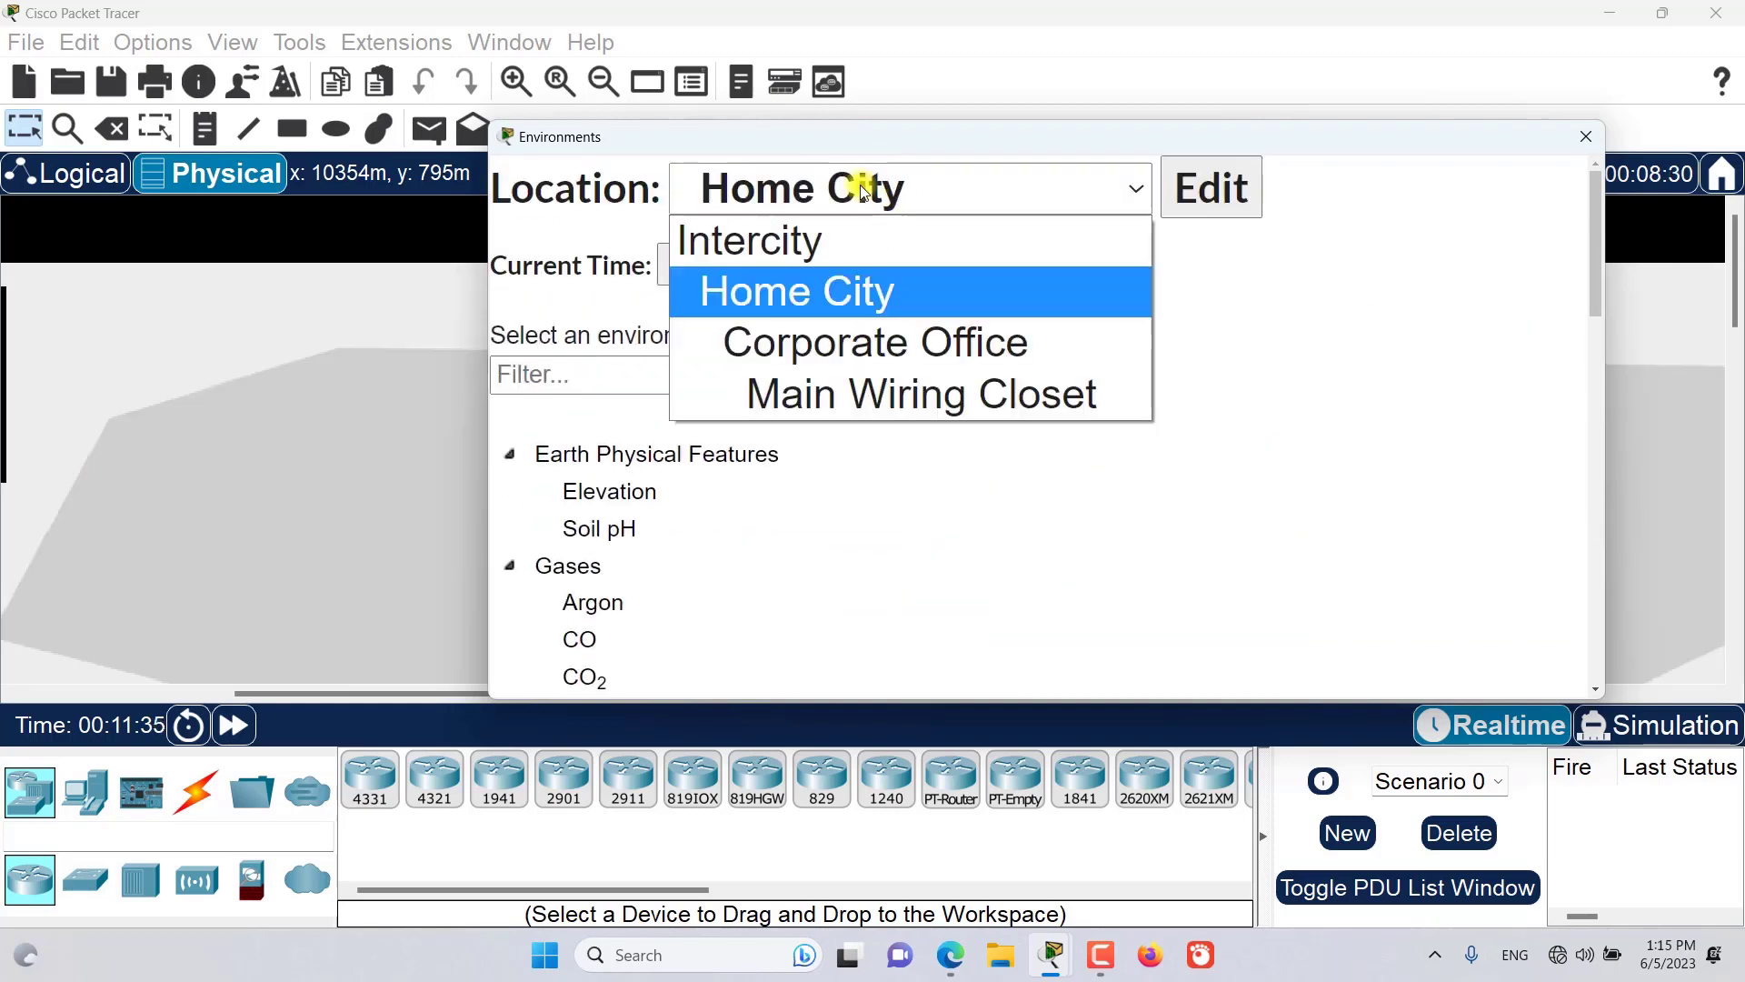
left_click(906, 359)
scroll(1184, 417, "down", 10)
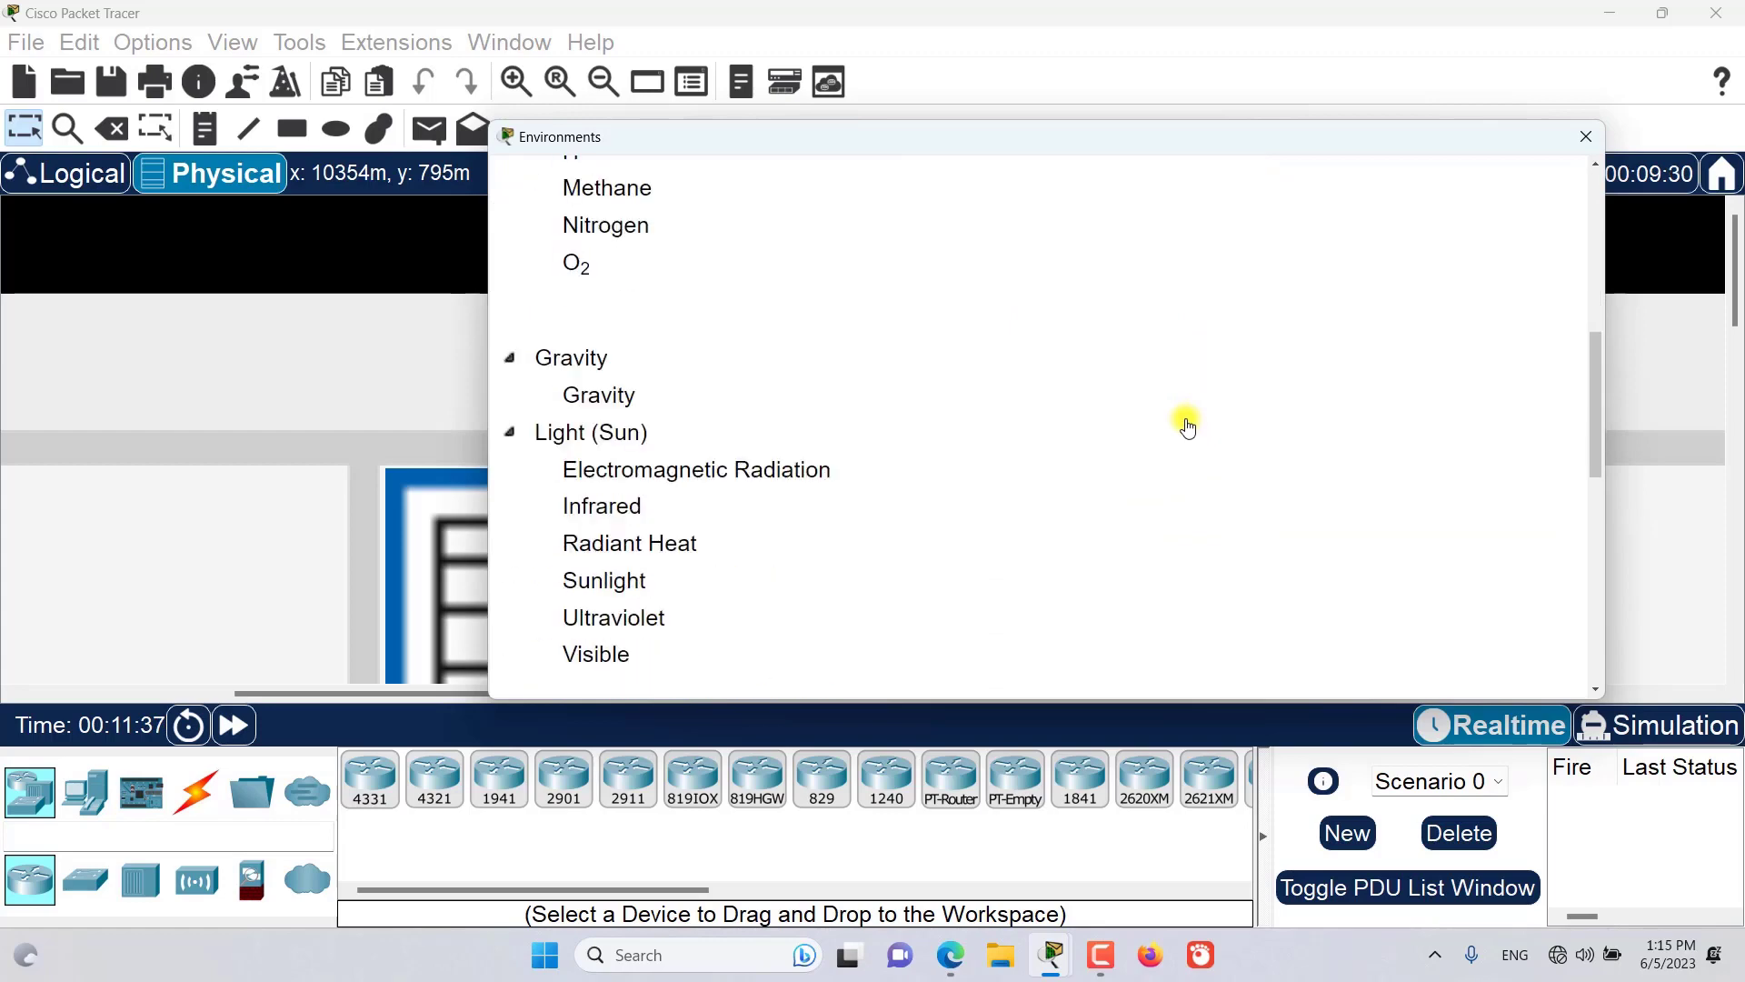
scroll(1188, 428, "down", 3)
scroll(1188, 427, "up", 12)
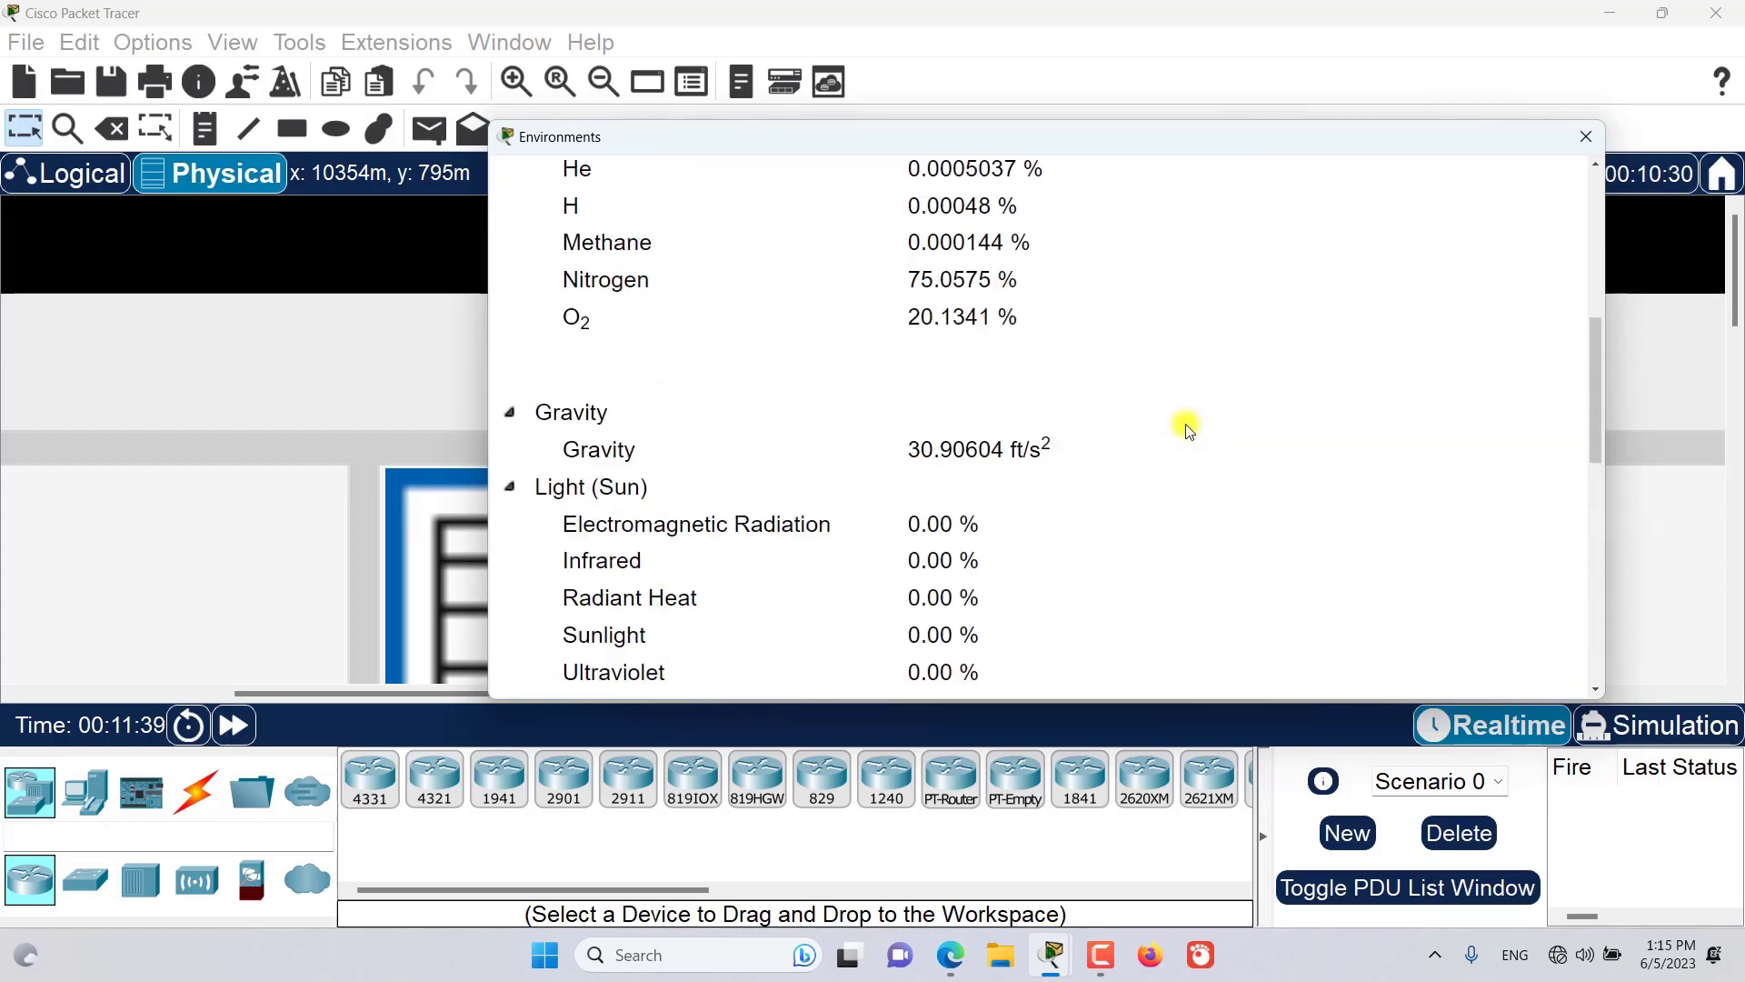
scroll(1188, 427, "up", 2)
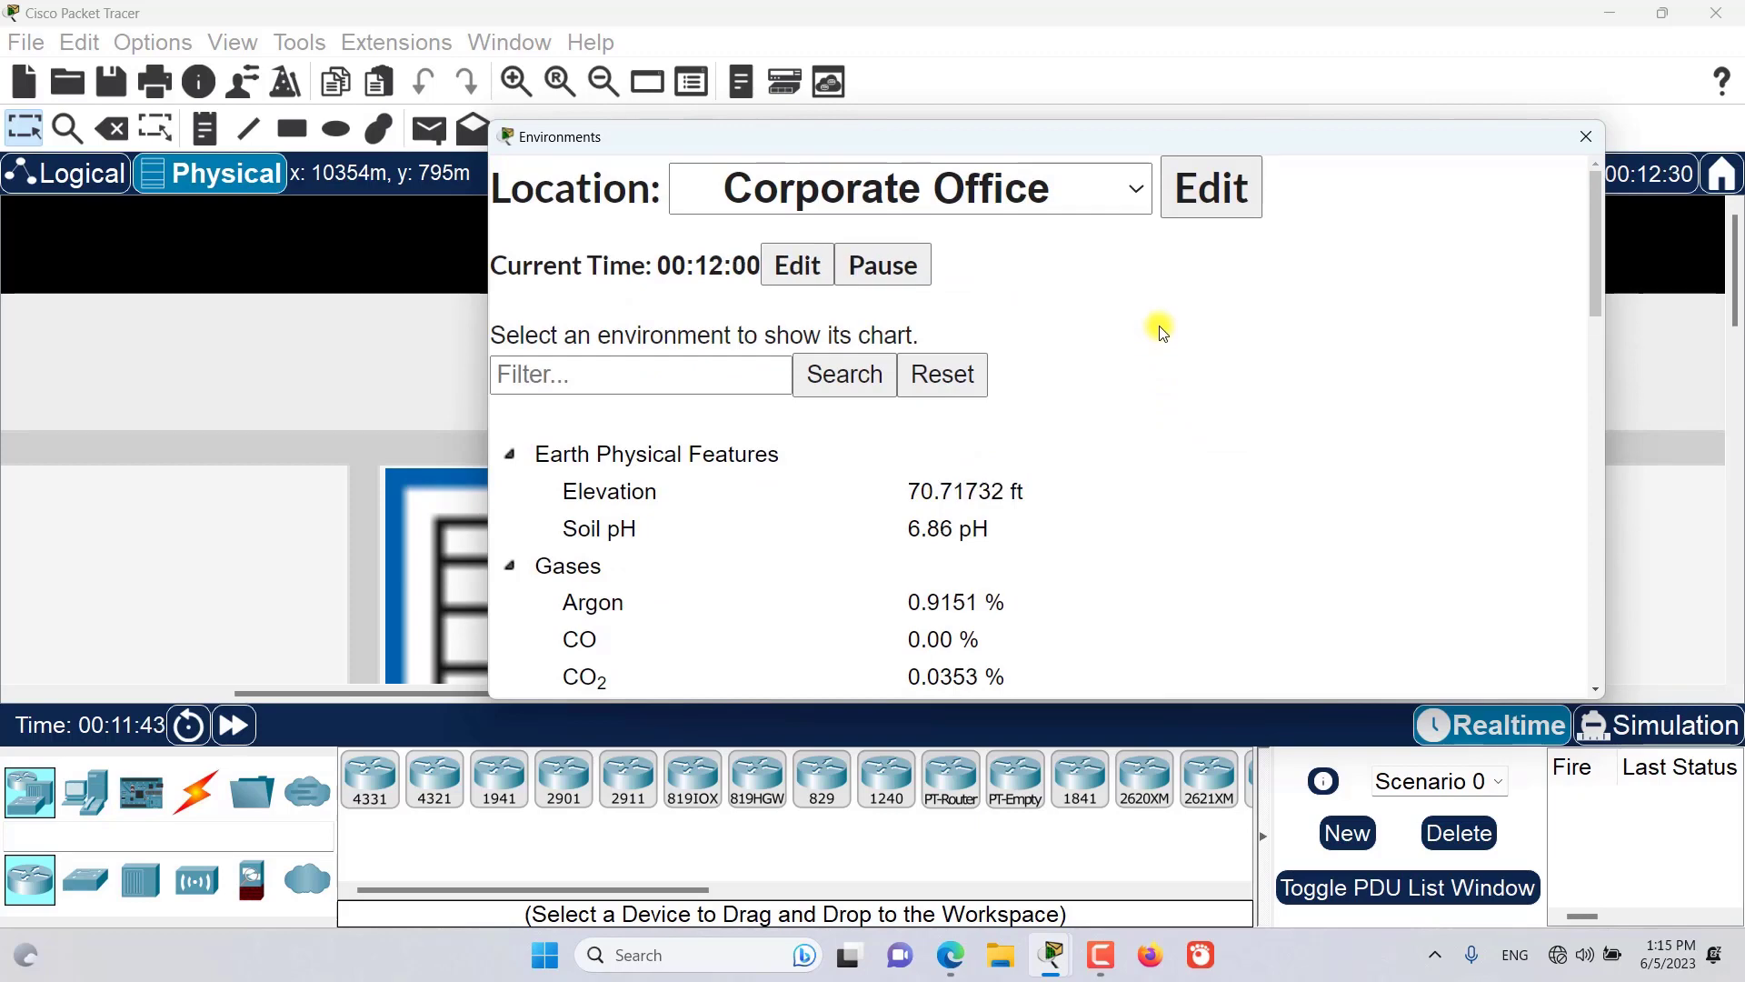
left_click(1126, 194)
left_click(918, 242)
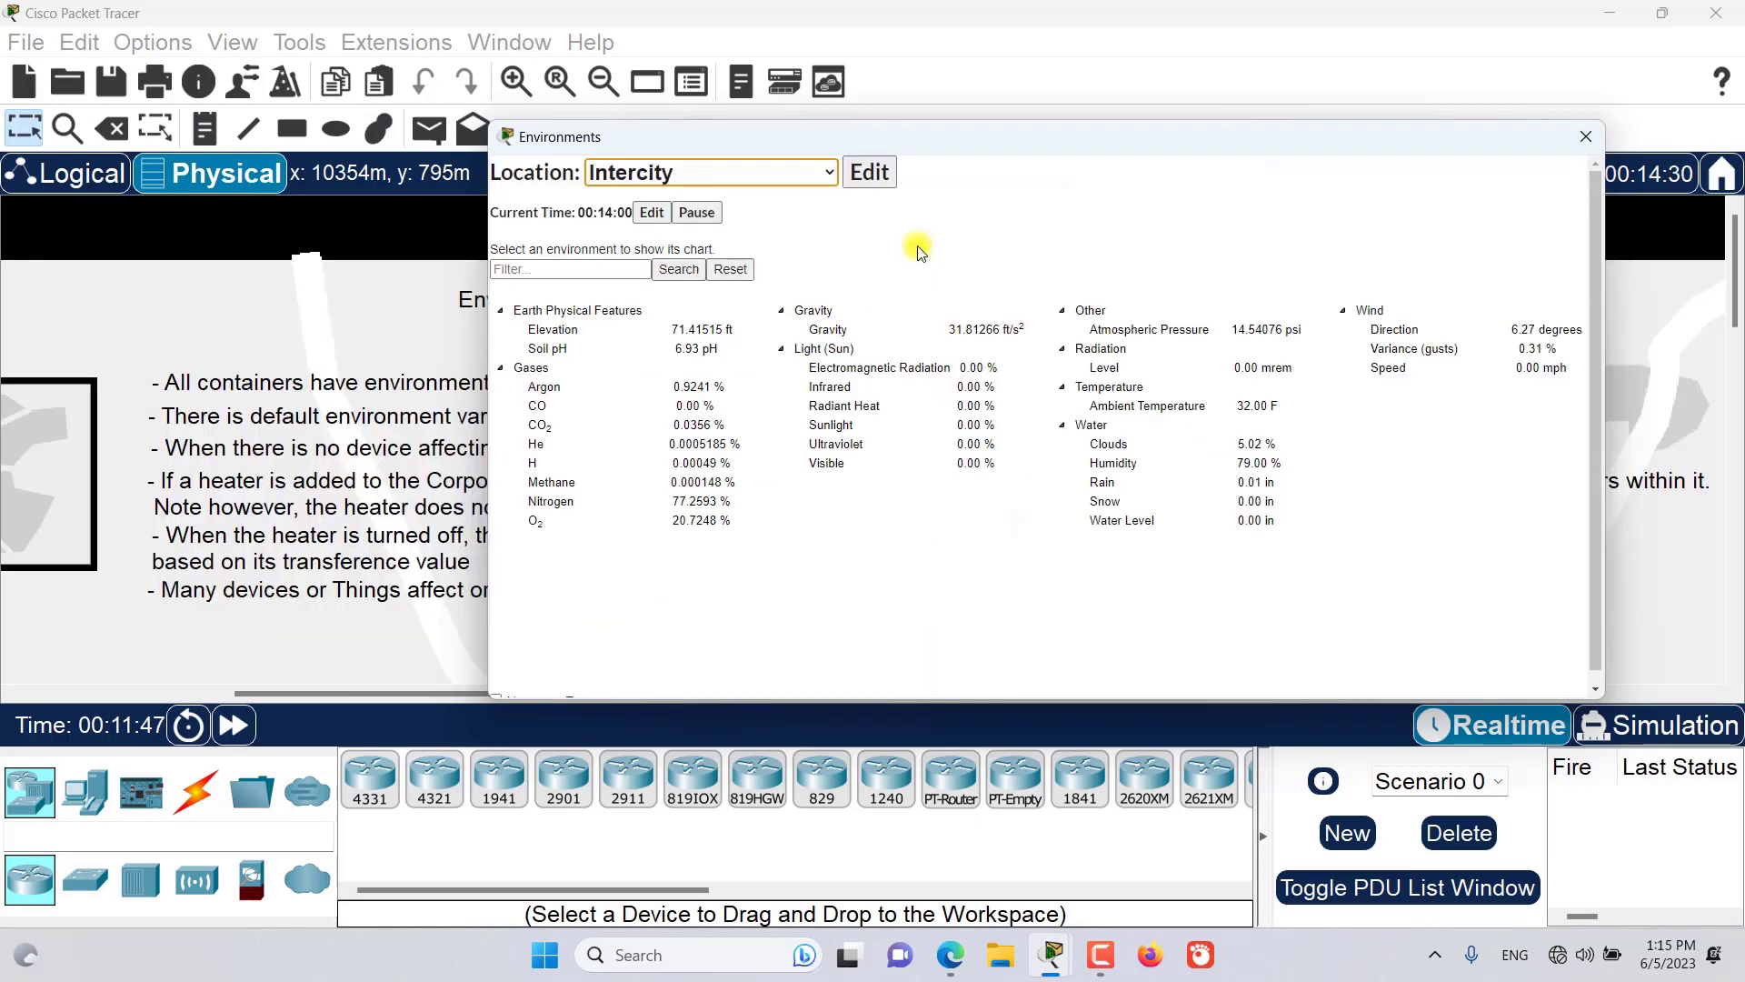
left_click(1587, 137)
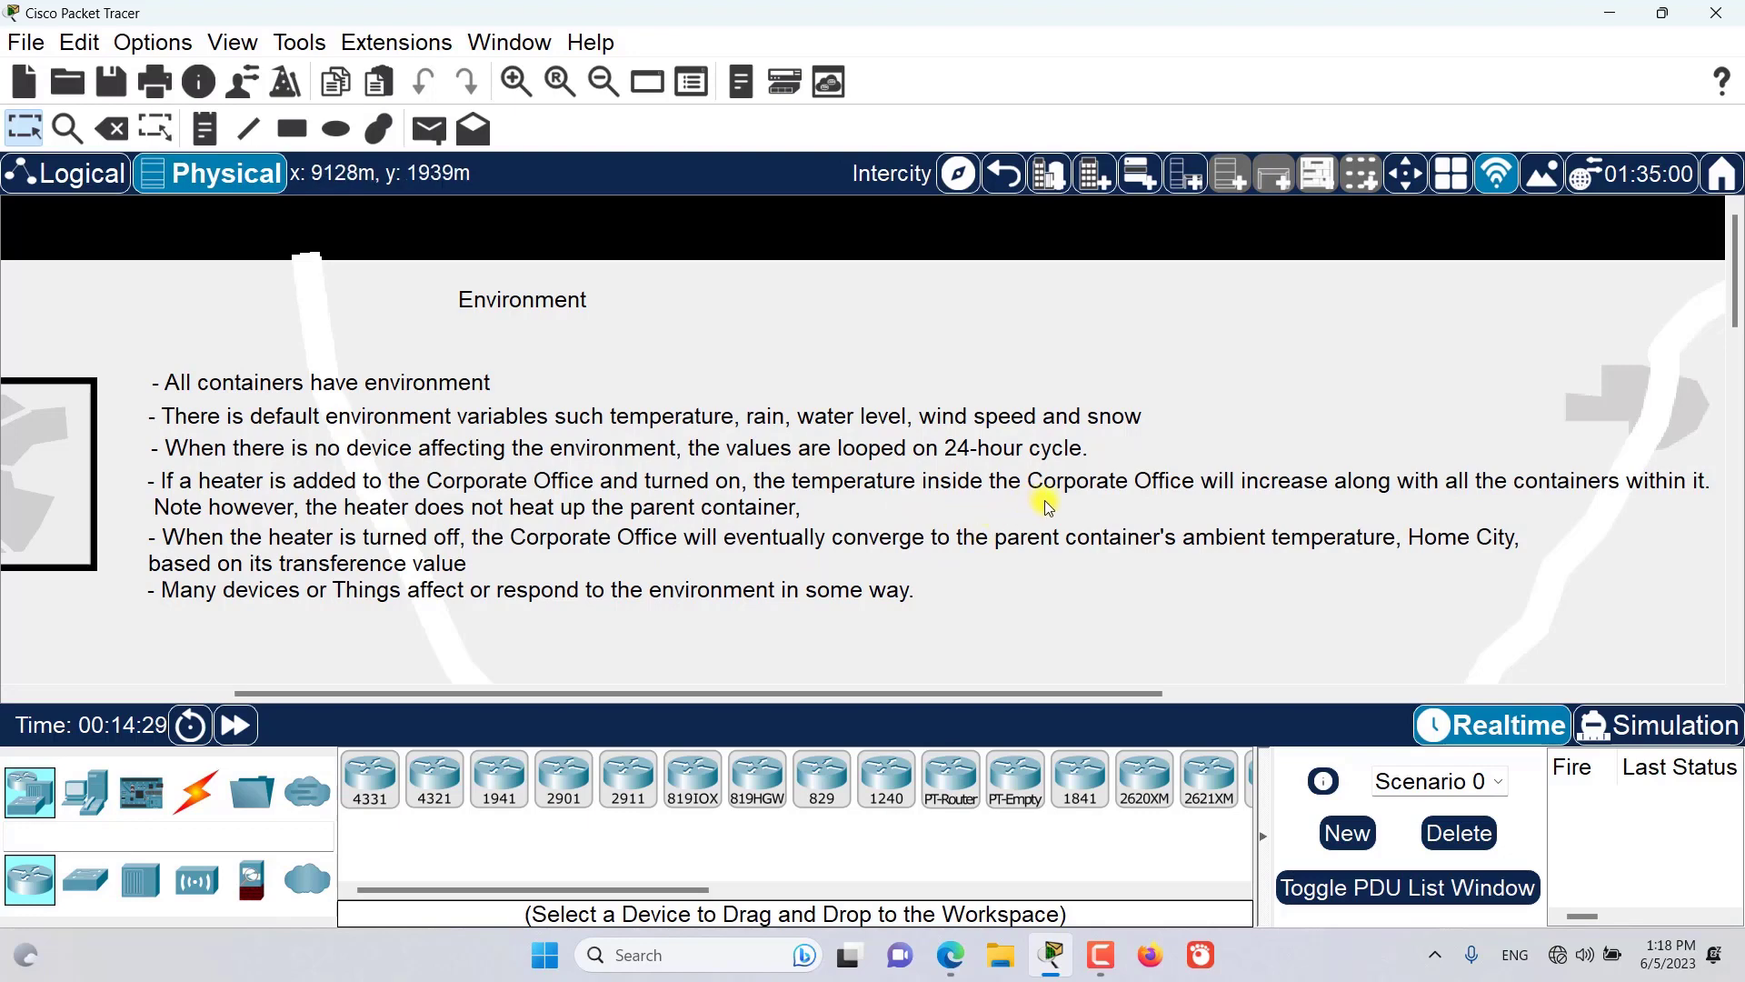
Step: Open the Environments window, move it up and right, and enter Edit mode
left_click(1635, 182)
left_click_drag(631, 172, 663, 143)
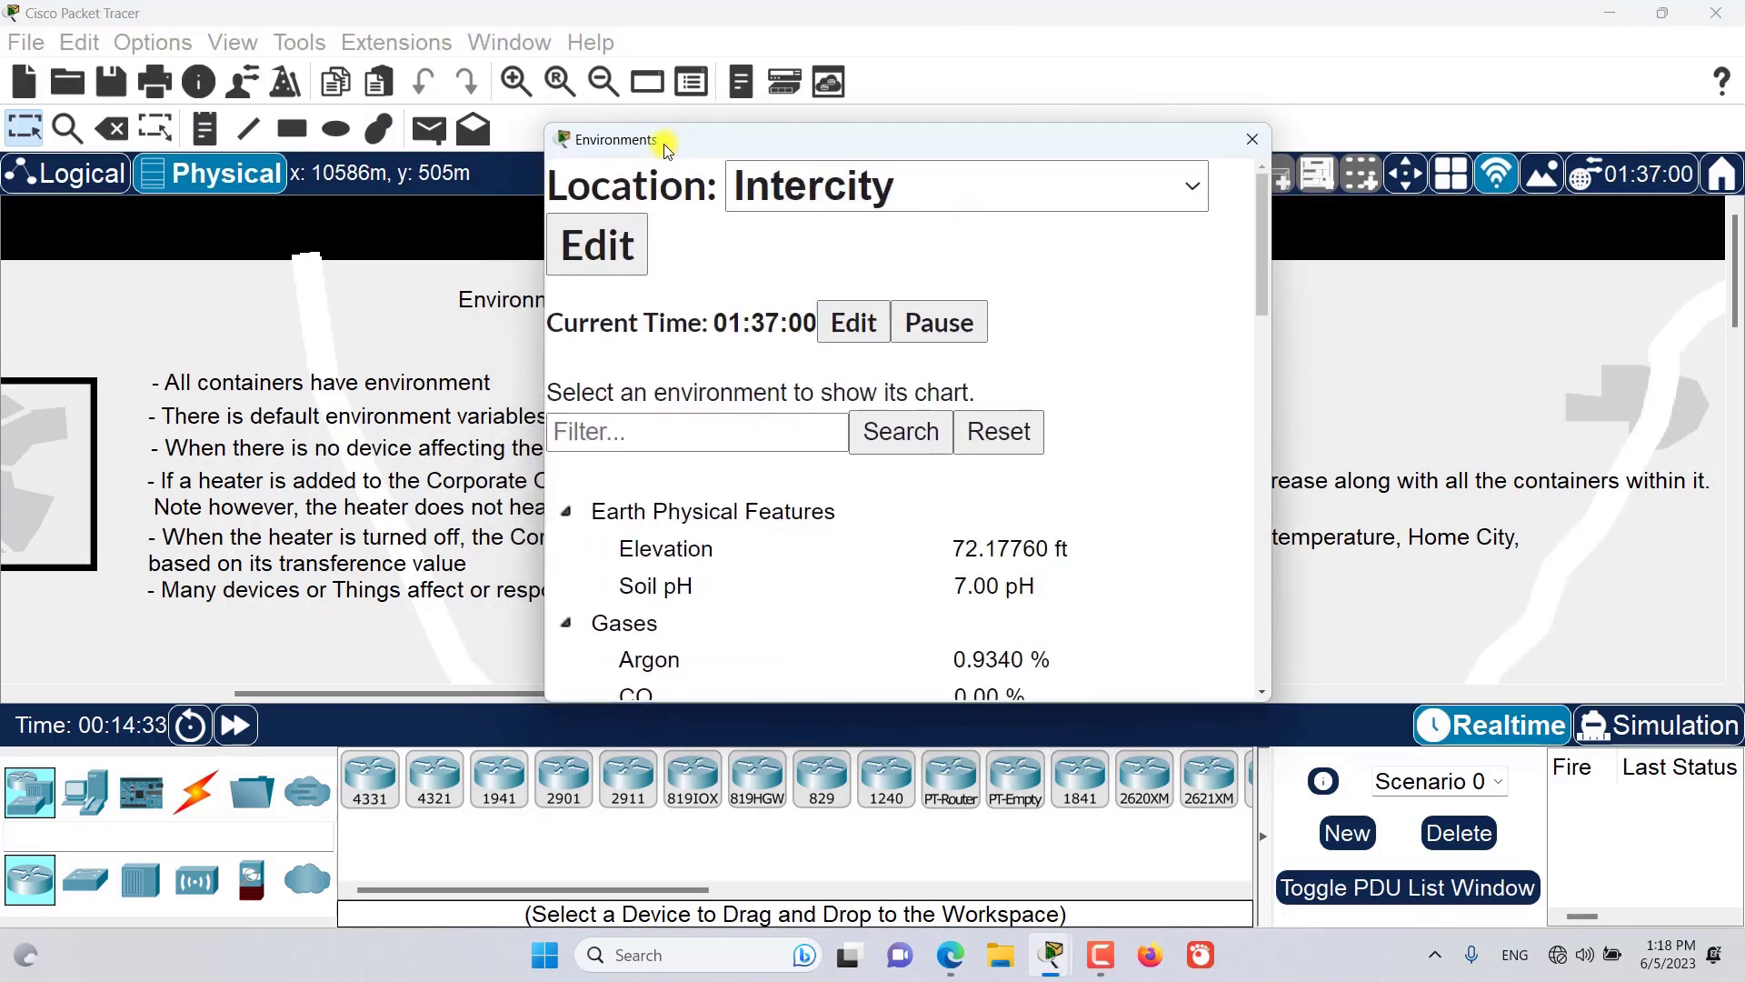
scroll(1103, 382, "down", 3)
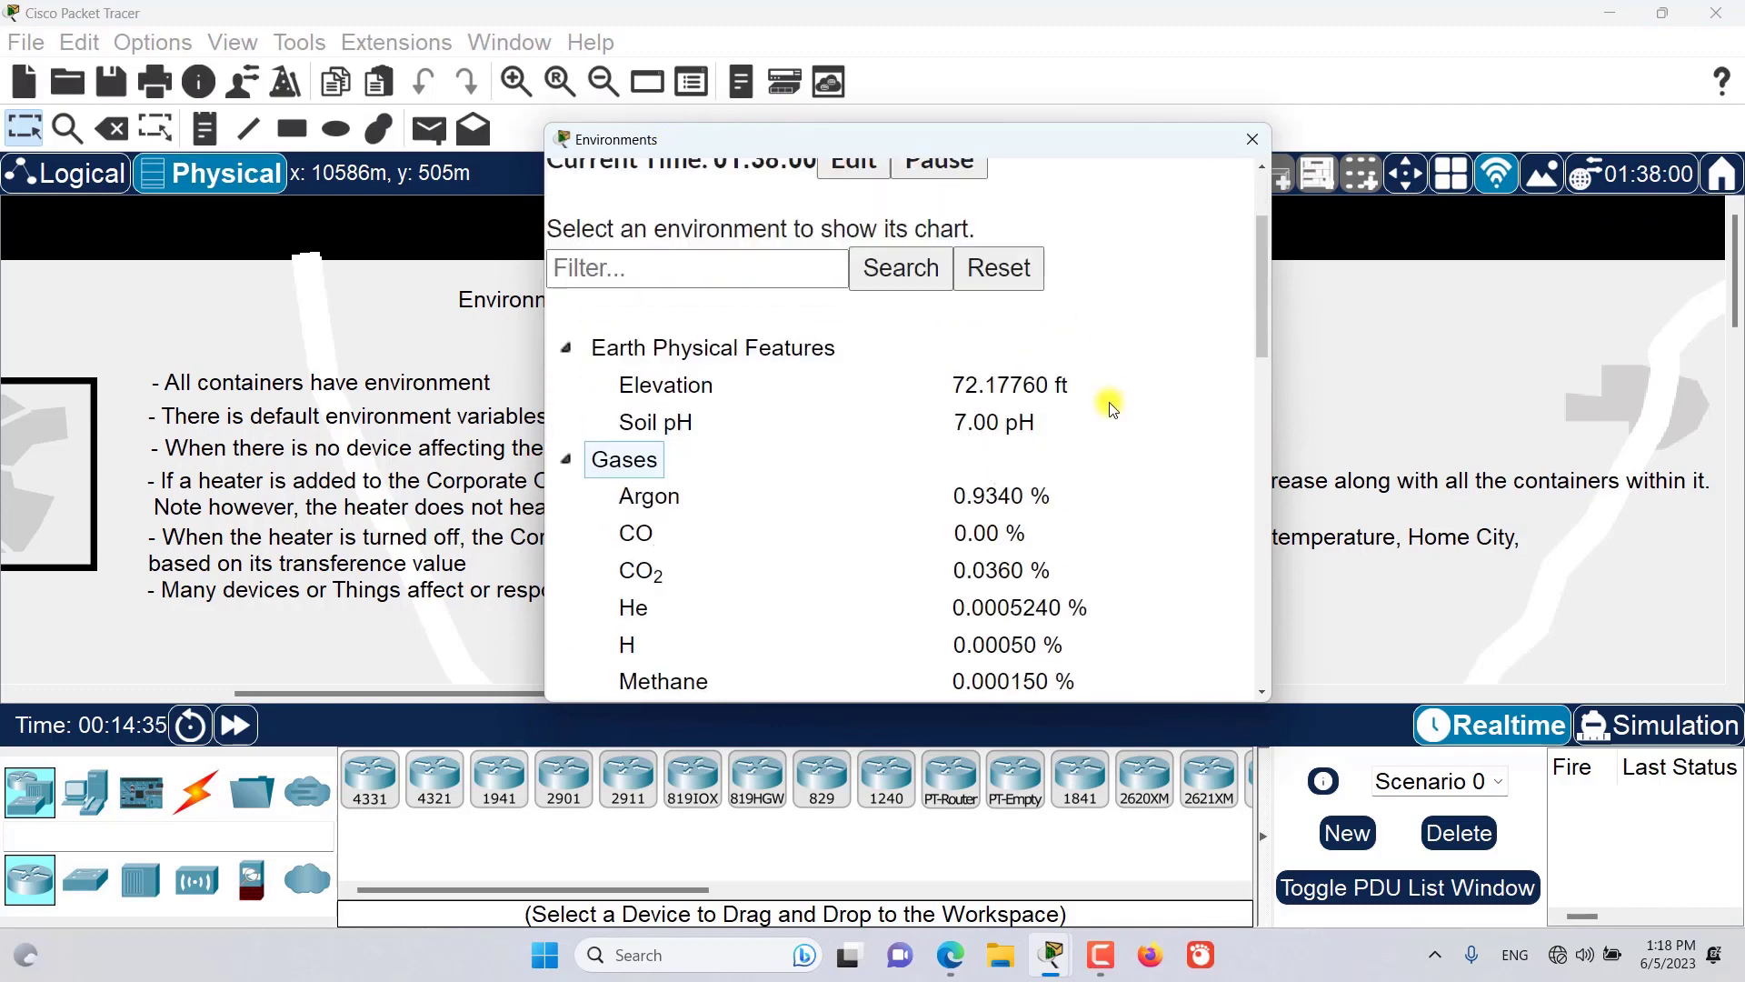
scroll(1046, 363, "up", 3)
left_click(582, 244)
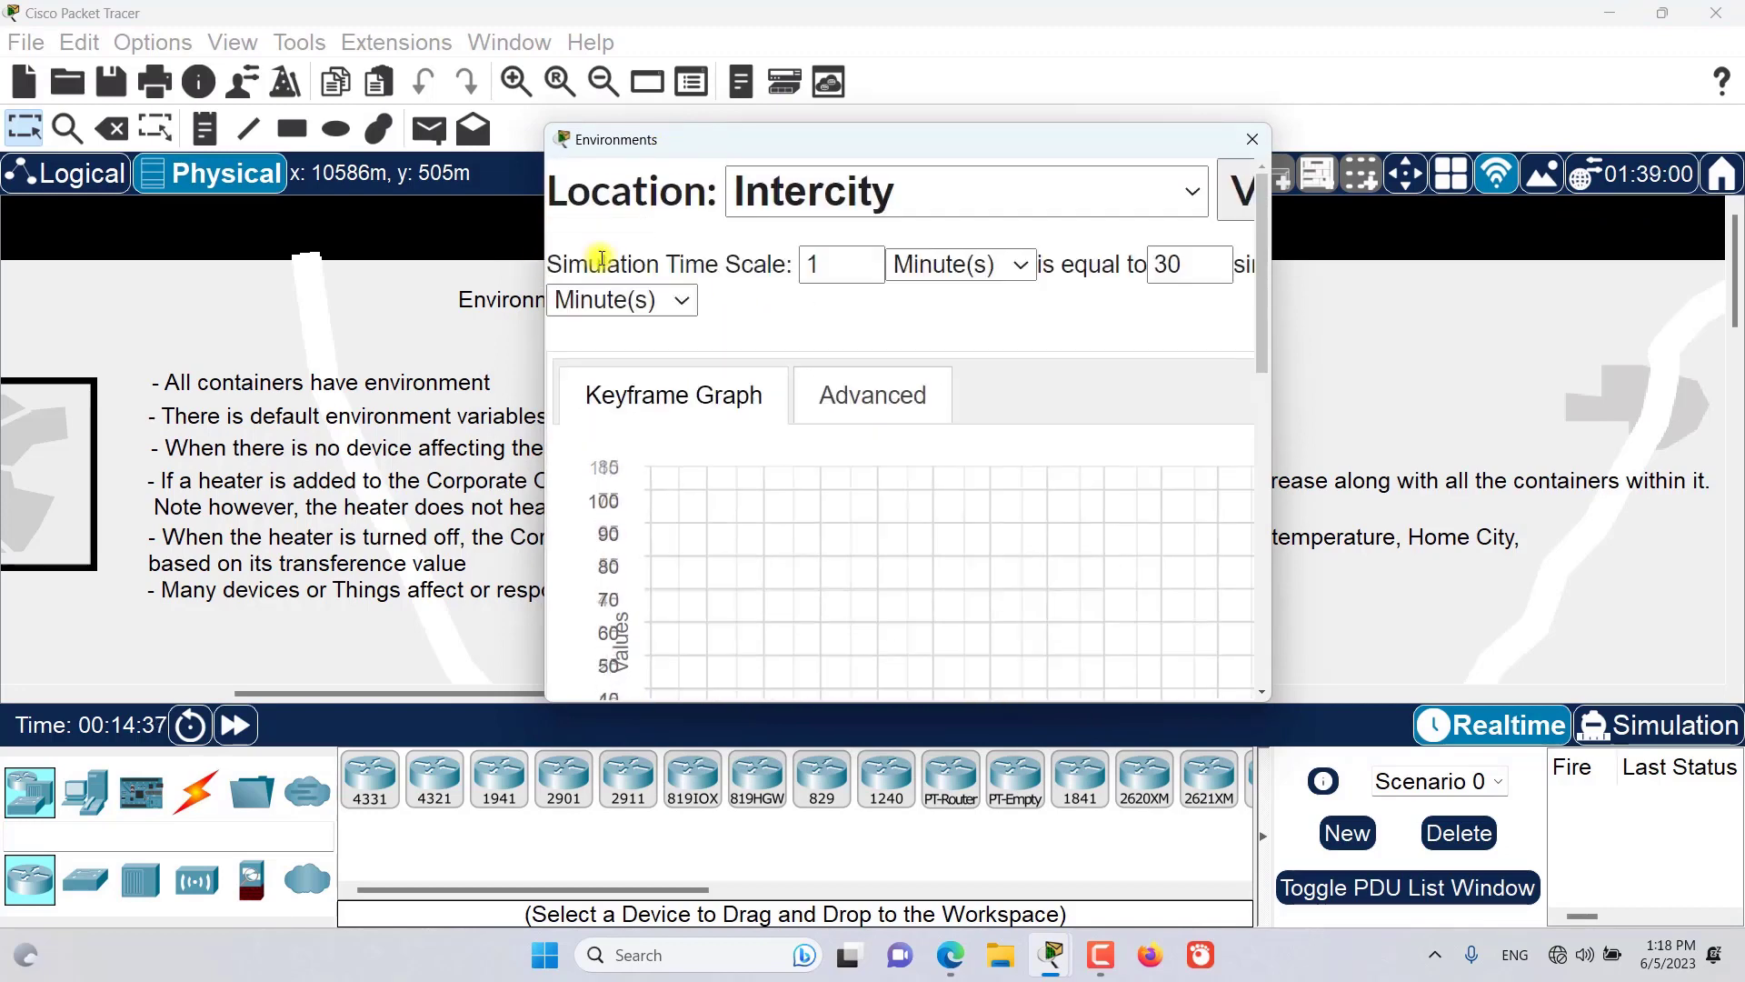
Step: On the Advanced tab, expand Light (Sun) and widen the dialog to reveal transference columns
left_click(900, 455)
scroll(1109, 471, "down", 10)
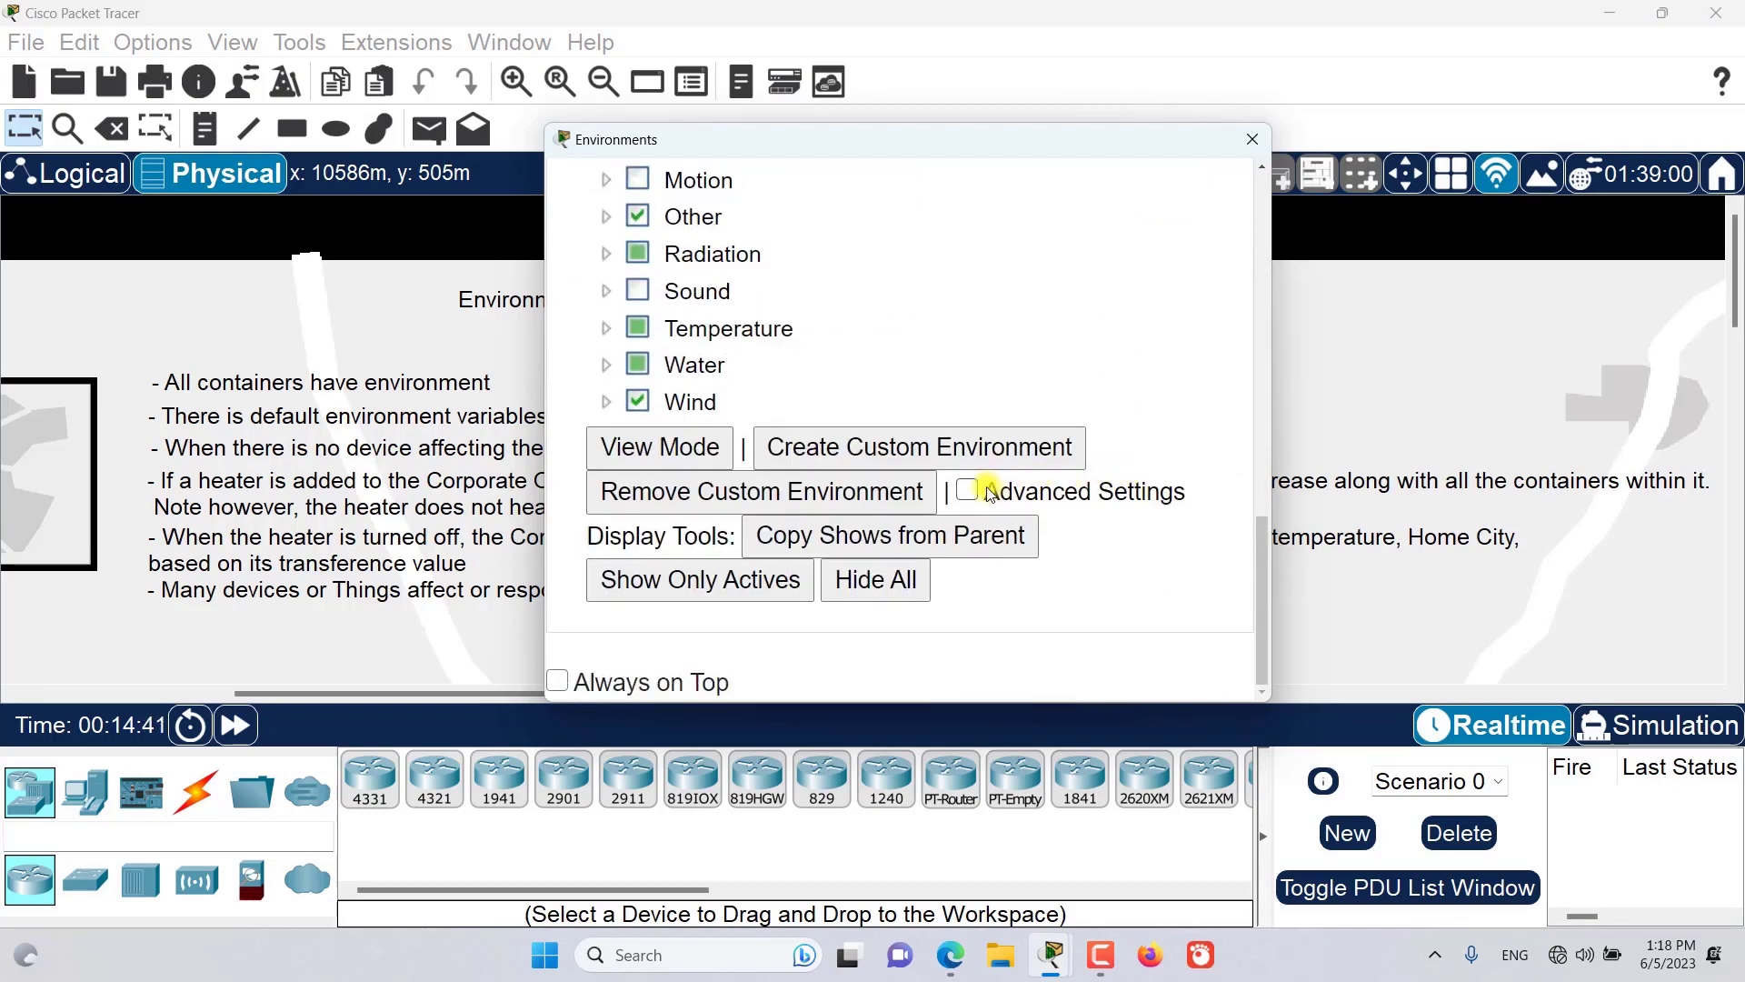
scroll(944, 514, "up", 2)
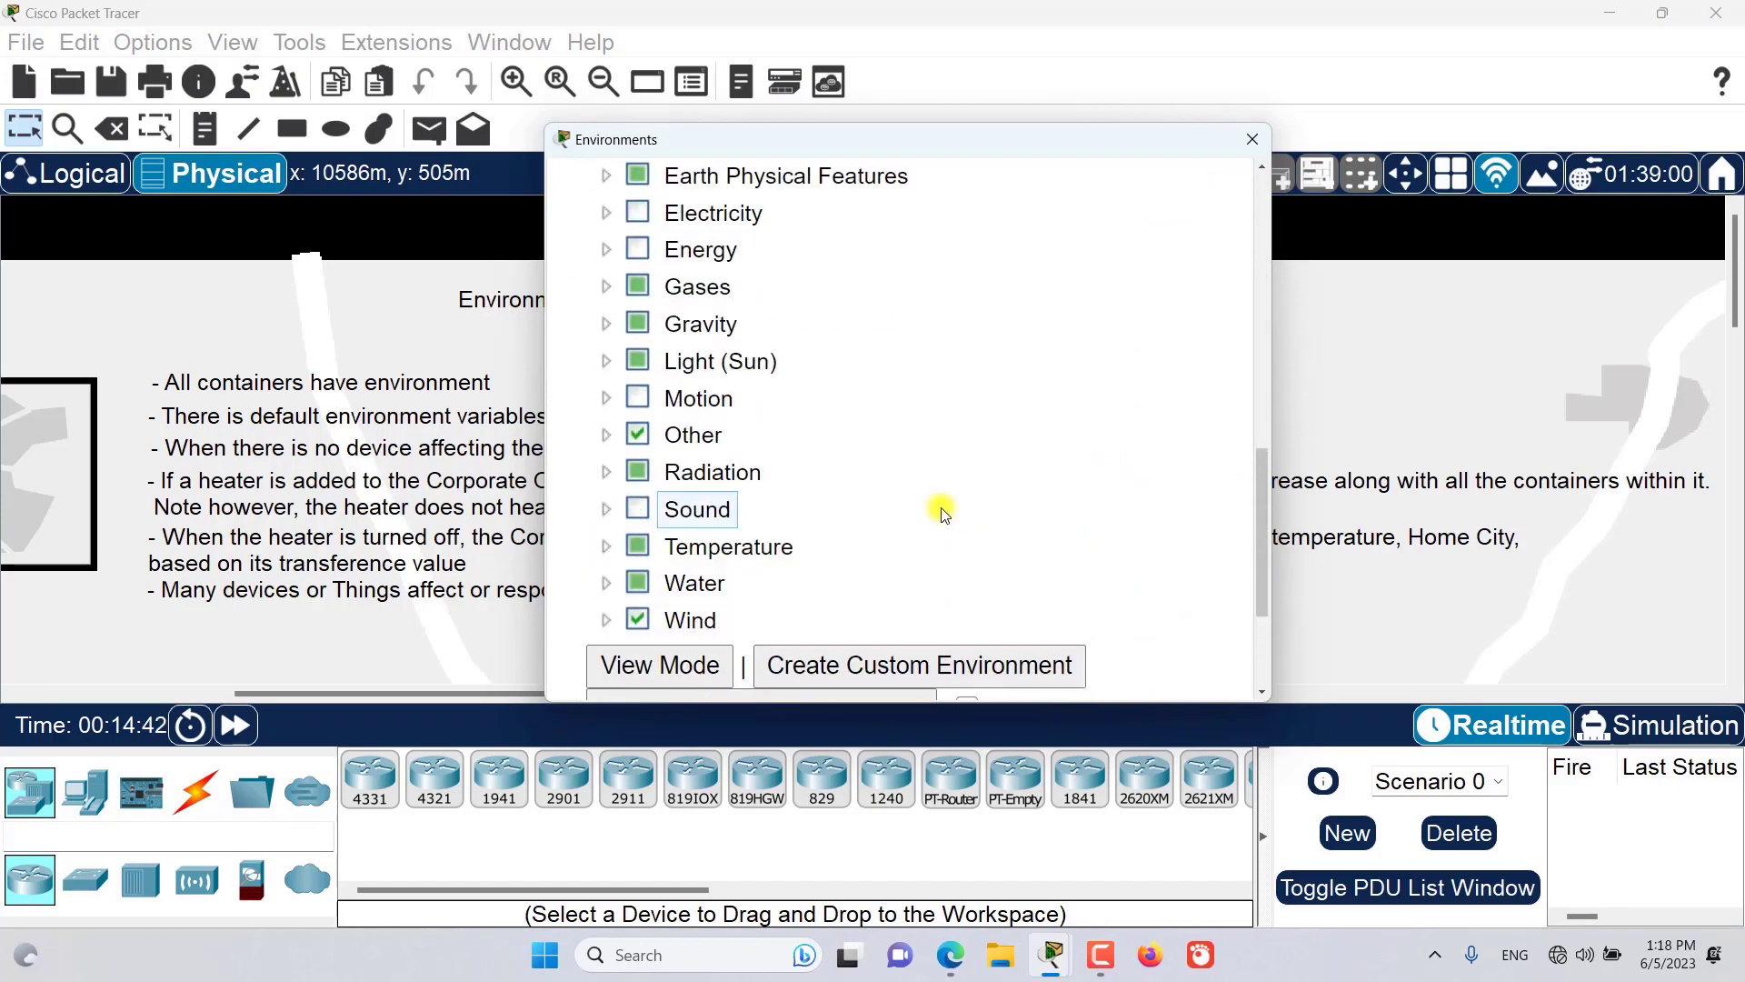
left_click(606, 361)
scroll(1110, 393, "down", 2)
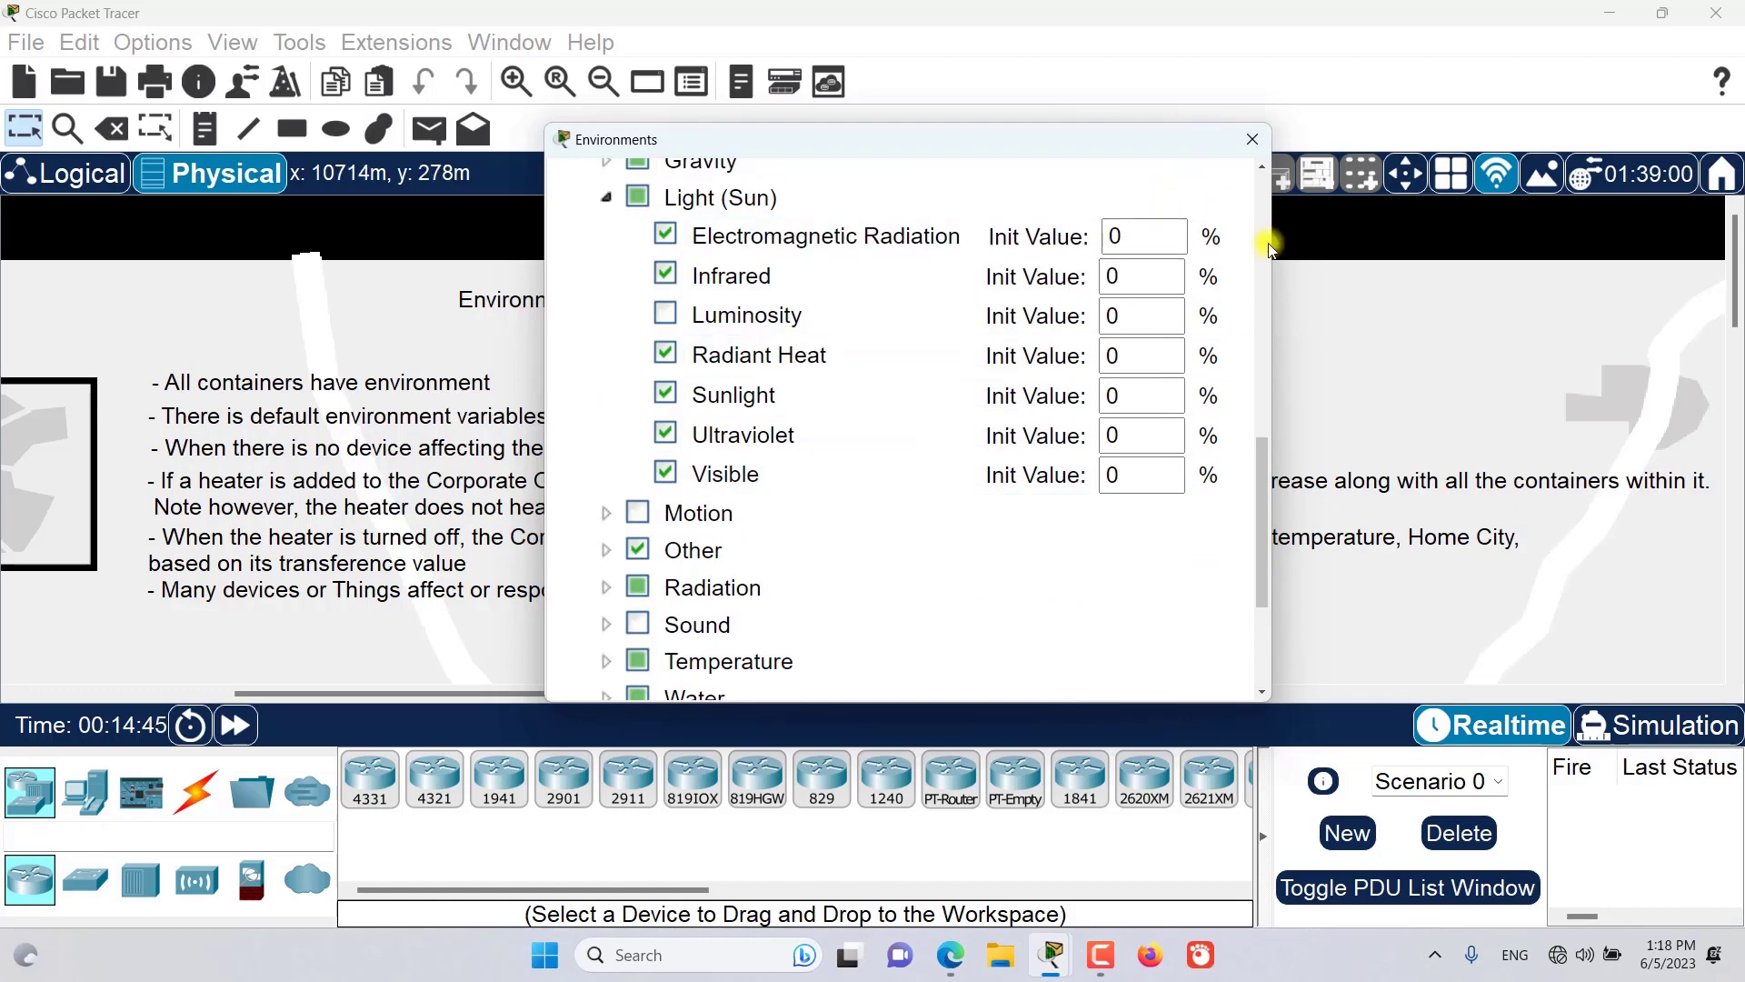
left_click_drag(1271, 244, 1670, 244)
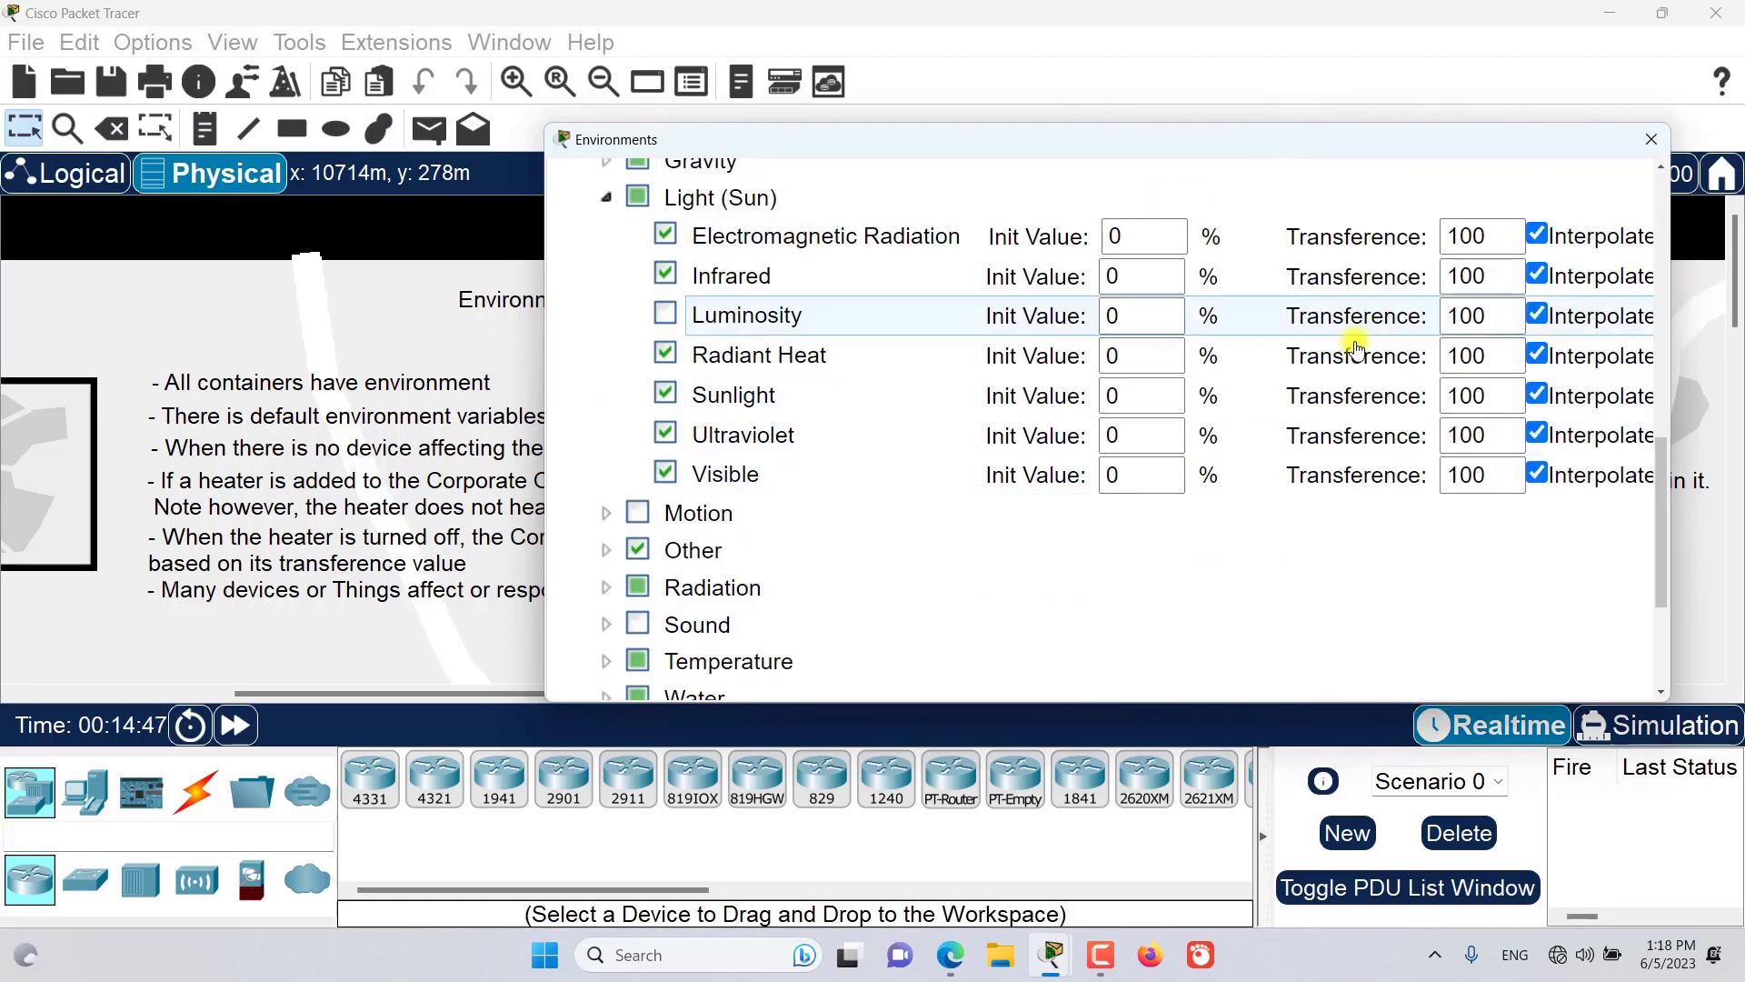
scroll(1344, 378, "up", 1)
scroll(1345, 454, "down", 3)
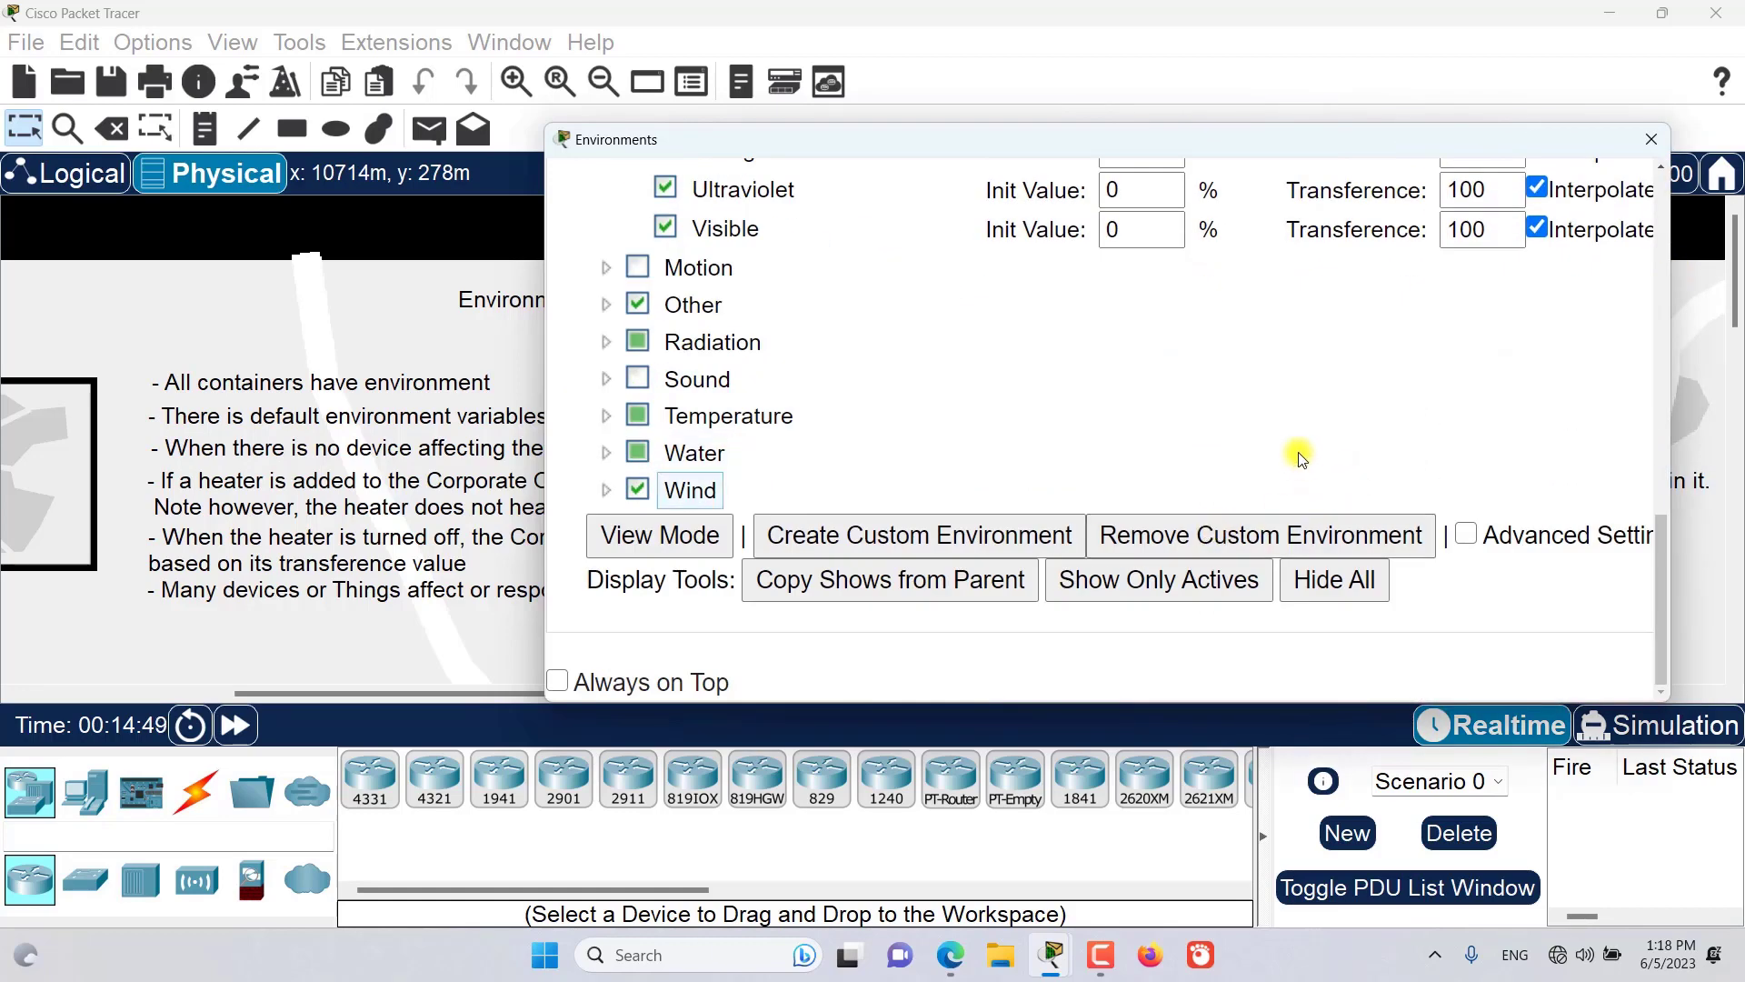
Step: Enable Advanced Settings and close the Environments window
left_click(1465, 535)
scroll(1474, 442, "up", 3)
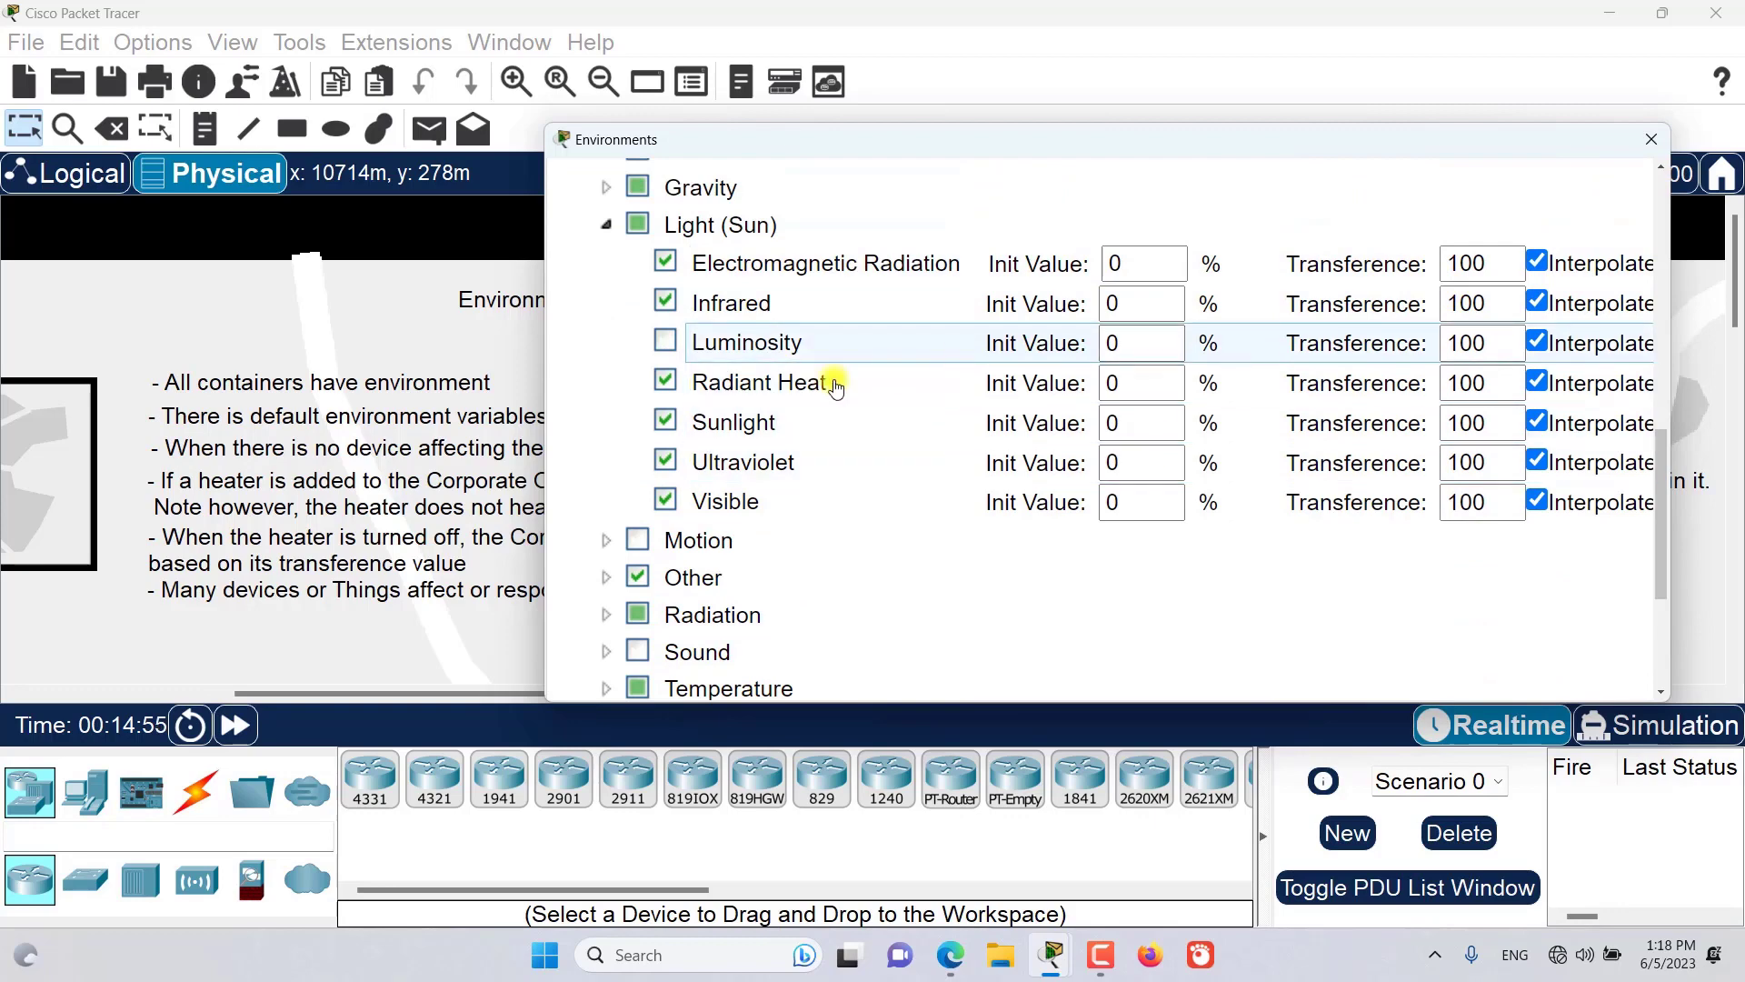
scroll(755, 309, "up", 3)
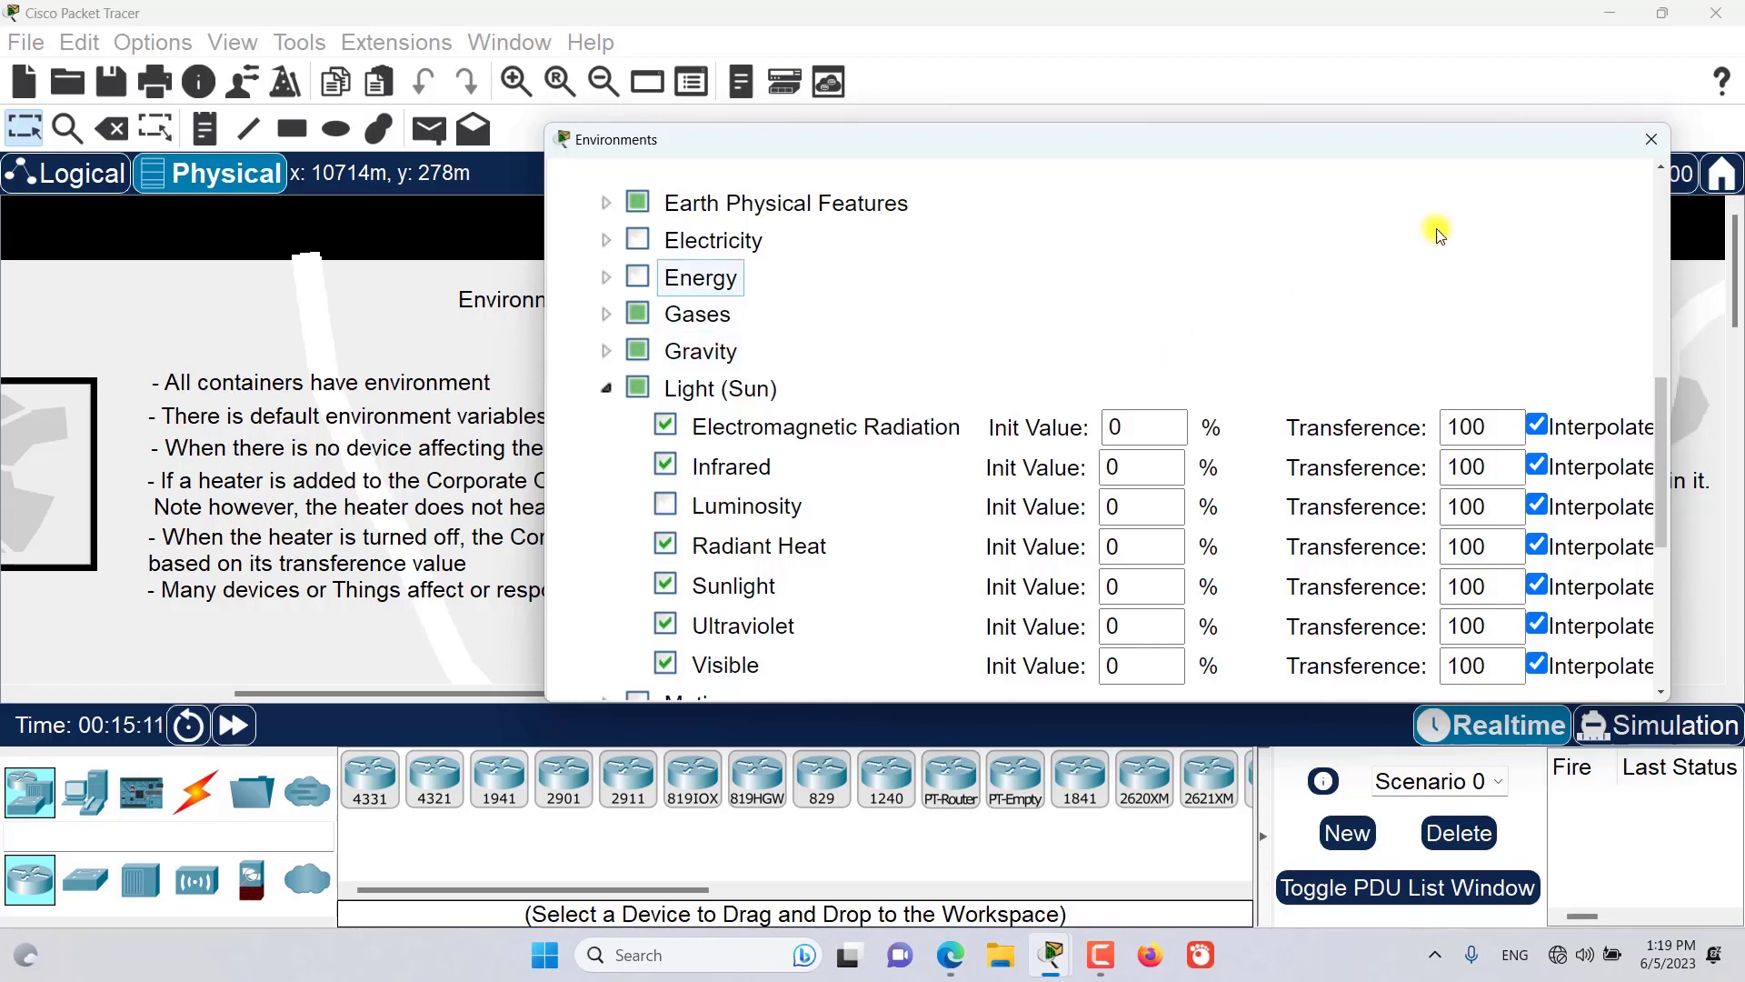
left_click(1651, 139)
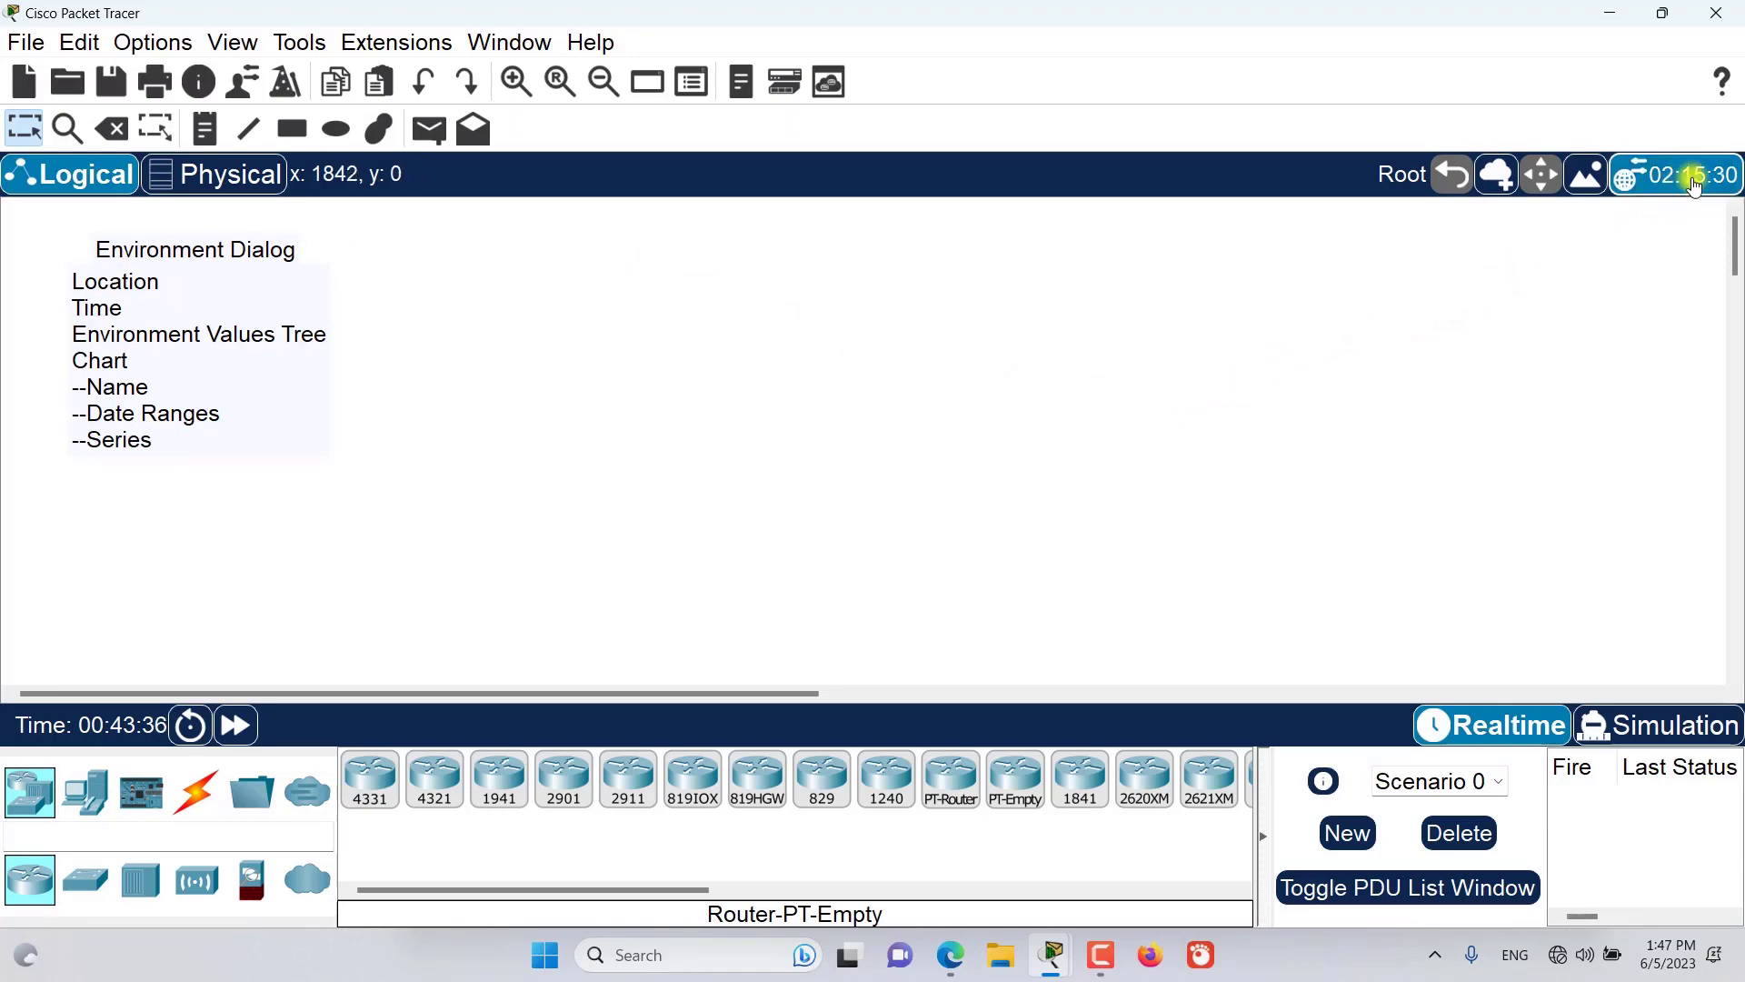
Step: Switch to the physical Intercity view and back to Logical, then open the Environments window
left_click(218, 175)
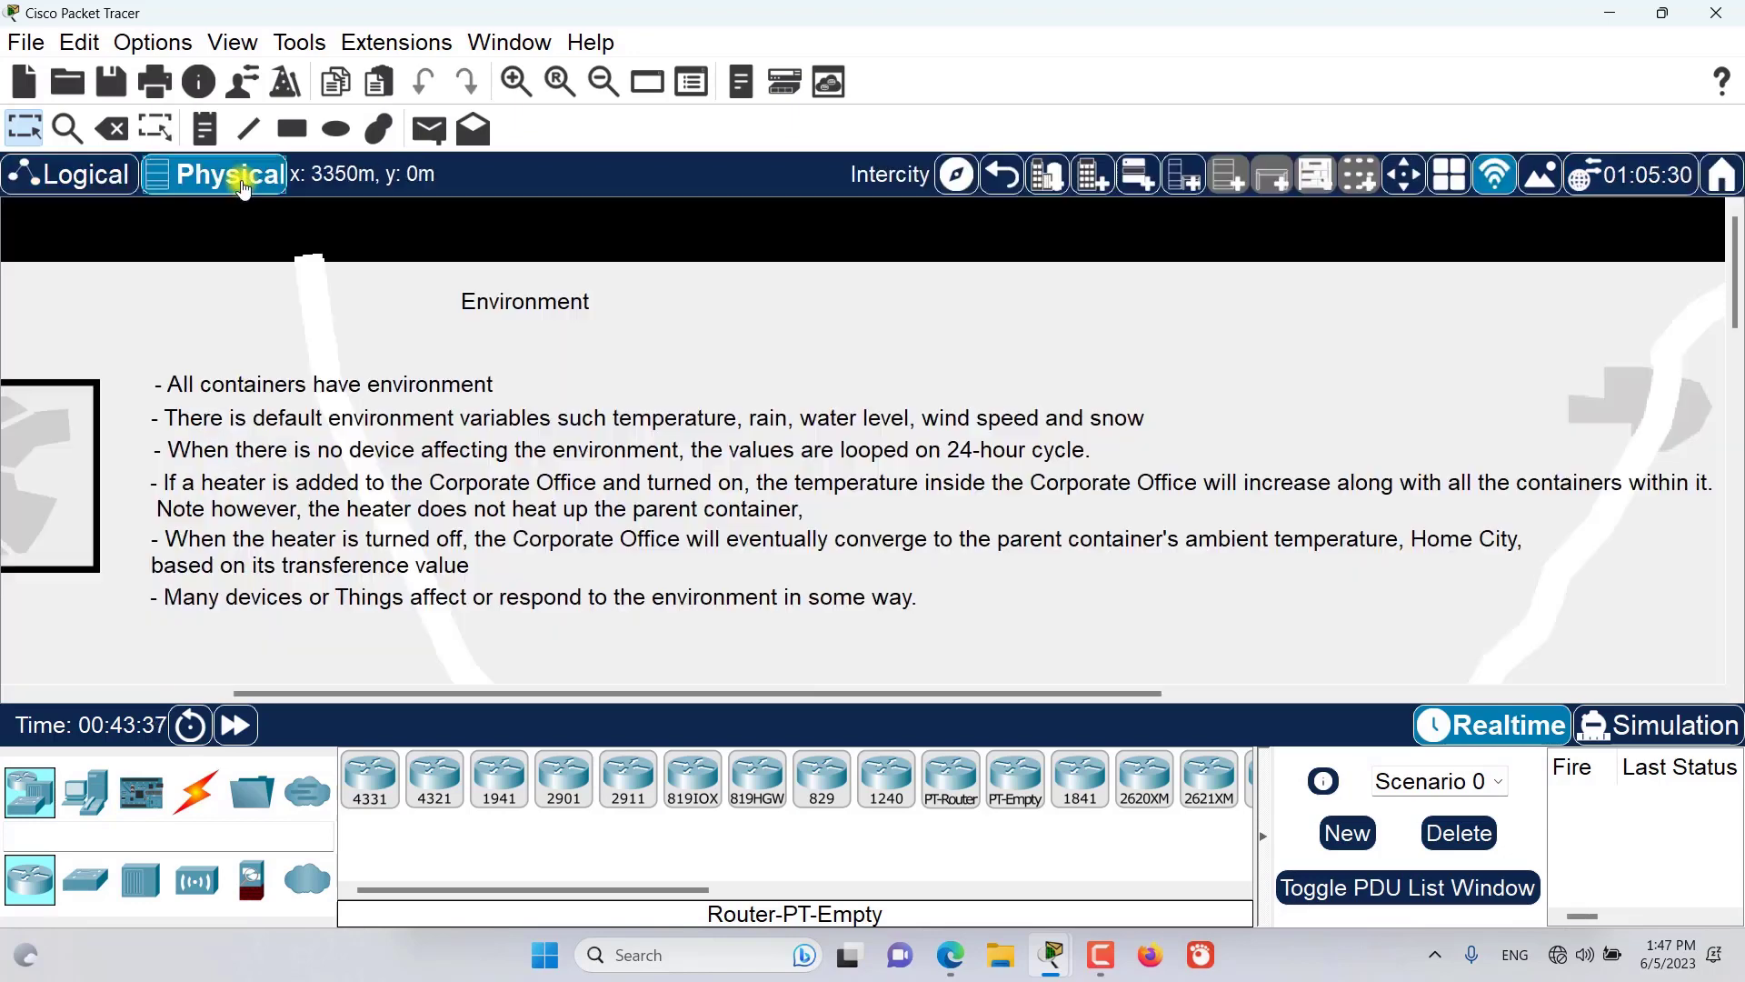
left_click(102, 187)
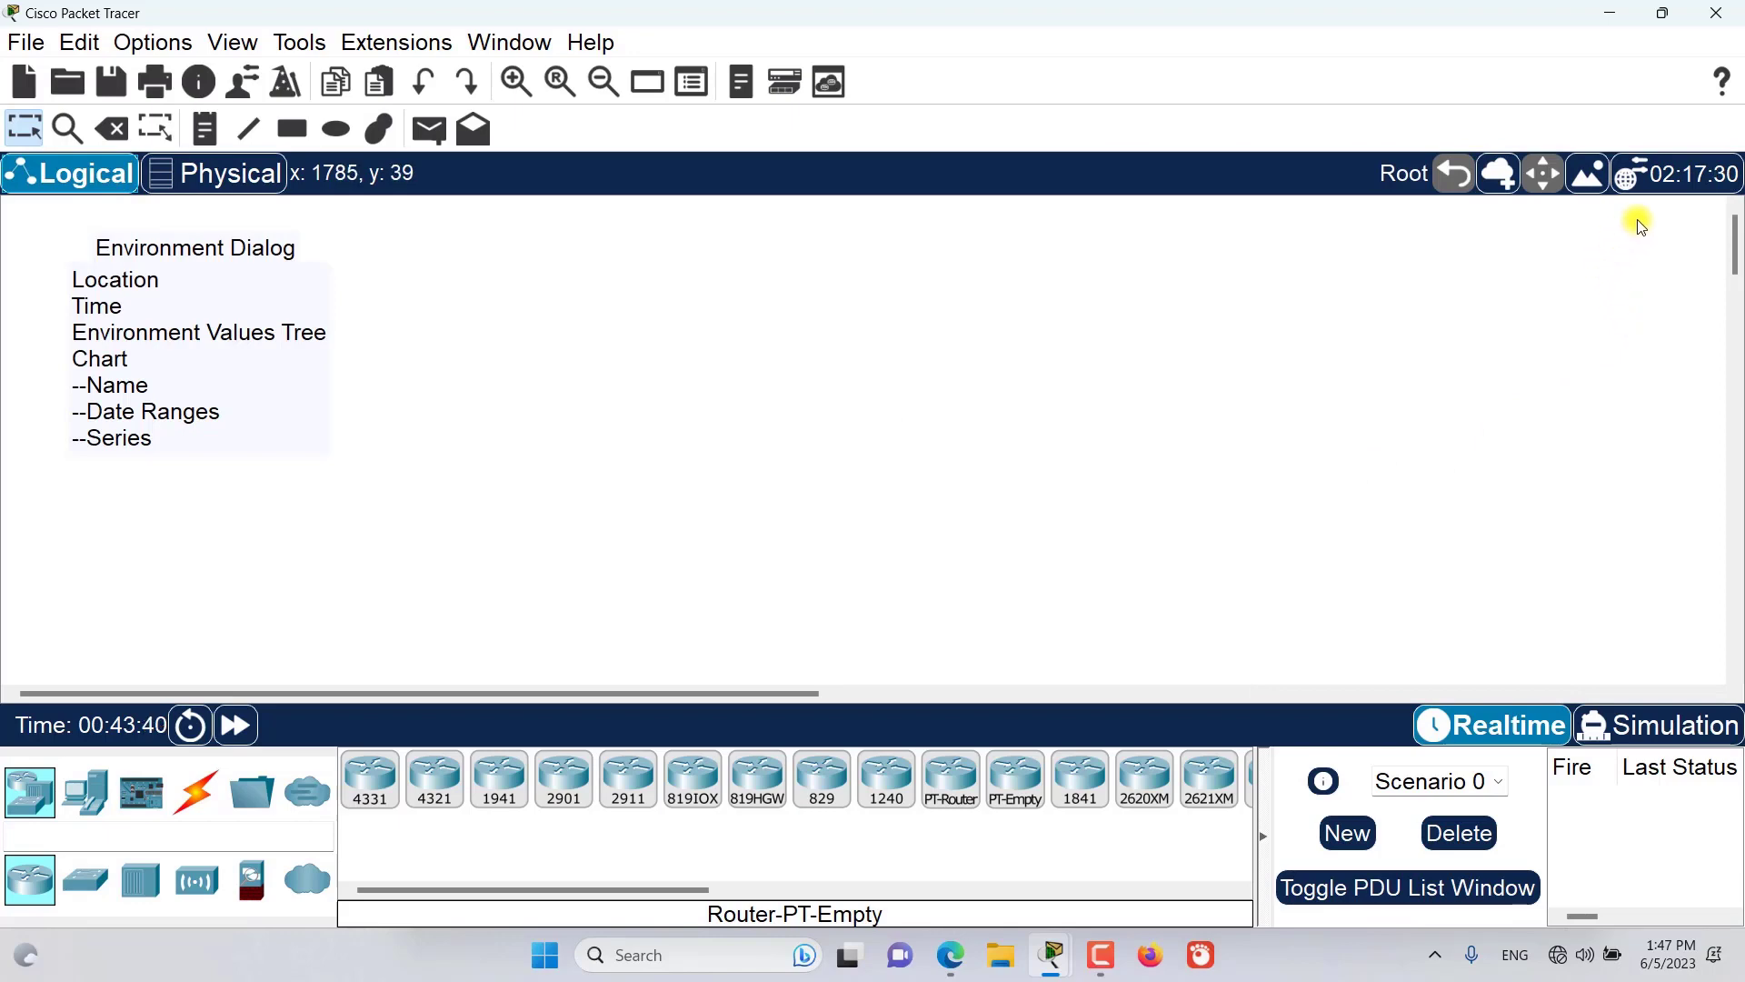
left_click(1660, 189)
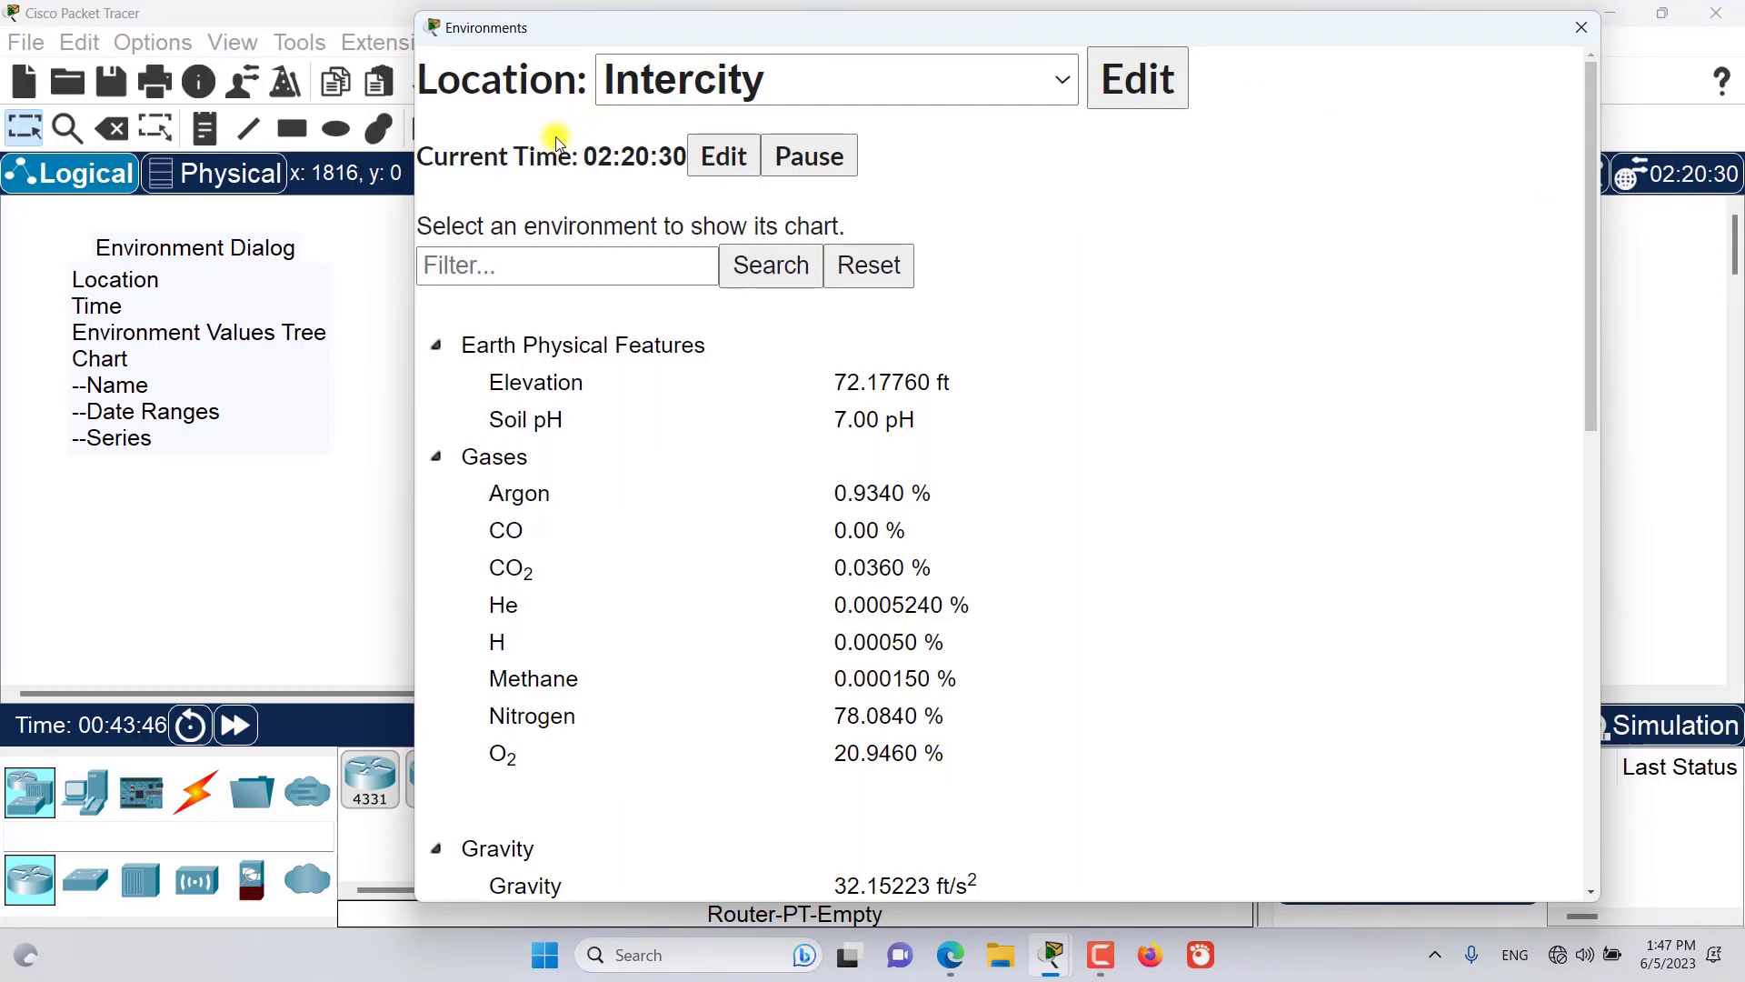
double_click(506, 80)
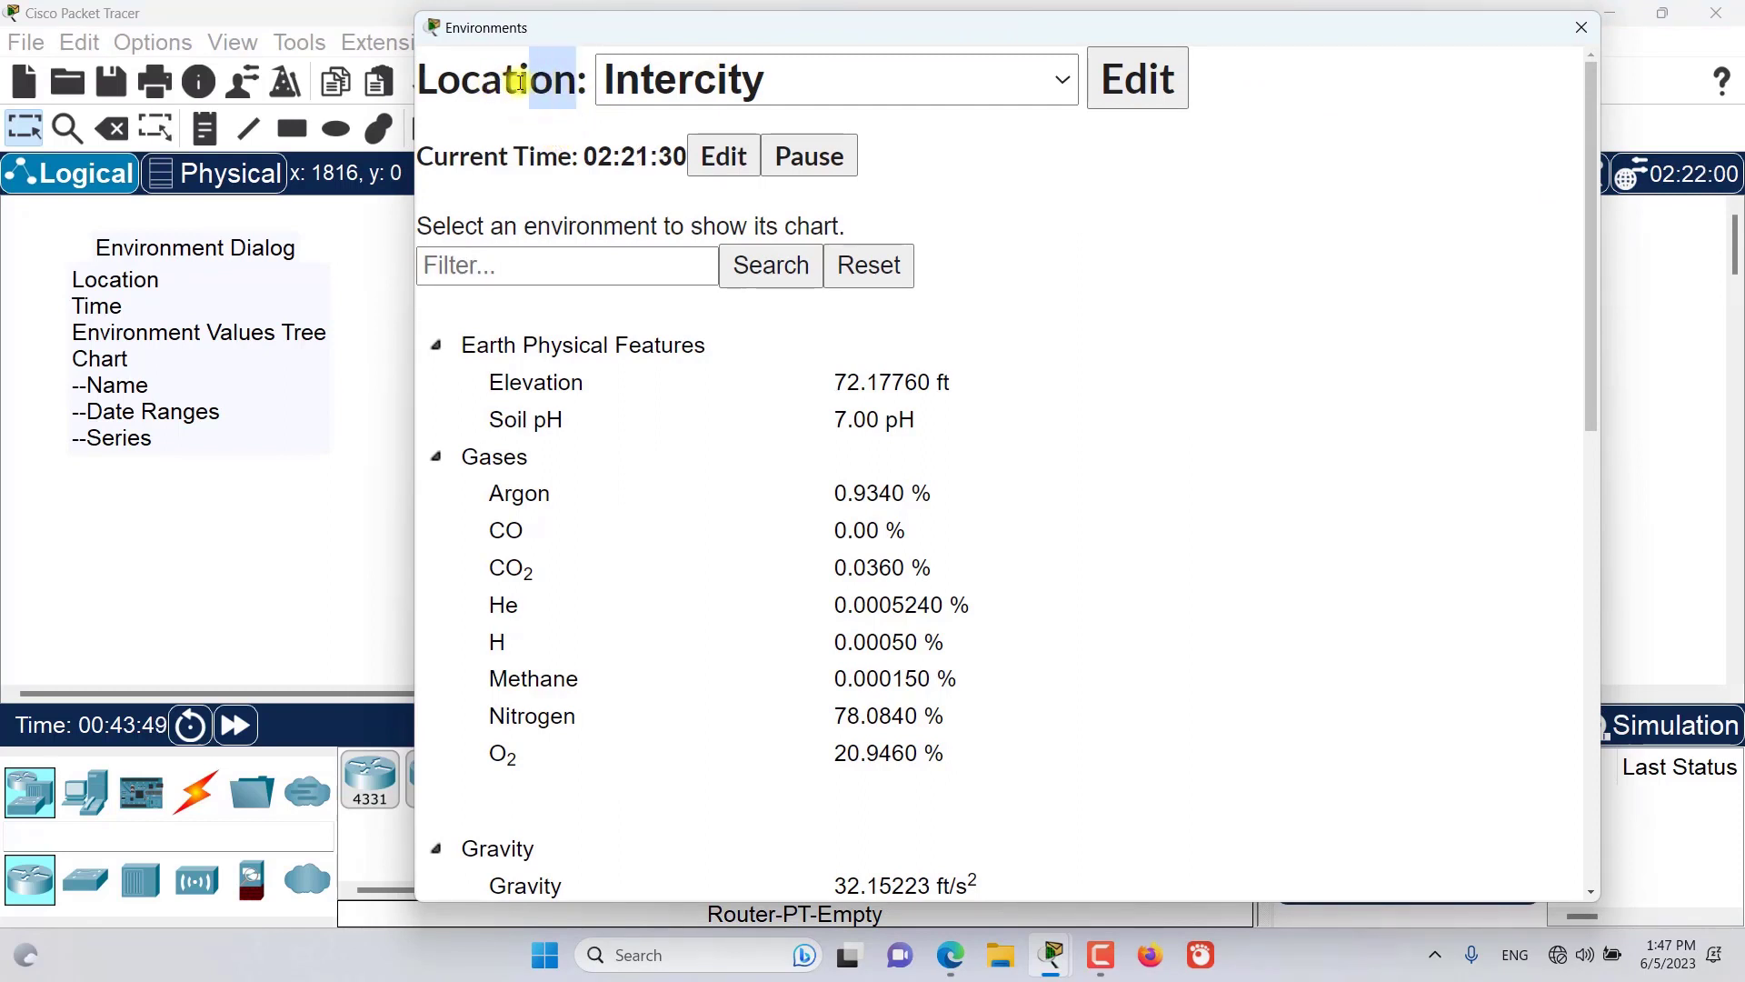
Step: Browse the Location dropdown's available locations, keeping Intercity selected
left_click(915, 98)
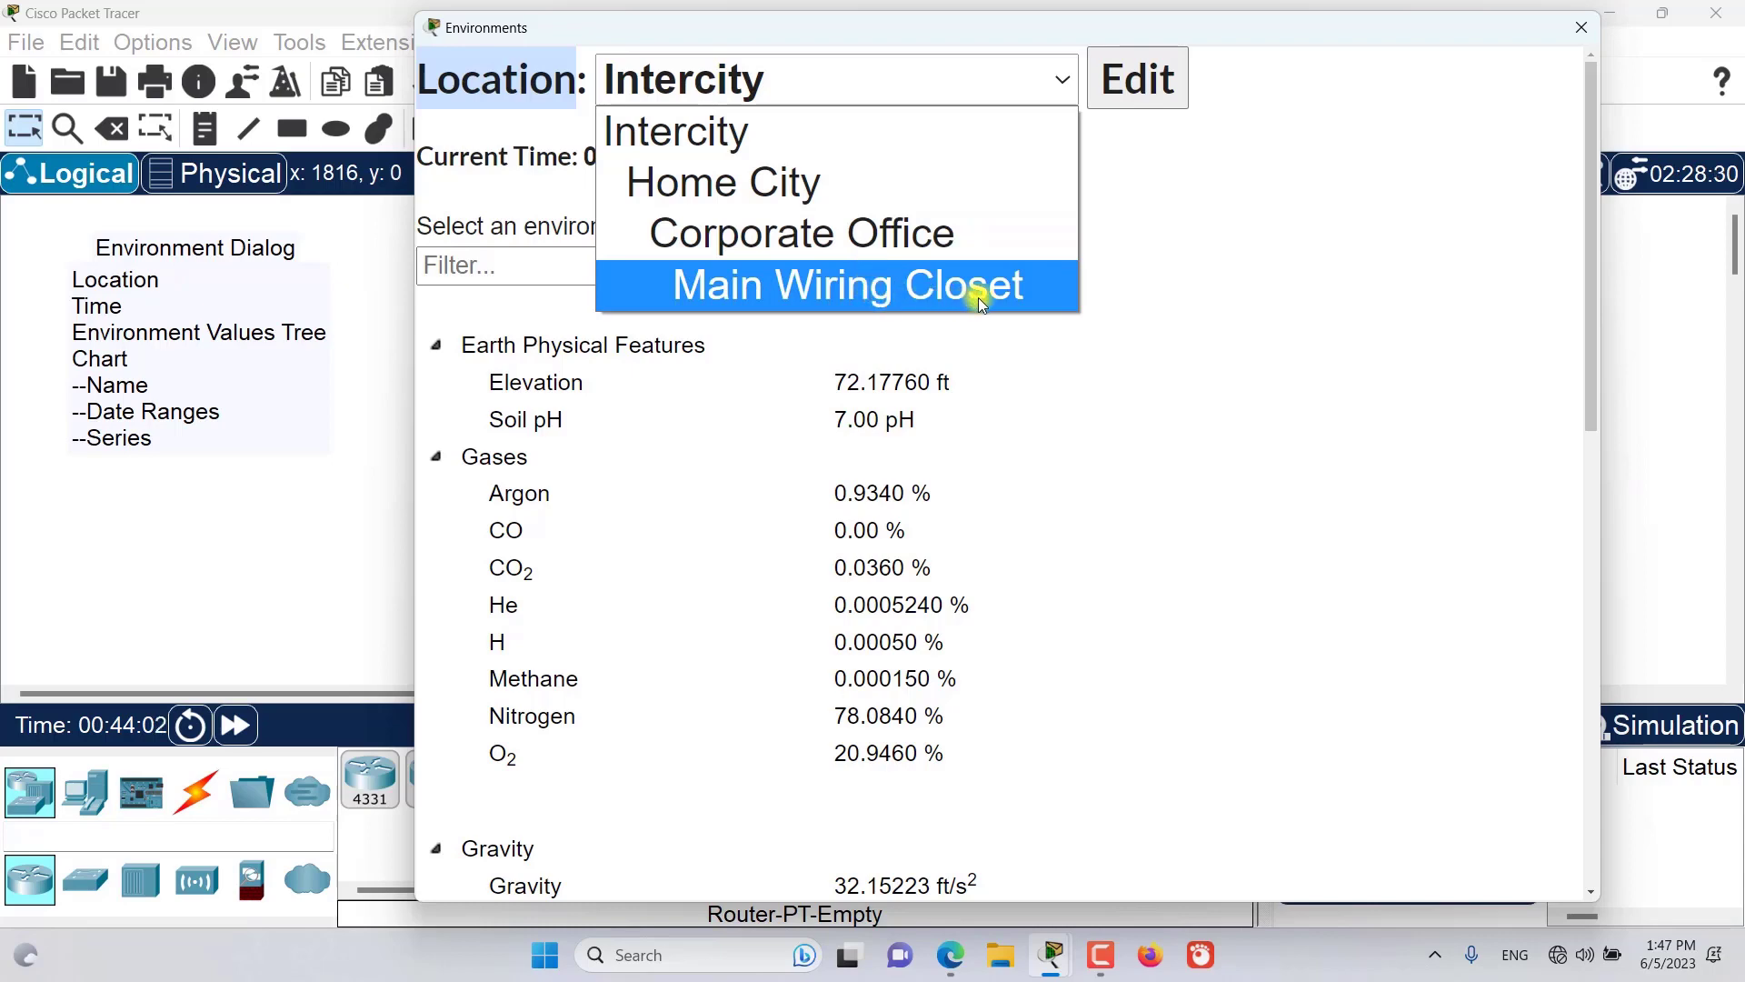
left_click(1147, 191)
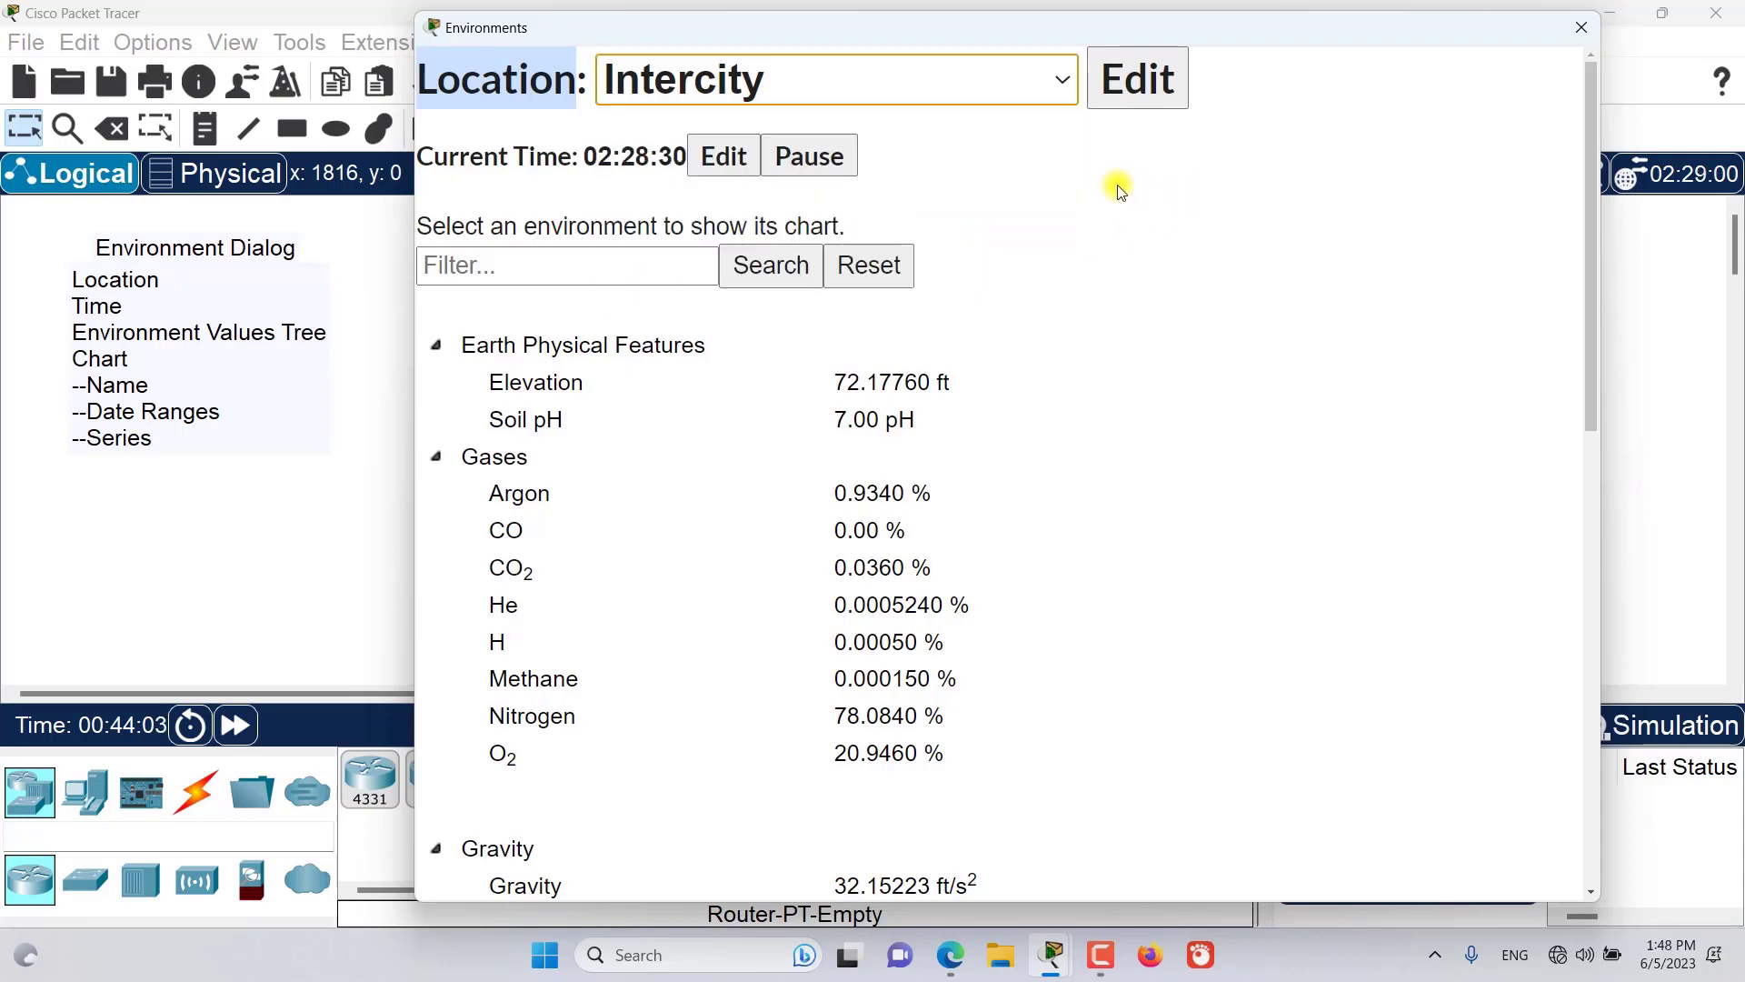
left_click(1065, 95)
left_click(1253, 270)
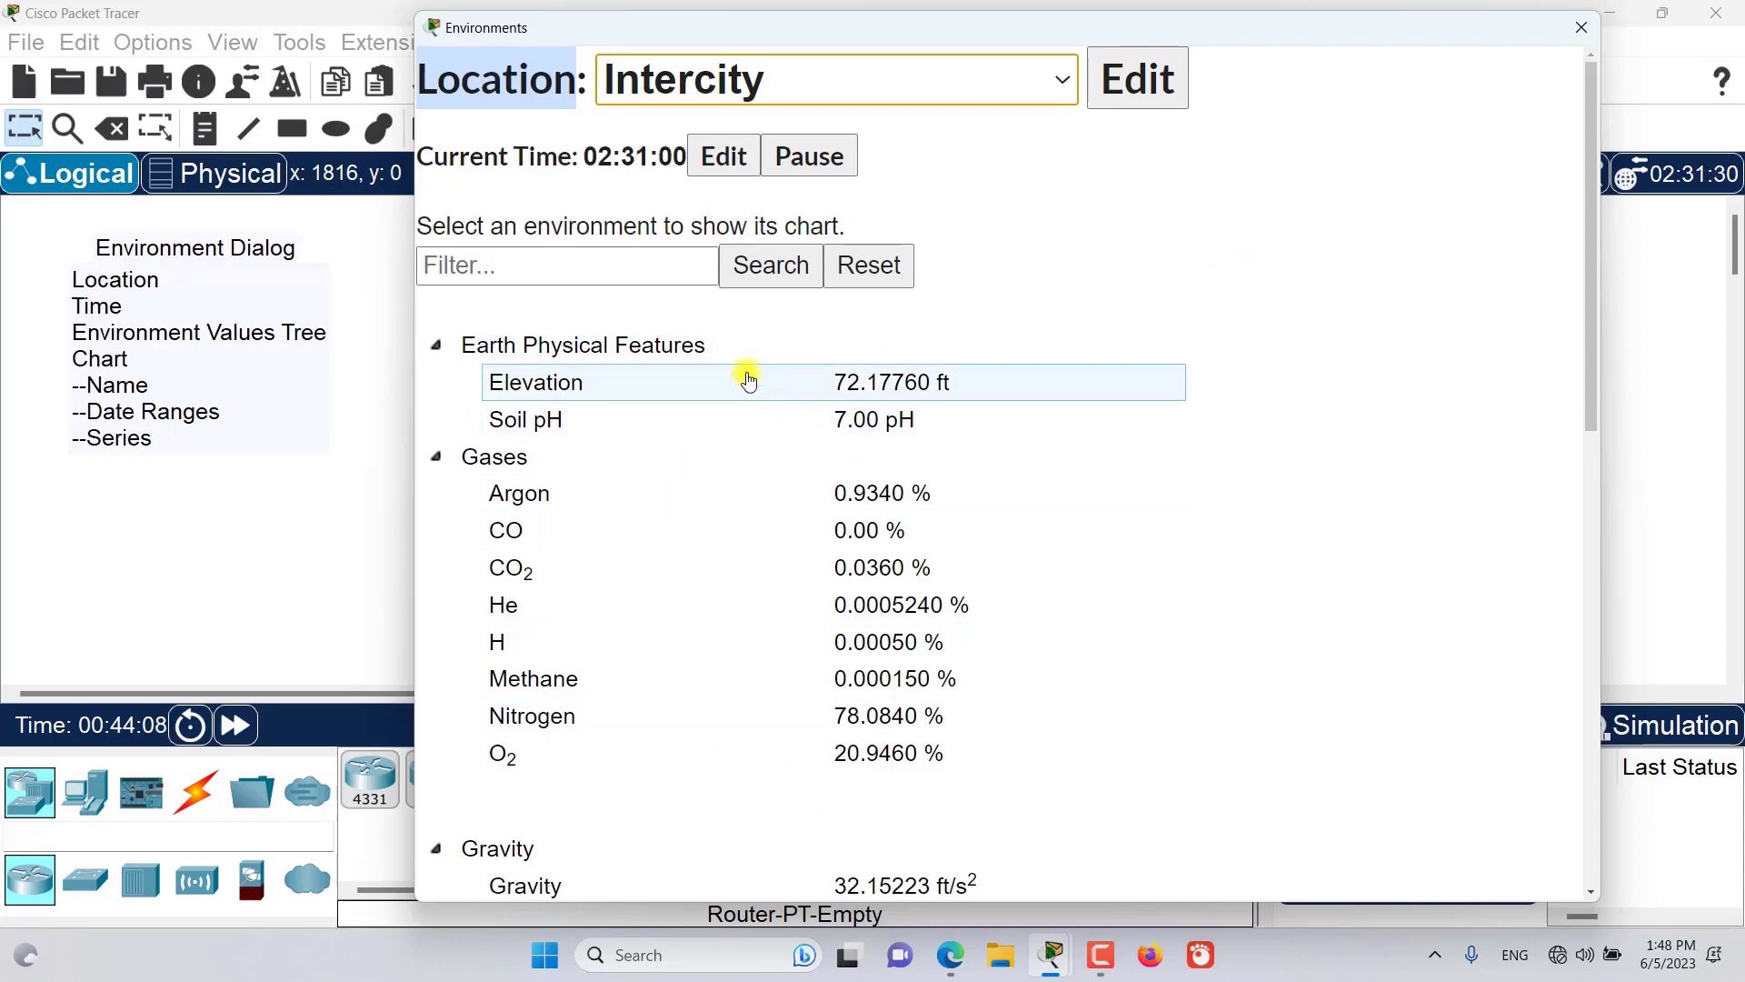
left_click(990, 85)
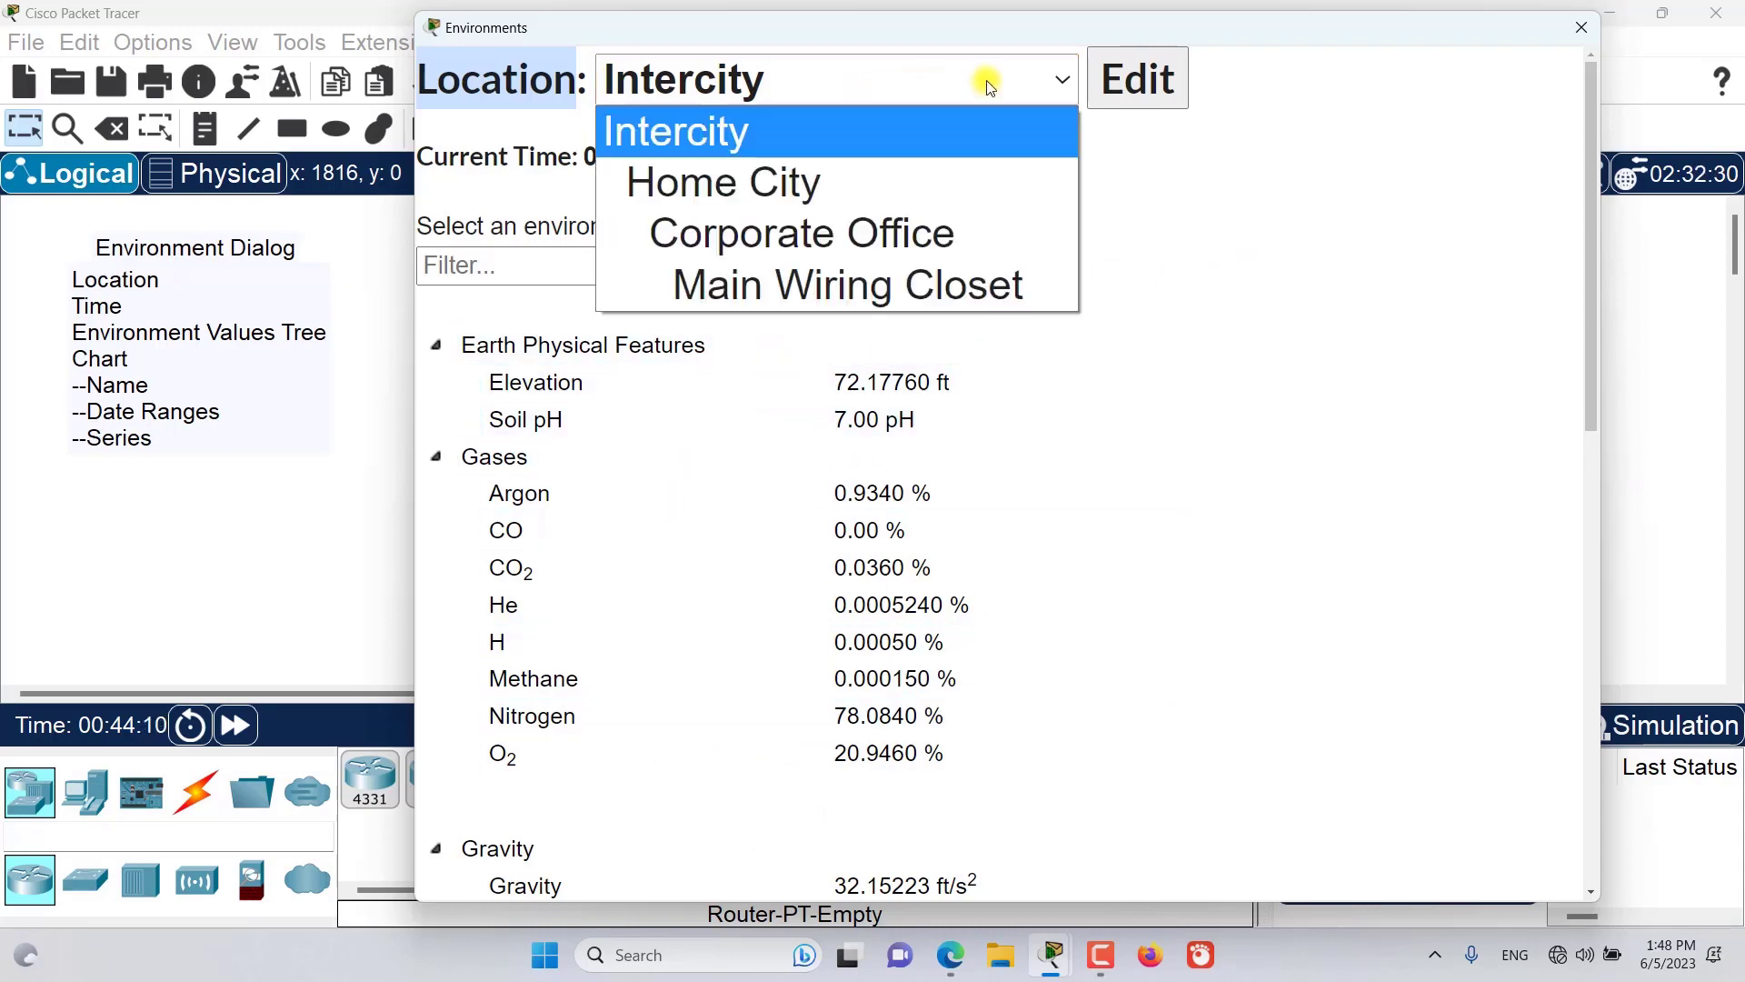
left_click(990, 84)
left_click_drag(424, 160, 625, 160)
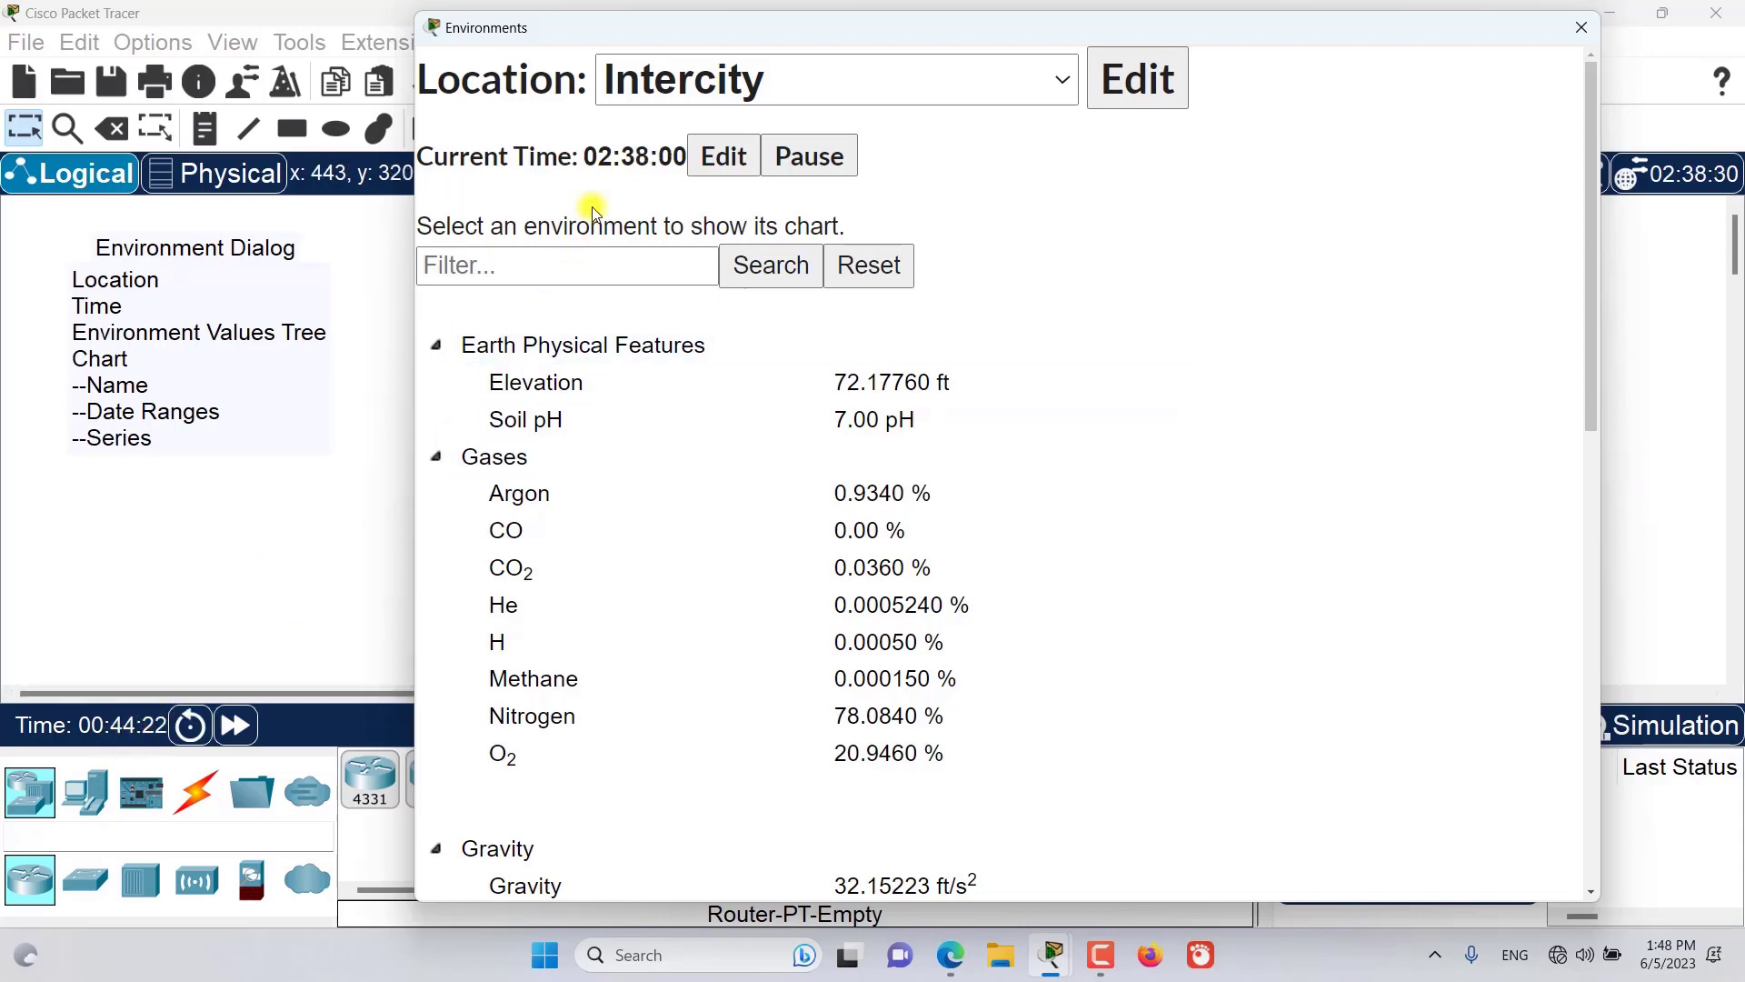
left_click_drag(591, 156, 684, 156)
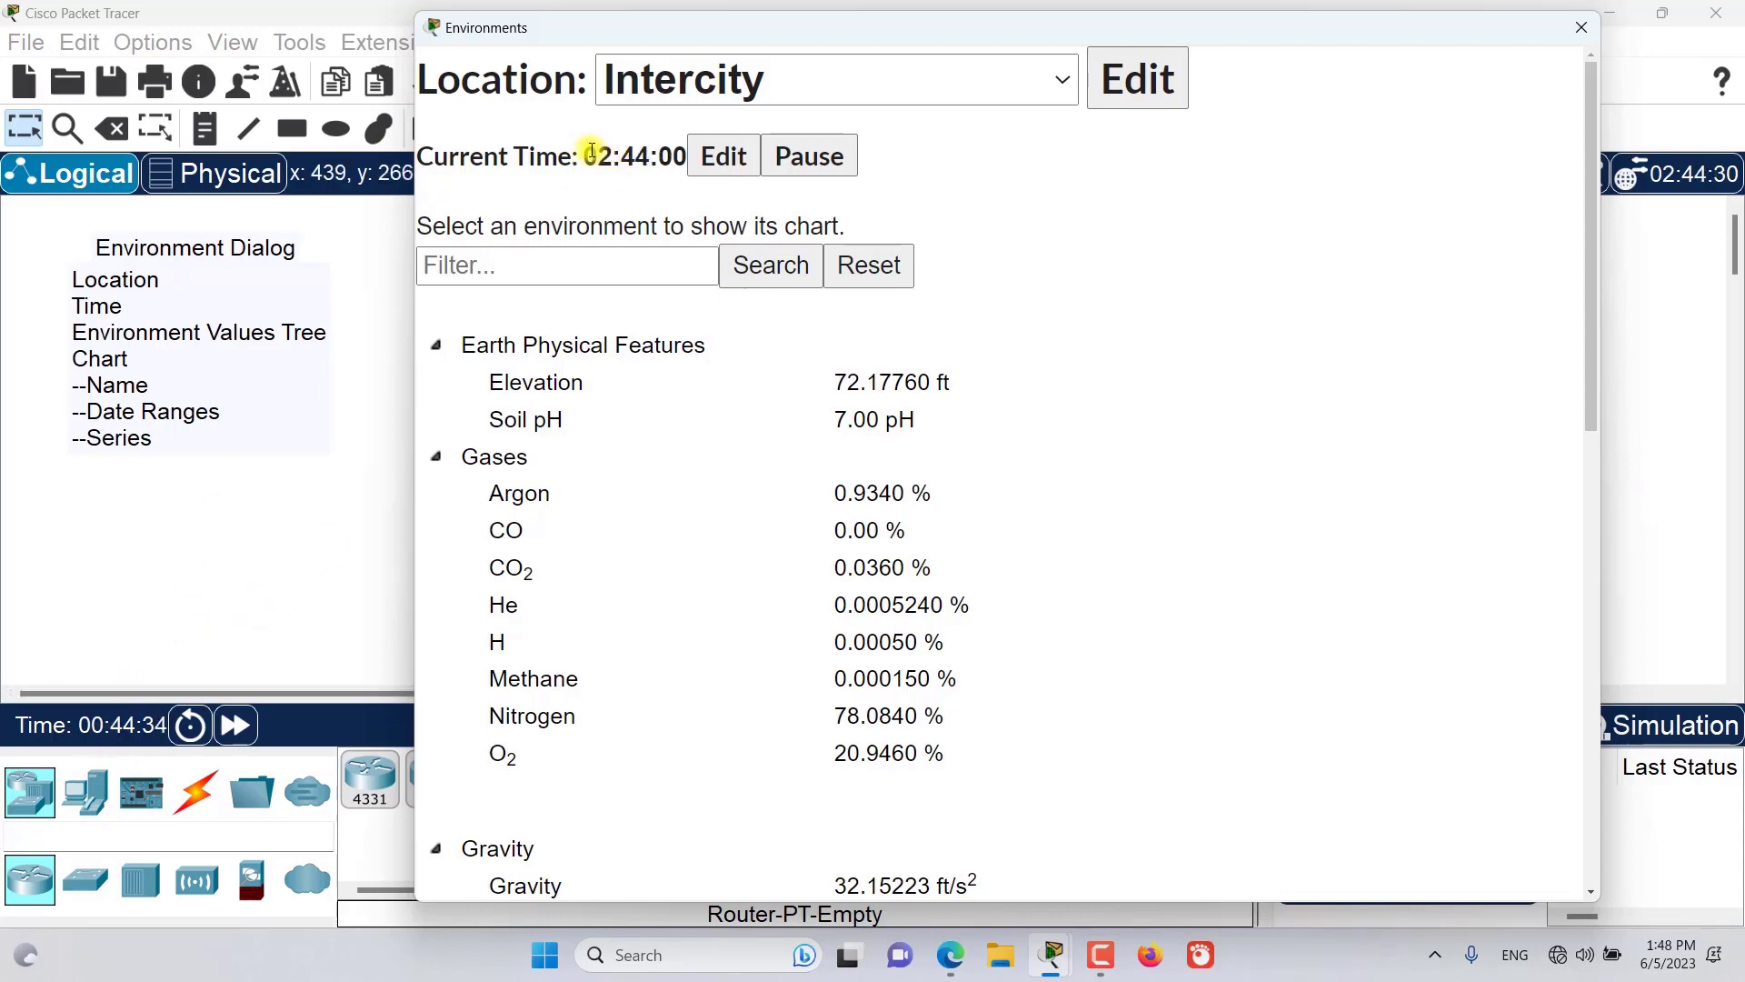
left_click_drag(586, 154, 673, 156)
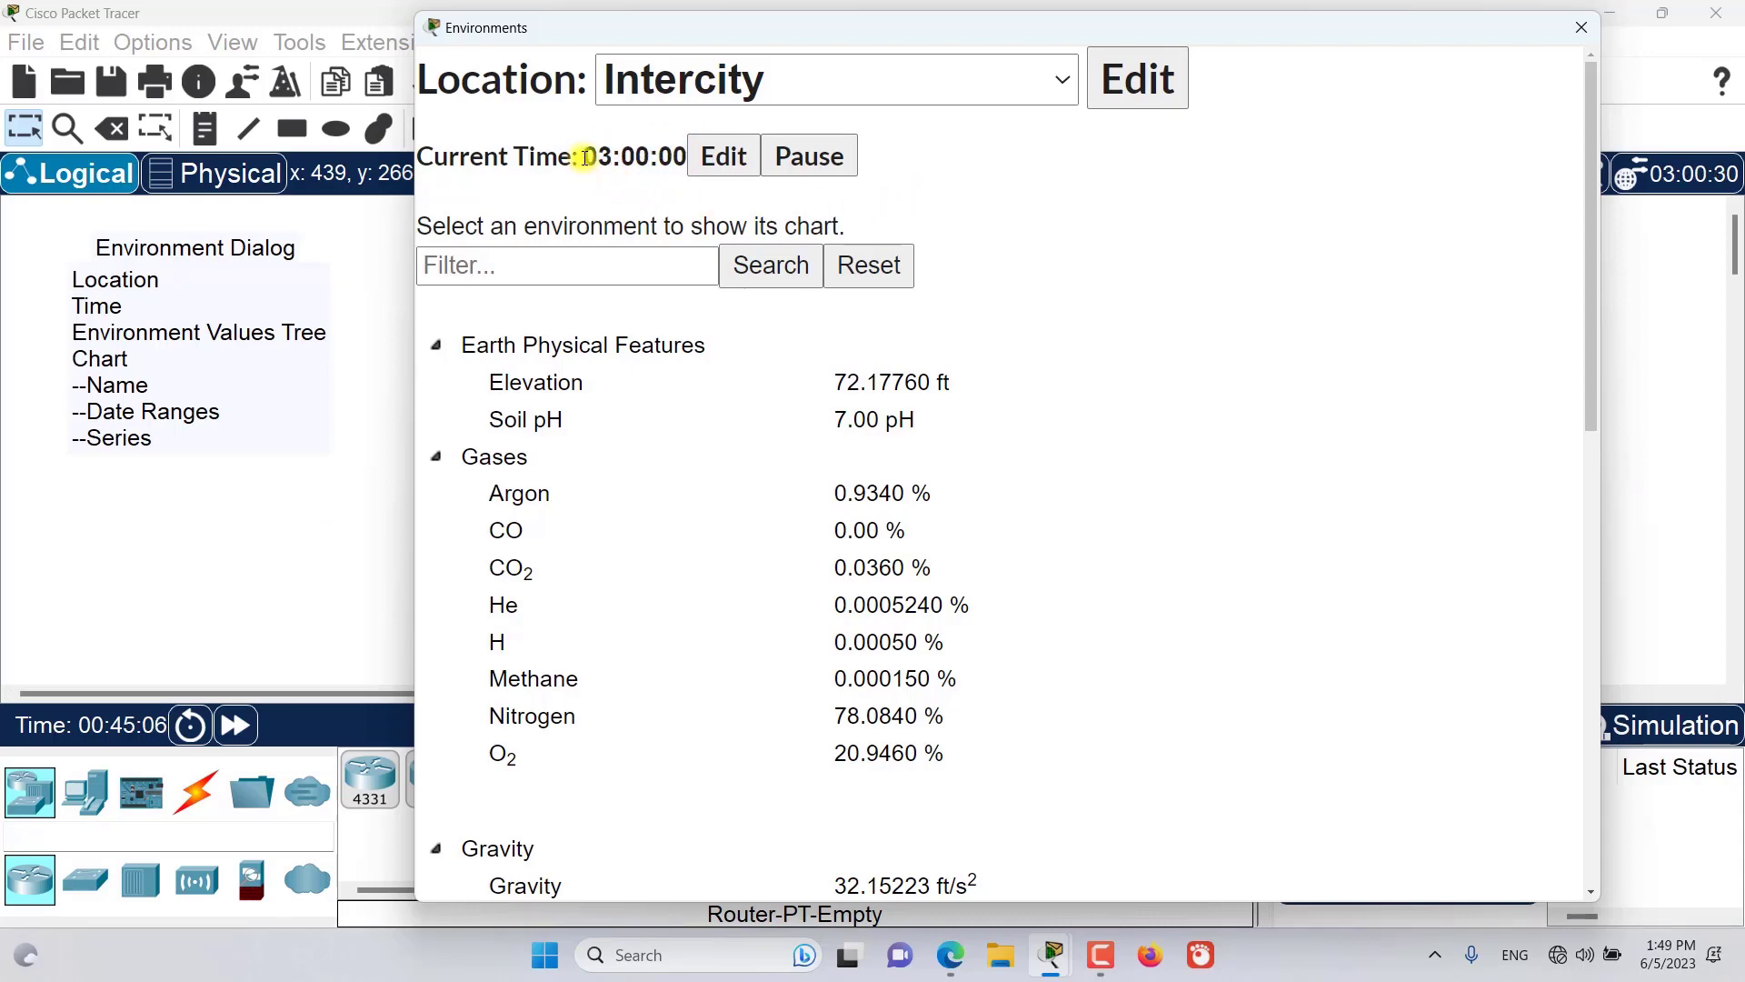
left_click_drag(586, 156, 685, 161)
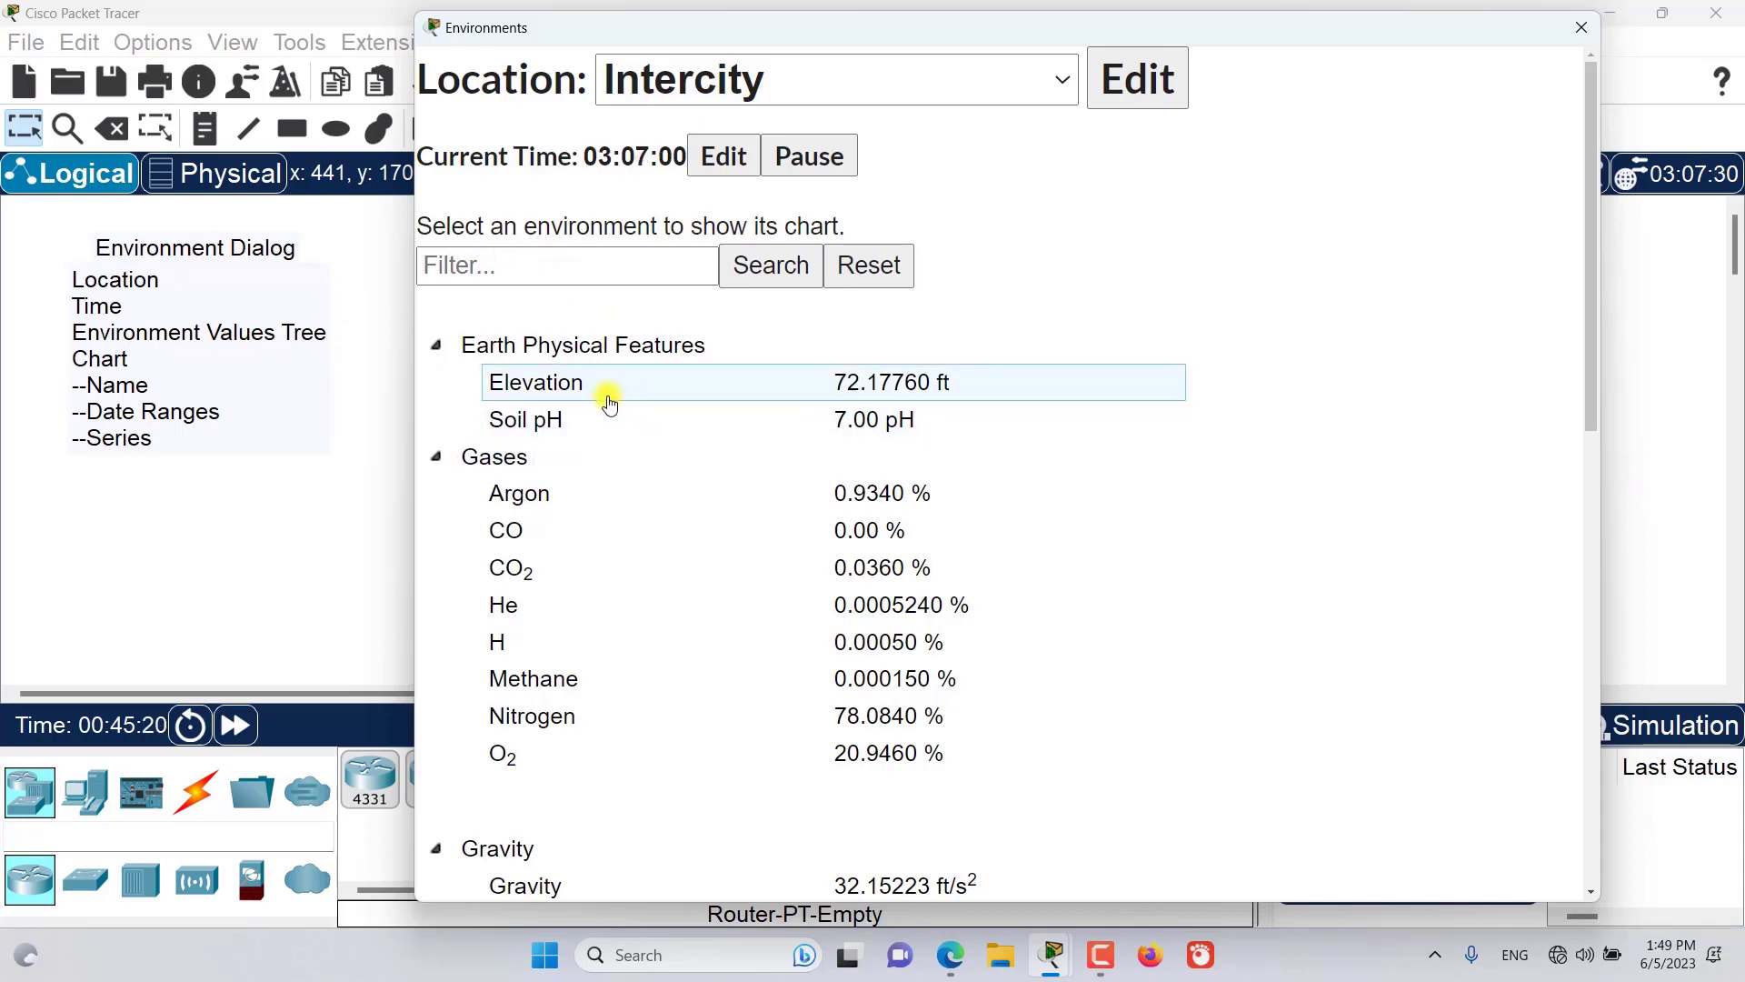
left_click(435, 457)
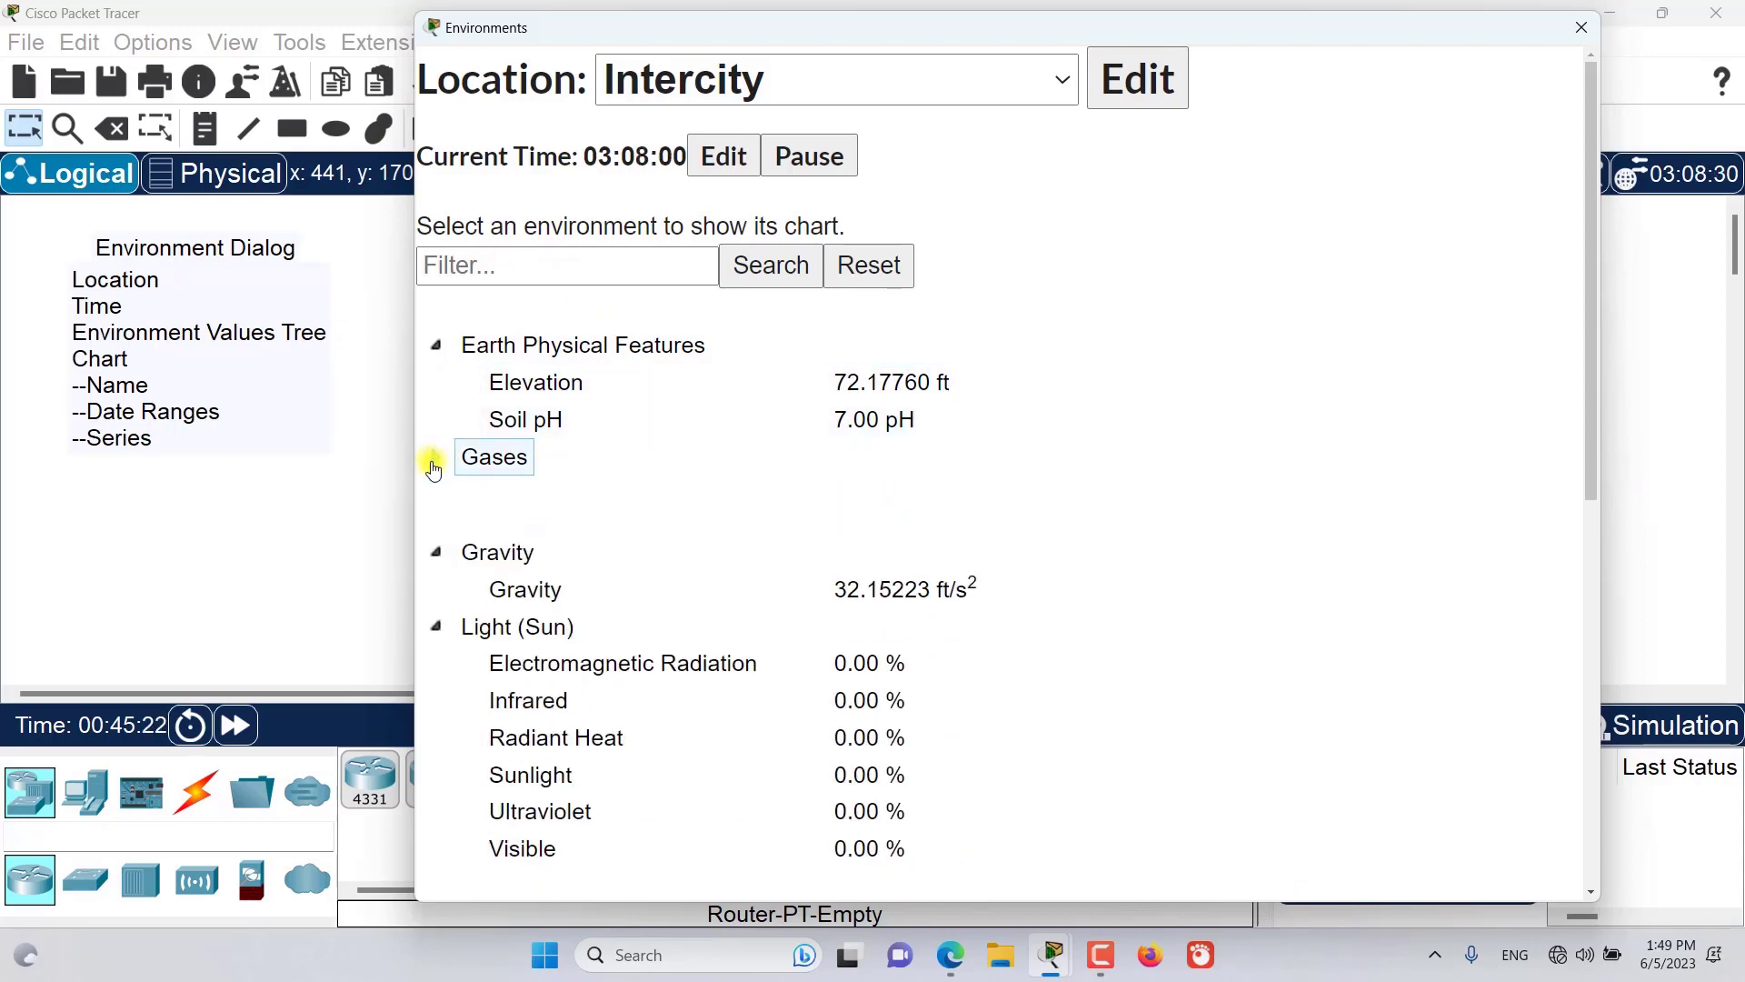
left_click(435, 457)
scroll(713, 481, "down", 6)
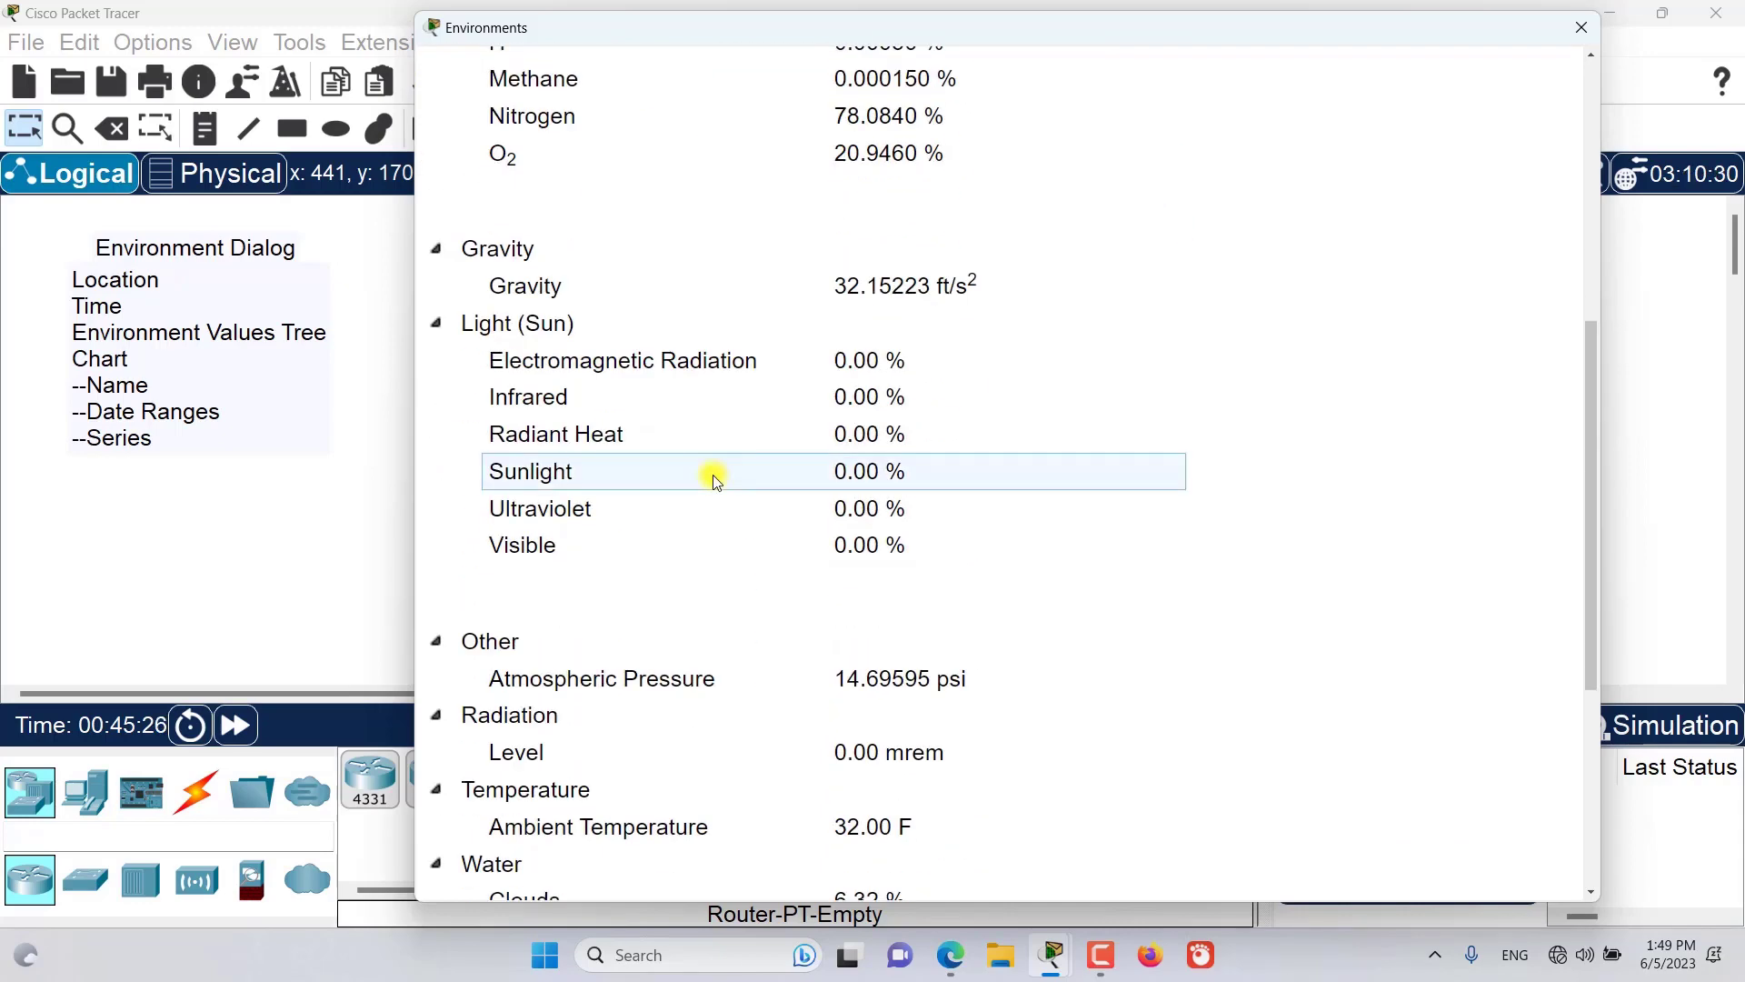
scroll(714, 482, "up", 6)
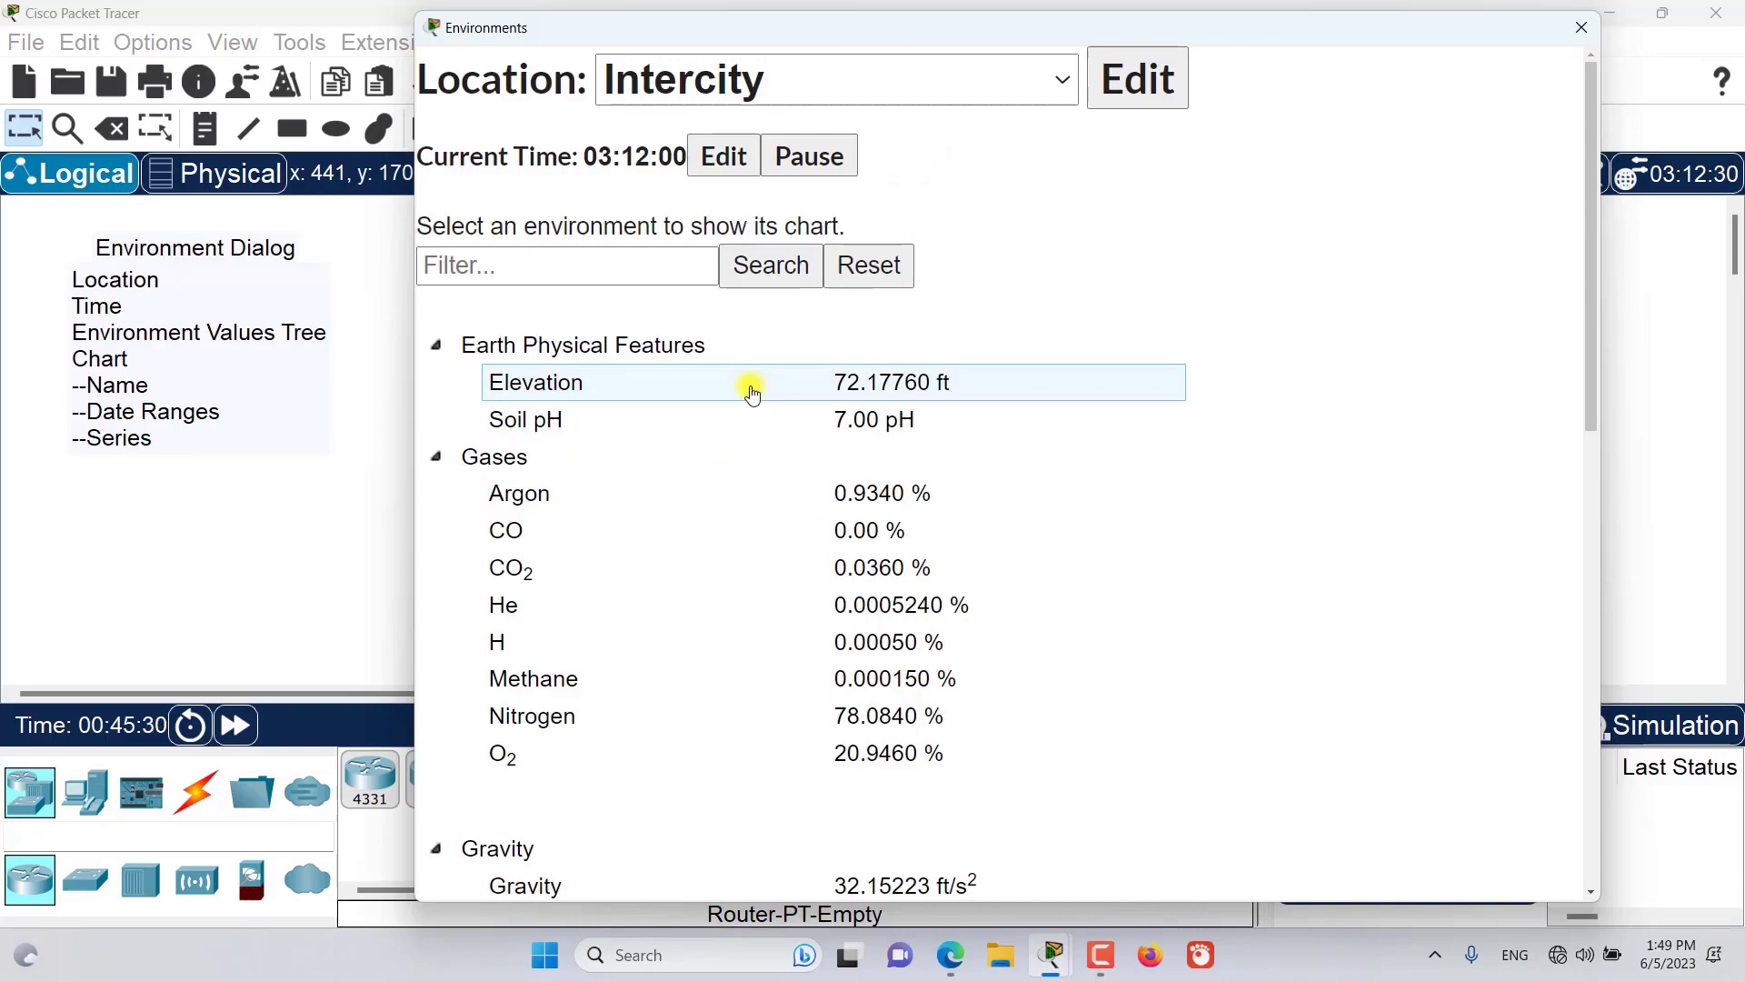
scroll(740, 473, "down", 5)
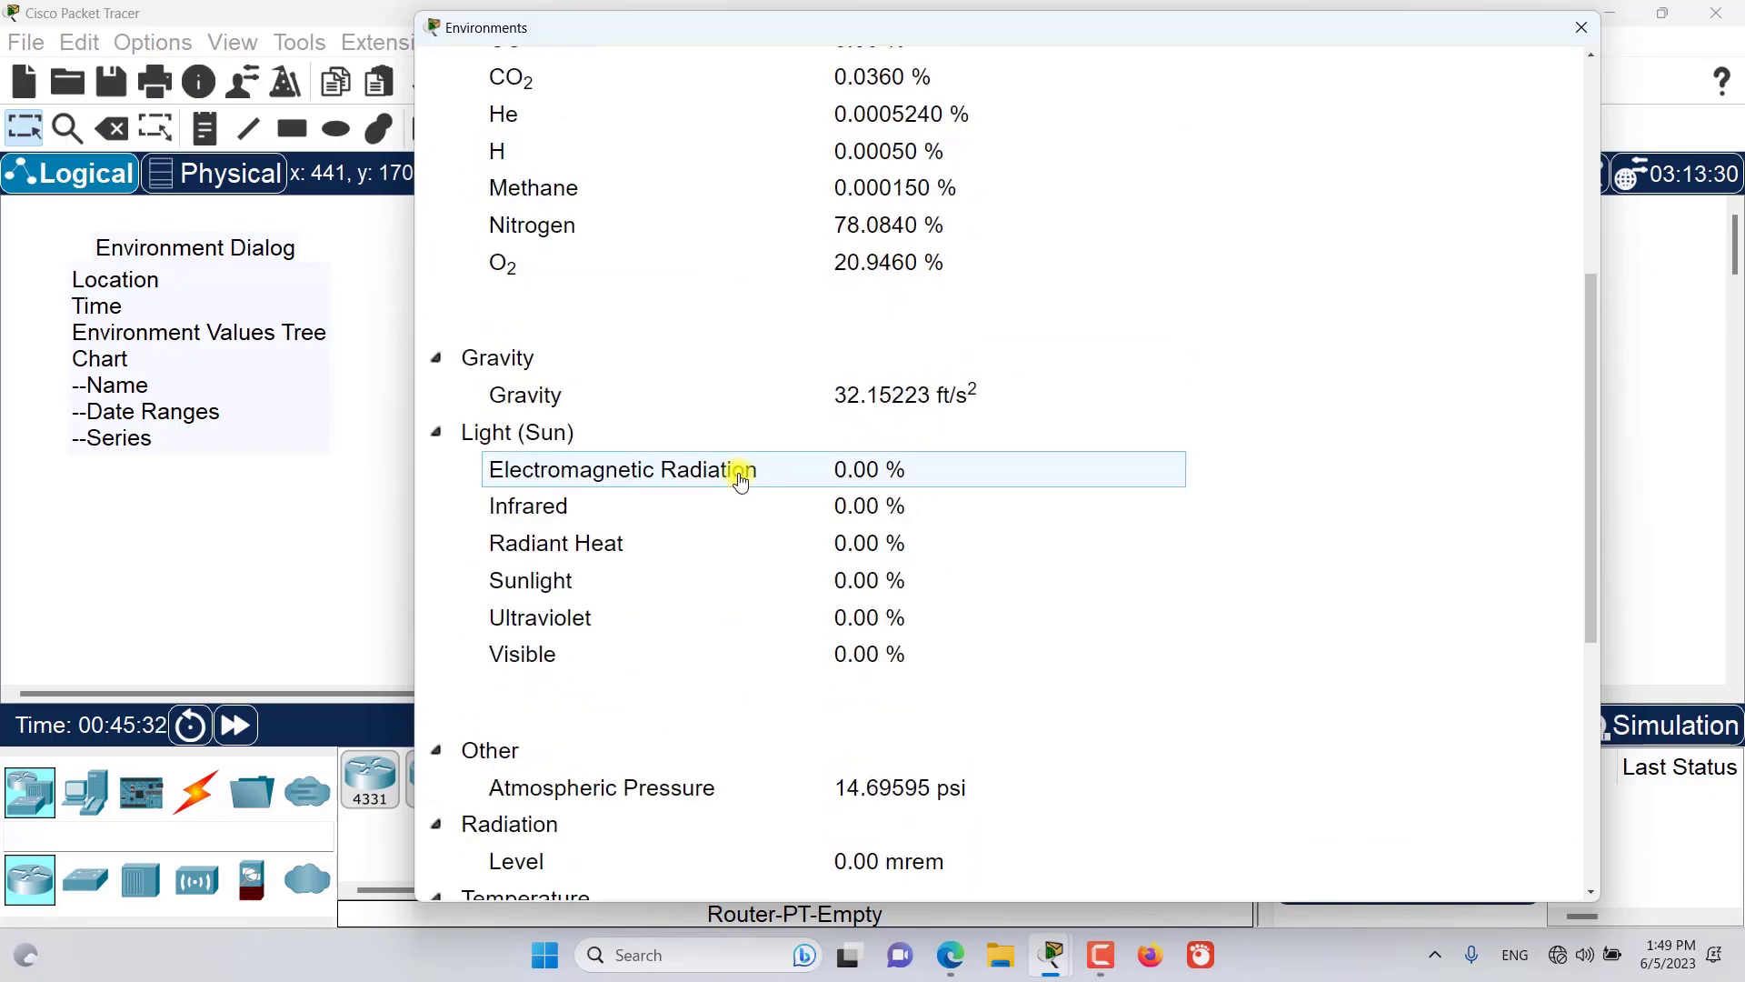
scroll(741, 476, "up", 5)
scroll(740, 473, "down", 3)
scroll(738, 473, "down", 3)
scroll(729, 472, "up", 6)
Step: Filter the environment values tree by 'temperature', leaving only Ambient Temperature 32.00 F
left_click(505, 258)
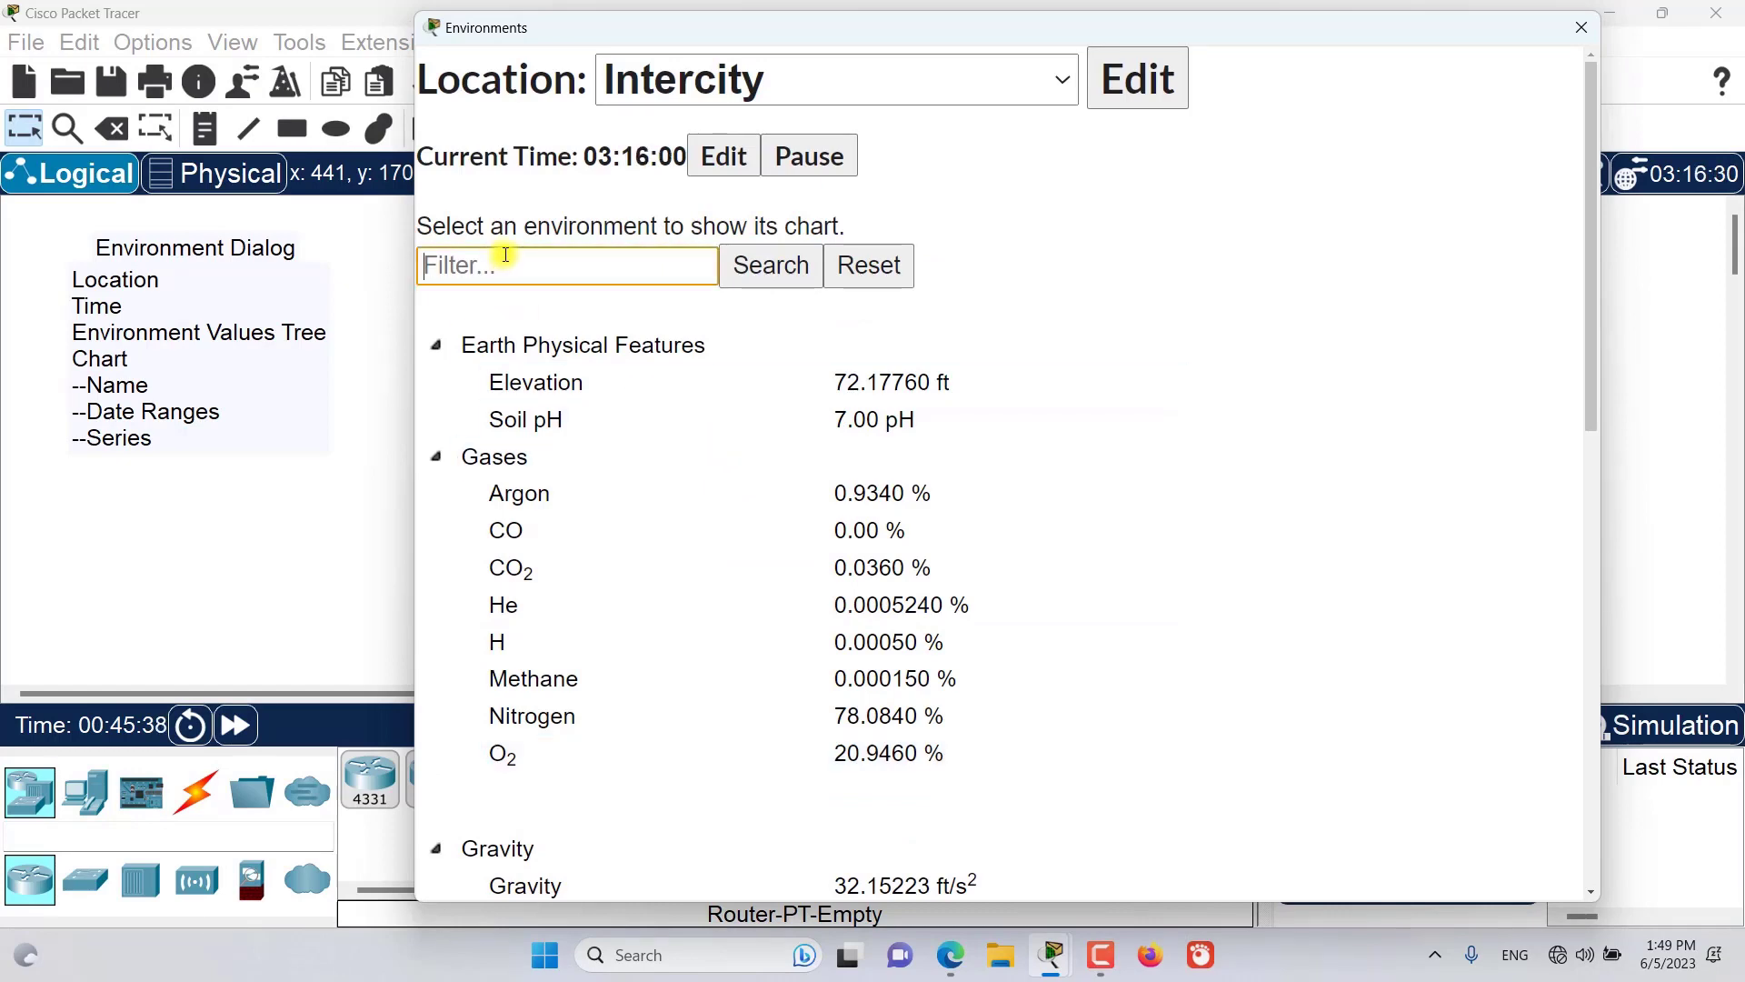
type("temperature")
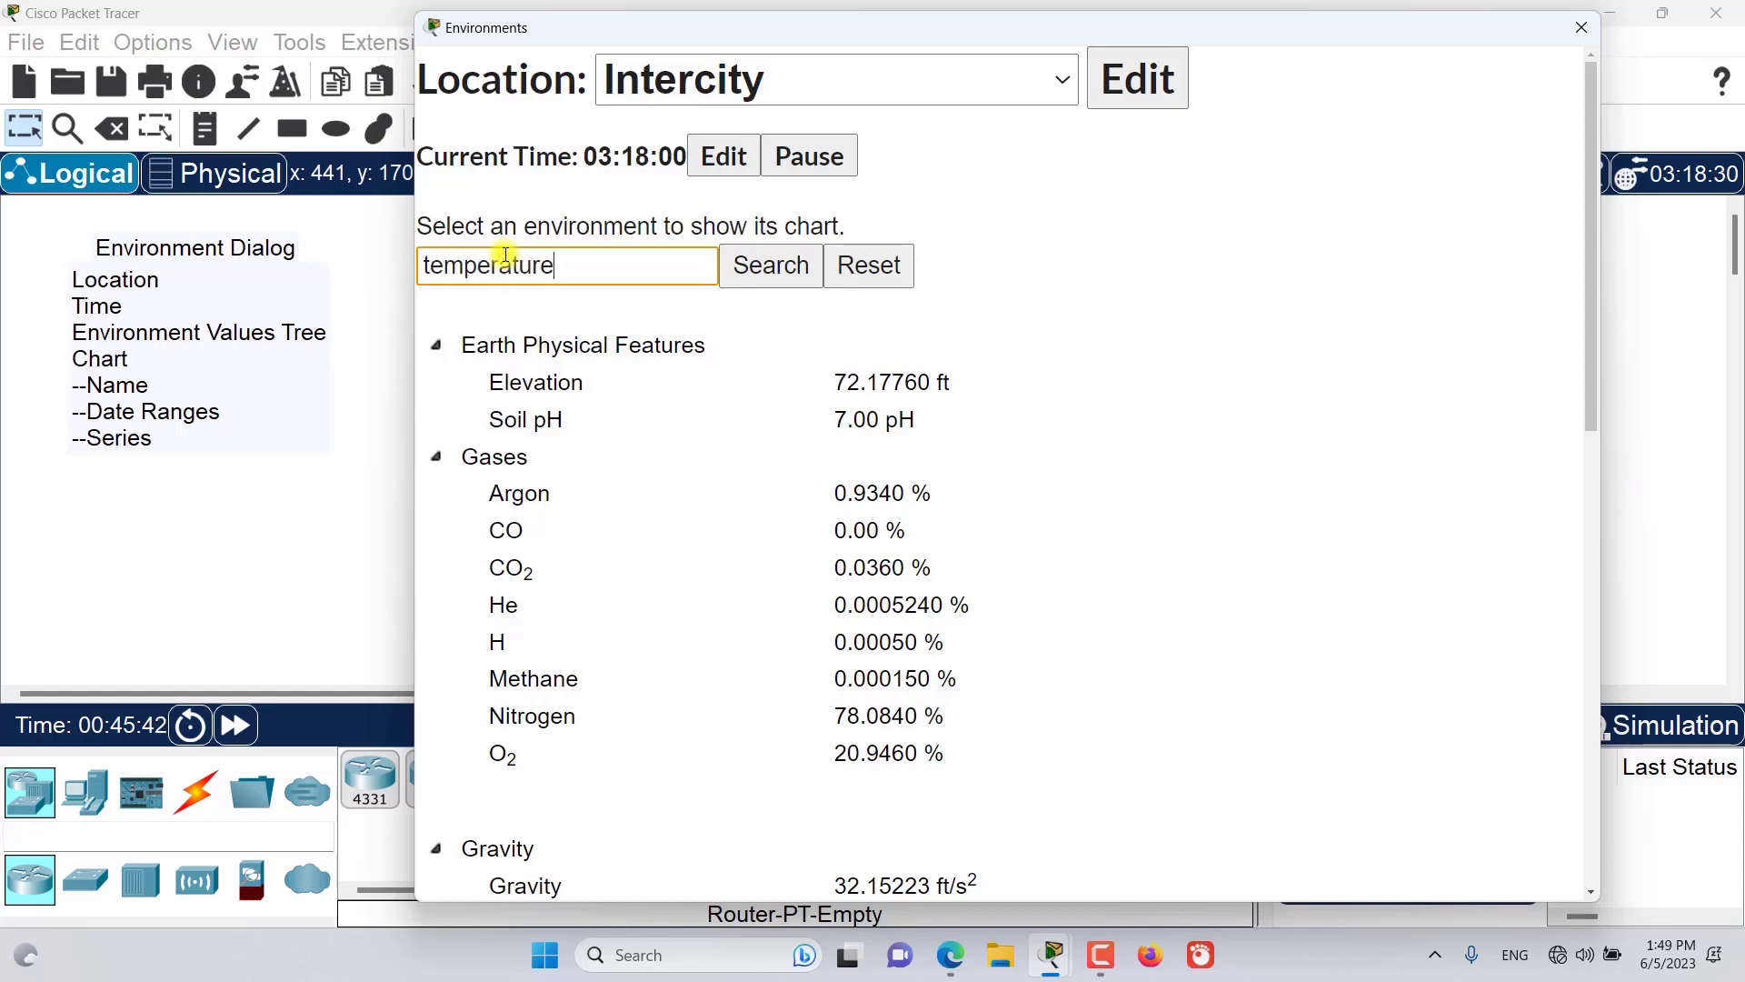
key("Return")
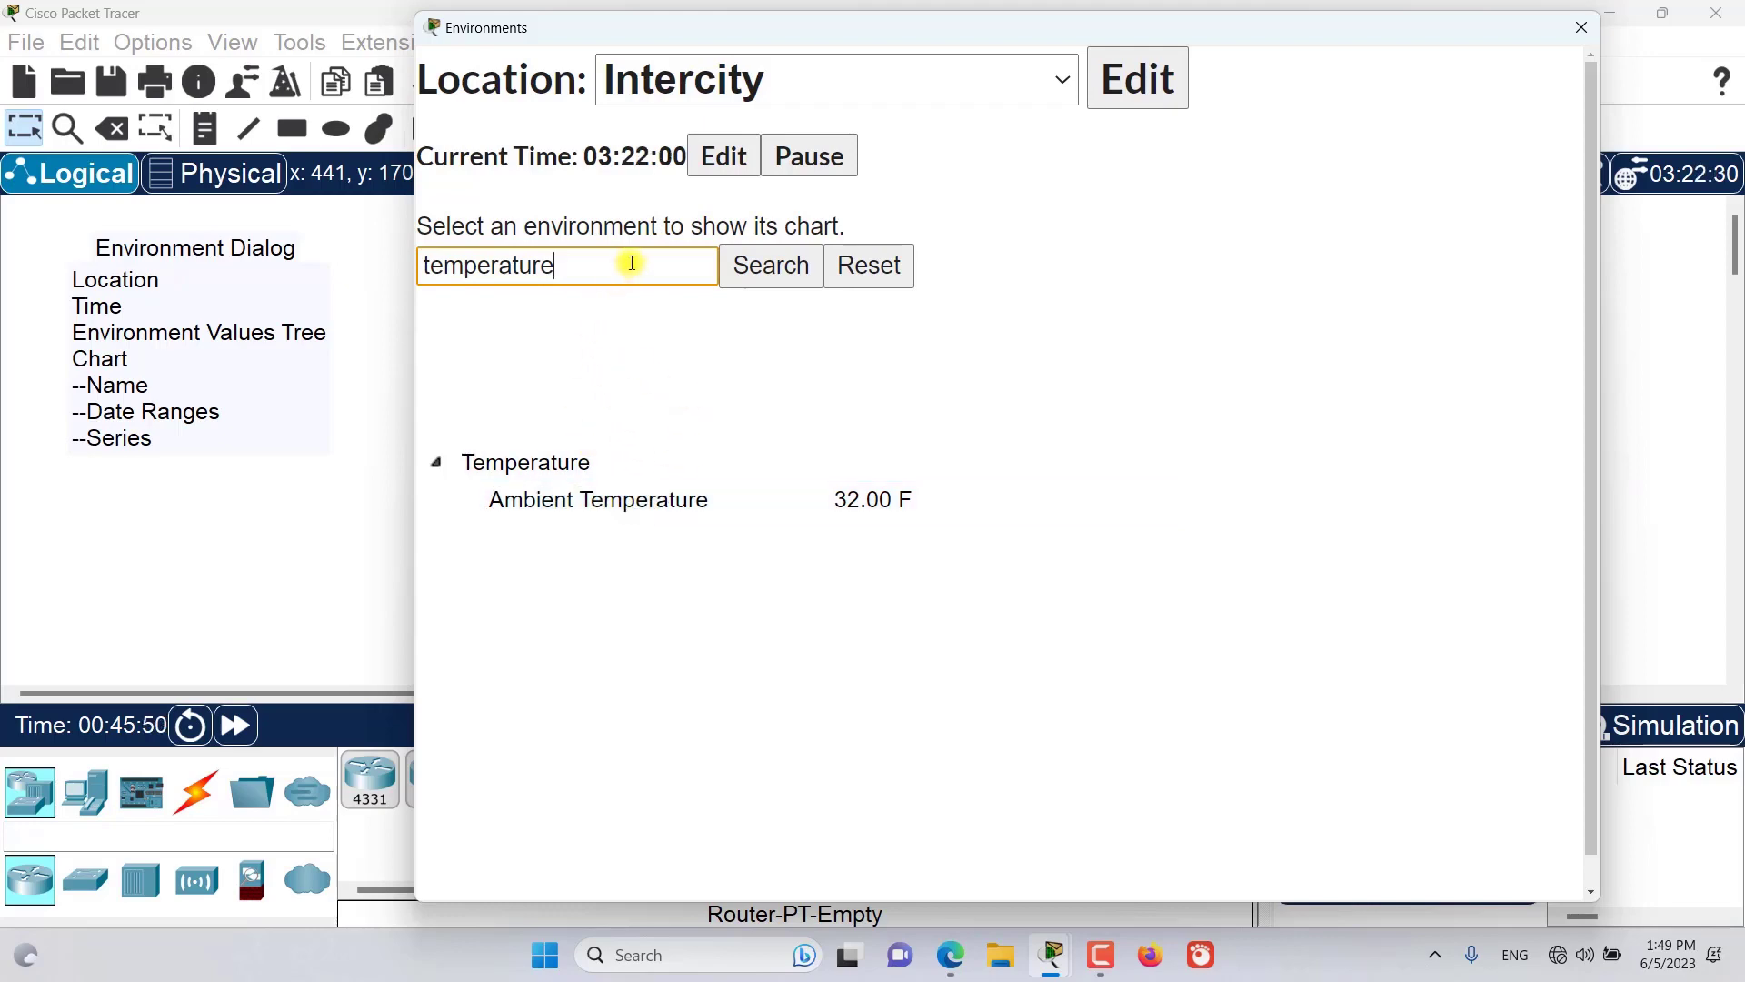
left_click_drag(624, 263, 444, 265)
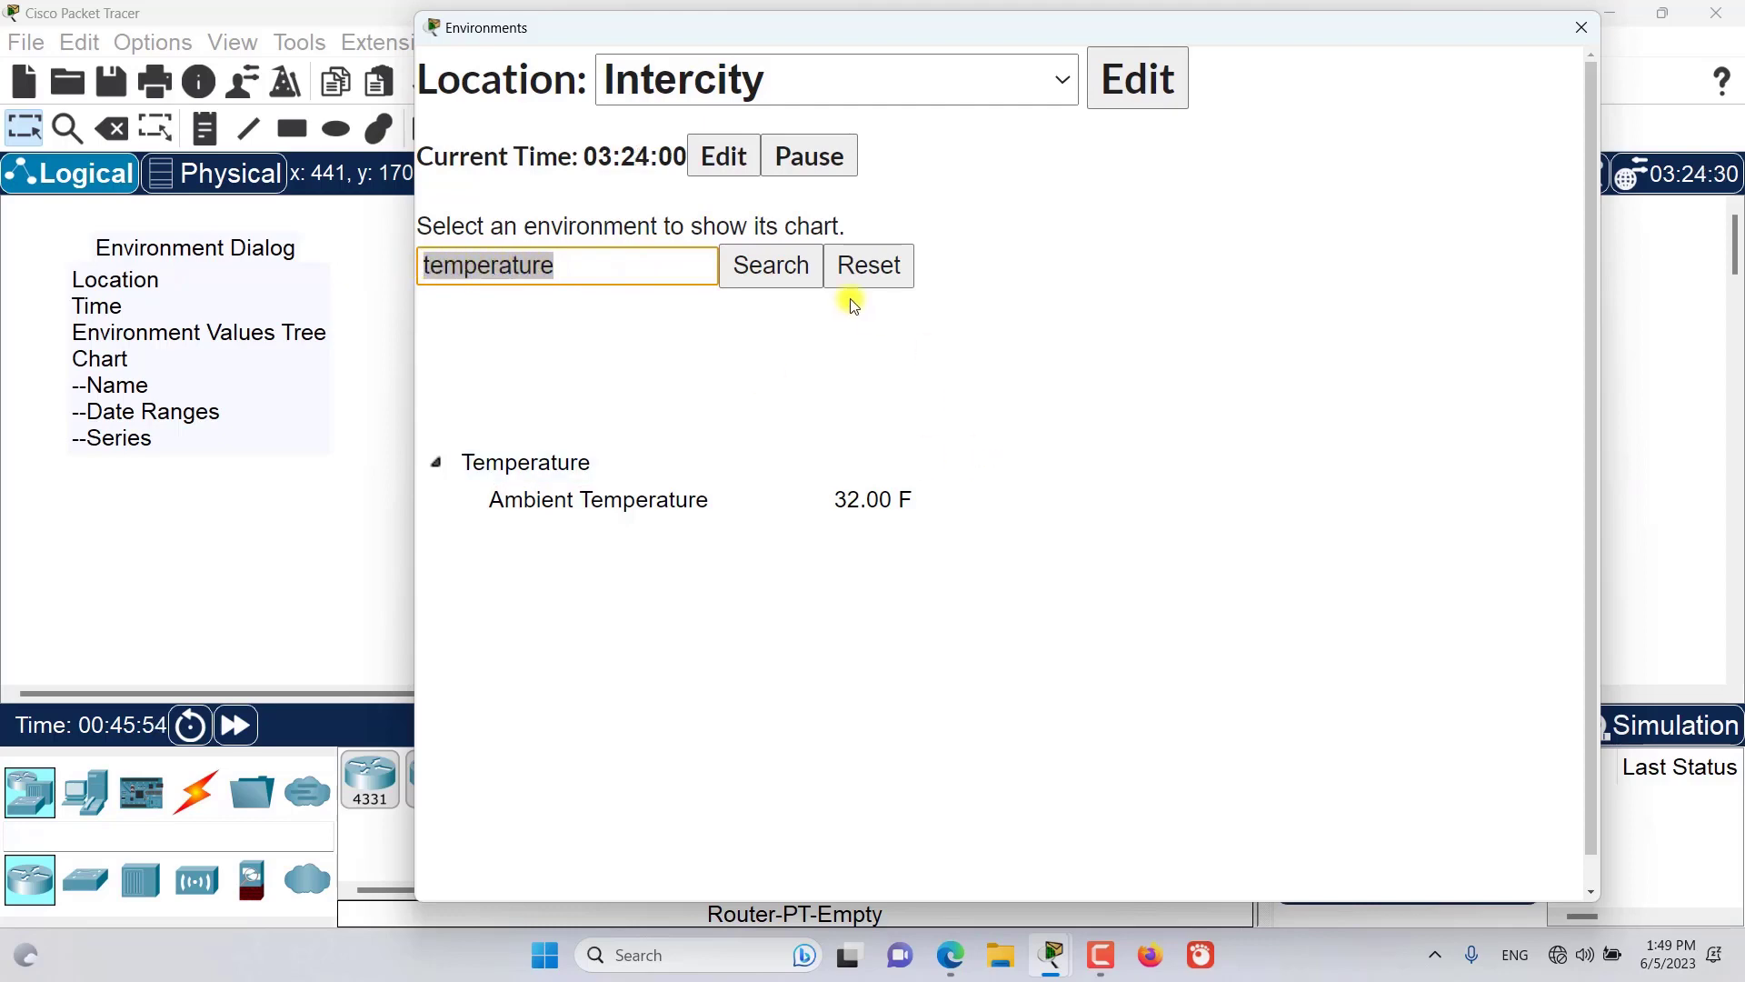
Step: Reset the filter and select Ambient Temperature in the values tree to show its chart
left_click(862, 266)
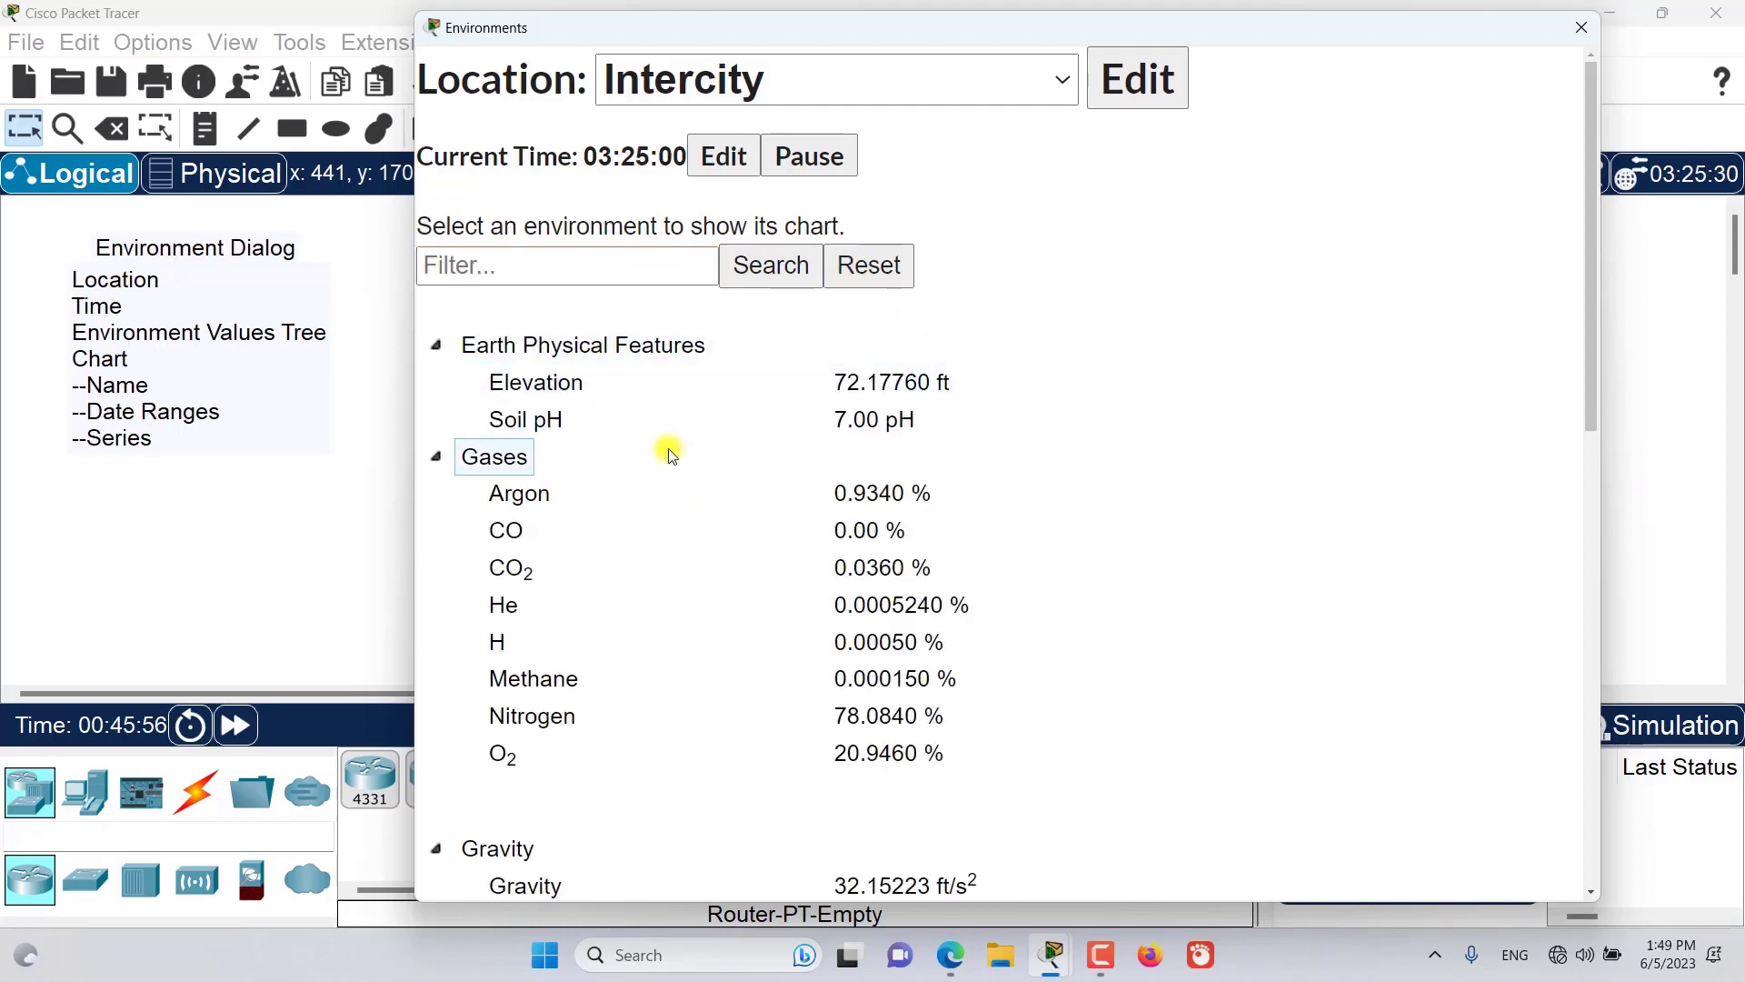
scroll(669, 455, "down", 10)
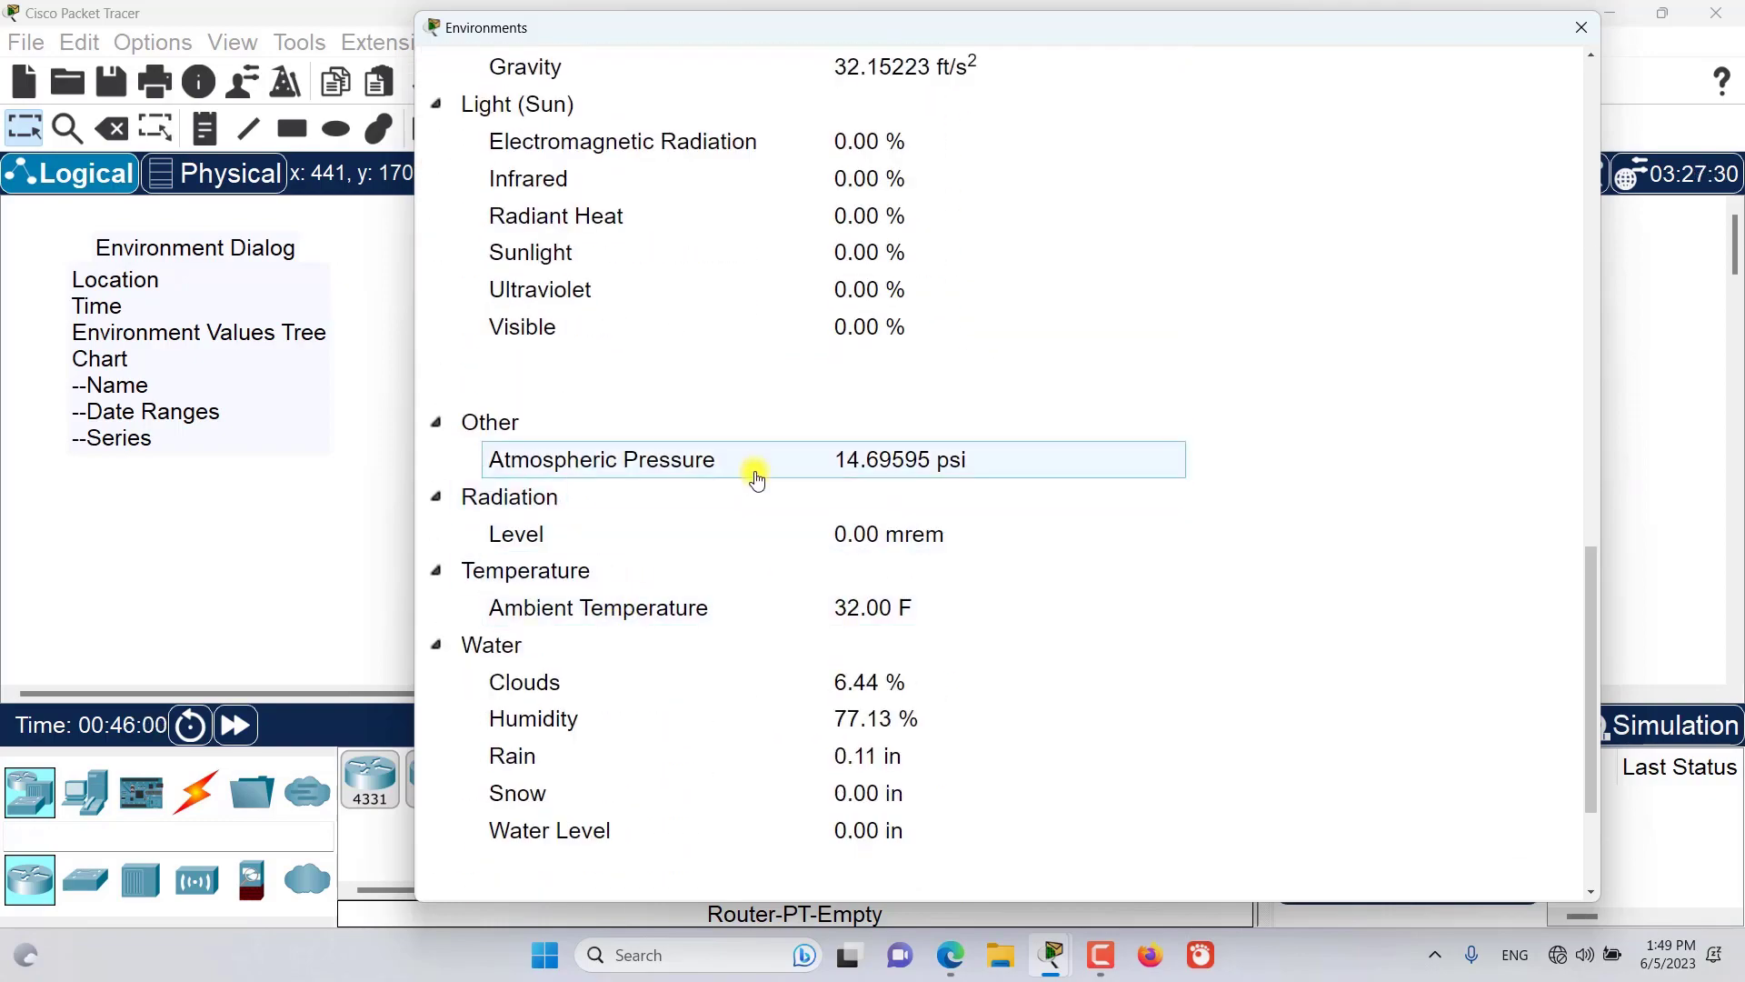
scroll(755, 469, "up", 12)
scroll(757, 477, "up", 9)
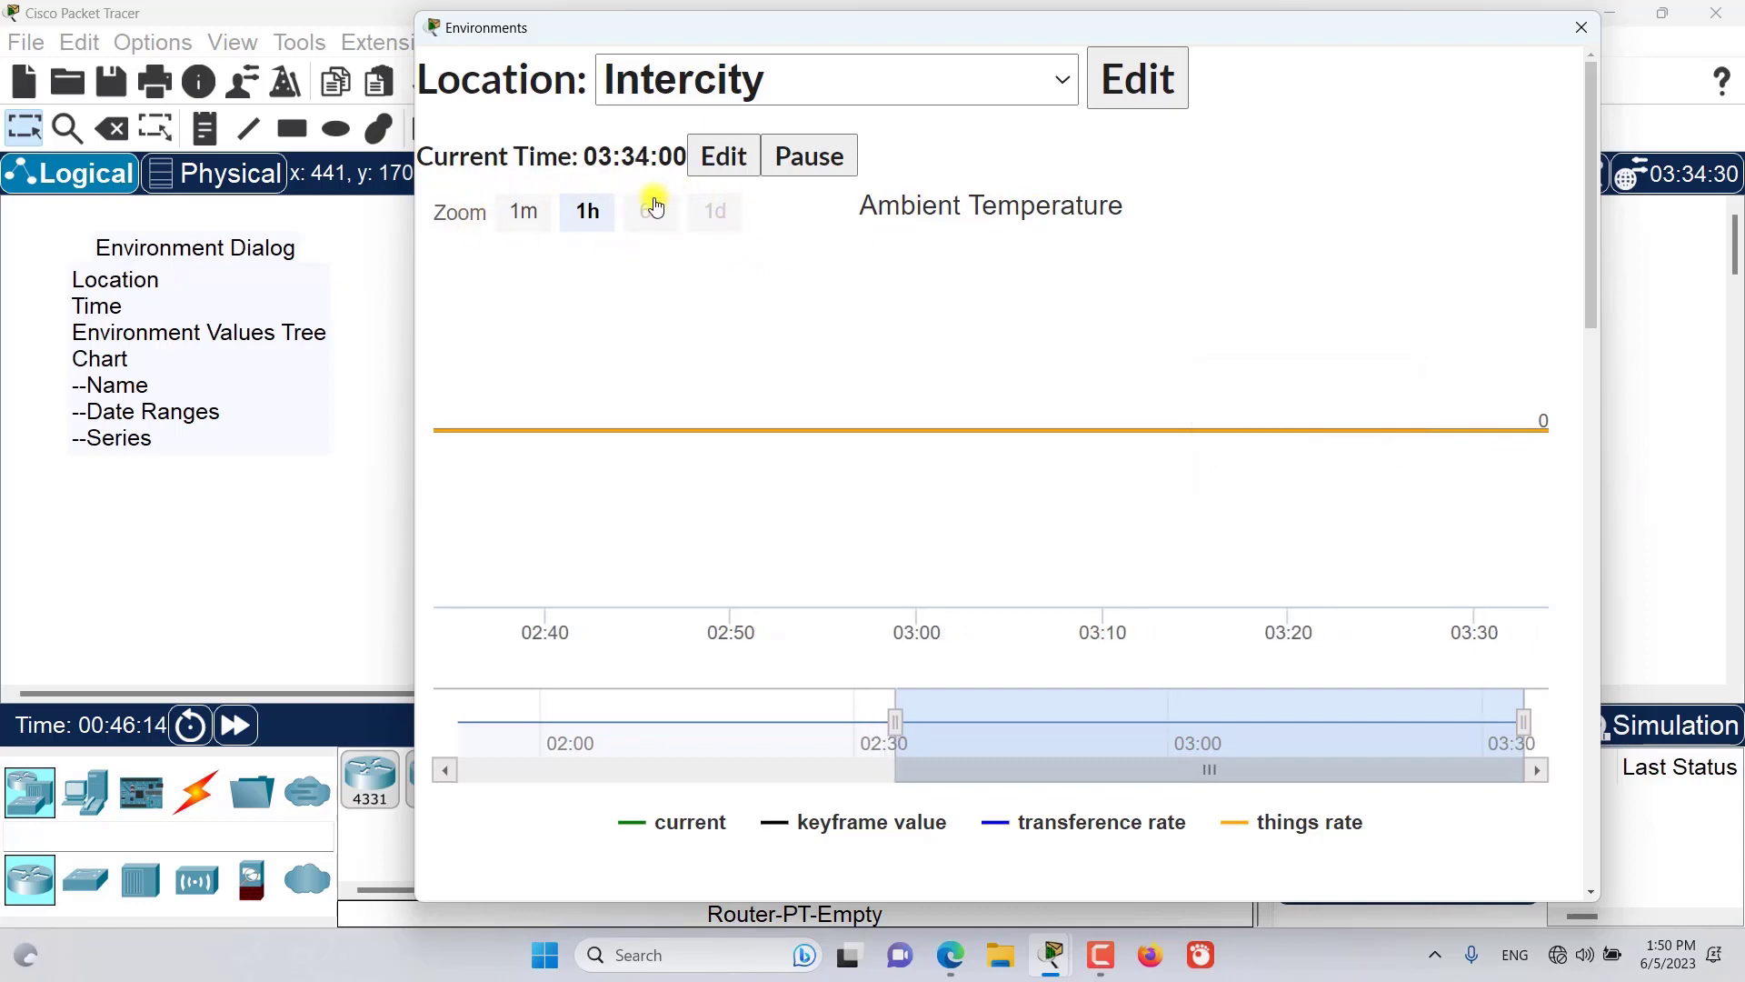
Step: Toggle the chart between 1m and 1h scales and extend its time window back to 02:30
left_click(525, 218)
left_click(590, 216)
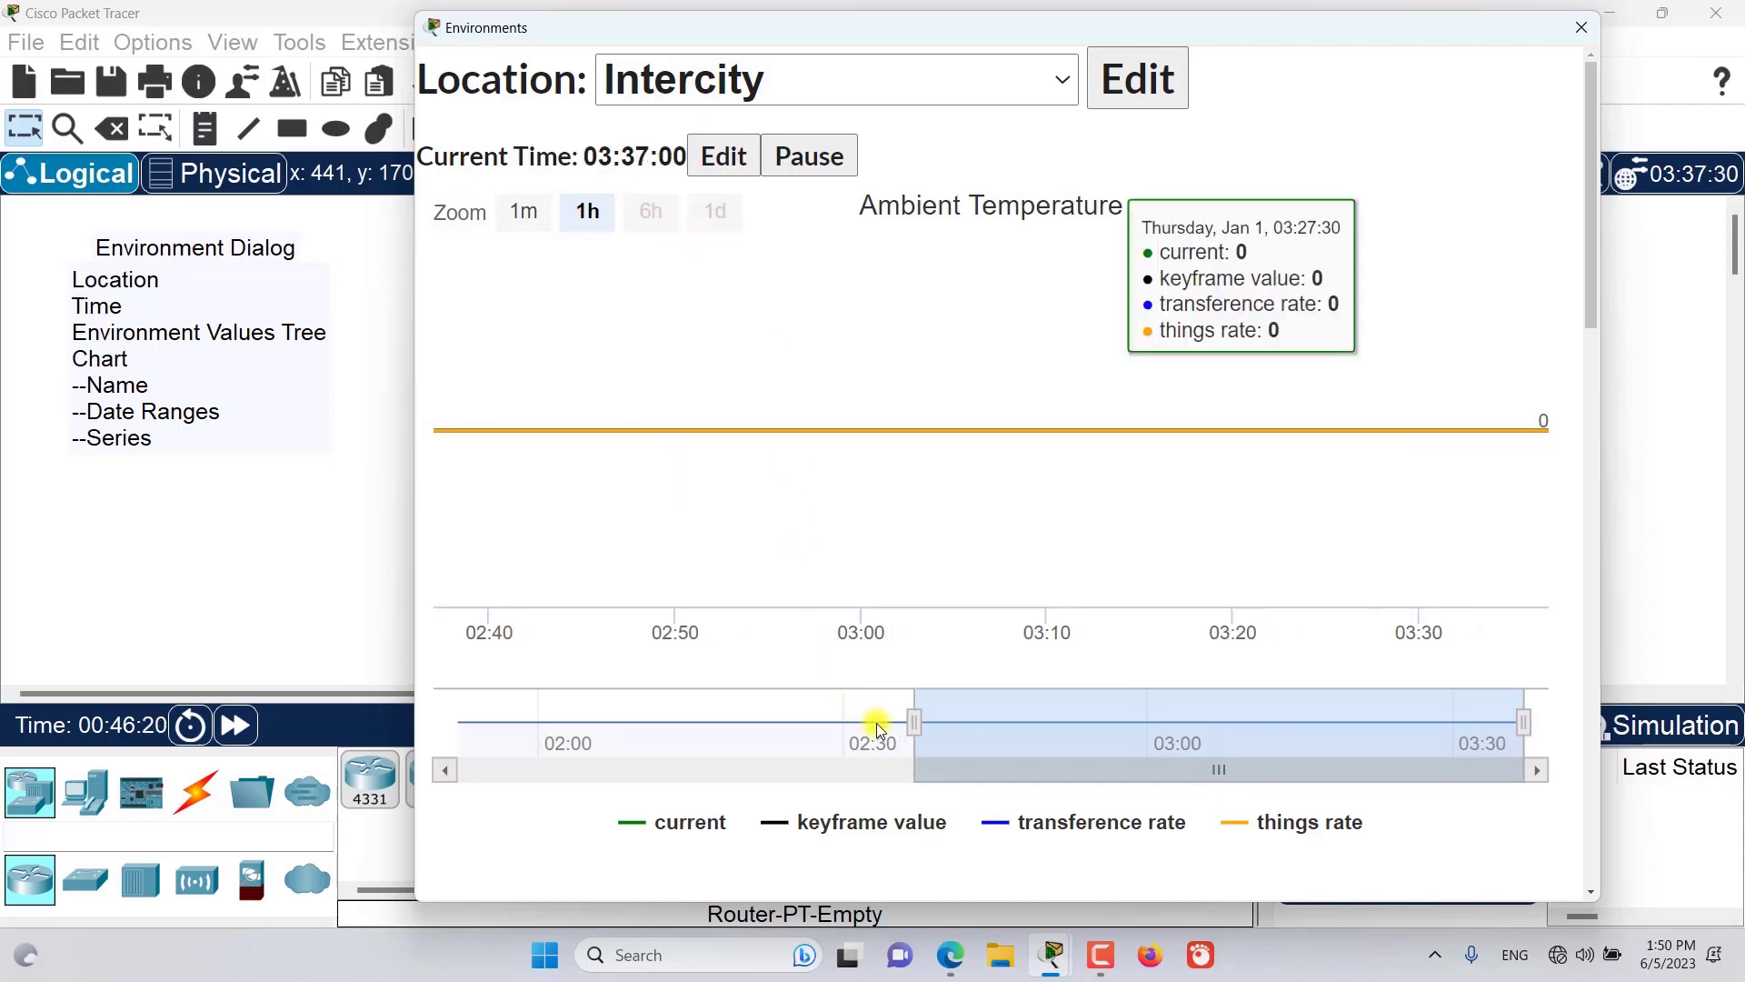
left_click_drag(918, 731, 845, 728)
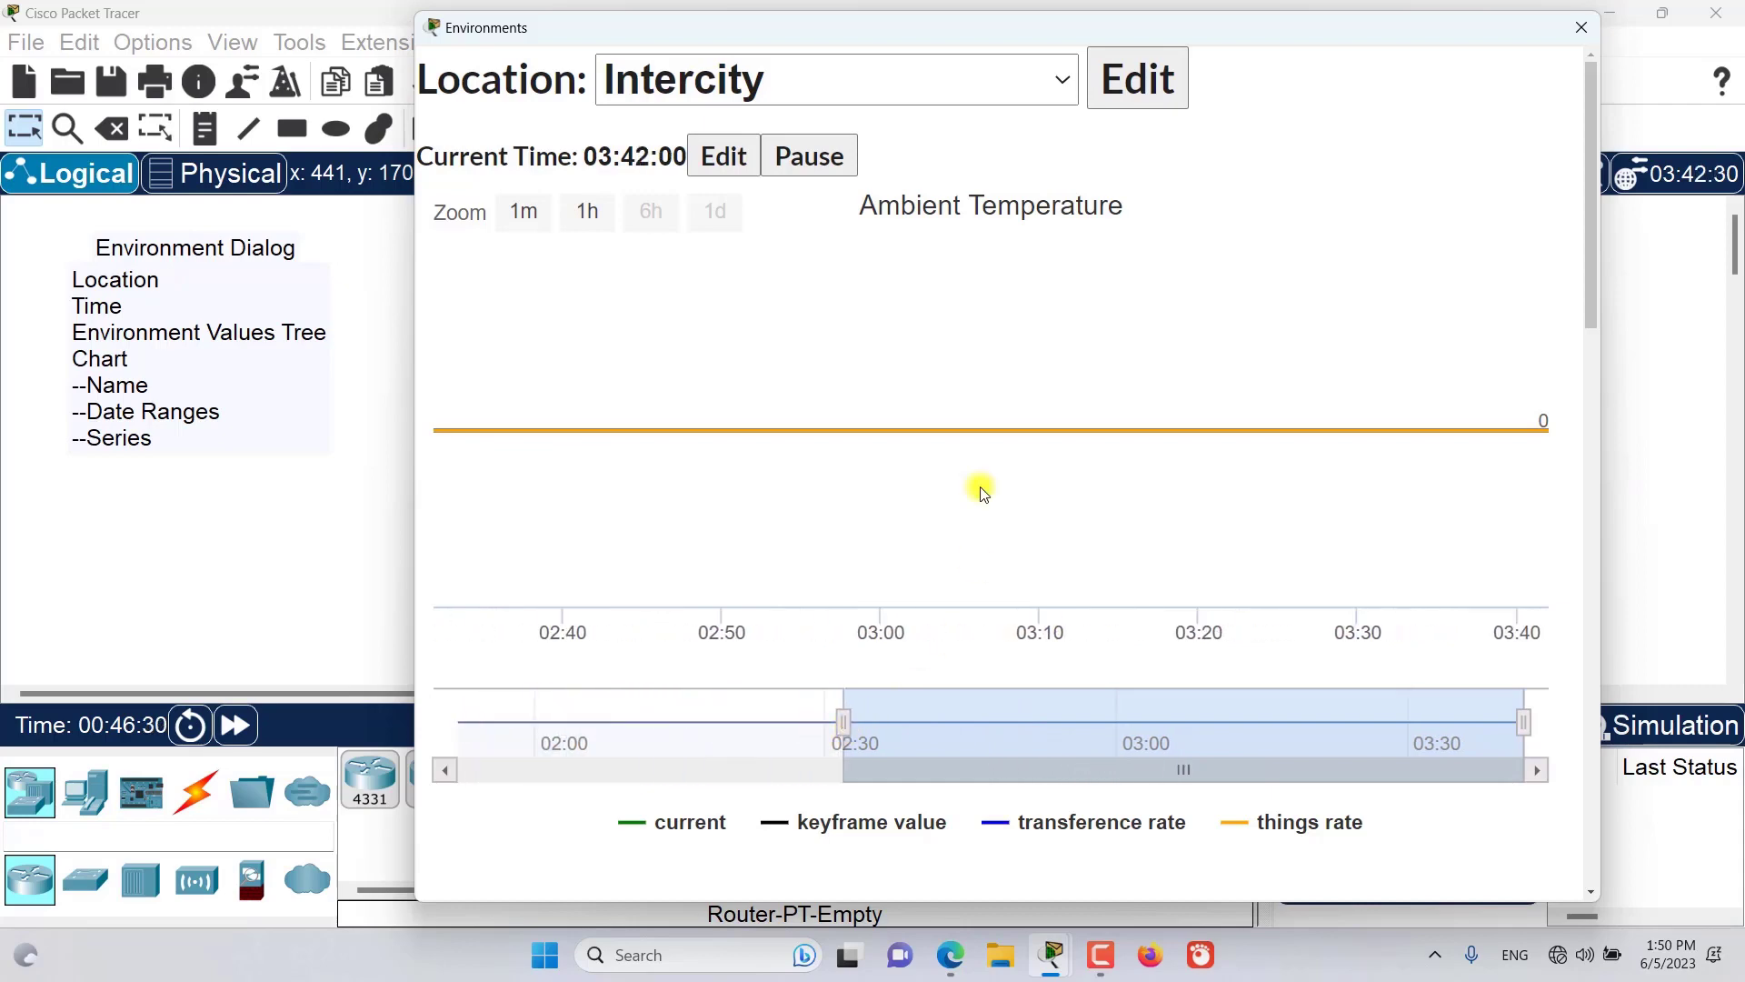
scroll(976, 473, "down", 1)
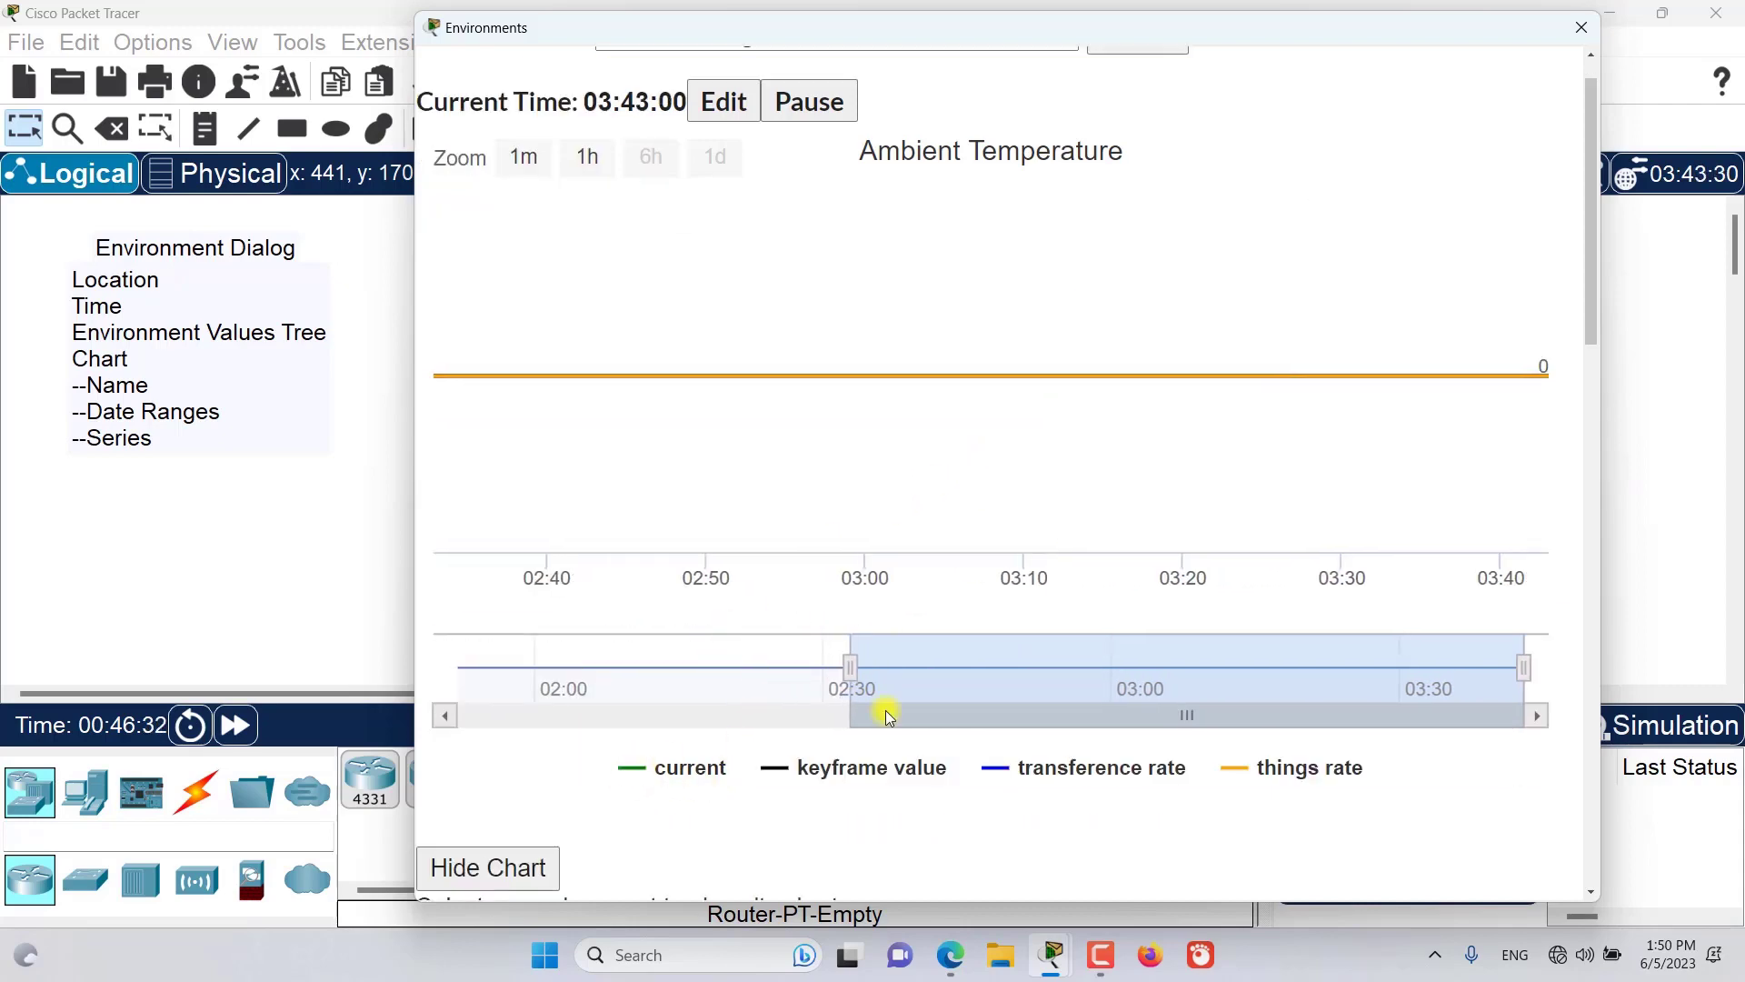
mouse_move(760, 375)
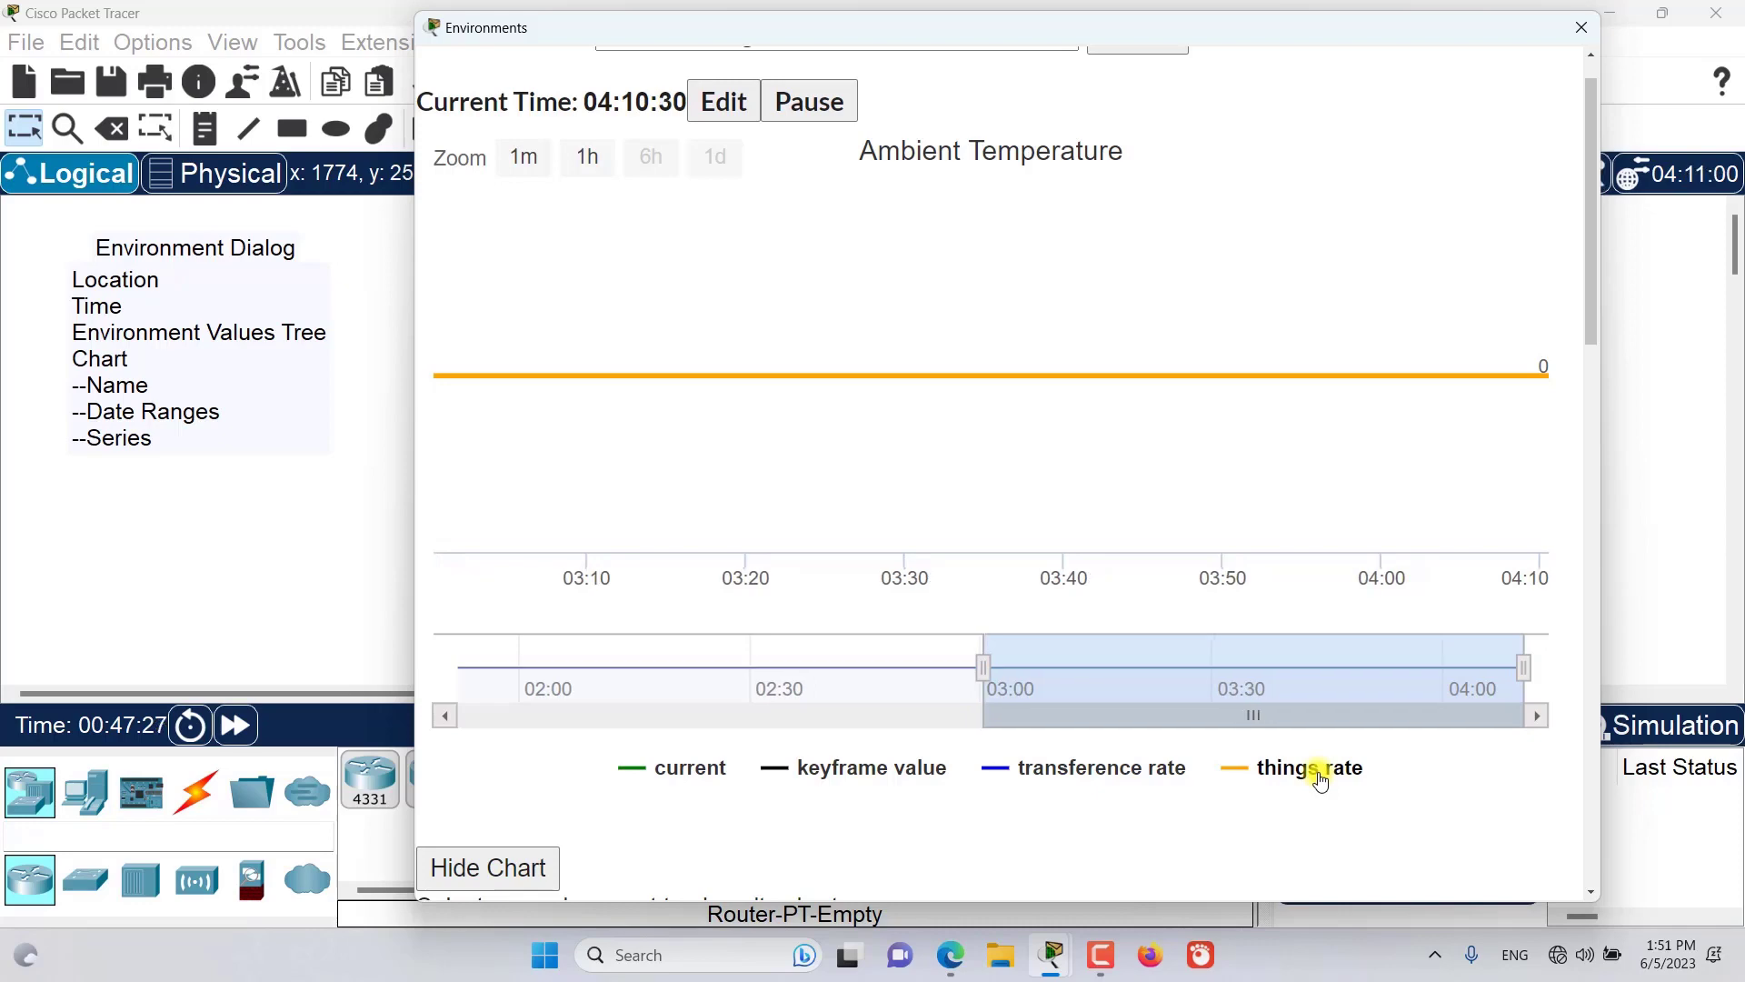
scroll(927, 482, "up", 1)
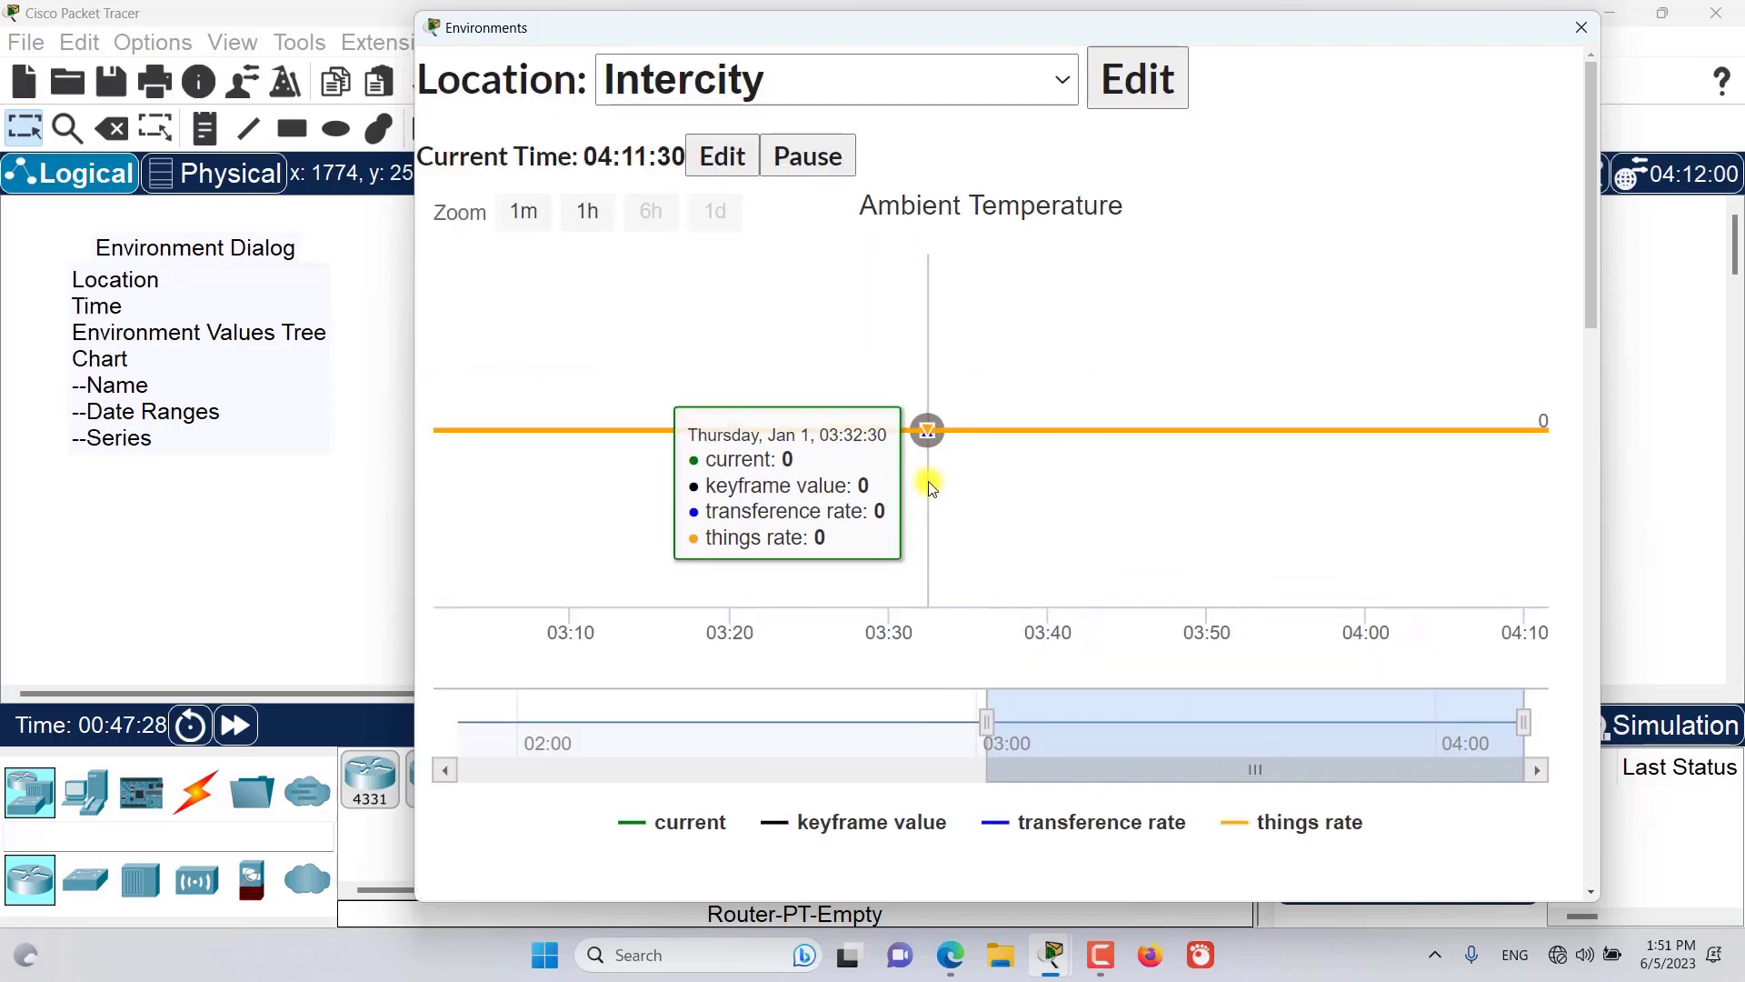
Step: Keep Intercity as the location, scroll to the Water and Wind readings, and enable Always on Top
left_click(844, 91)
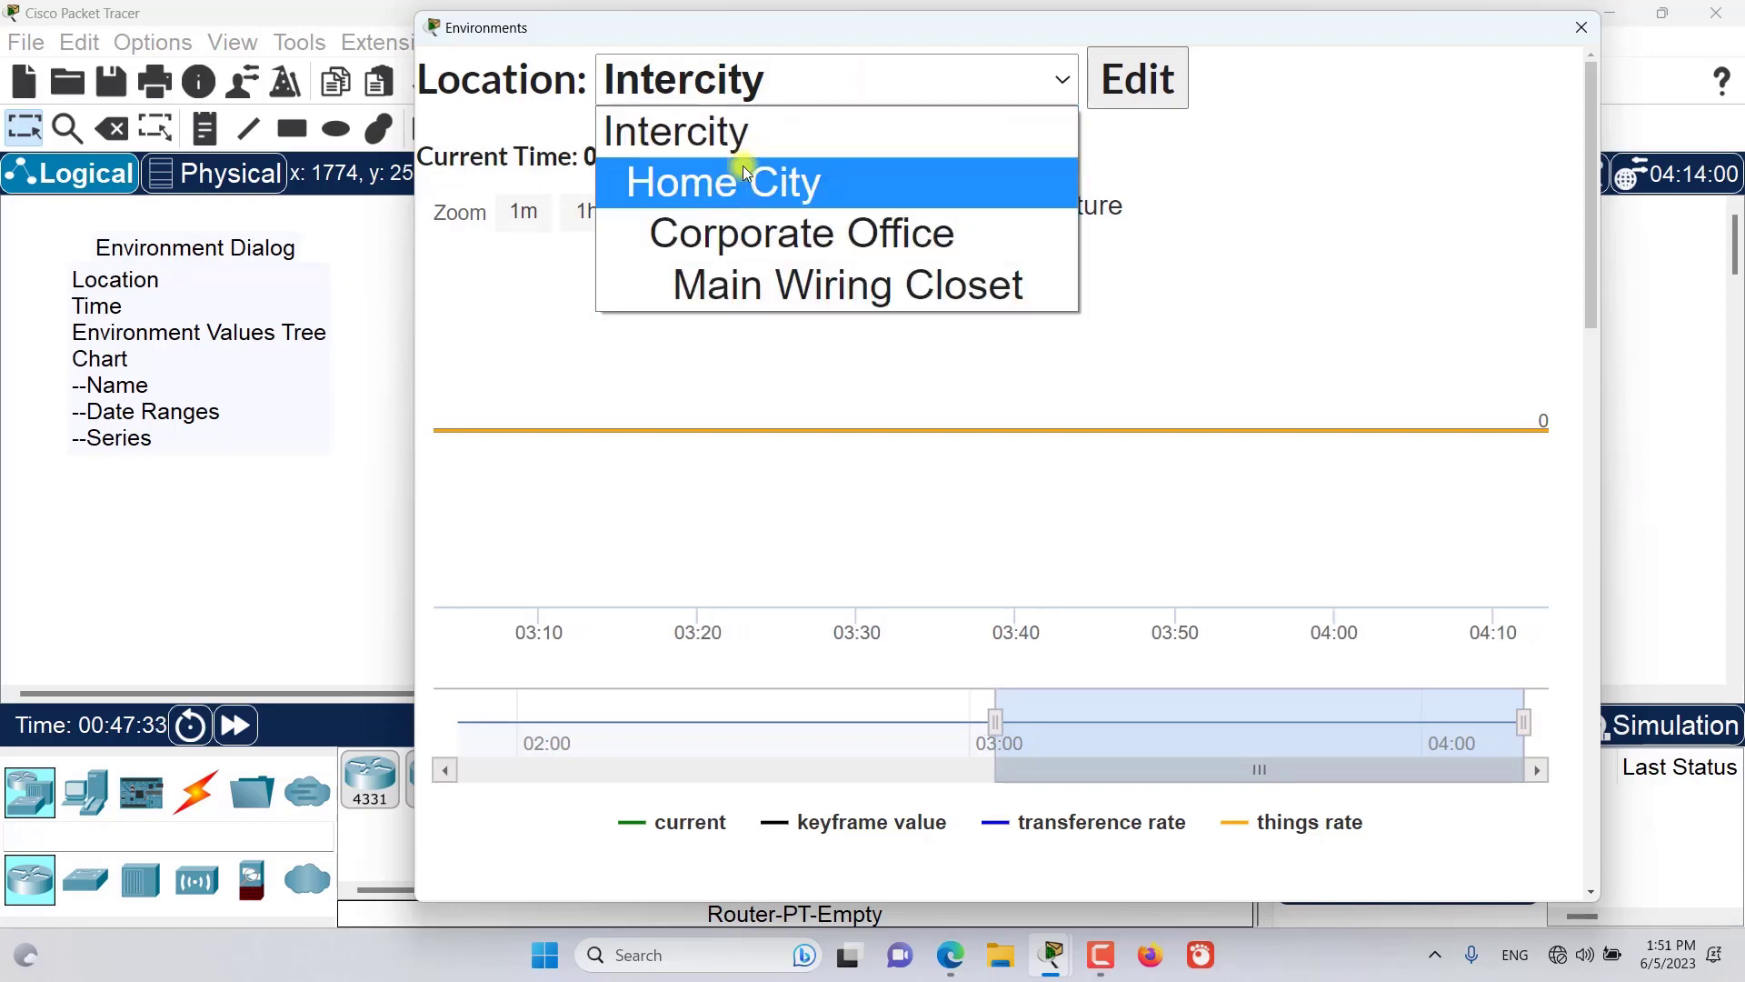
left_click(1373, 144)
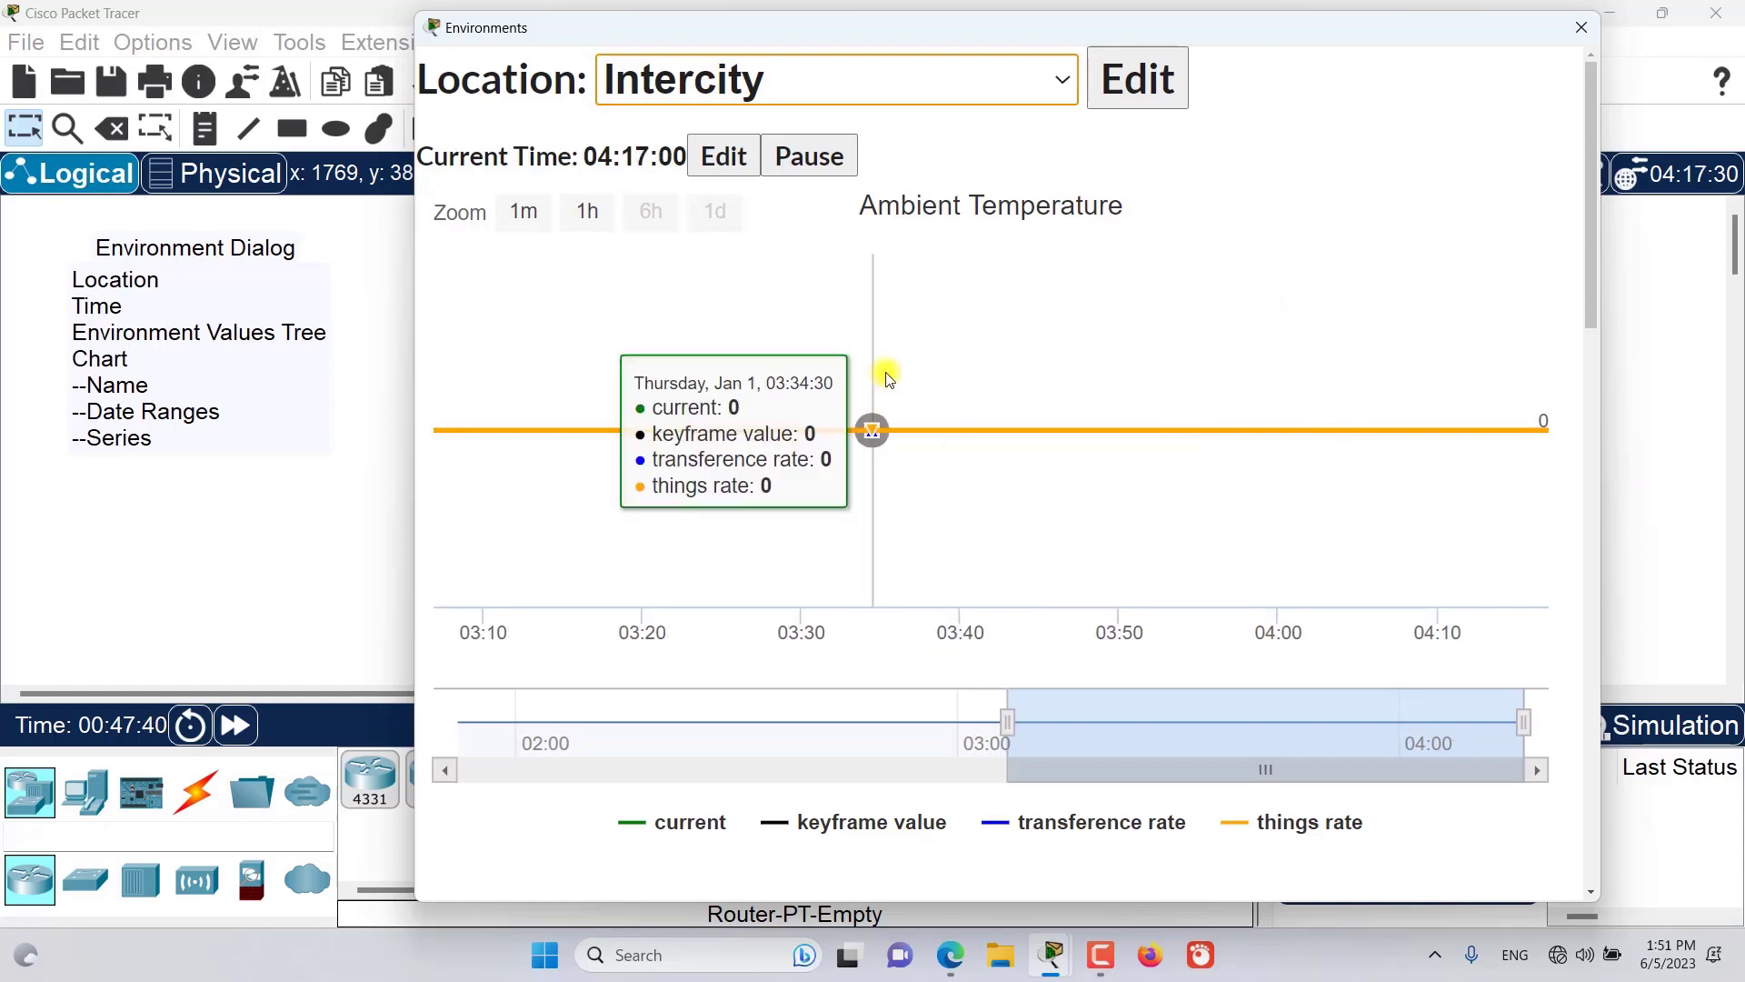
scroll(889, 380, "down", 15)
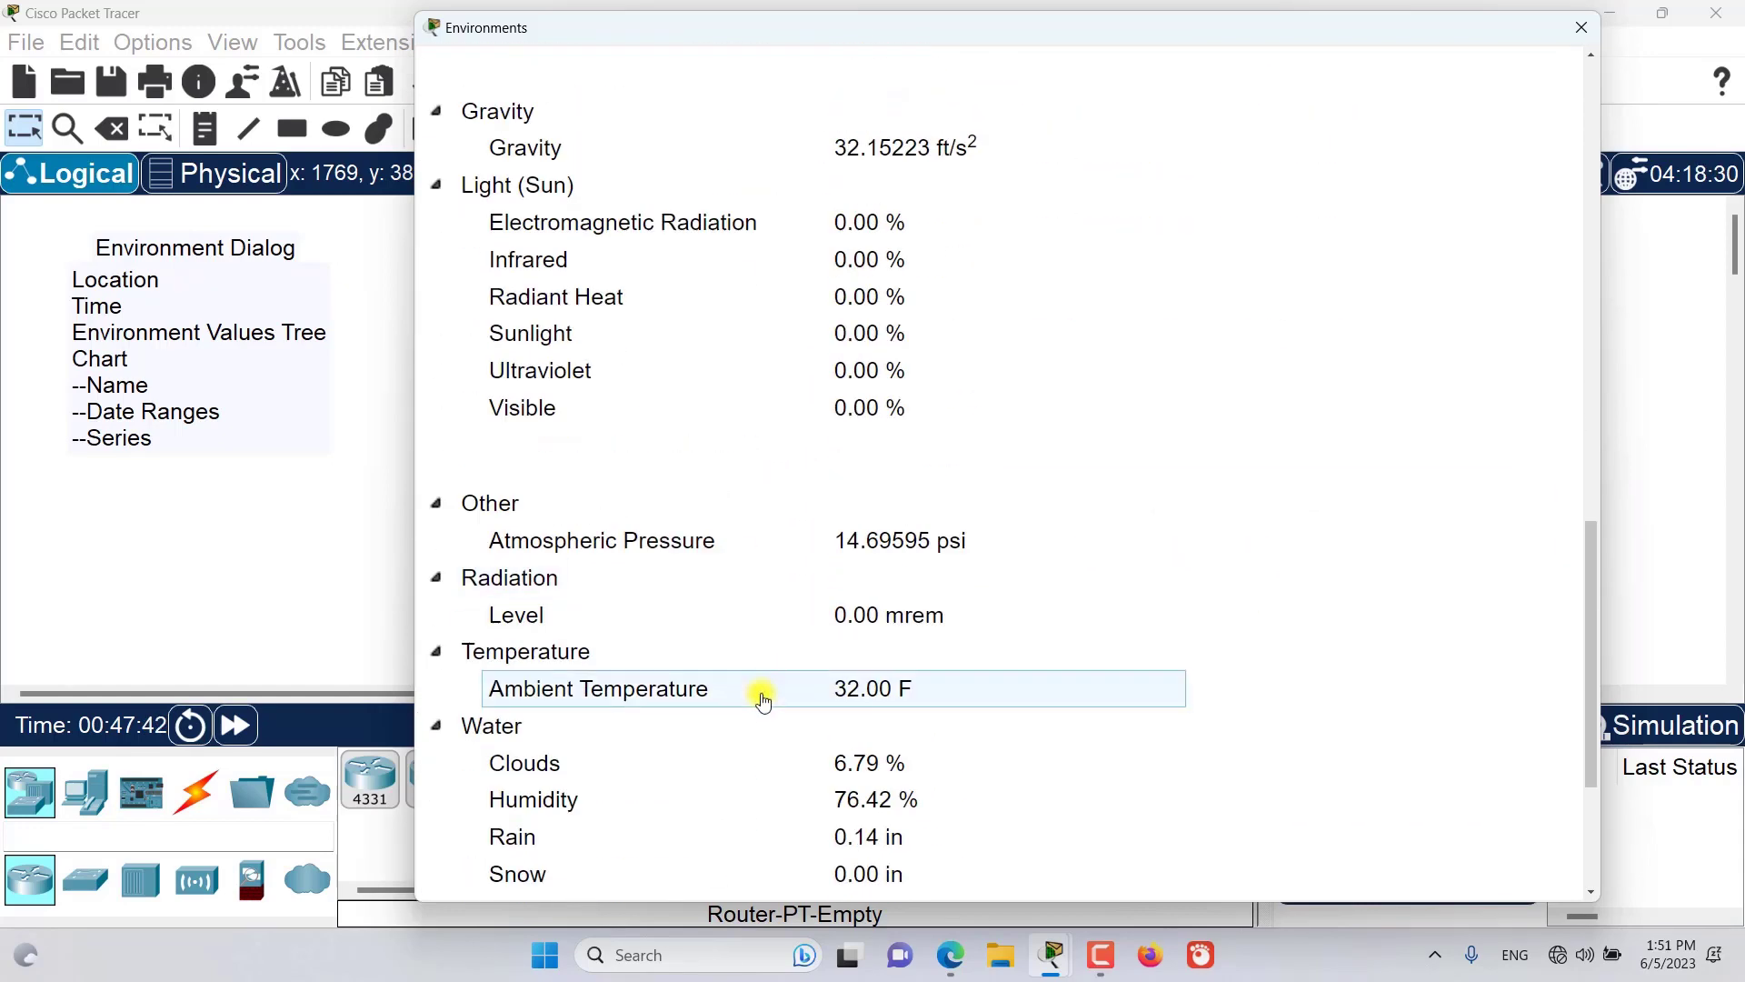
scroll(761, 698, "down", 3)
left_click(485, 875)
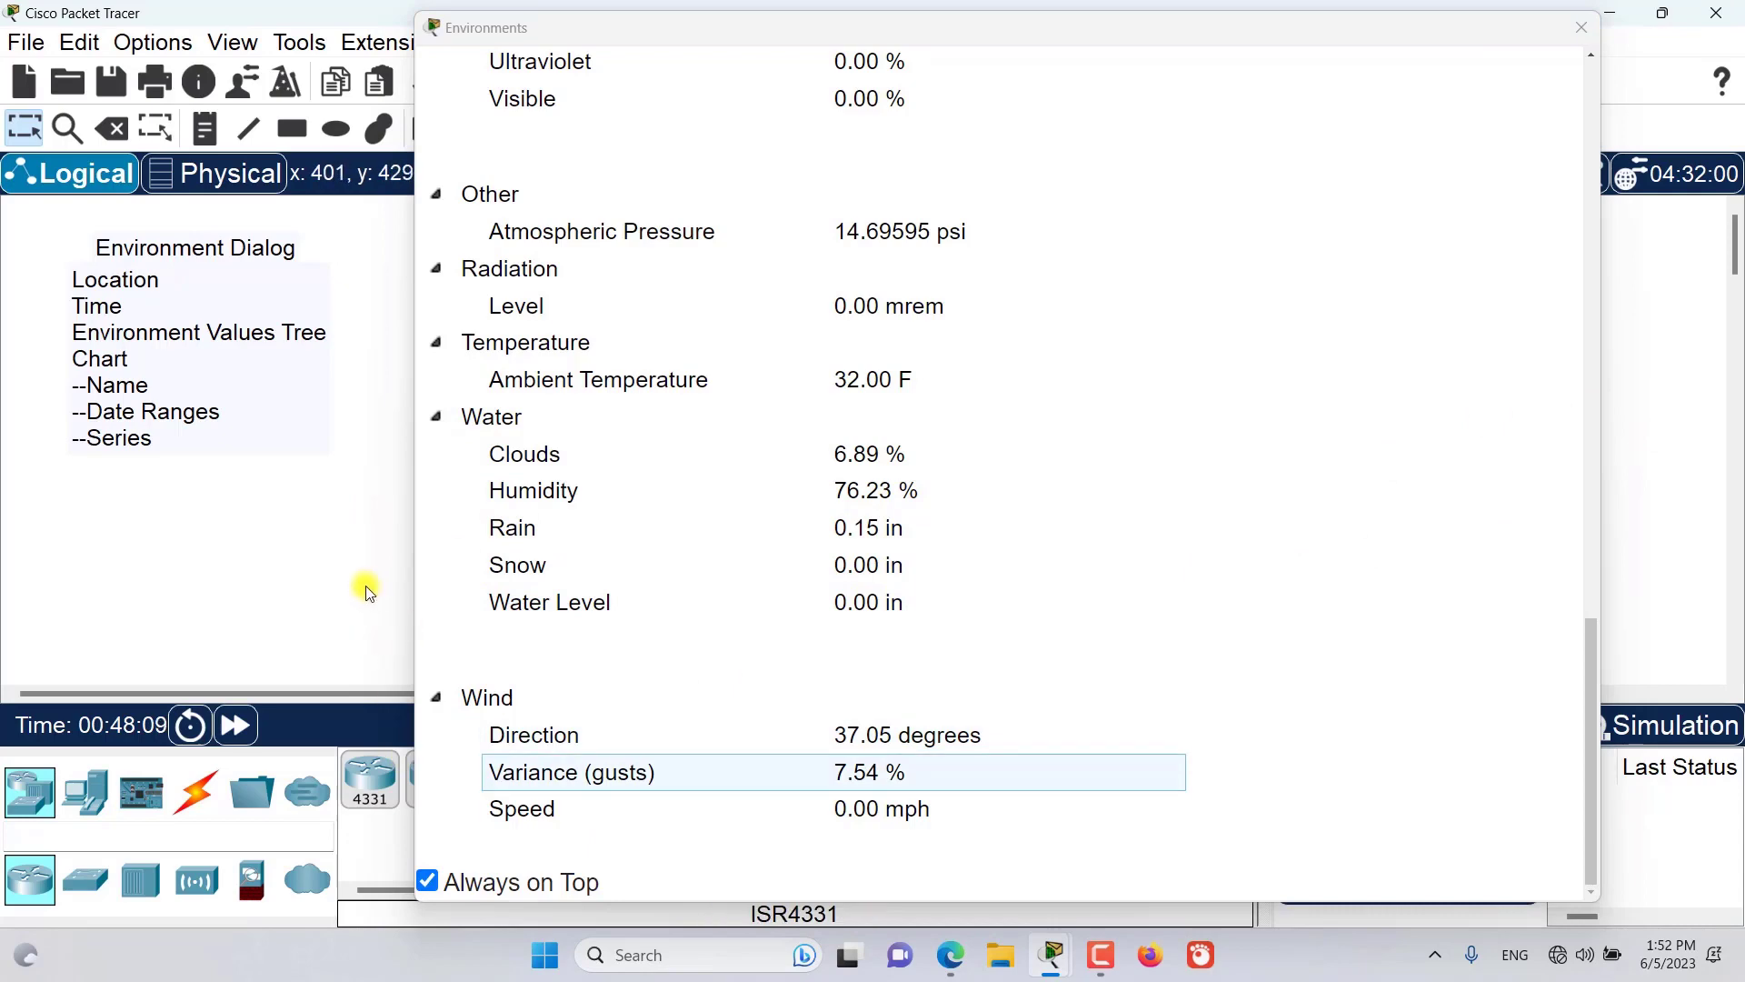
Step: Place an ISR4331 router as Router0 on the canvas, then close the Environments dialog
left_click(370, 780)
left_click(284, 550)
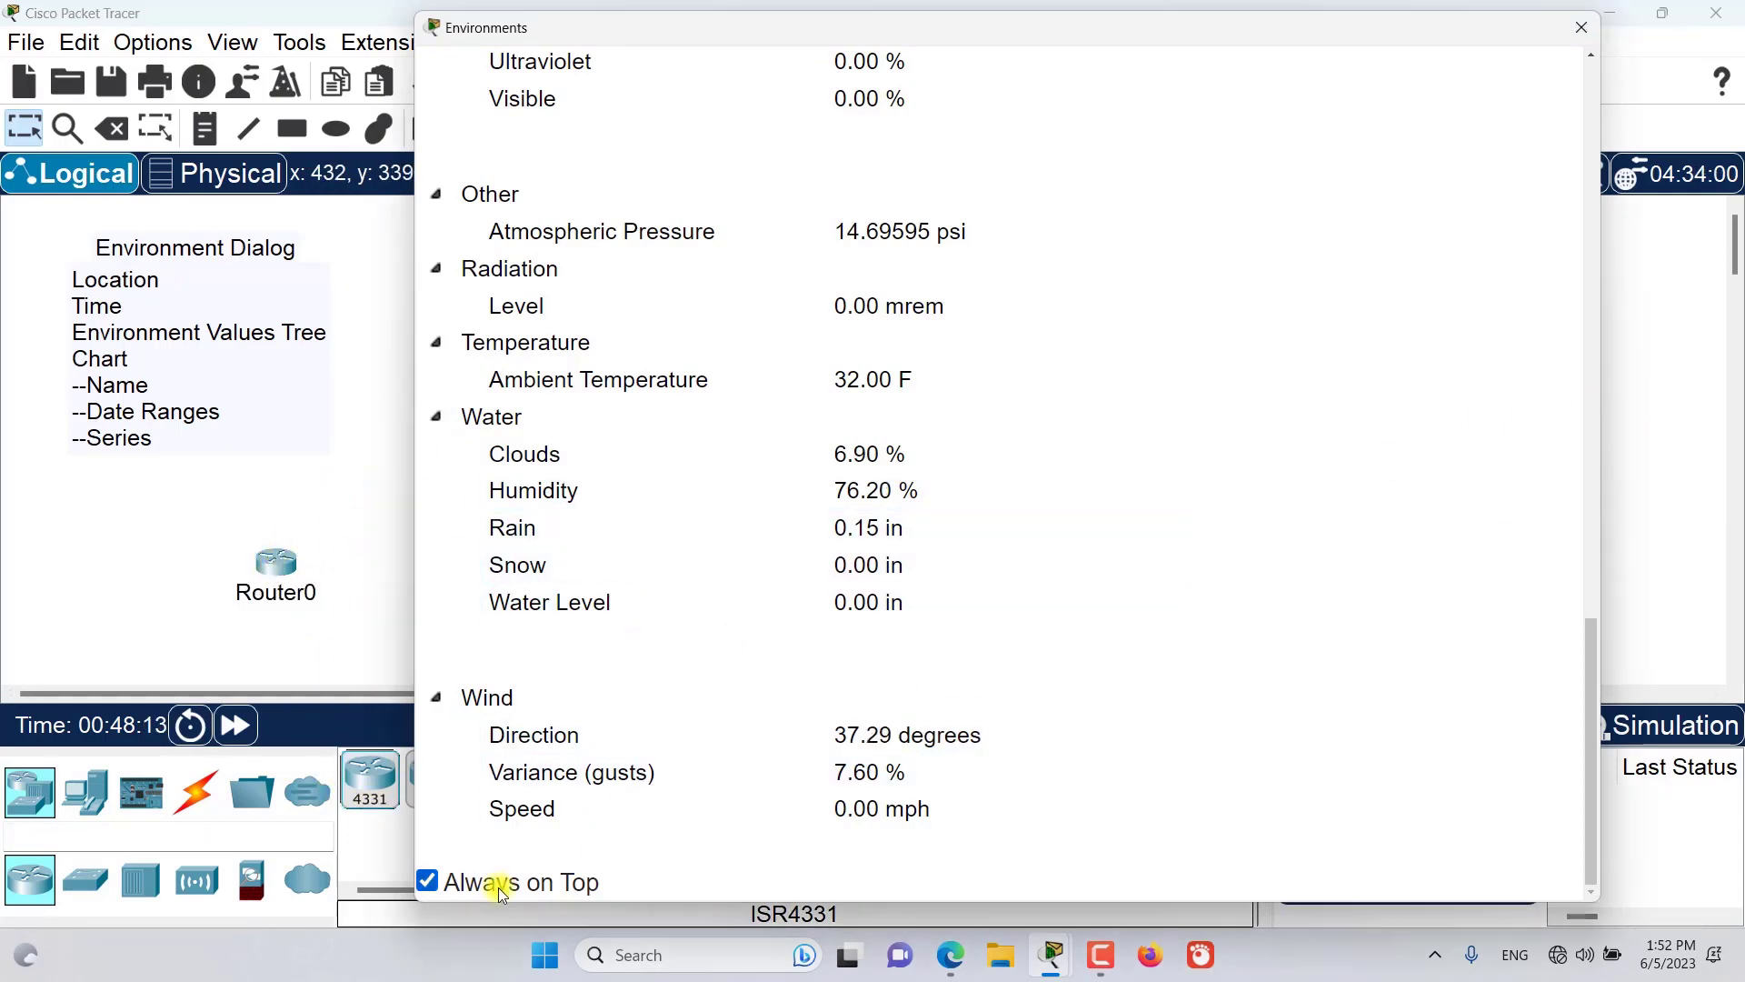
scroll(909, 546, "up", 15)
left_click(1582, 28)
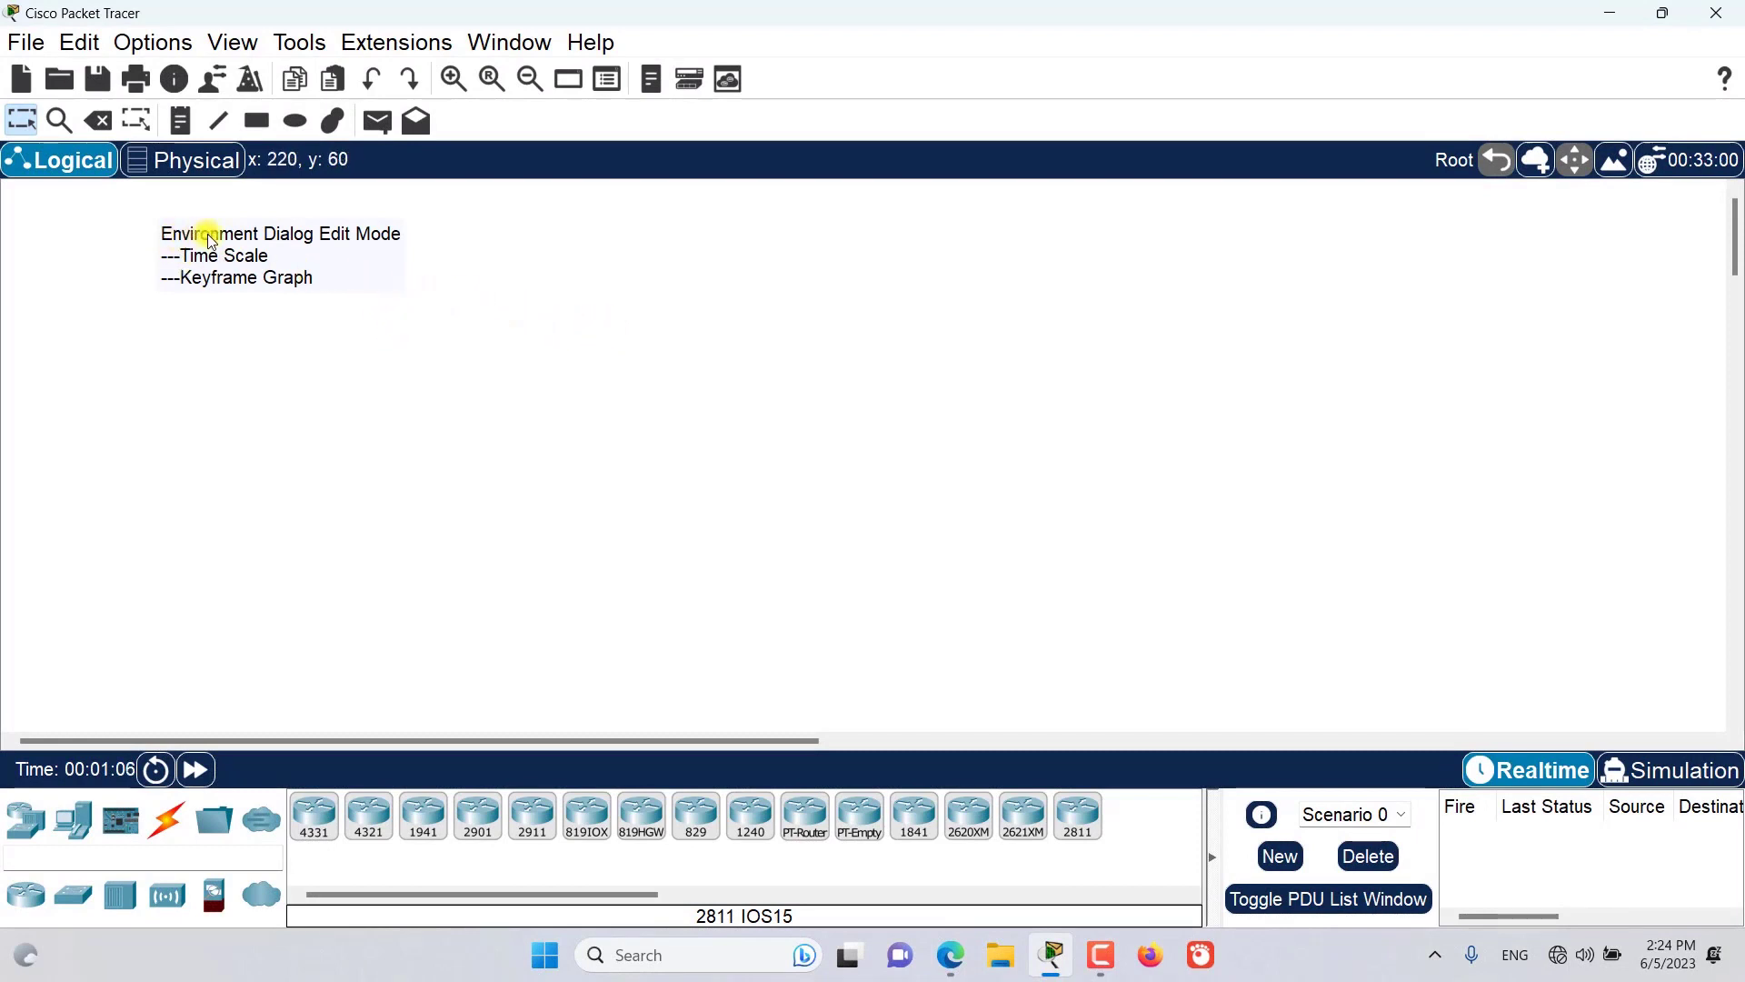
Step: Reopen the Environments window, move it higher, and stretch it wider and taller
left_click(1652, 162)
left_click_drag(602, 175, 605, 111)
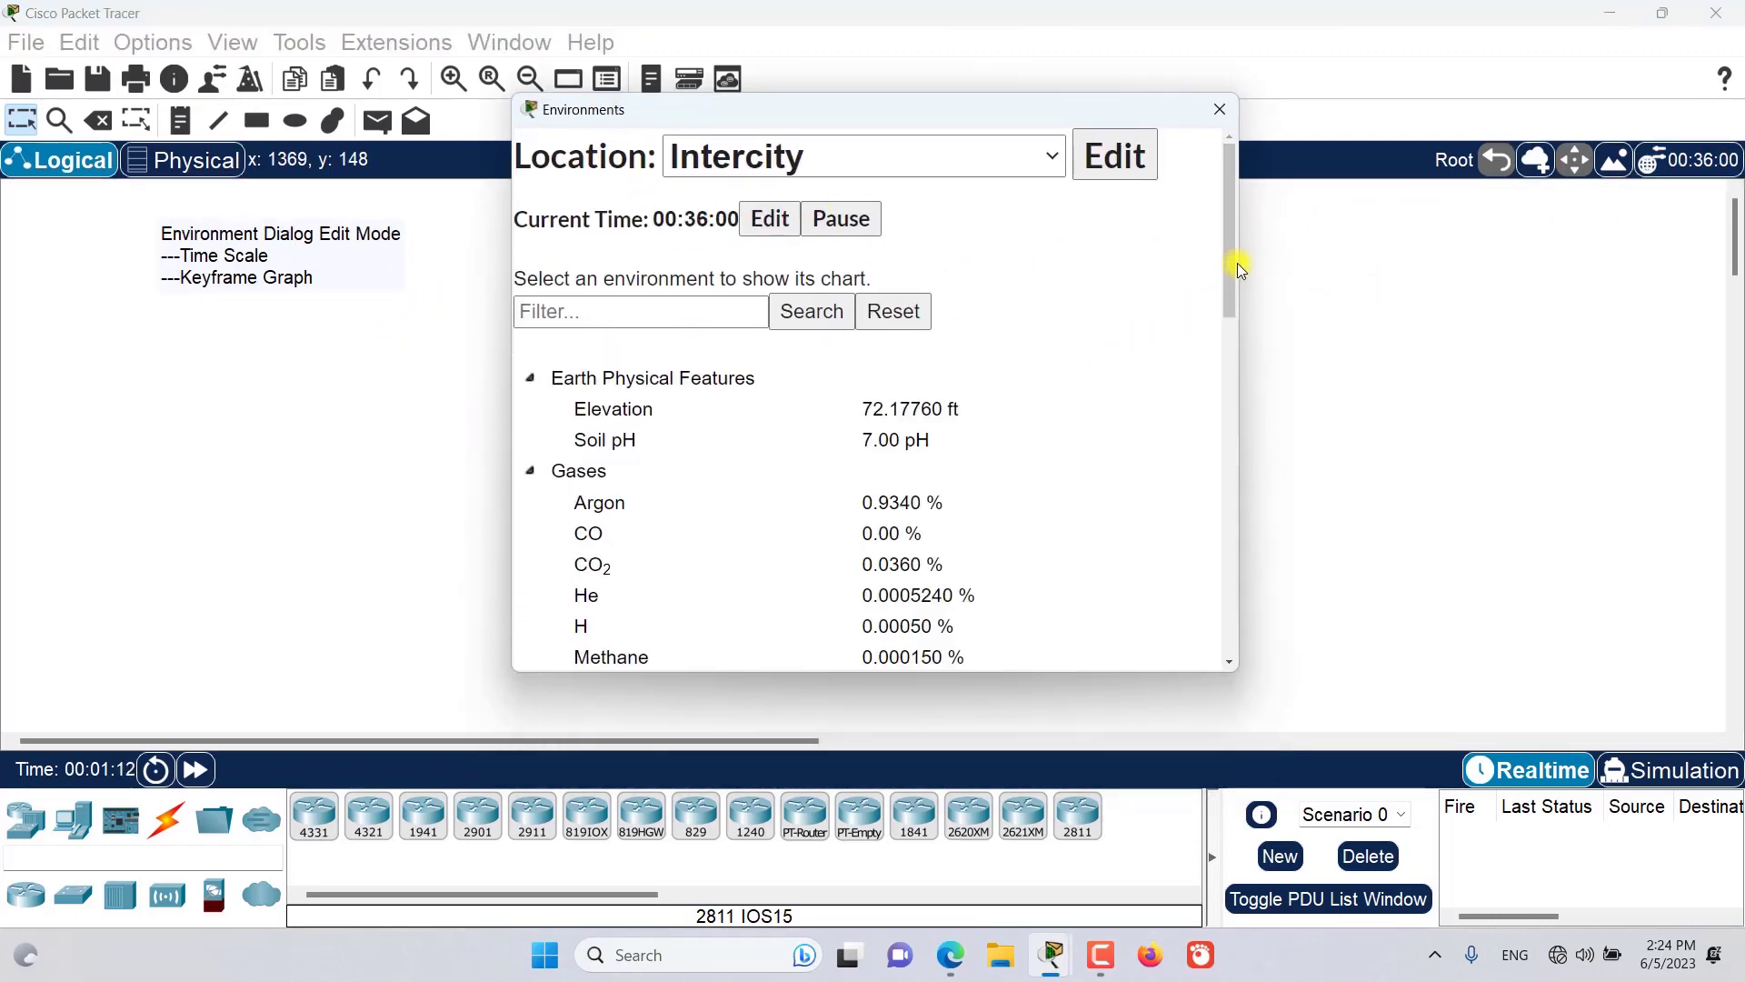
left_click_drag(1243, 262, 1551, 285)
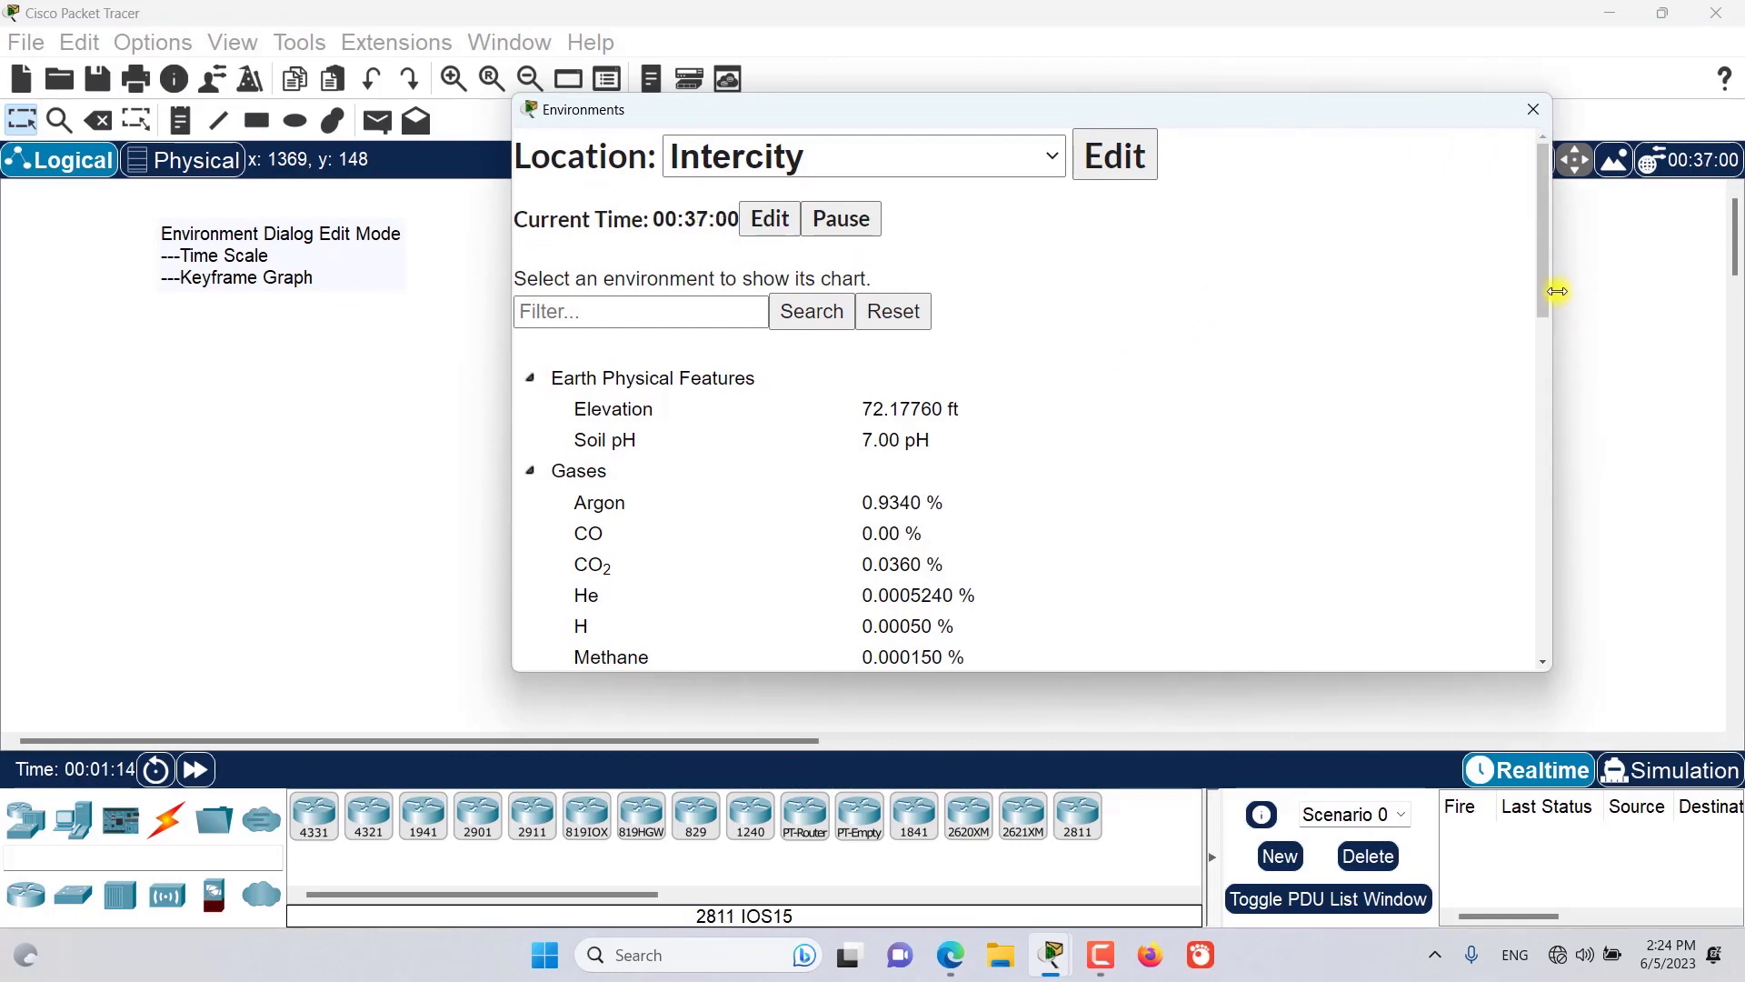
left_click_drag(873, 671, 829, 925)
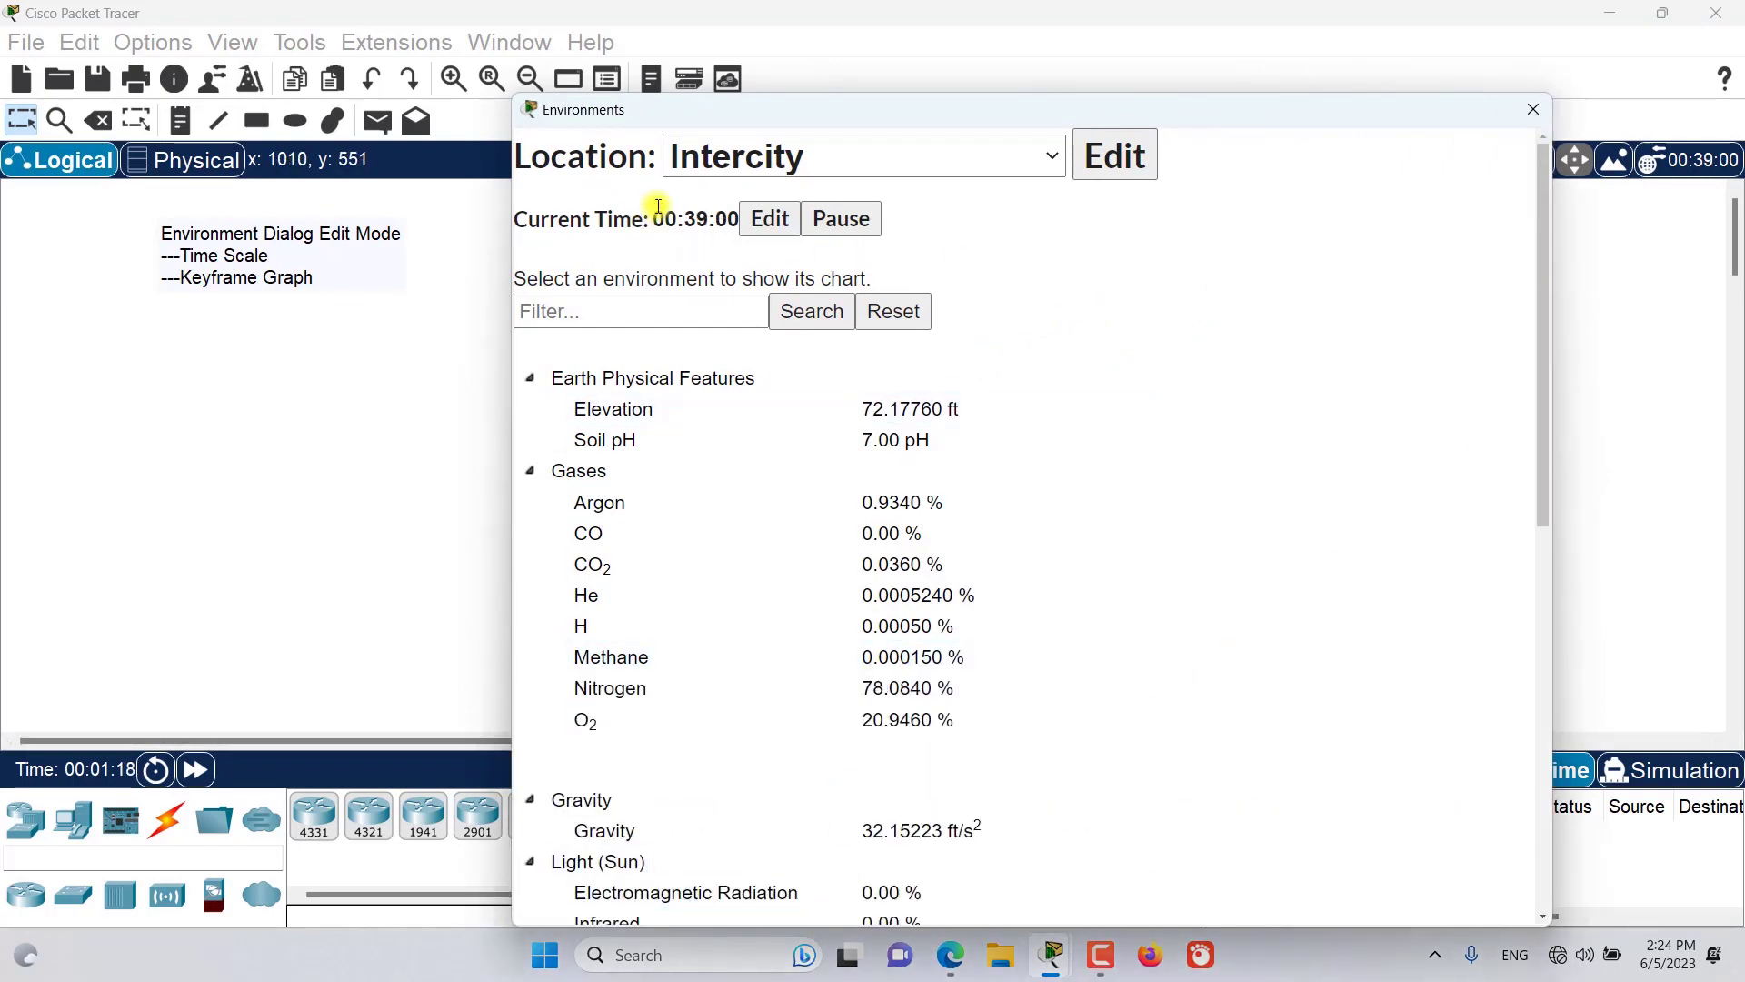
left_click_drag(825, 94, 832, 16)
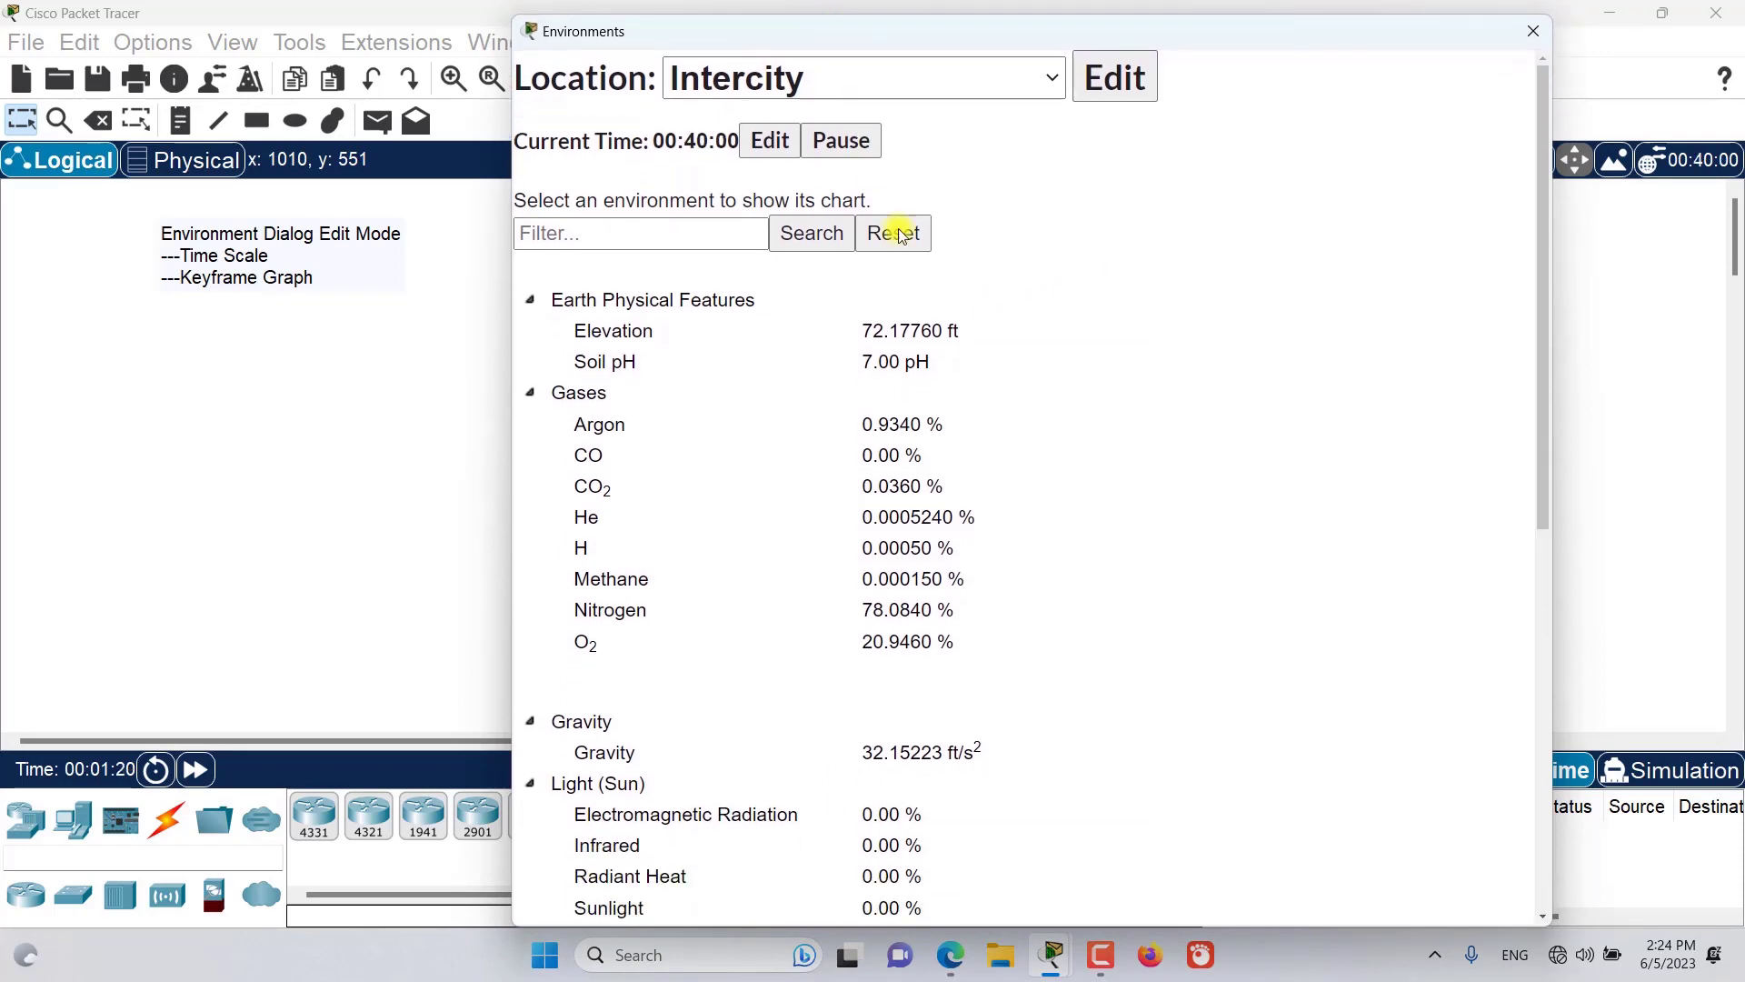
Step: Switch the Intercity environment into Edit mode using the Edit button beside Location
left_click(1110, 99)
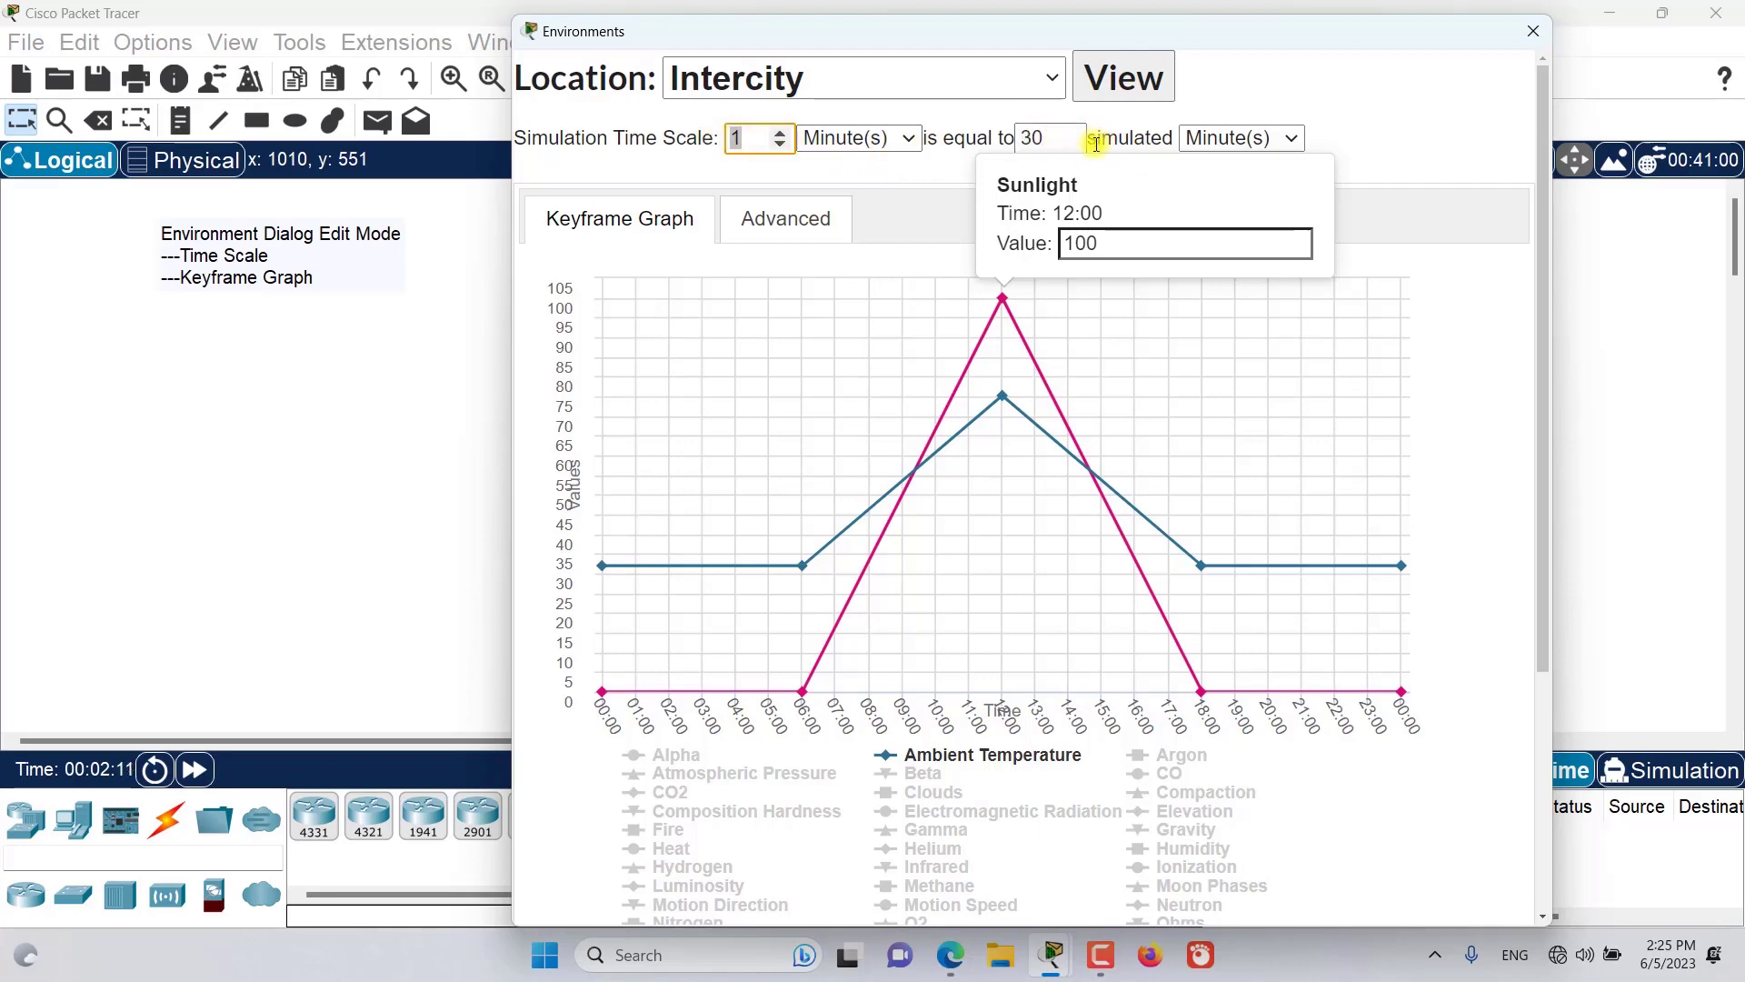
left_click(1417, 189)
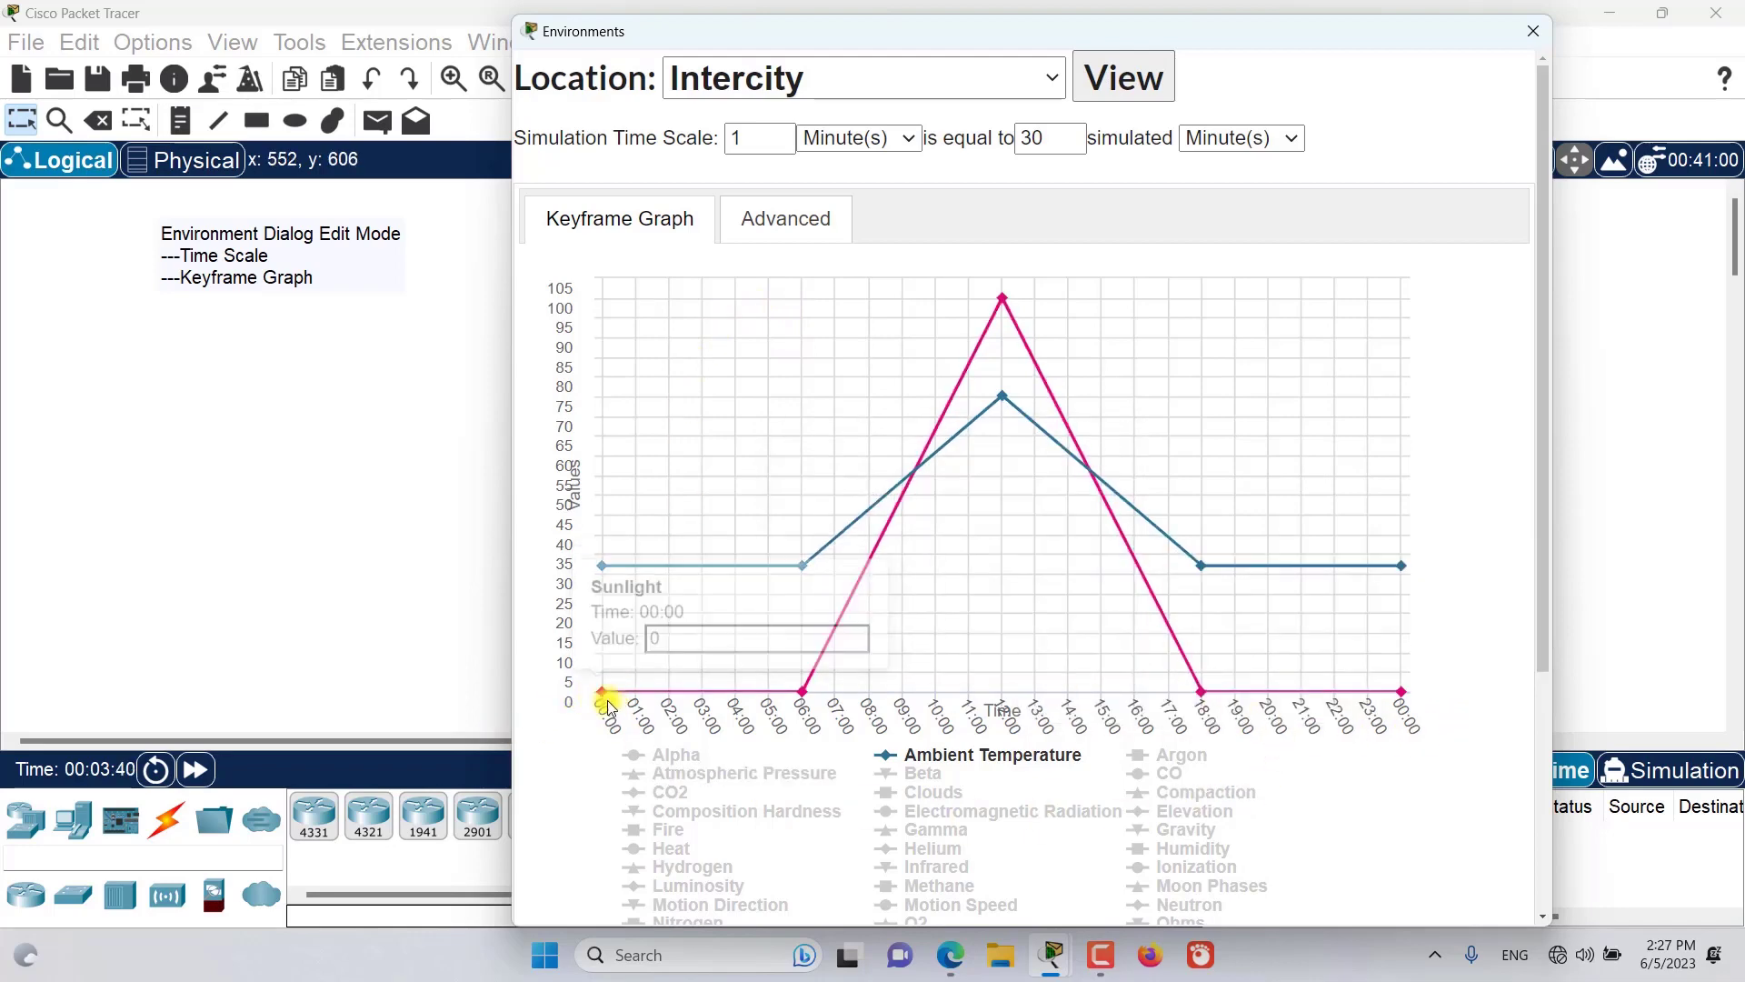
mouse_move(1401, 696)
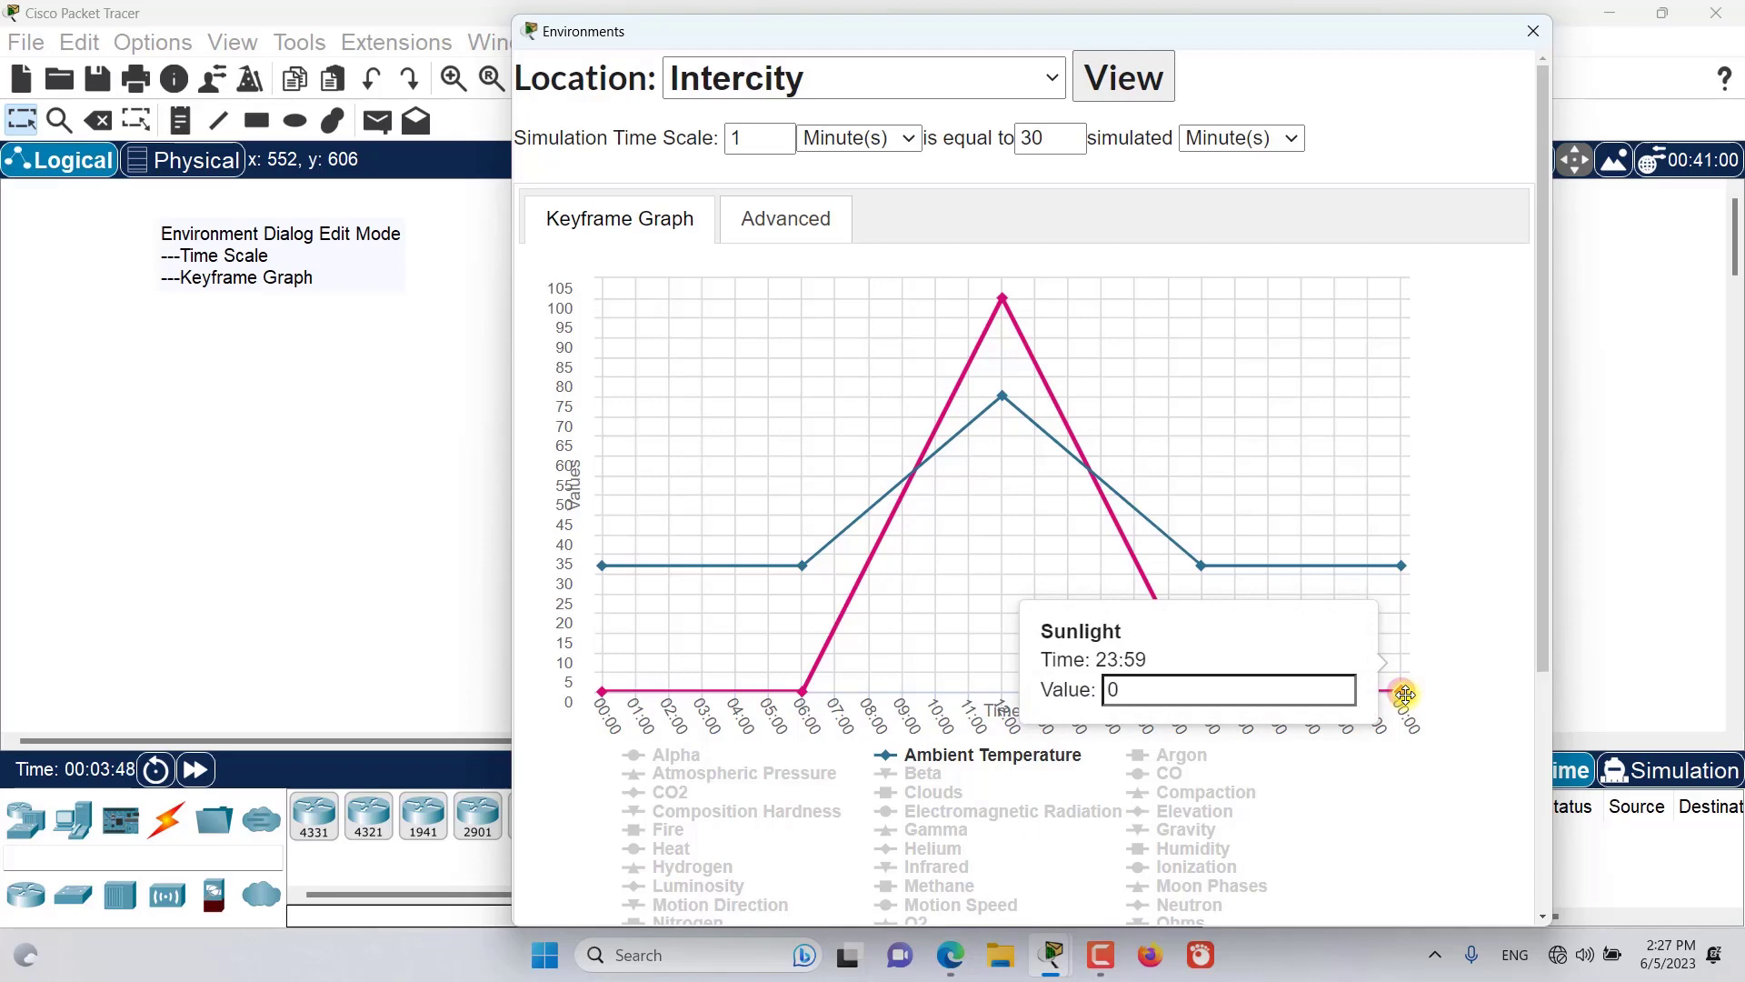
mouse_move(600, 696)
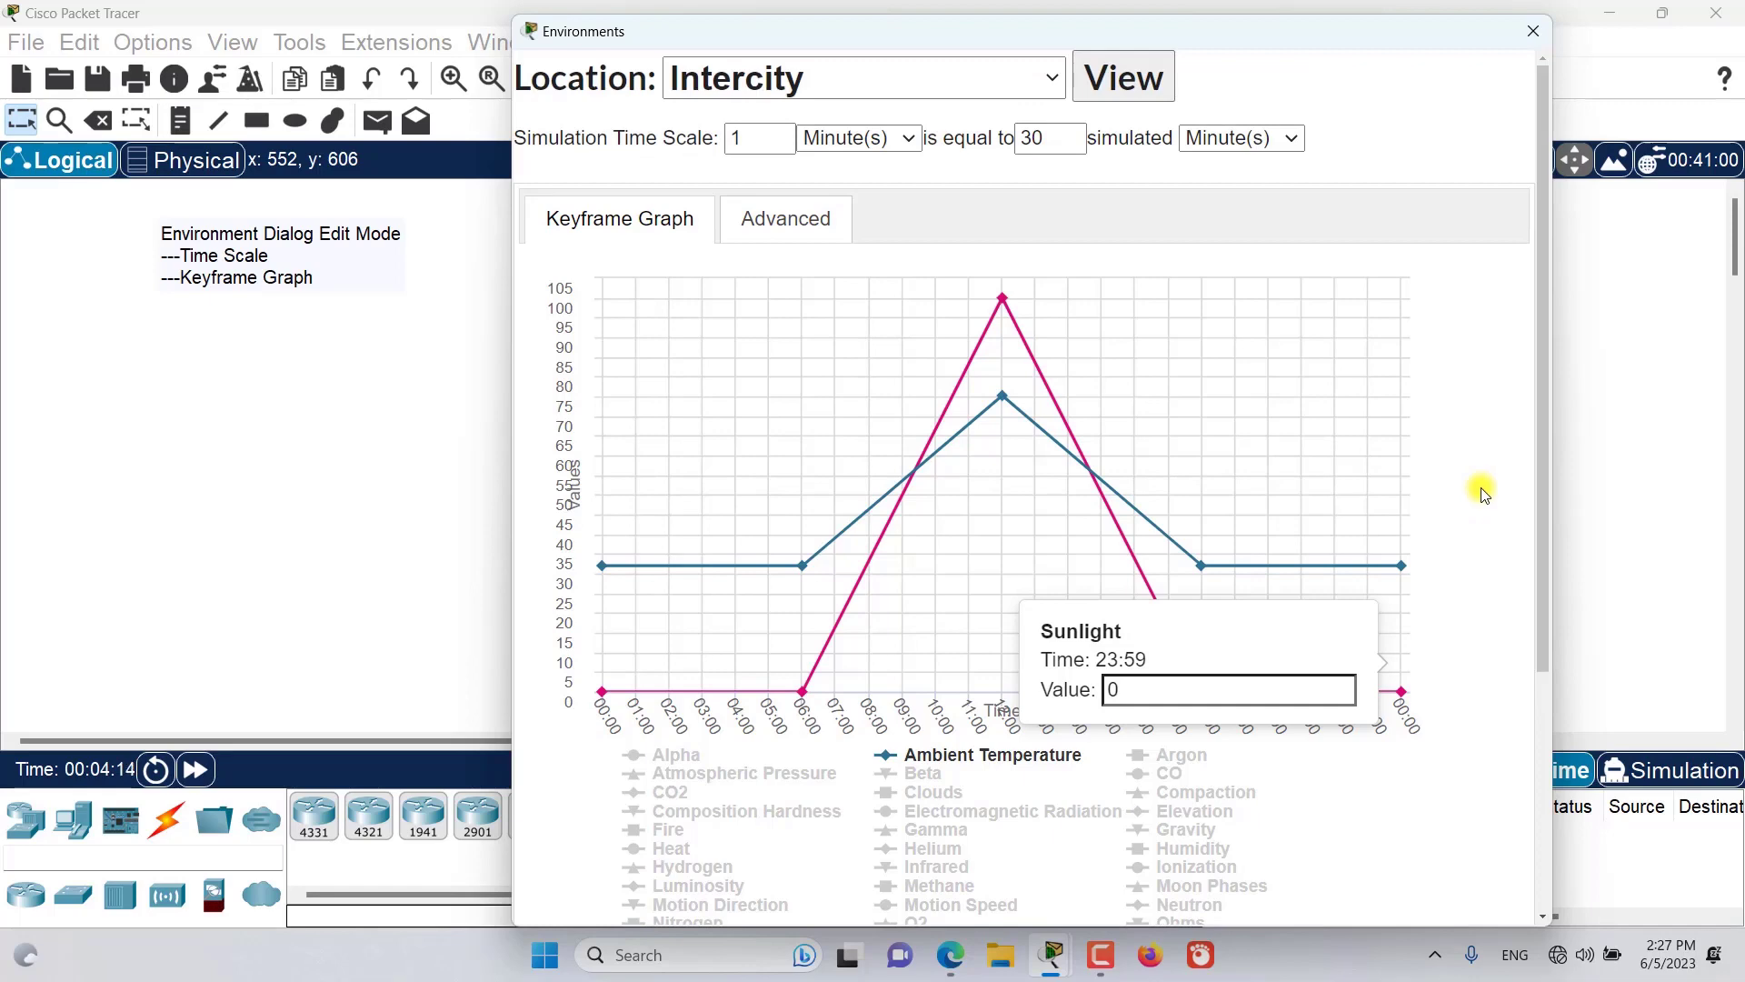
Step: Inspect the Ambient Temperature 06:00 keyframe, then briefly chart the Heat series and remove it again
left_click(801, 565)
scroll(773, 636, "down", 1)
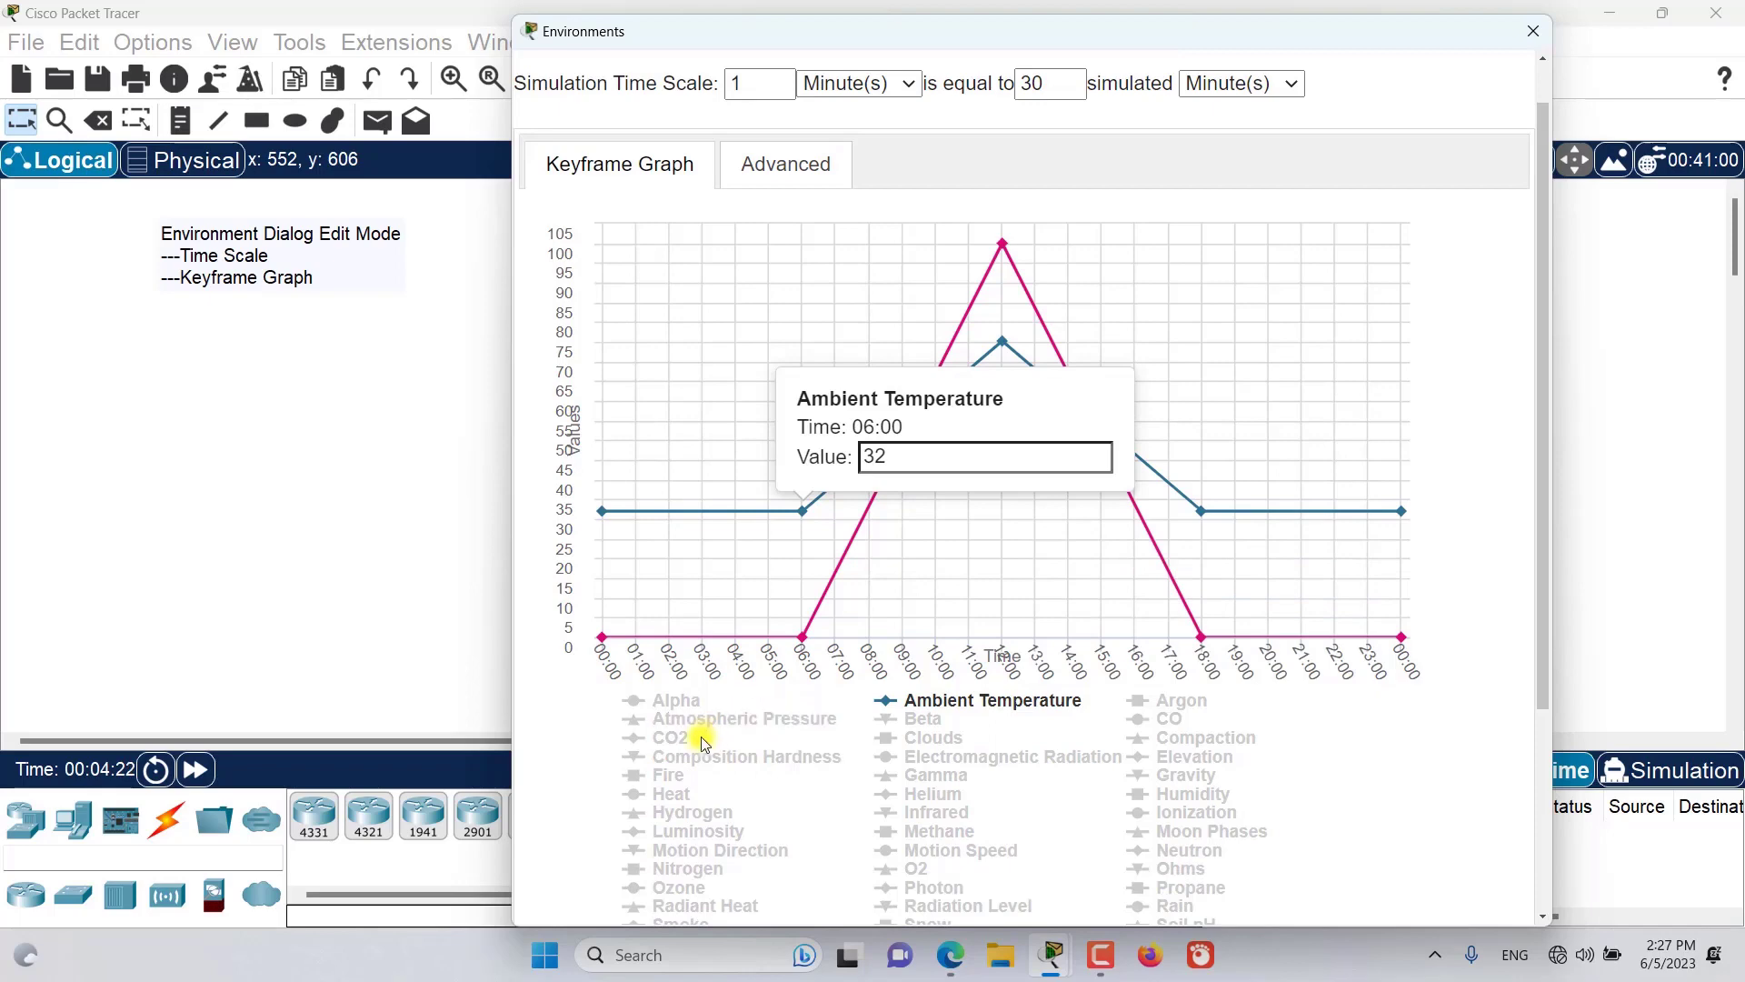
left_click(668, 795)
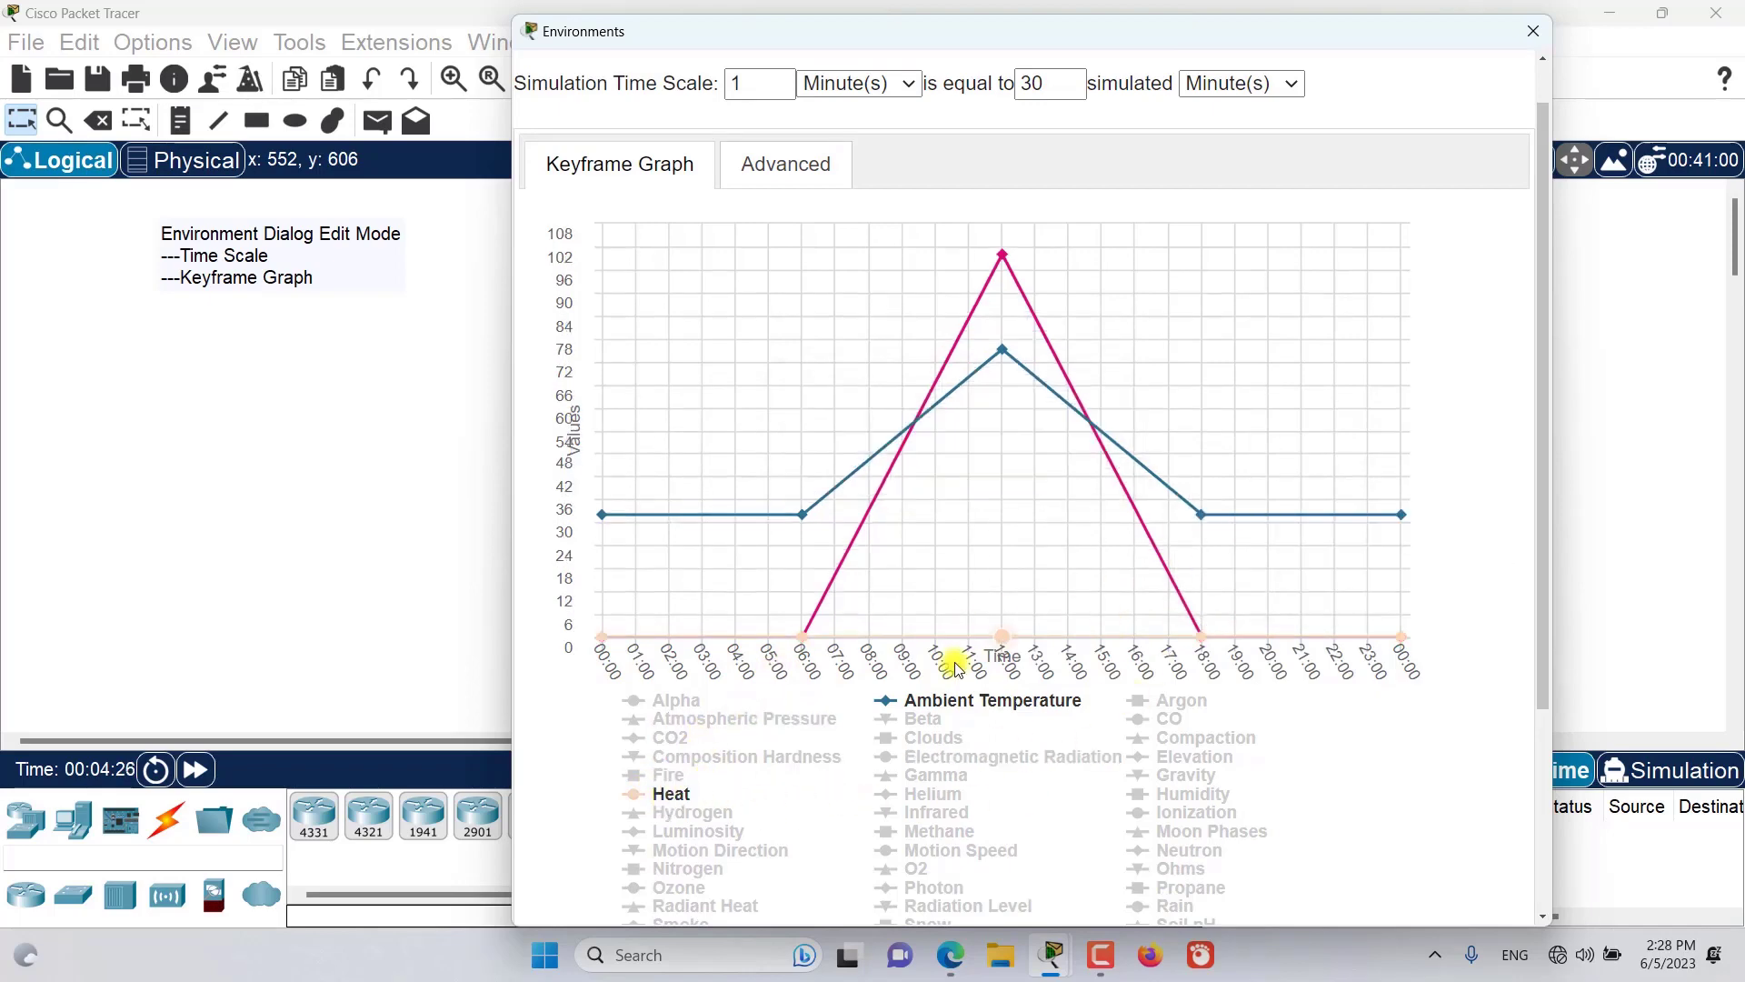
left_click(1003, 637)
left_click(668, 795)
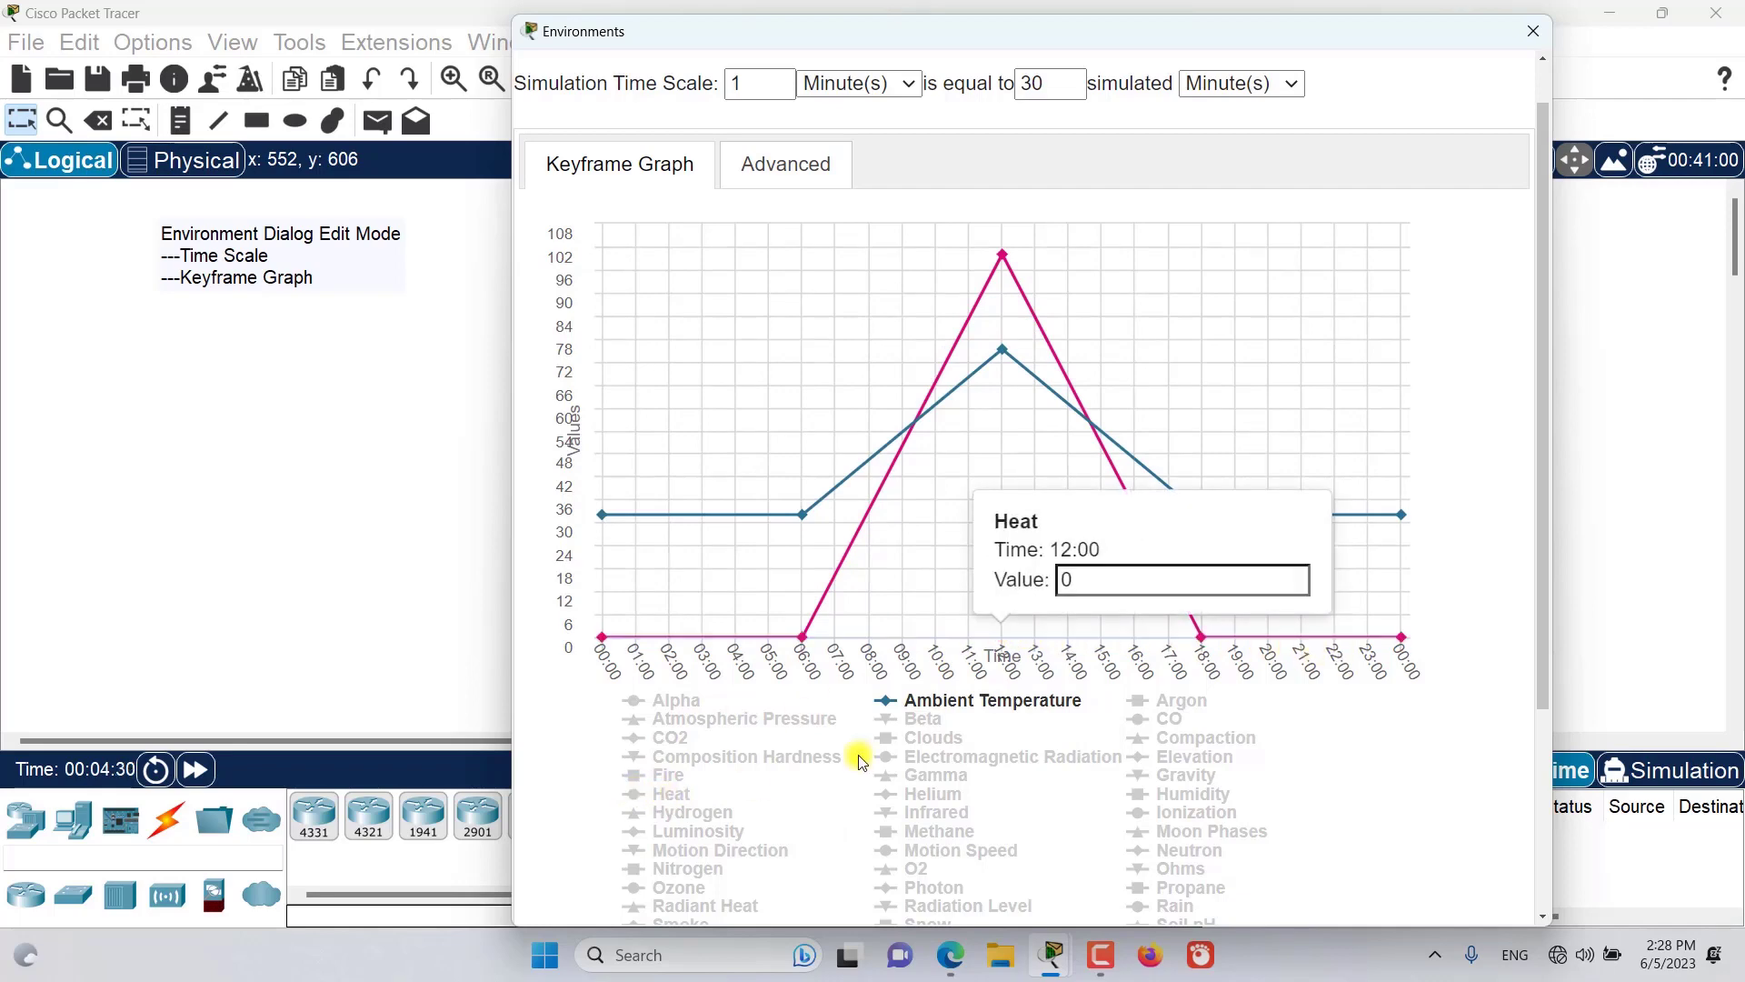
Step: Hide the Sunlight series and show Ozone, Smoke and Rain on the graph
scroll(926, 707, "down", 2)
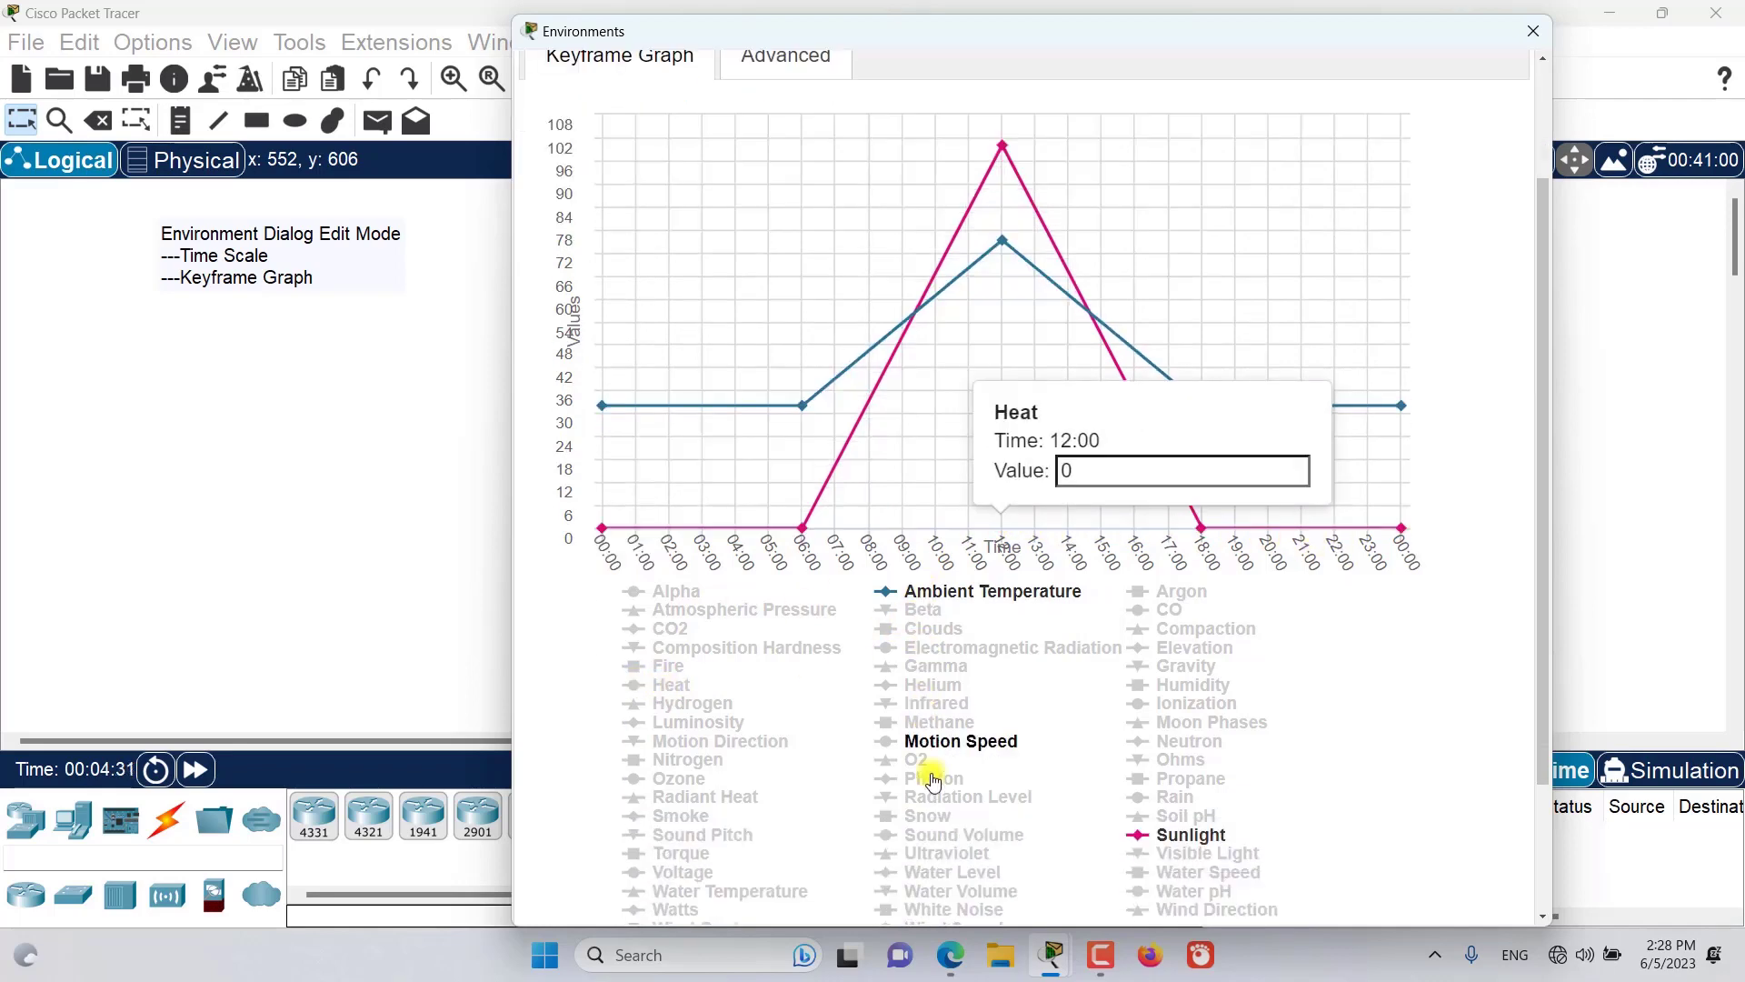
left_click(1146, 838)
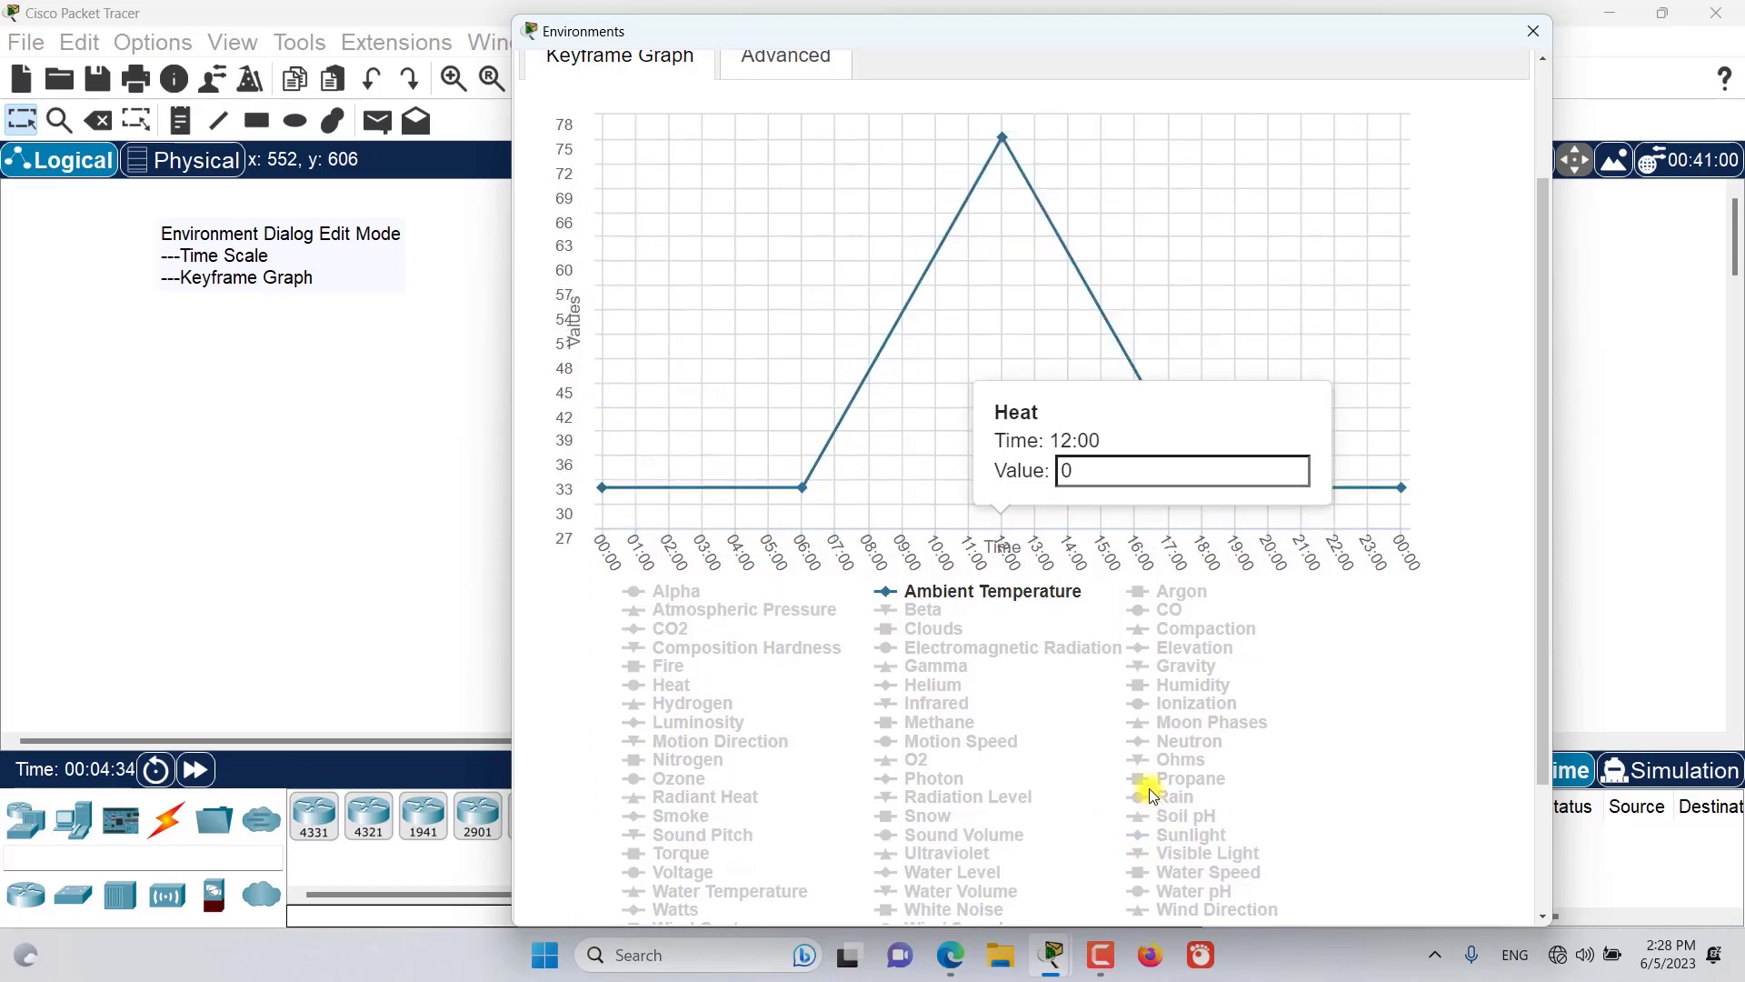
left_click(1141, 800)
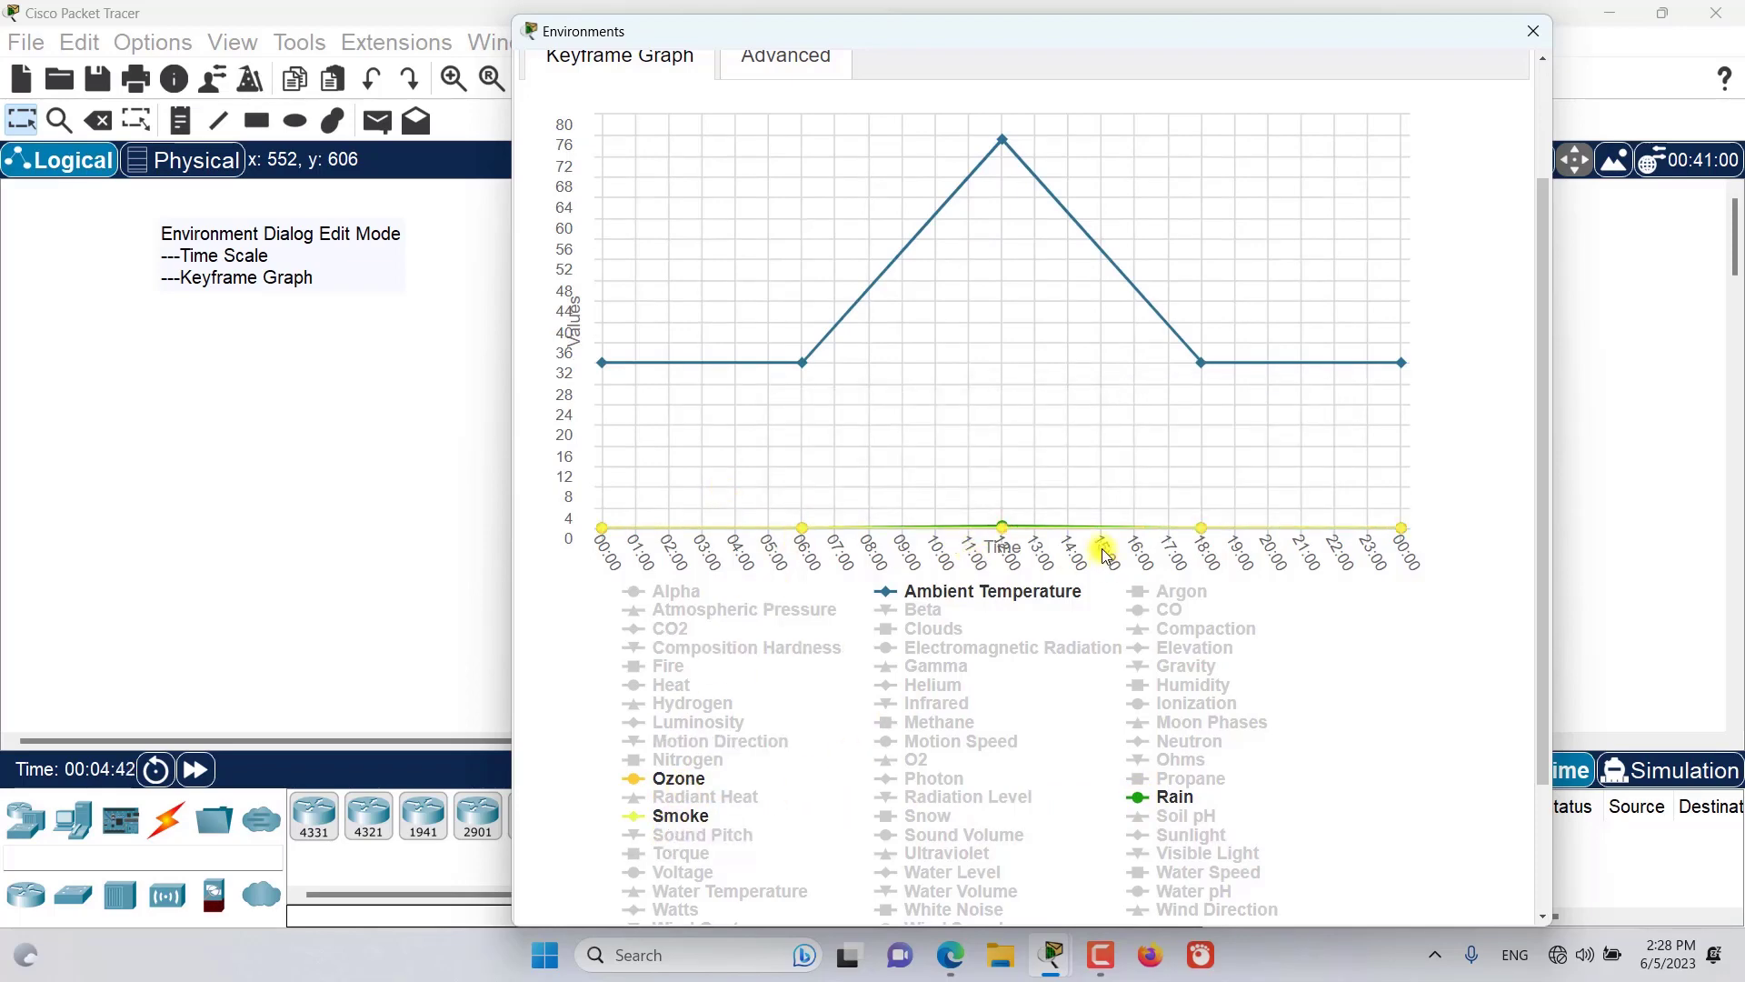
scroll(1487, 715, "up", 1)
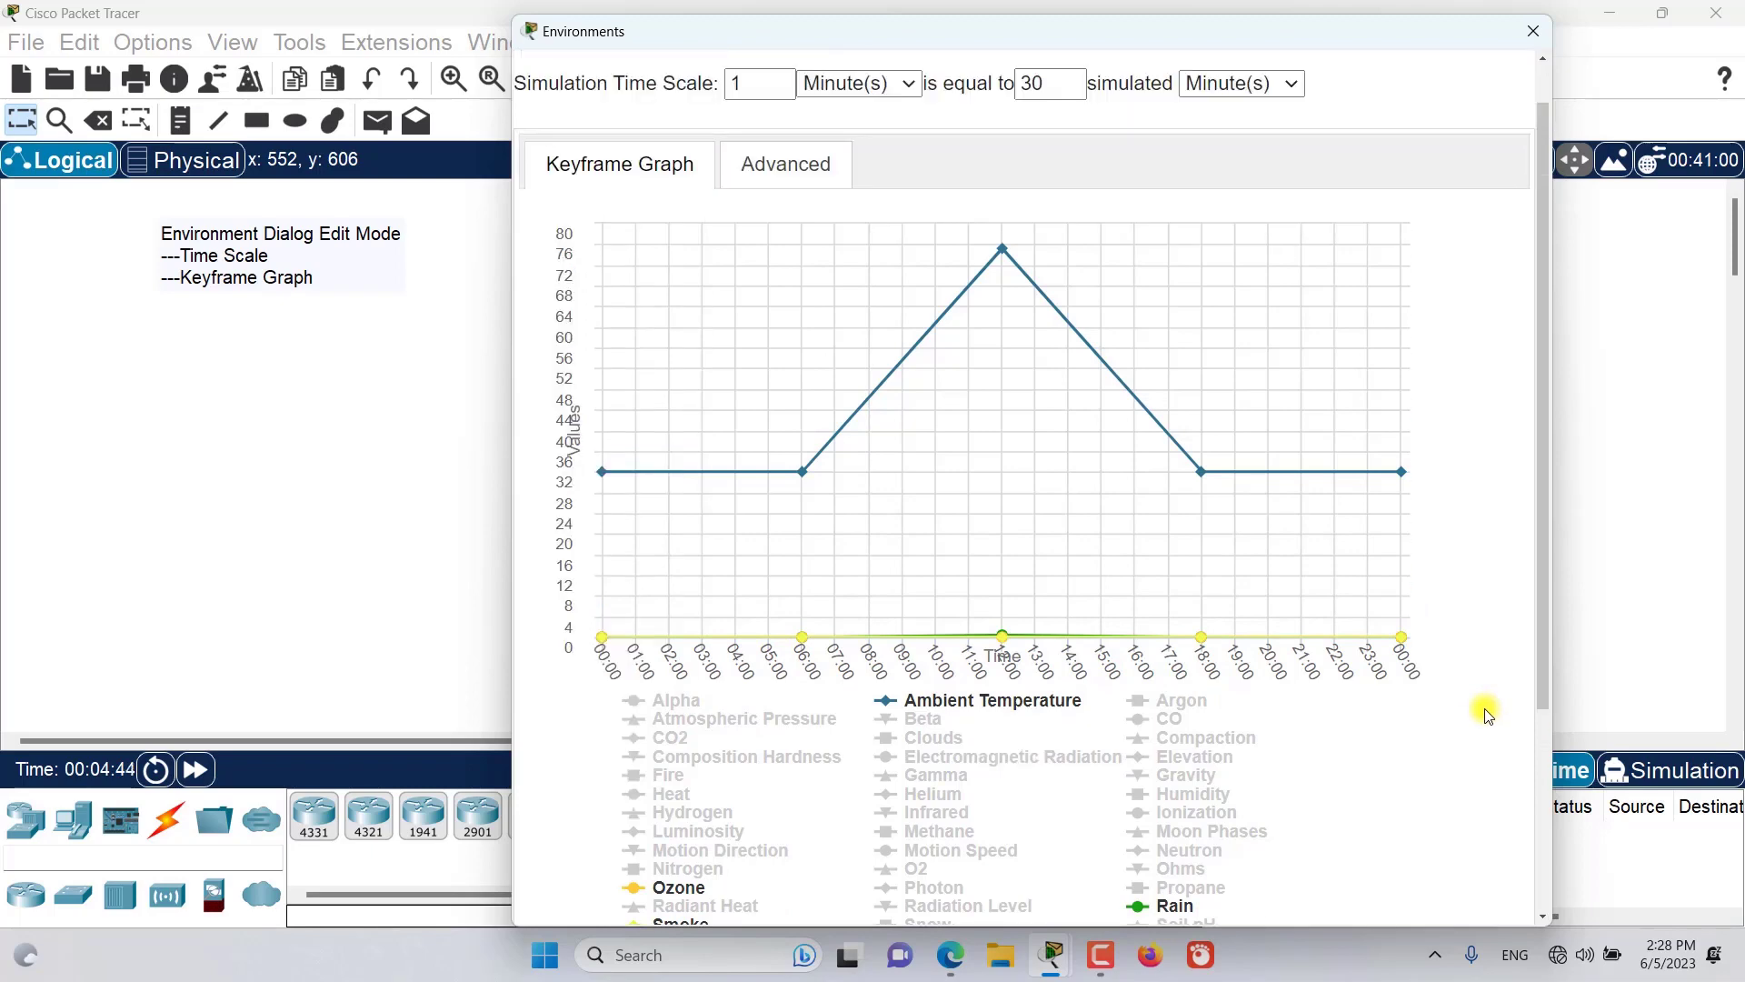
Step: Add an Ambient Temperature keyframe near 07:00, then delete the 10:00 and 07:00 keyframes
mouse_move(1040, 506)
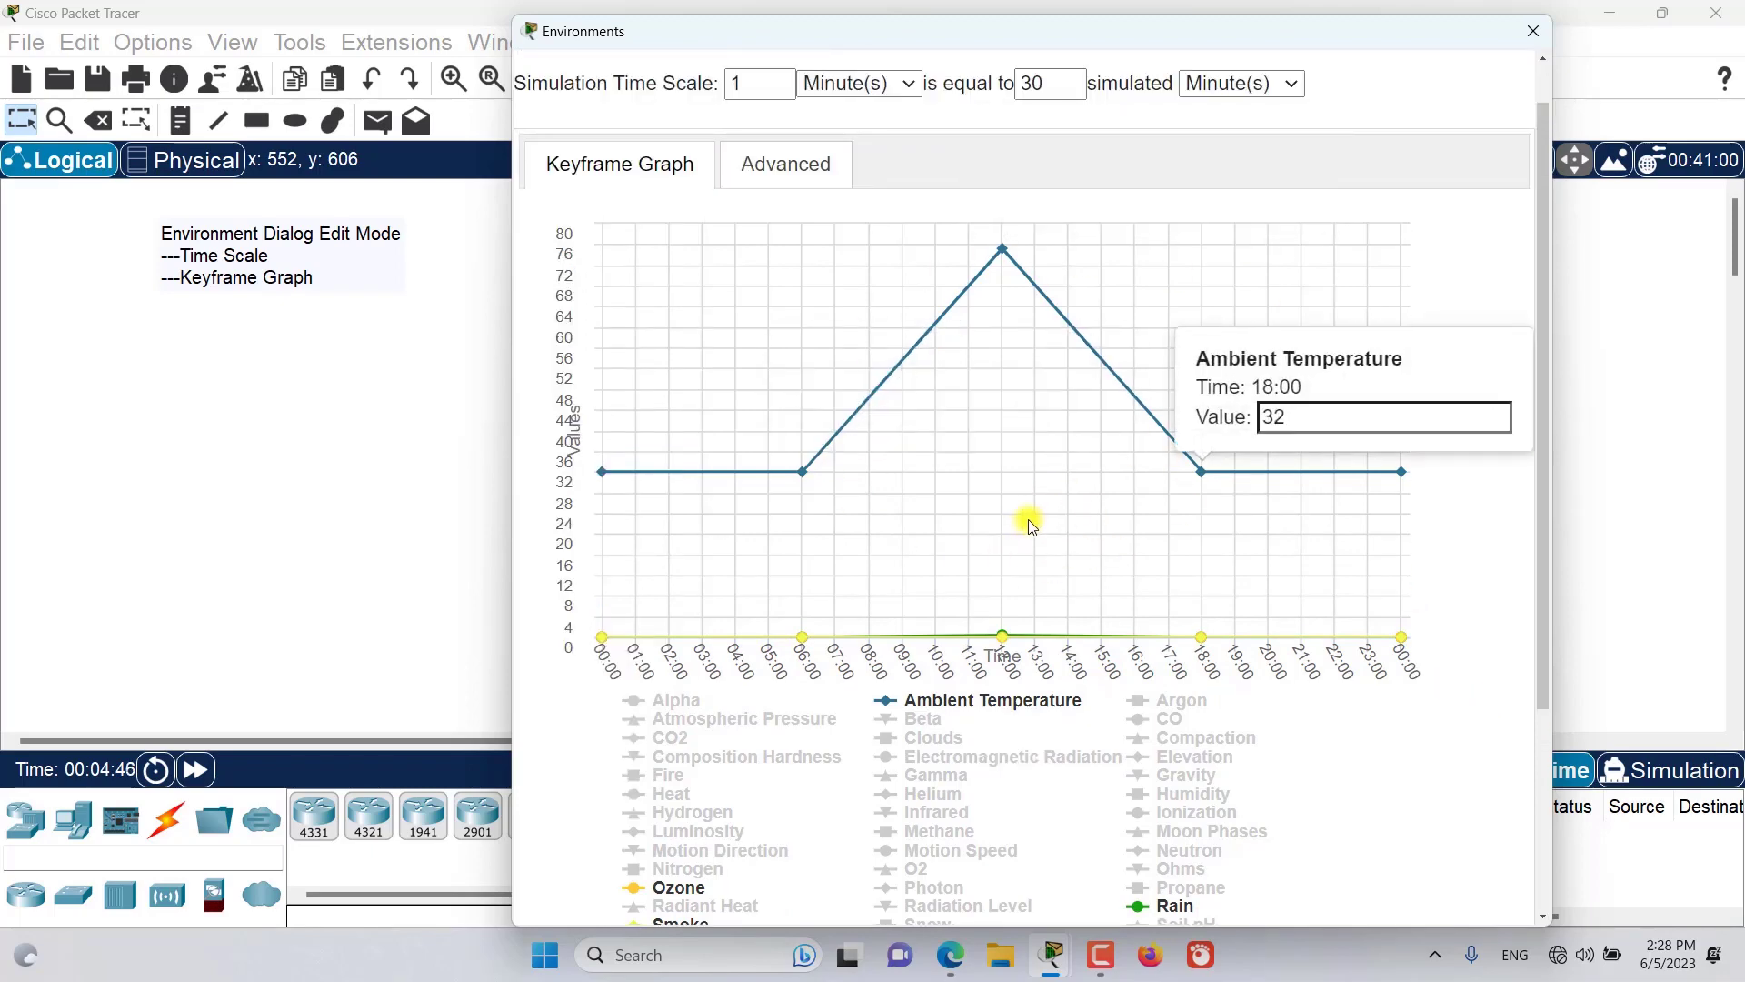
scroll(1031, 527, "down", 1)
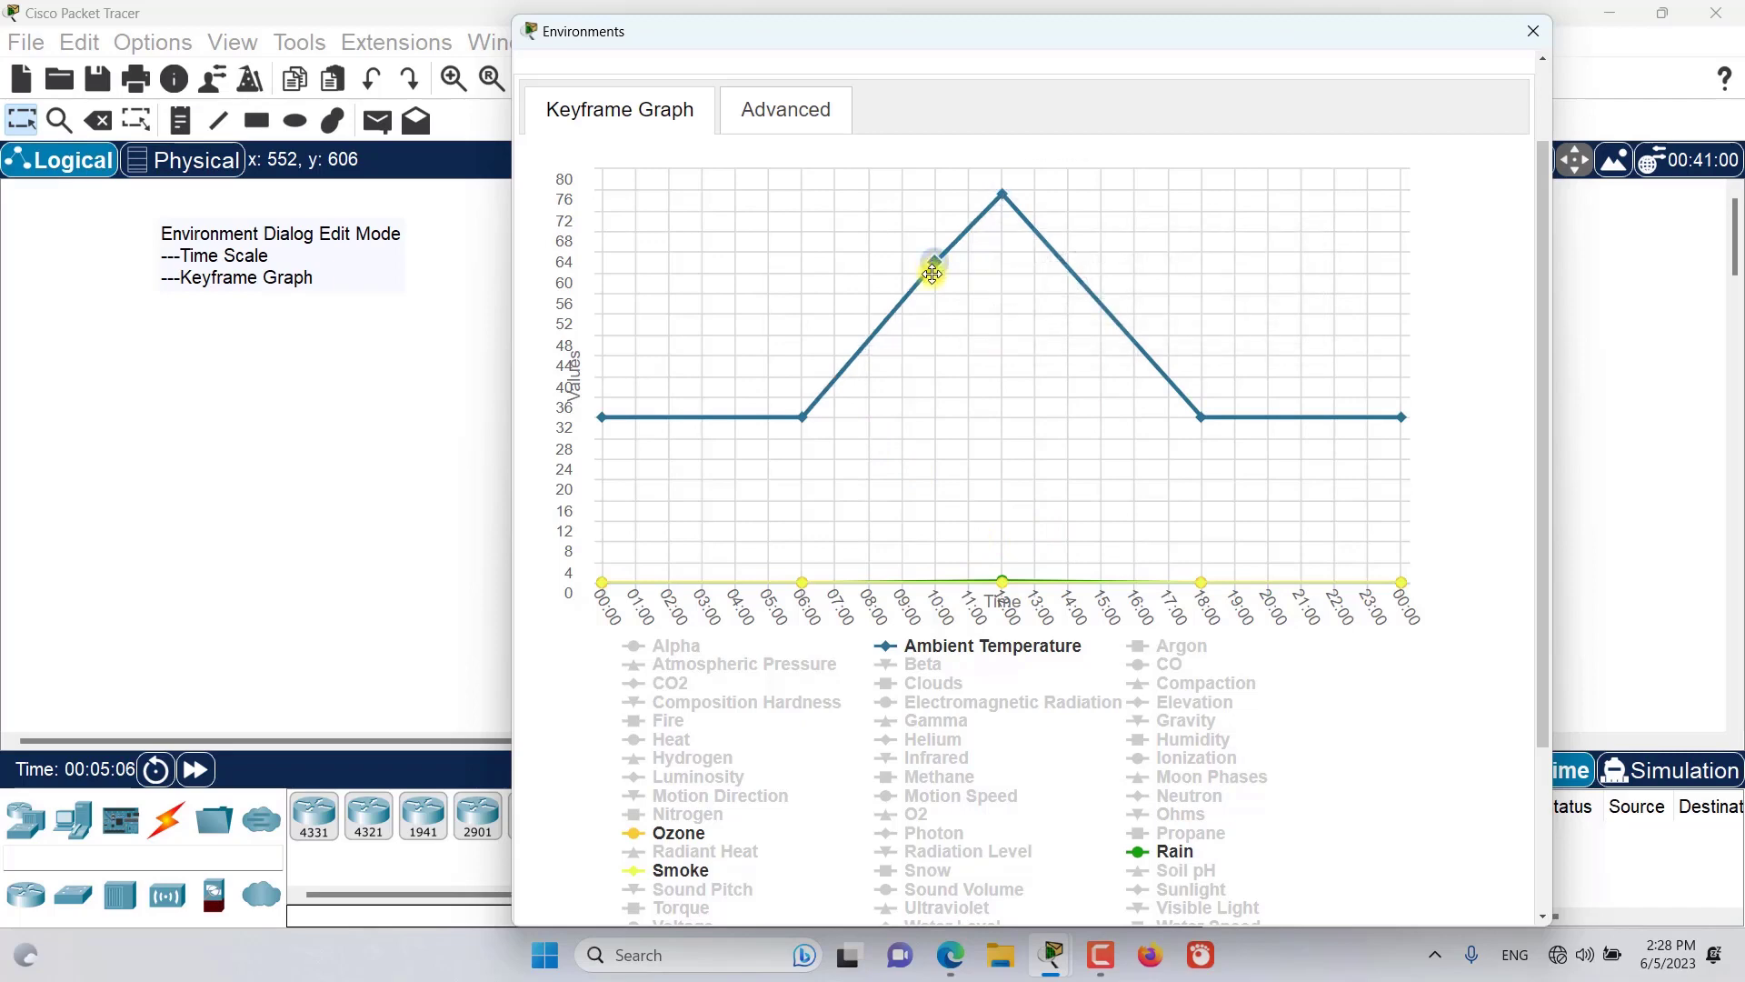
mouse_move(938, 264)
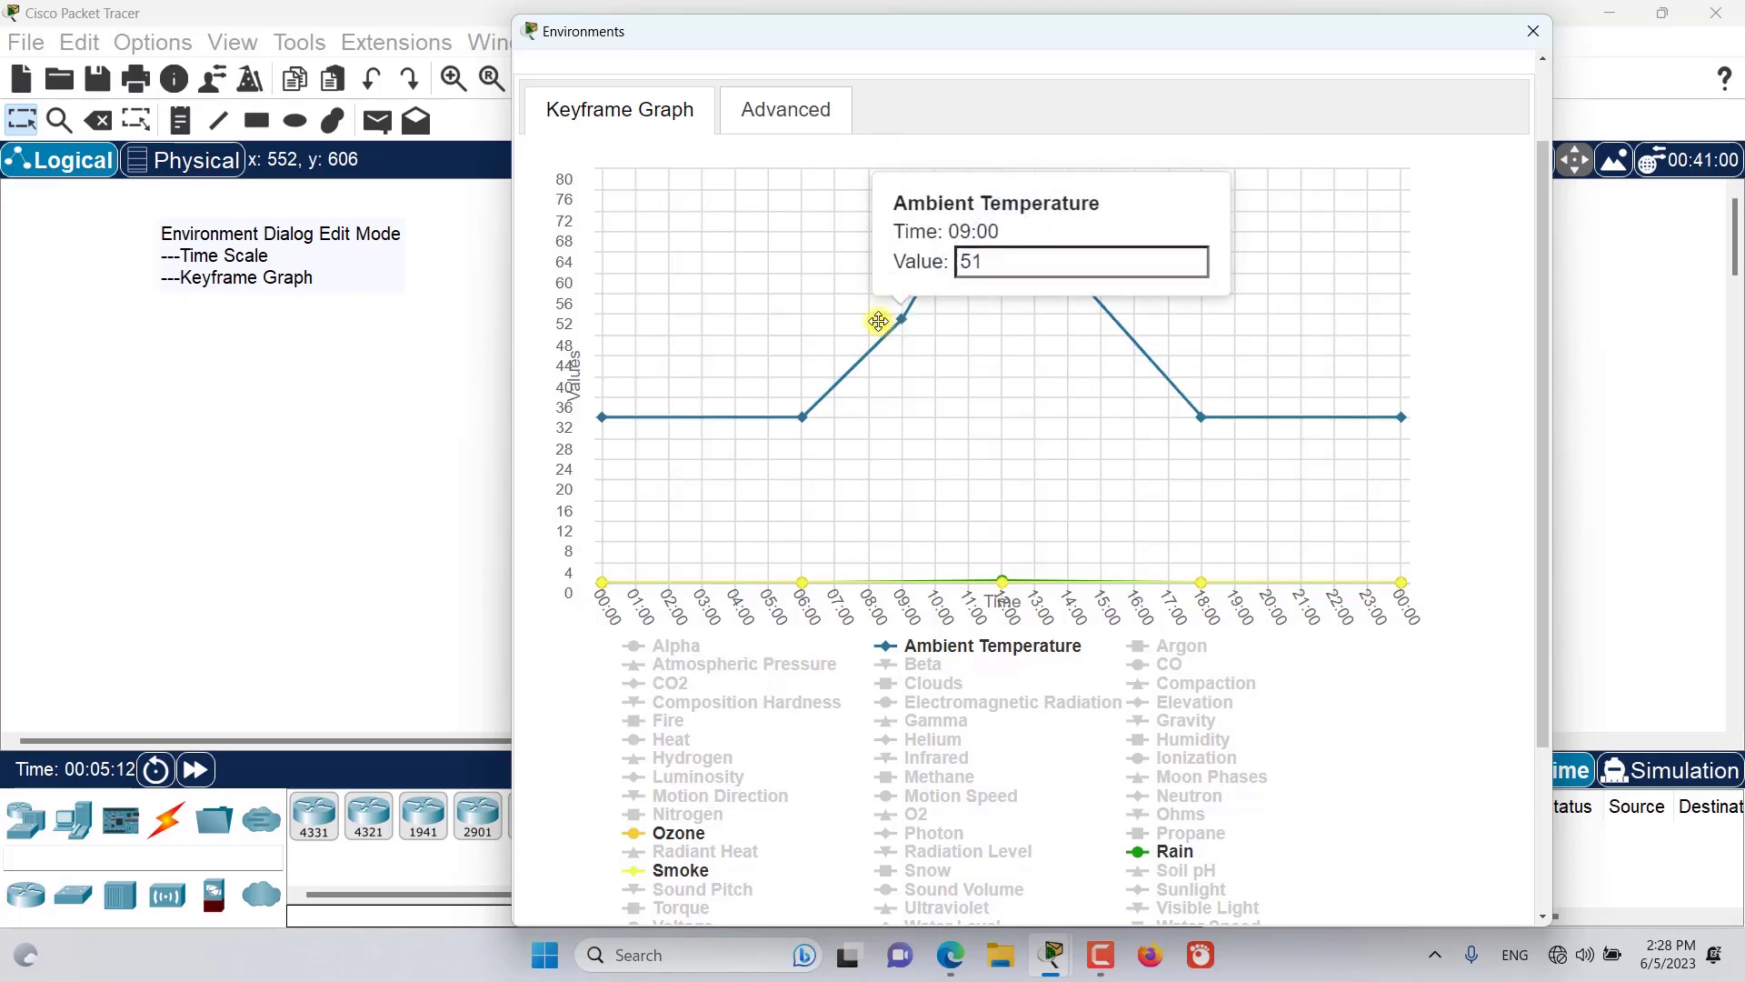
left_click_drag(909, 319, 781, 274)
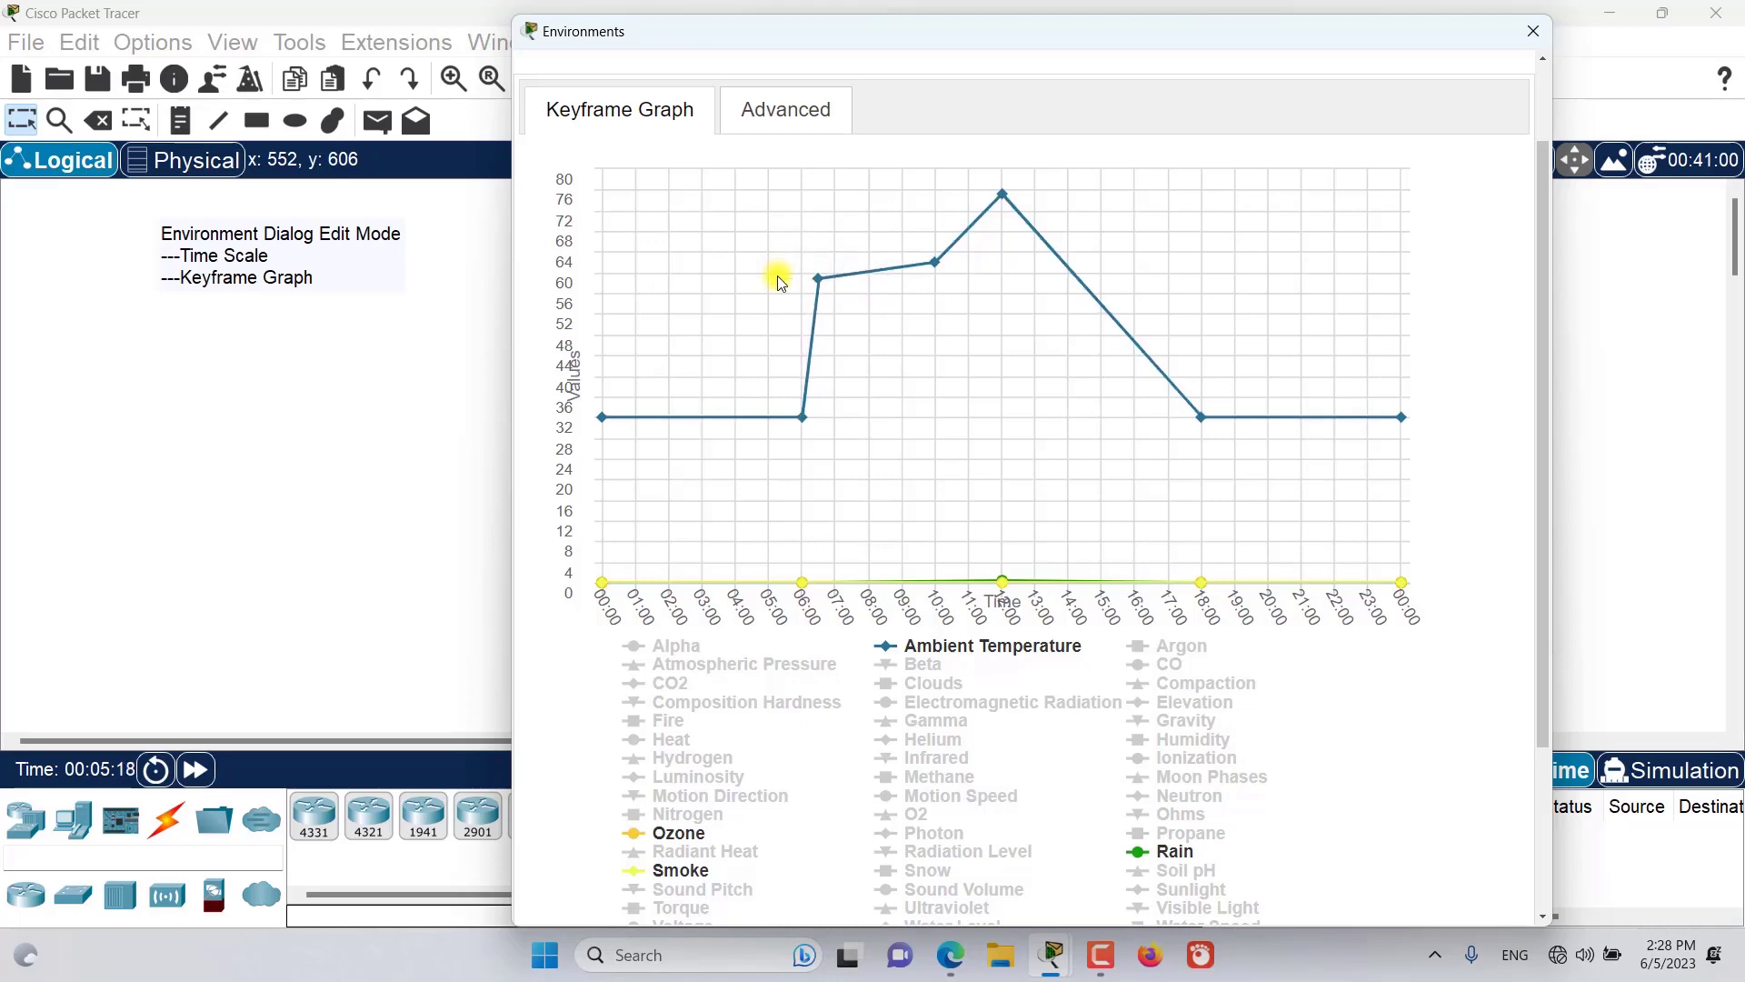
mouse_move(945, 265)
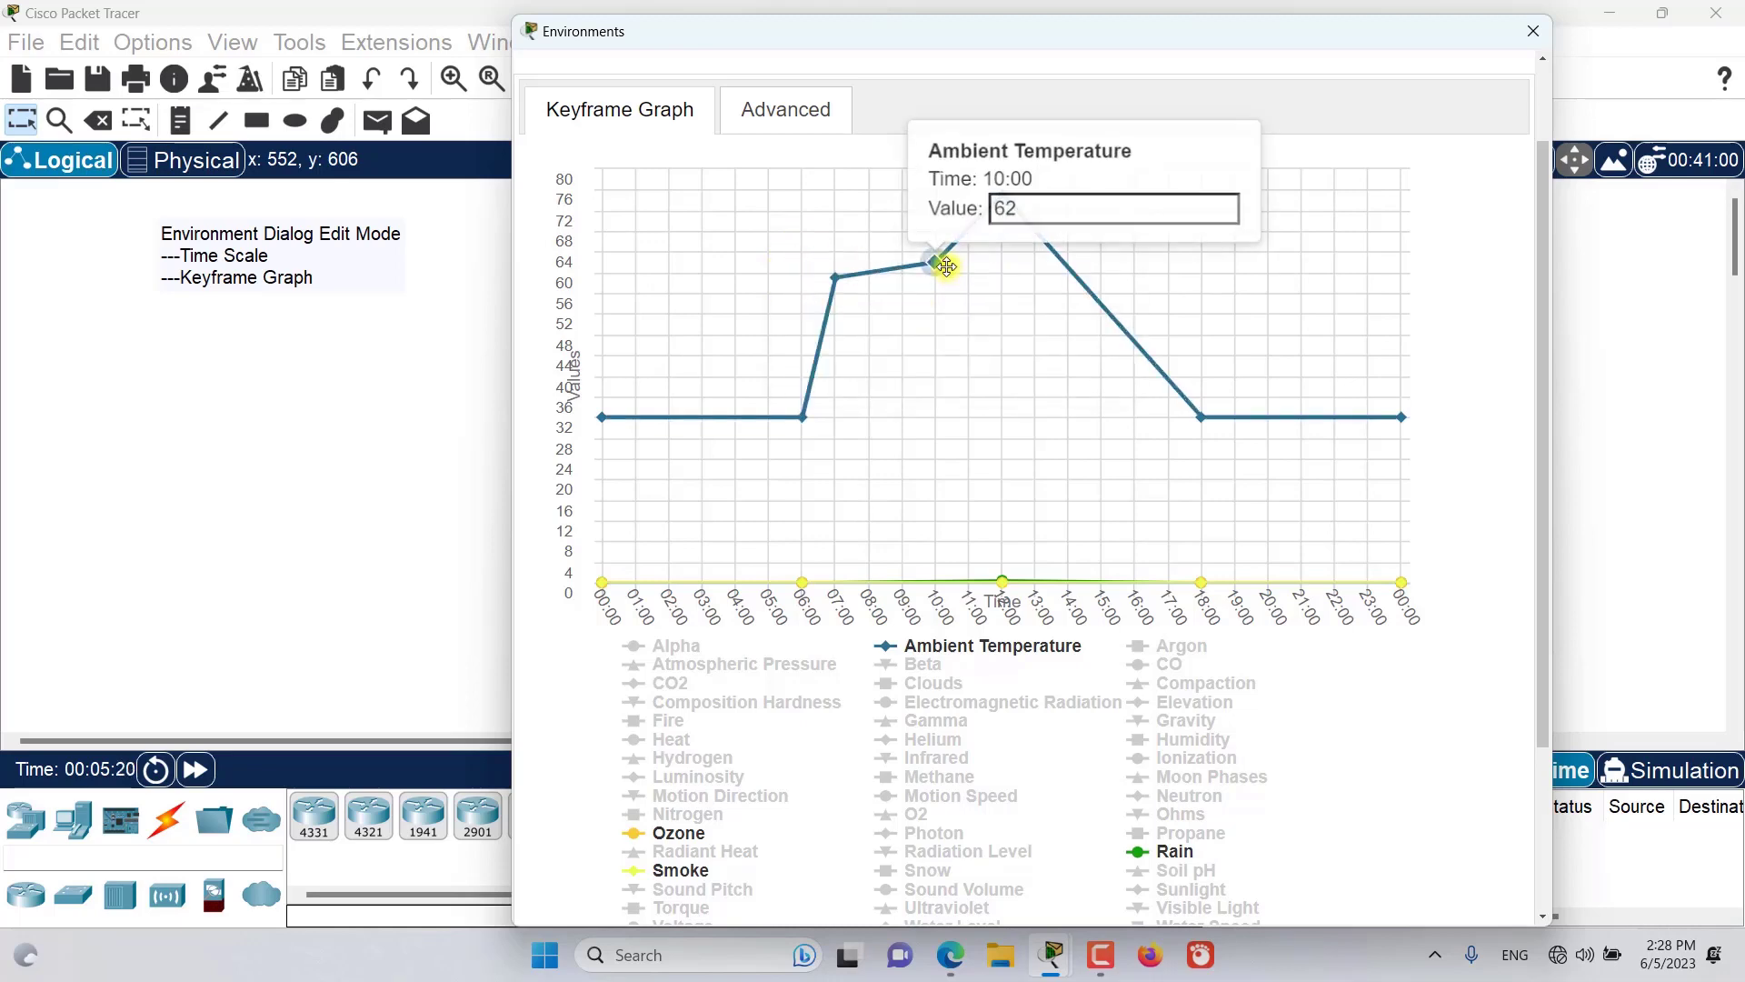
right_click(935, 263)
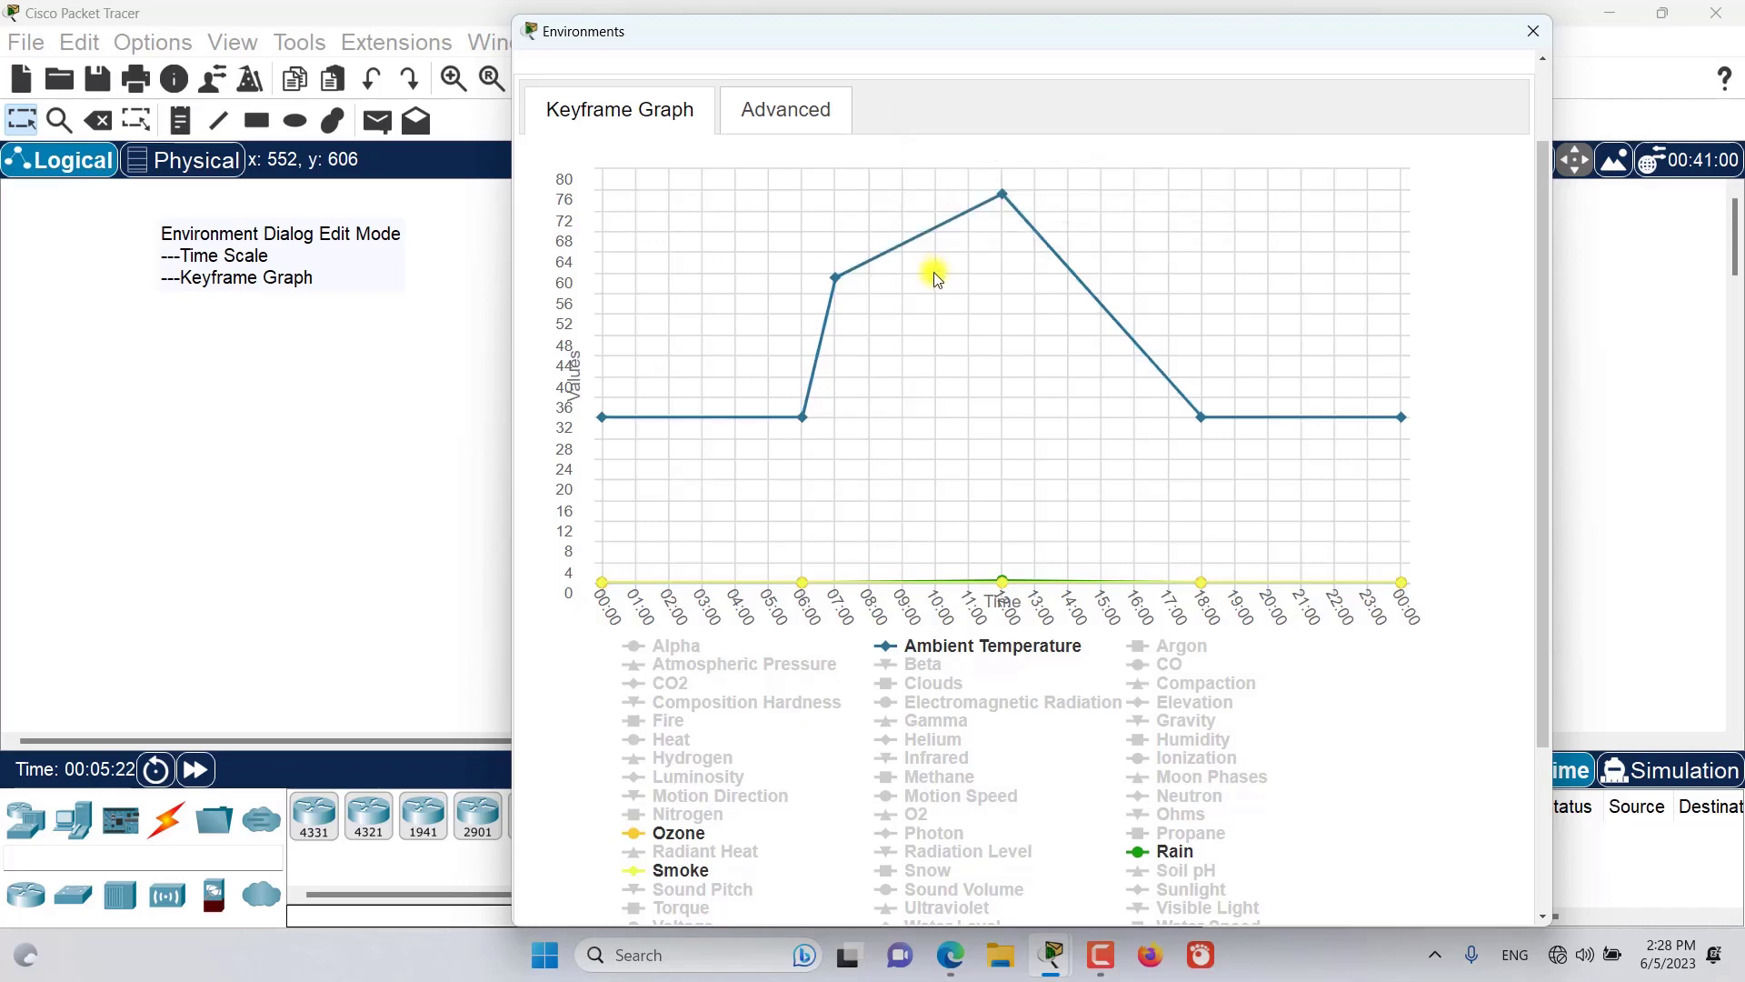
right_click(834, 278)
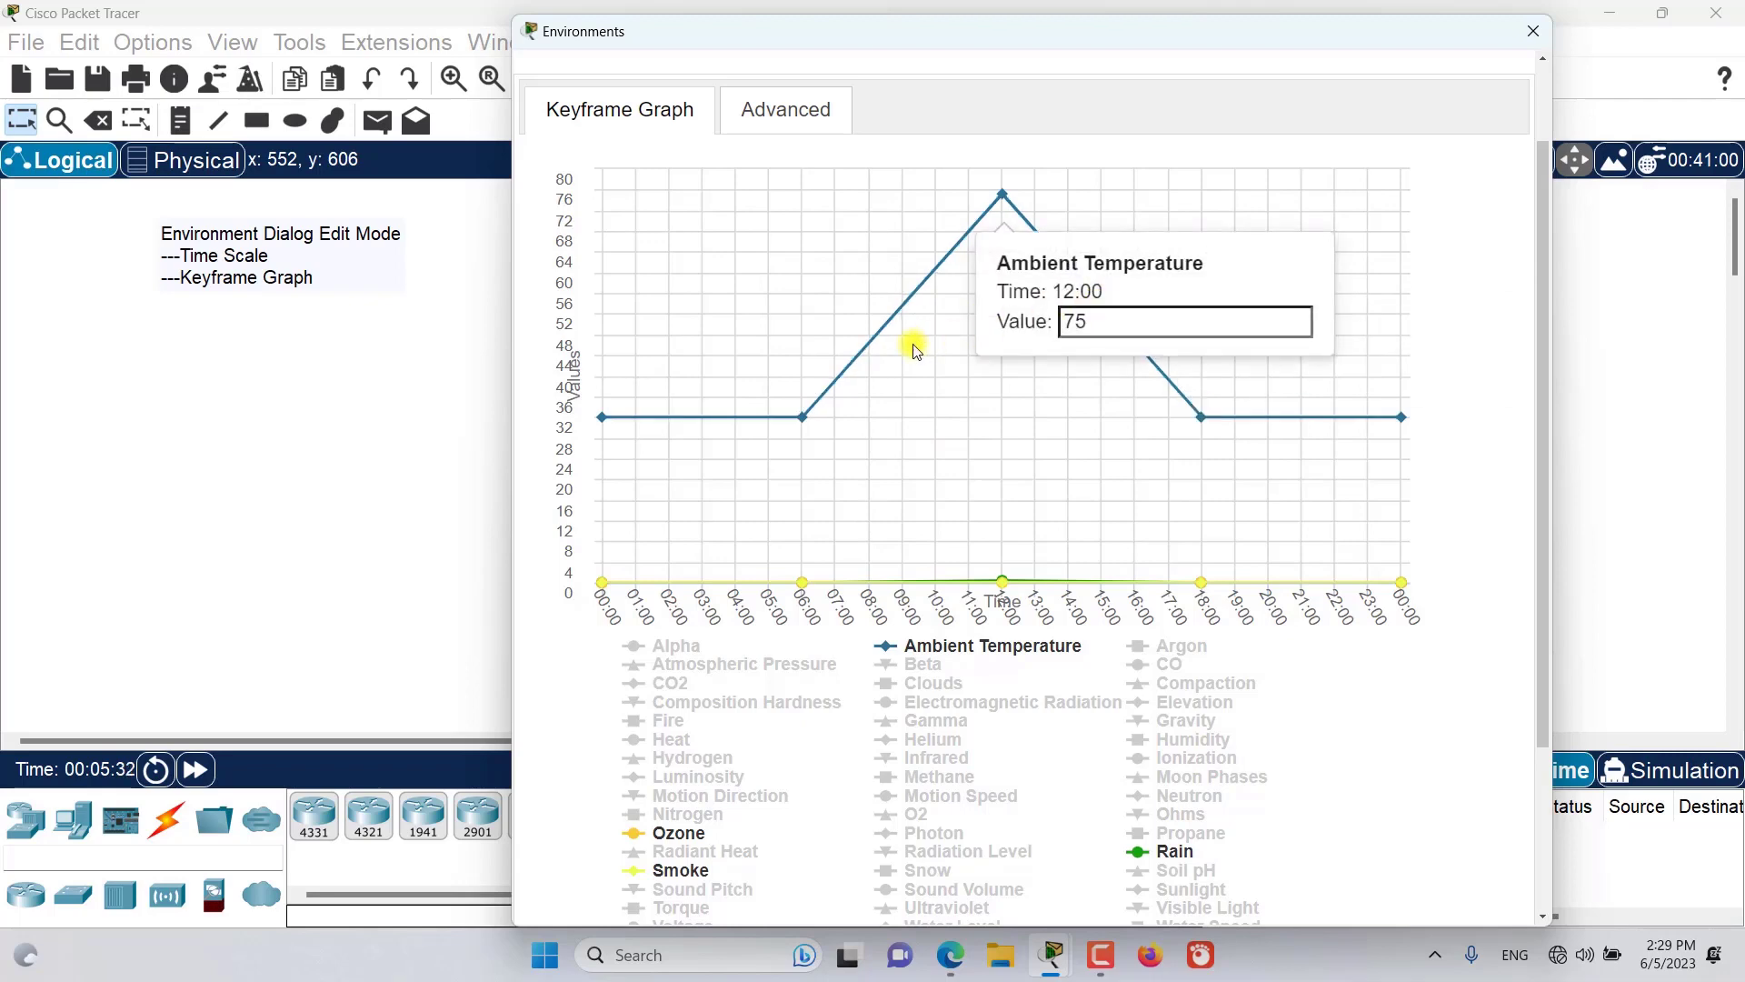
Step: Add a new temperature keyframe at 07:00, set its value to 60, and drag it higher
left_click(932, 272)
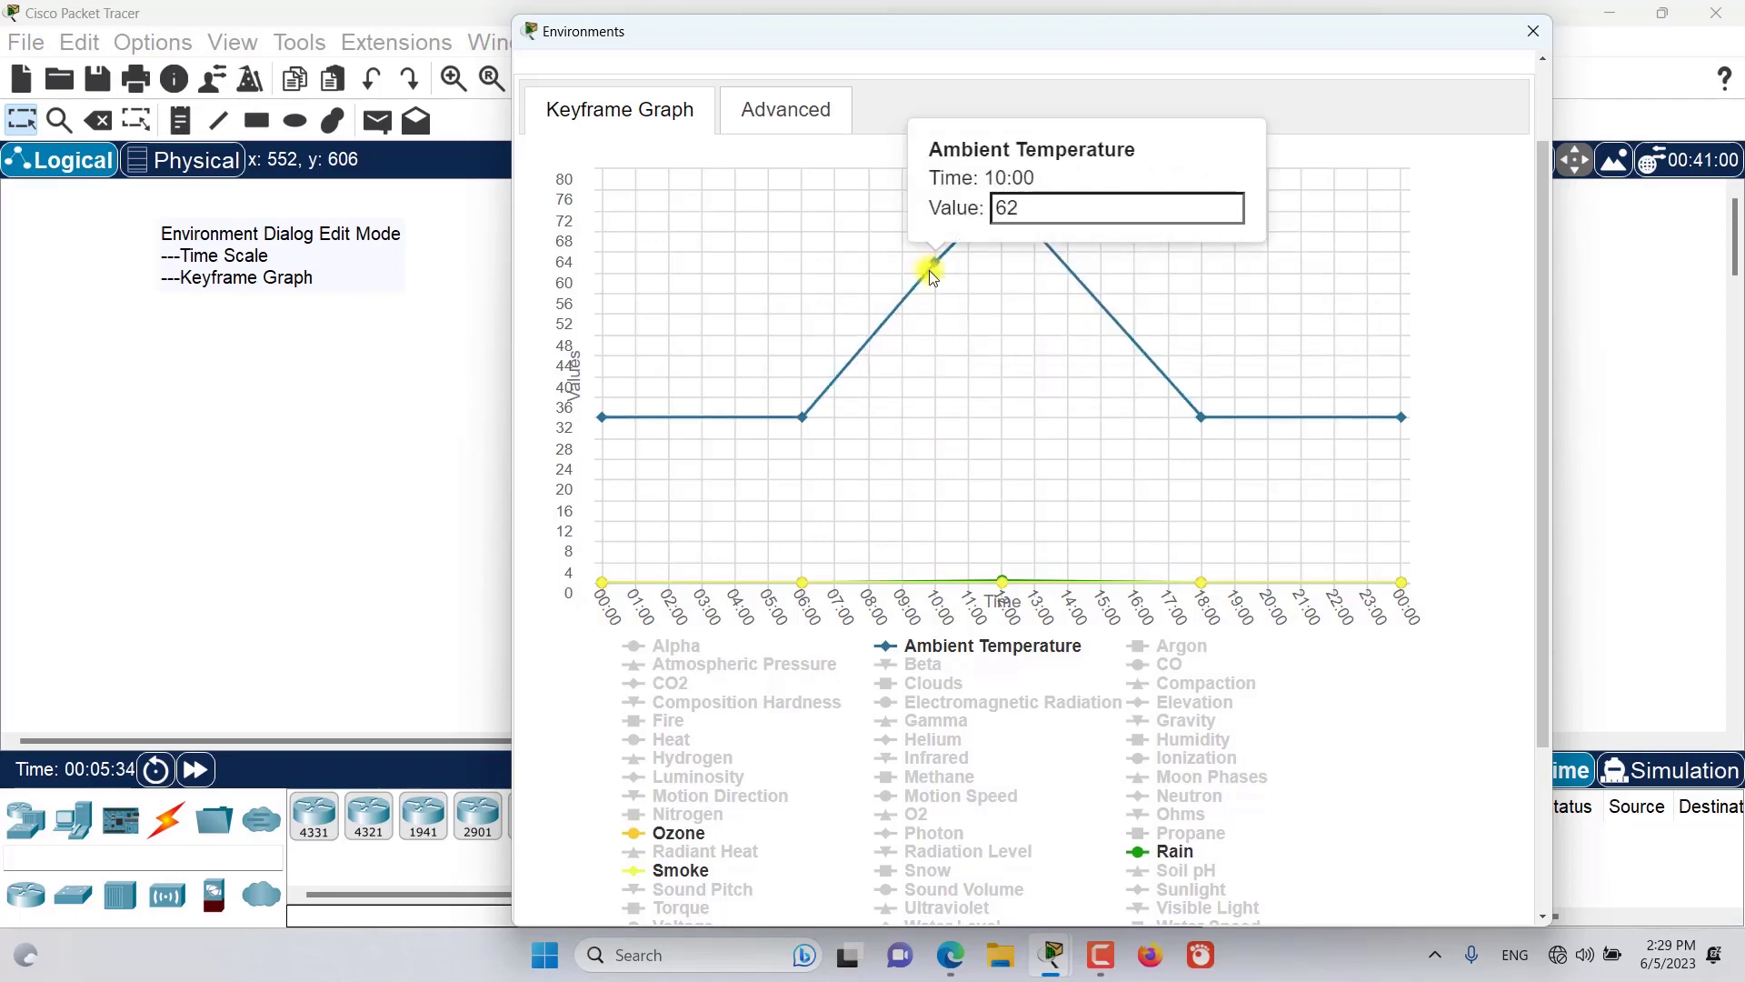
left_click_drag(932, 272, 830, 300)
left_click(830, 300)
left_click(839, 309)
left_click(929, 247)
left_click_drag(929, 247, 872, 246)
left_click(892, 281)
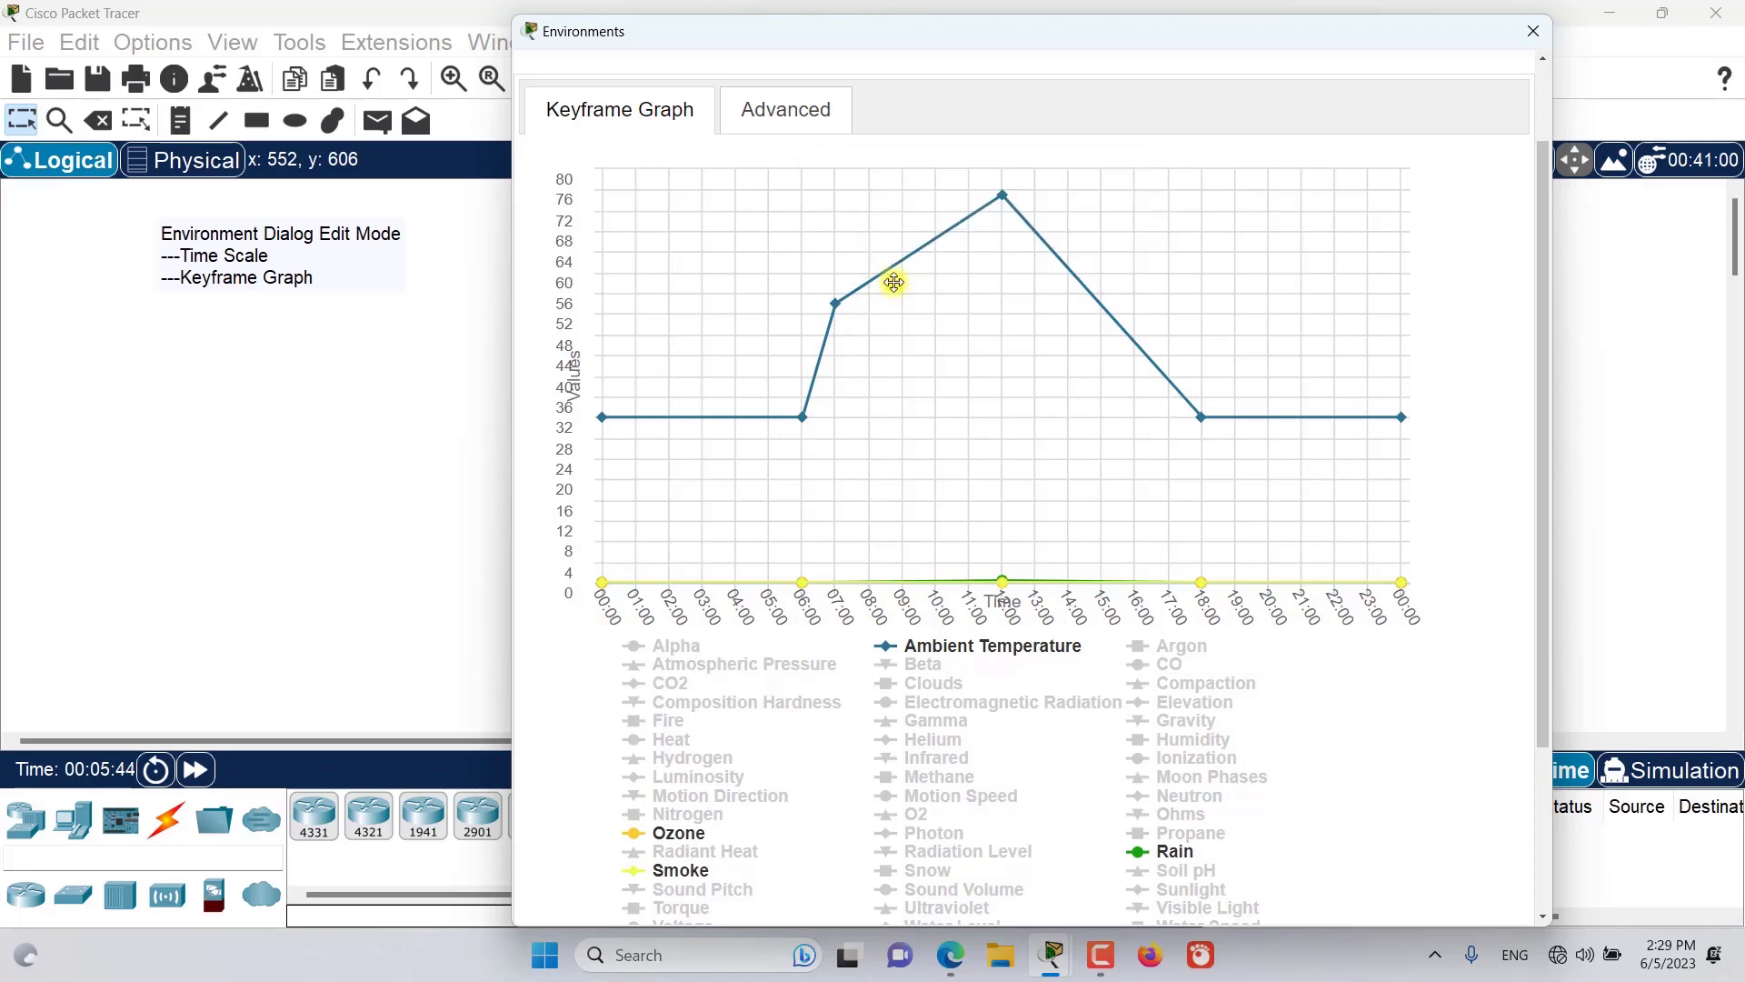
left_click_drag(937, 254, 884, 248)
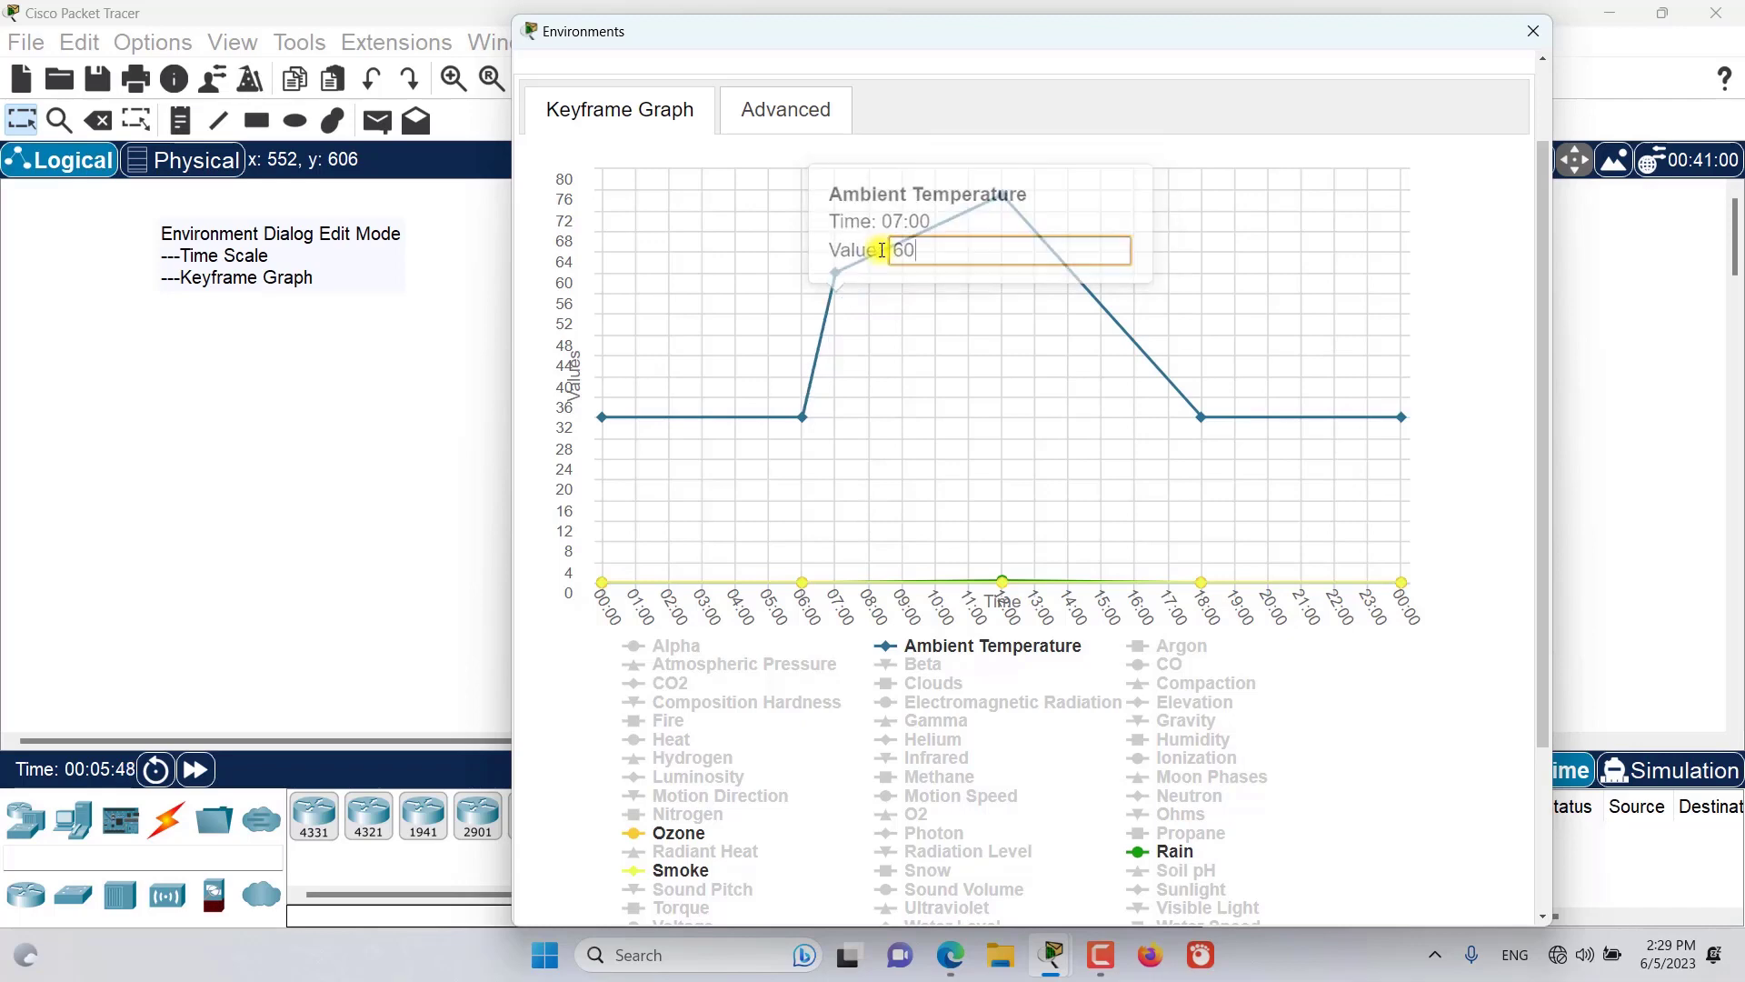
key("Return")
left_click_drag(831, 277, 866, 393)
Step: Scroll the Environments dialog down to reveal the Time Snap and Value Snap dropdowns
scroll(925, 391, "down", 3)
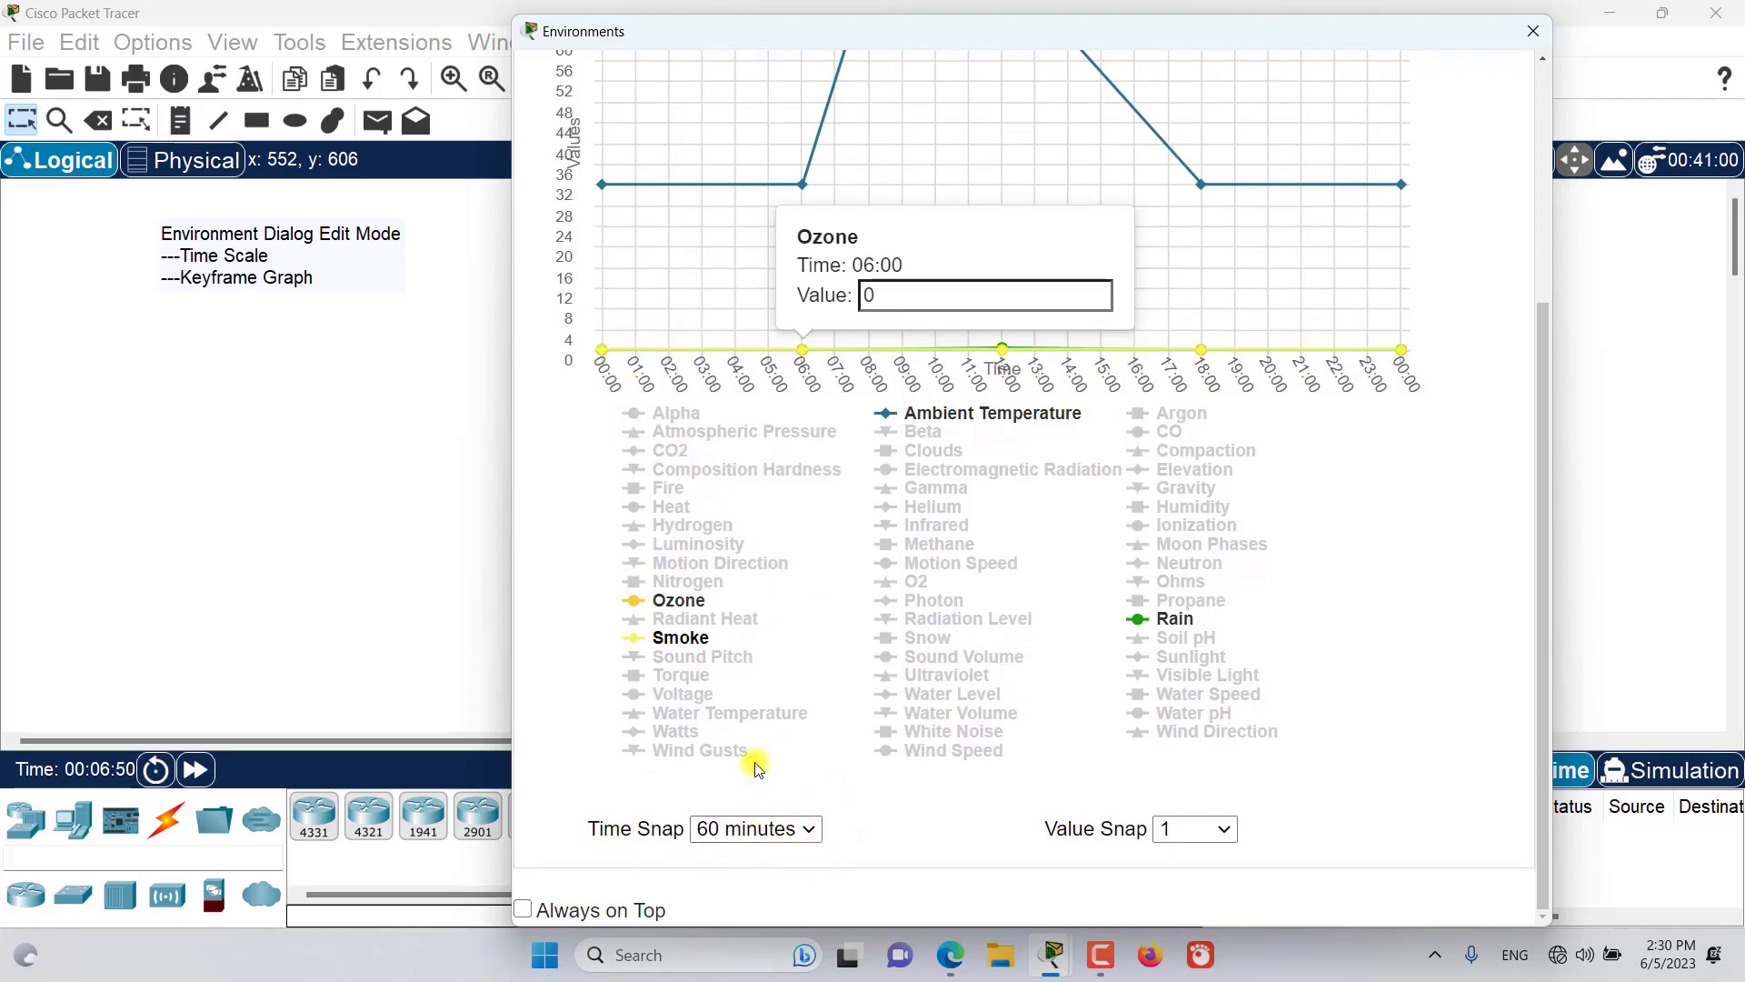
Step: Inspect the Ozone 00:00 keyframe, try 30- and 60-minute Time Snap, then settle on 15 minutes
left_click(602, 351)
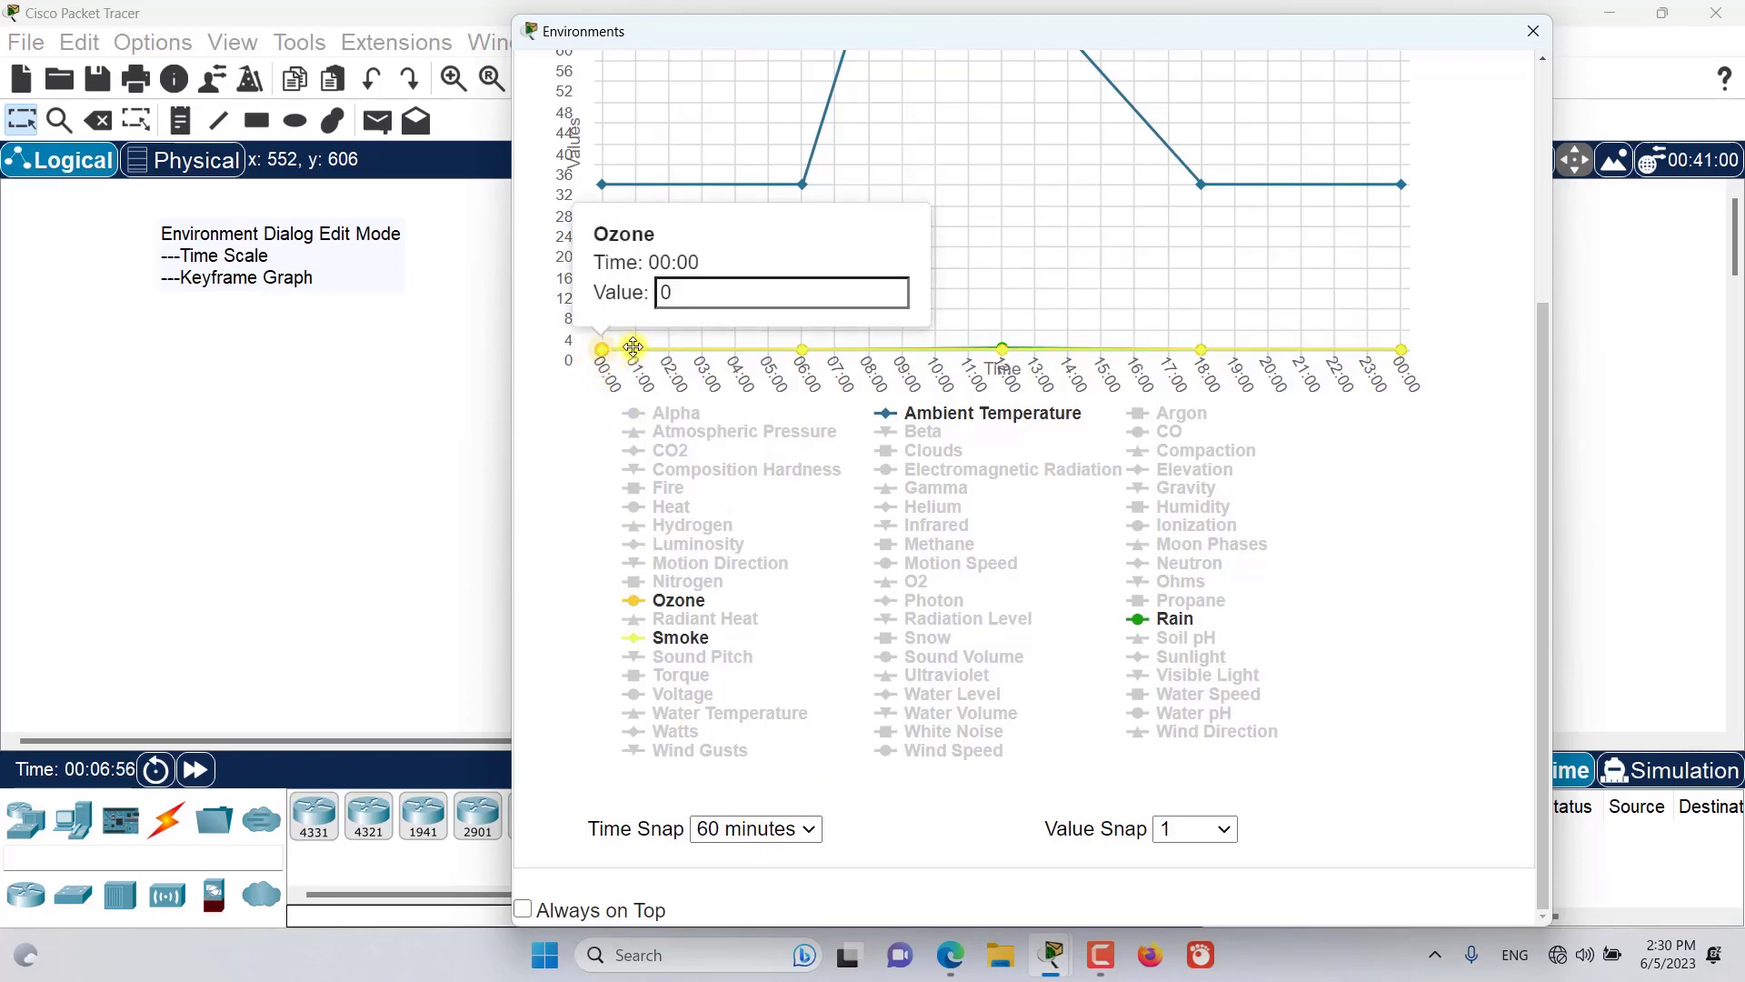
left_click(787, 829)
left_click(756, 882)
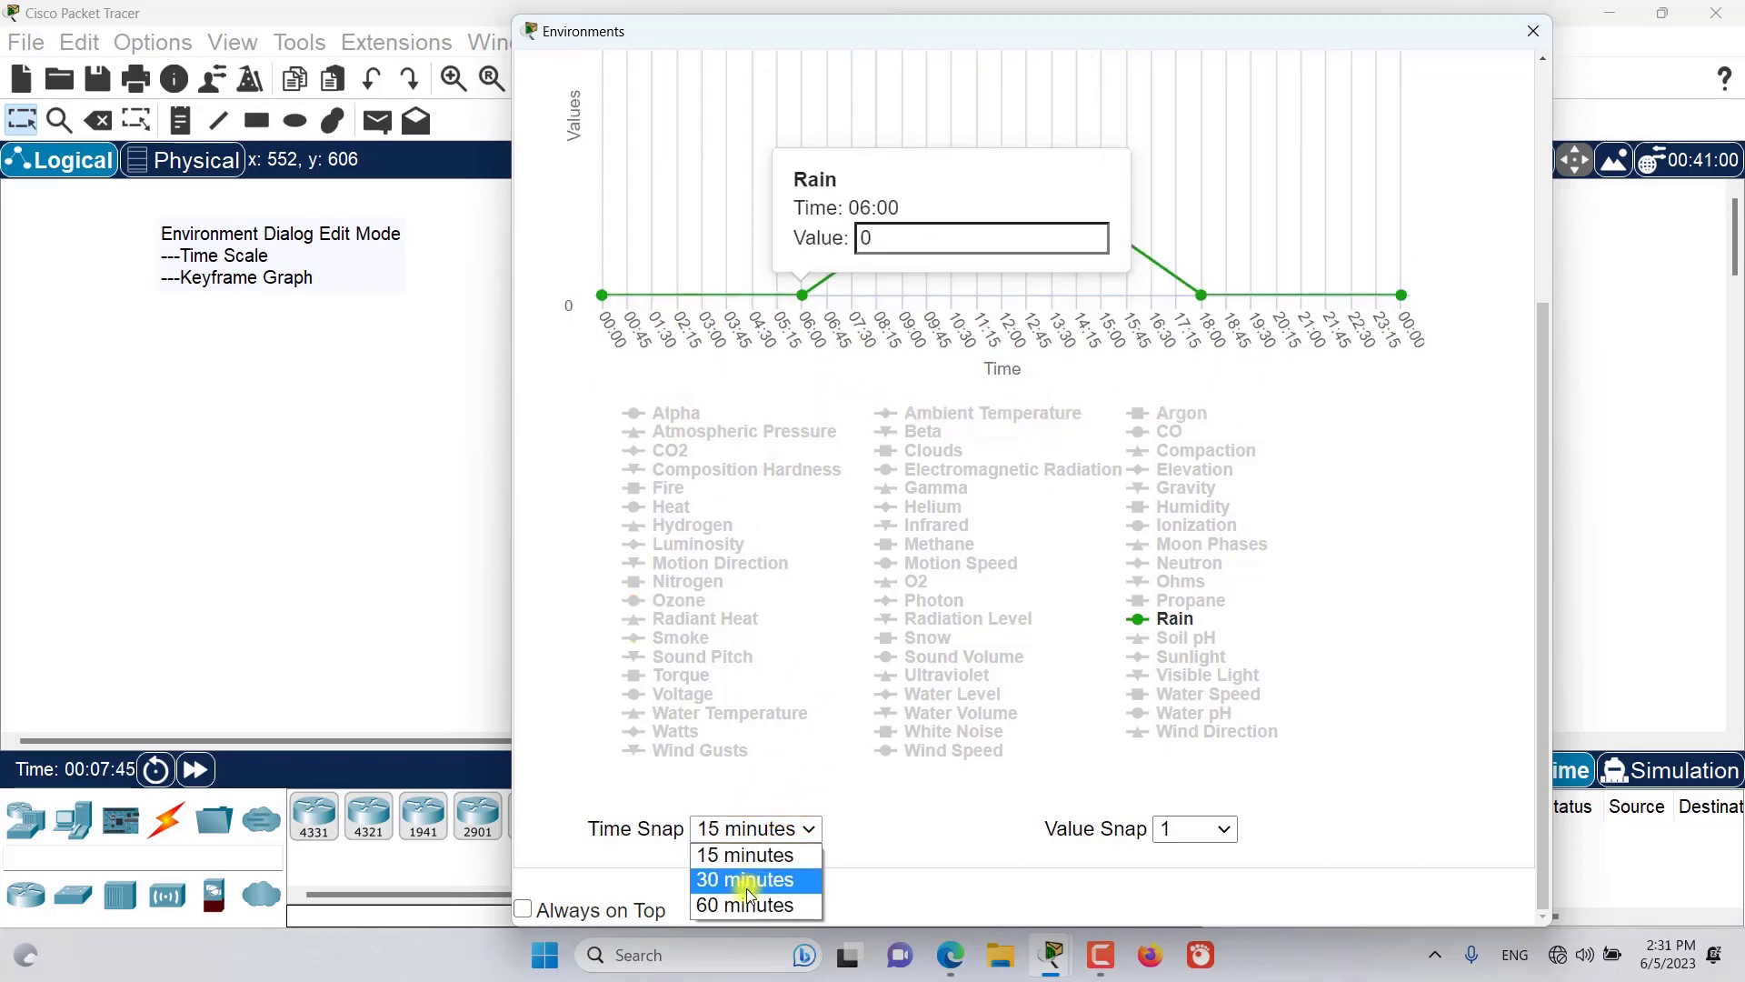
left_click(748, 880)
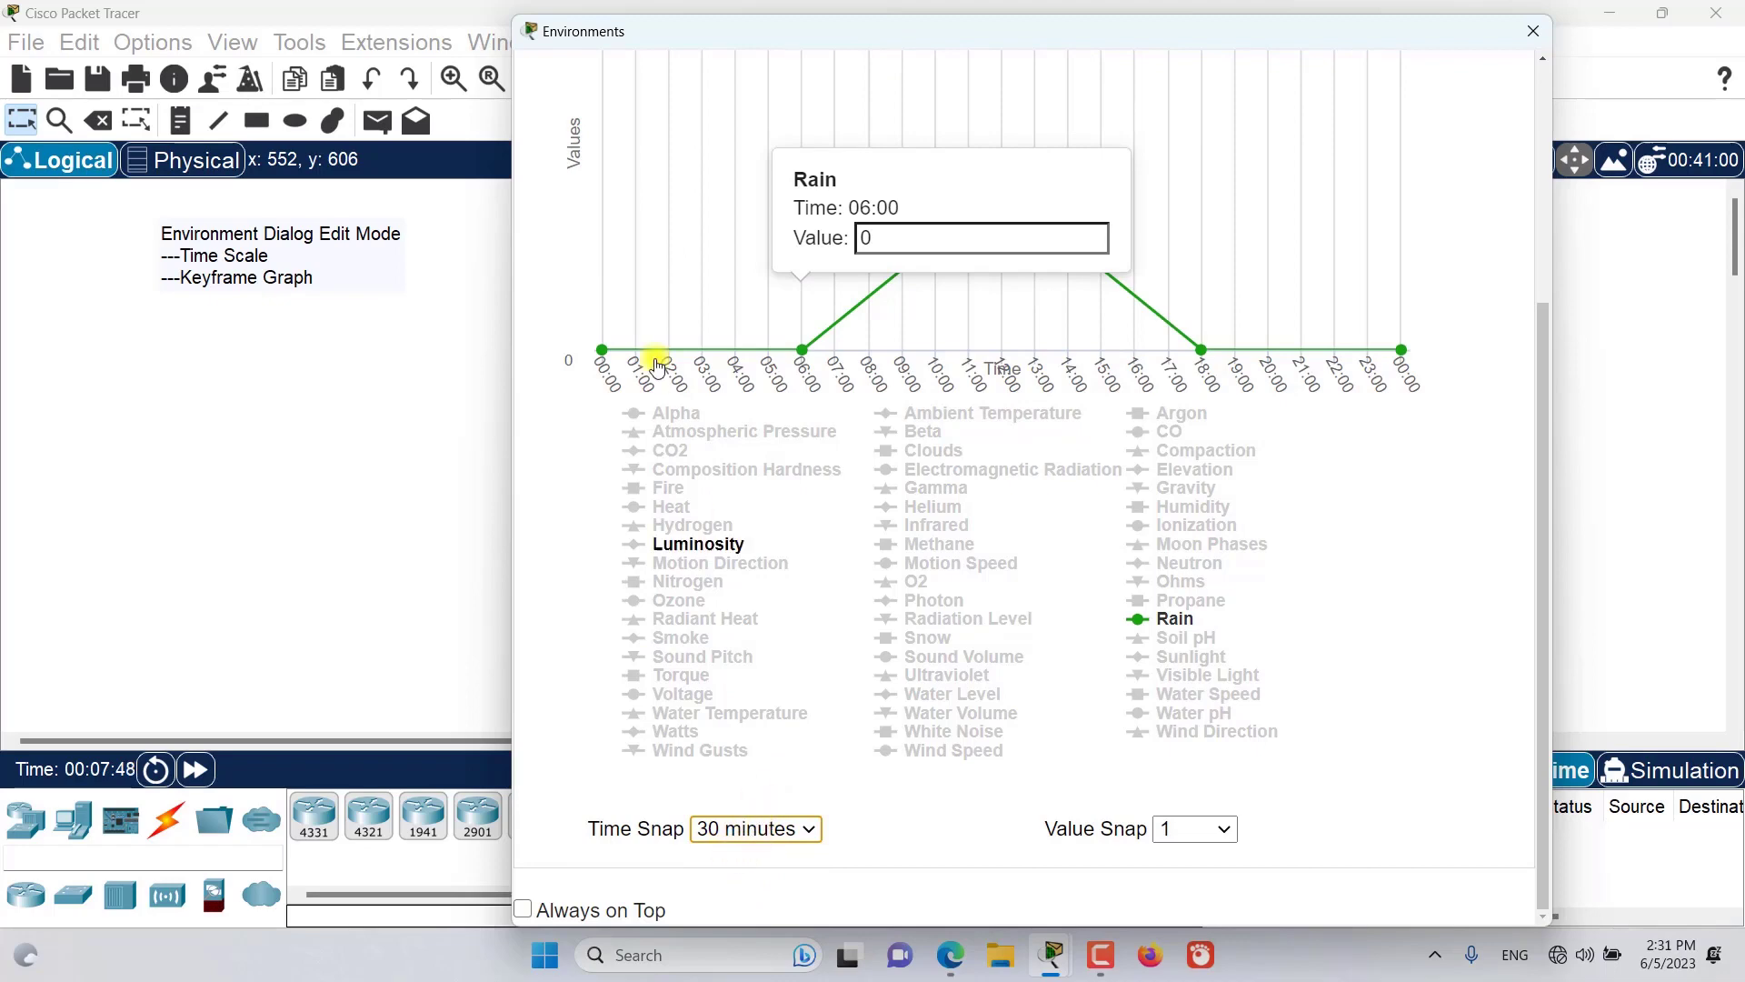
left_click(741, 828)
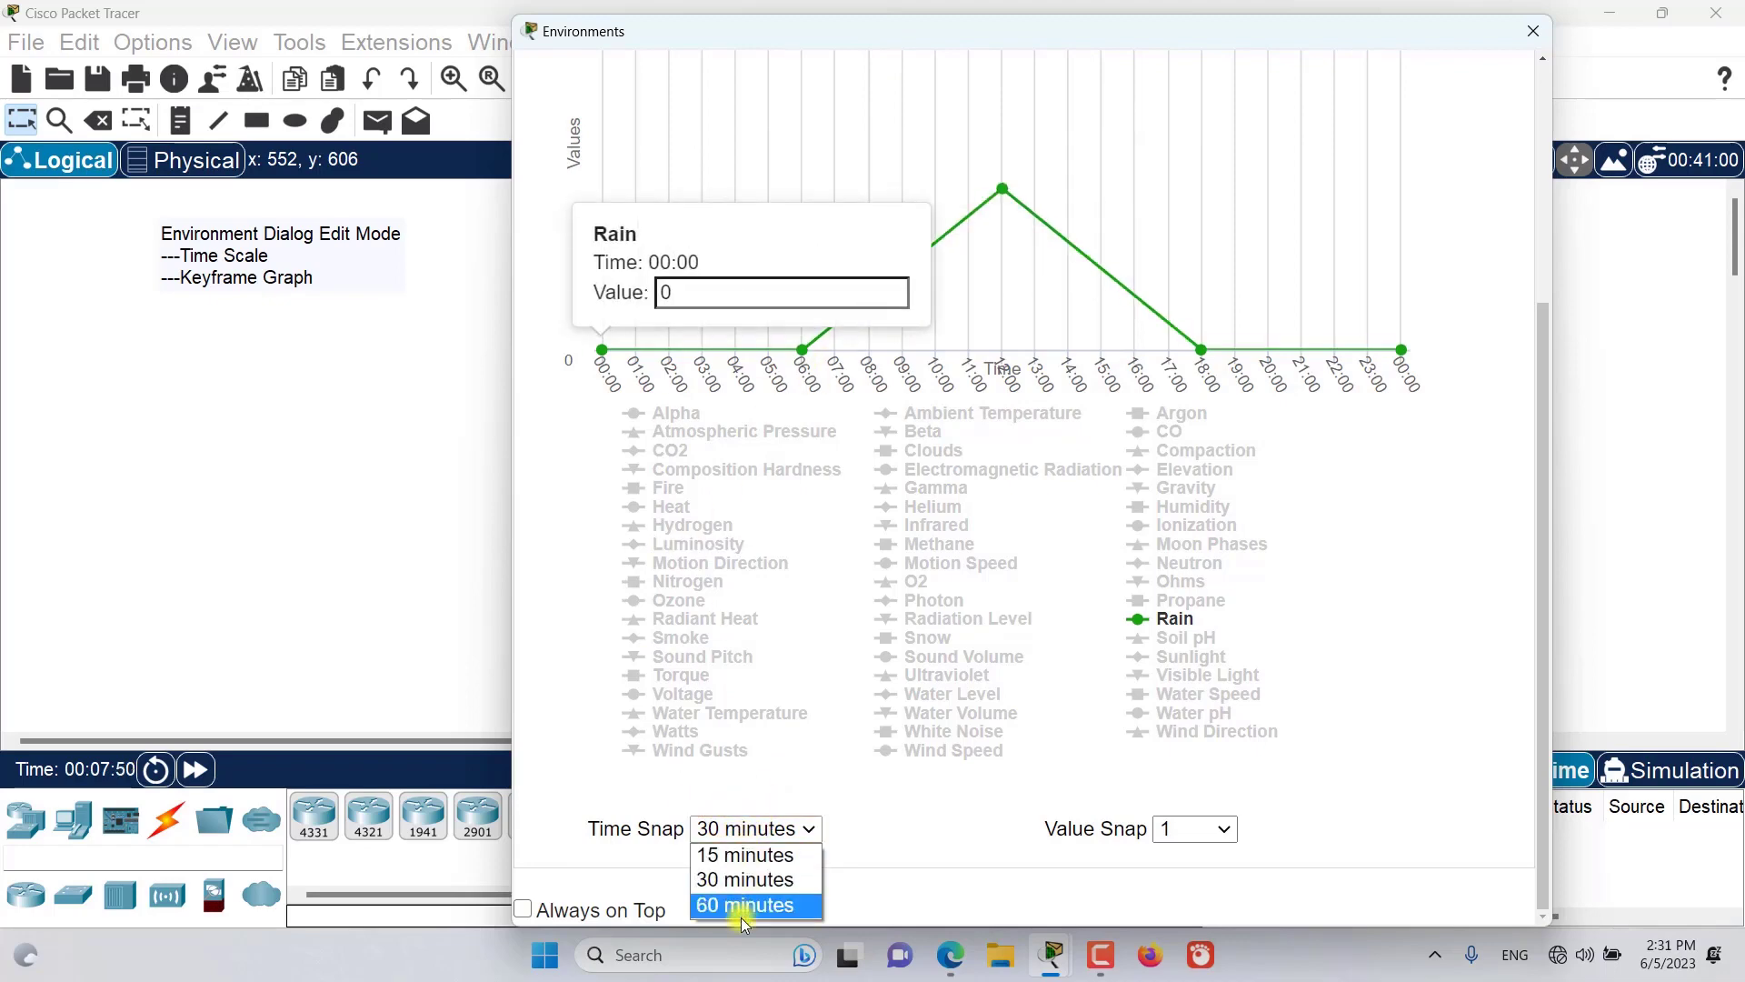
left_click(740, 905)
left_click(740, 829)
left_click(740, 882)
left_click(746, 829)
left_click(746, 854)
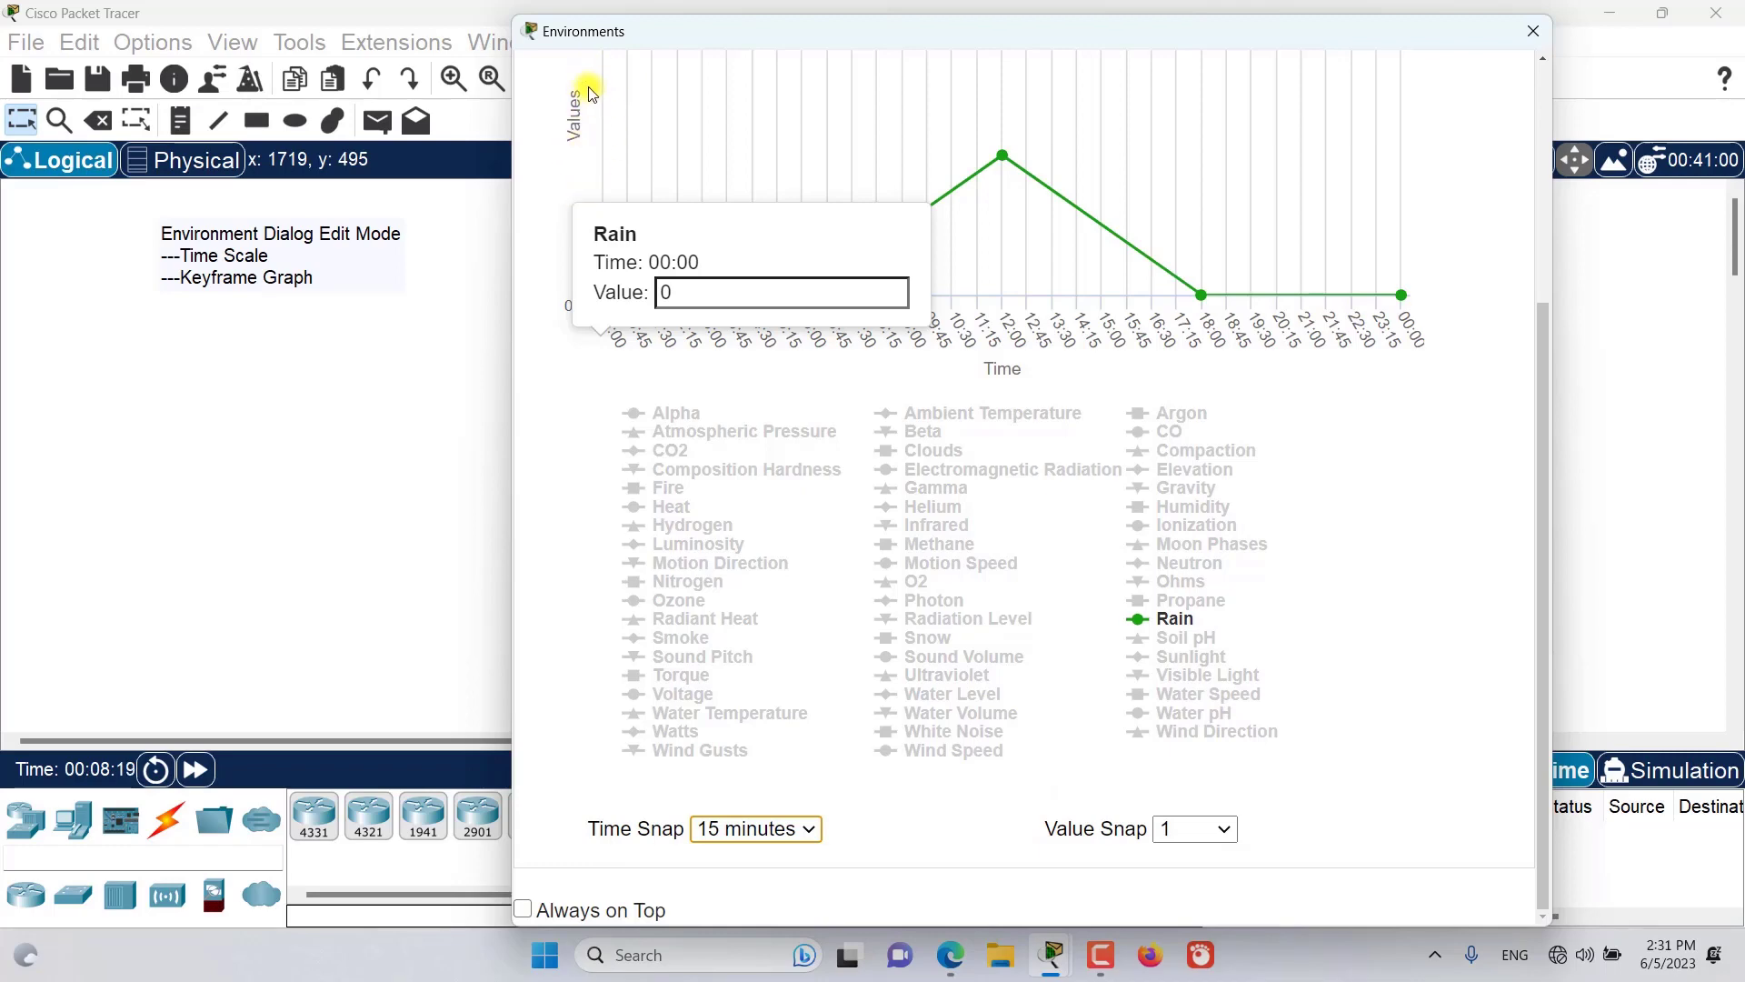
Step: Try Value Snap at 10 and 100, then set it to 0.1
left_click(1194, 838)
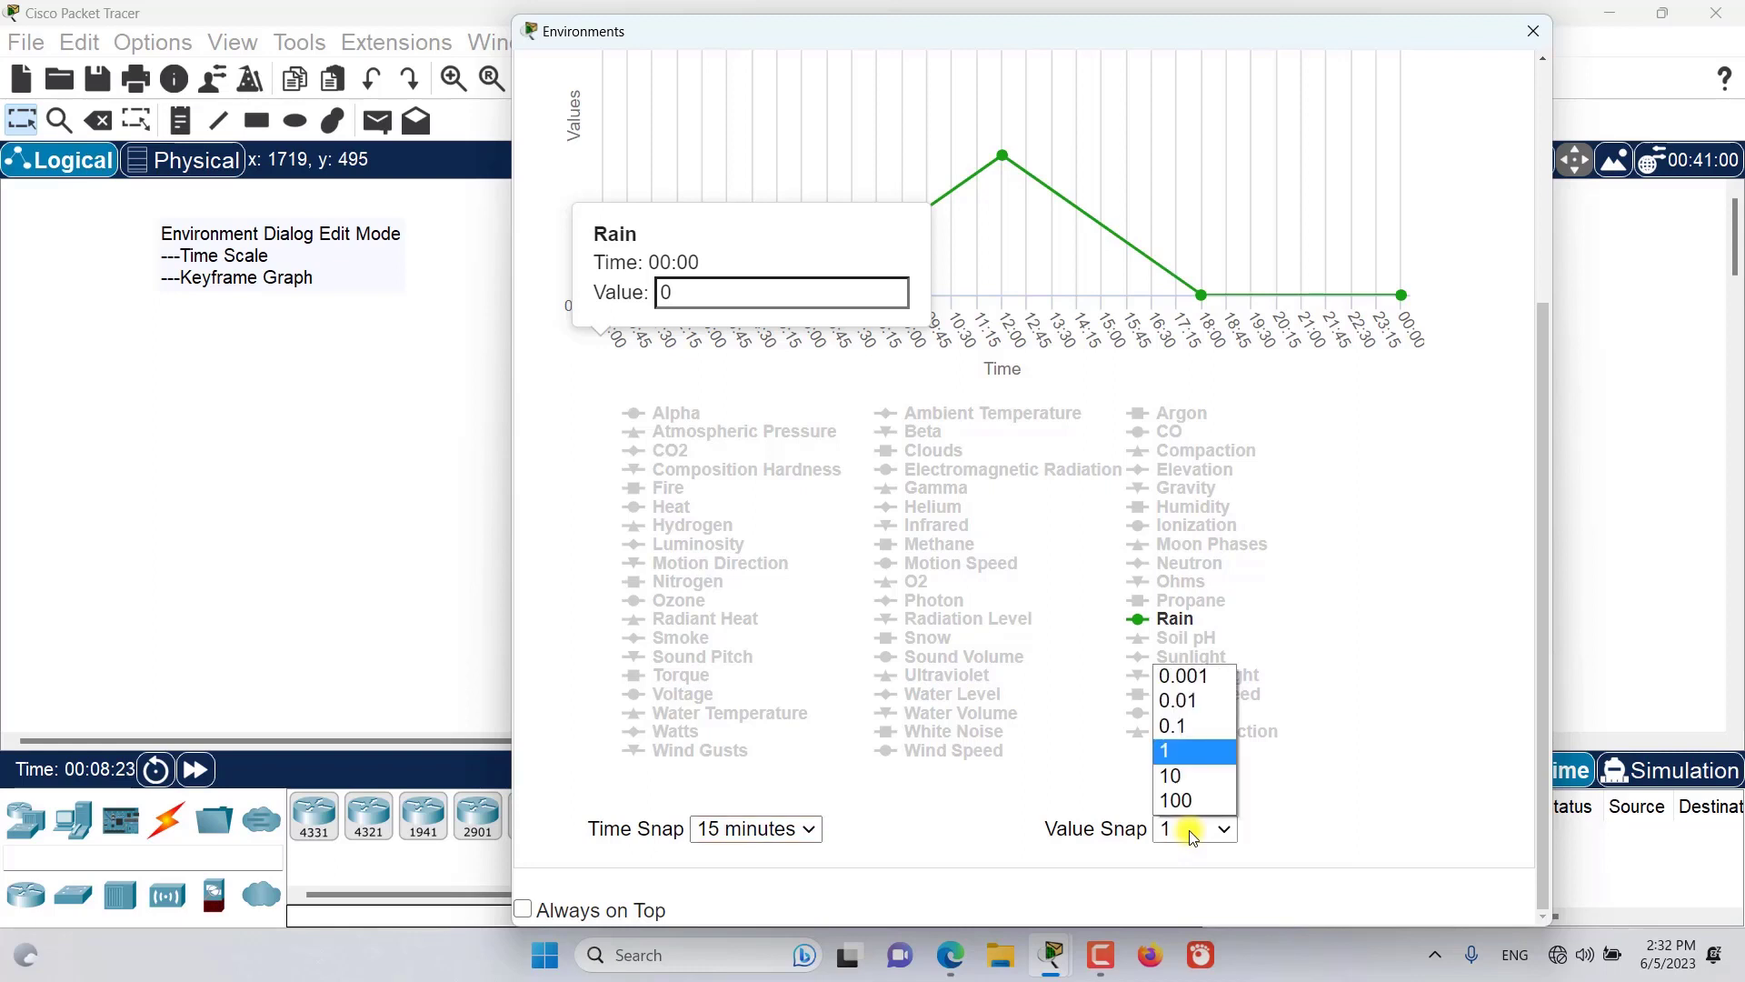
left_click(1187, 780)
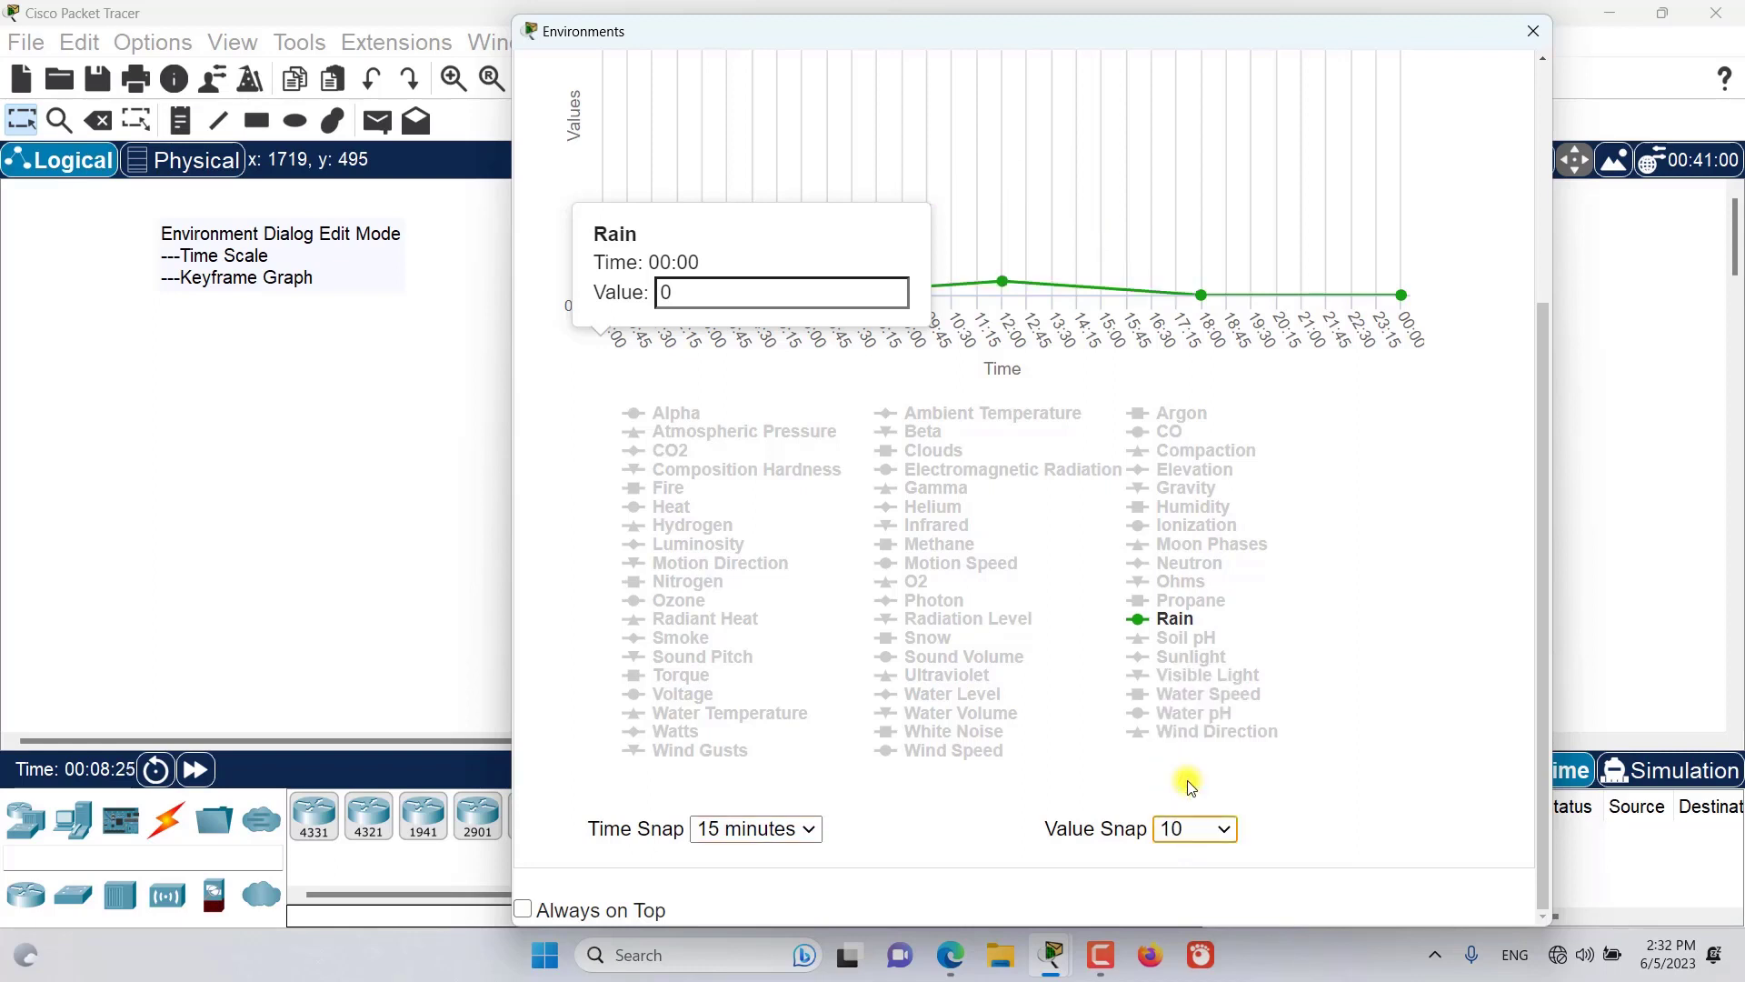
left_click(1192, 828)
left_click(1184, 802)
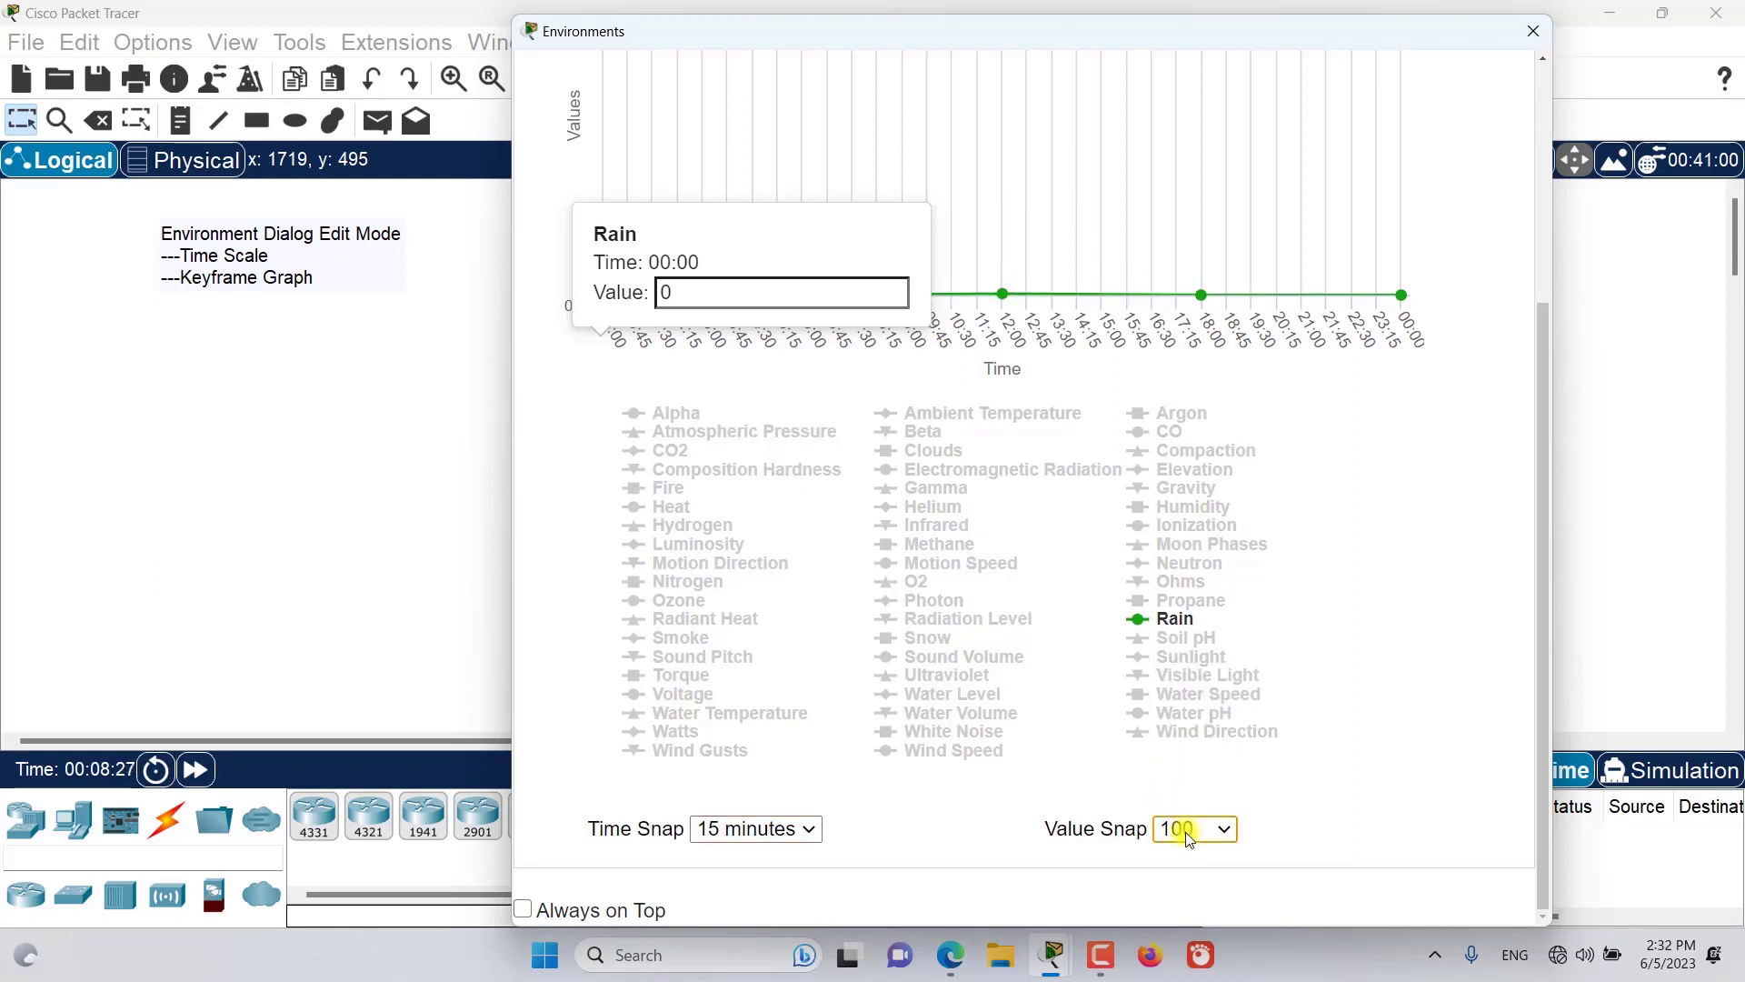
left_click(1187, 828)
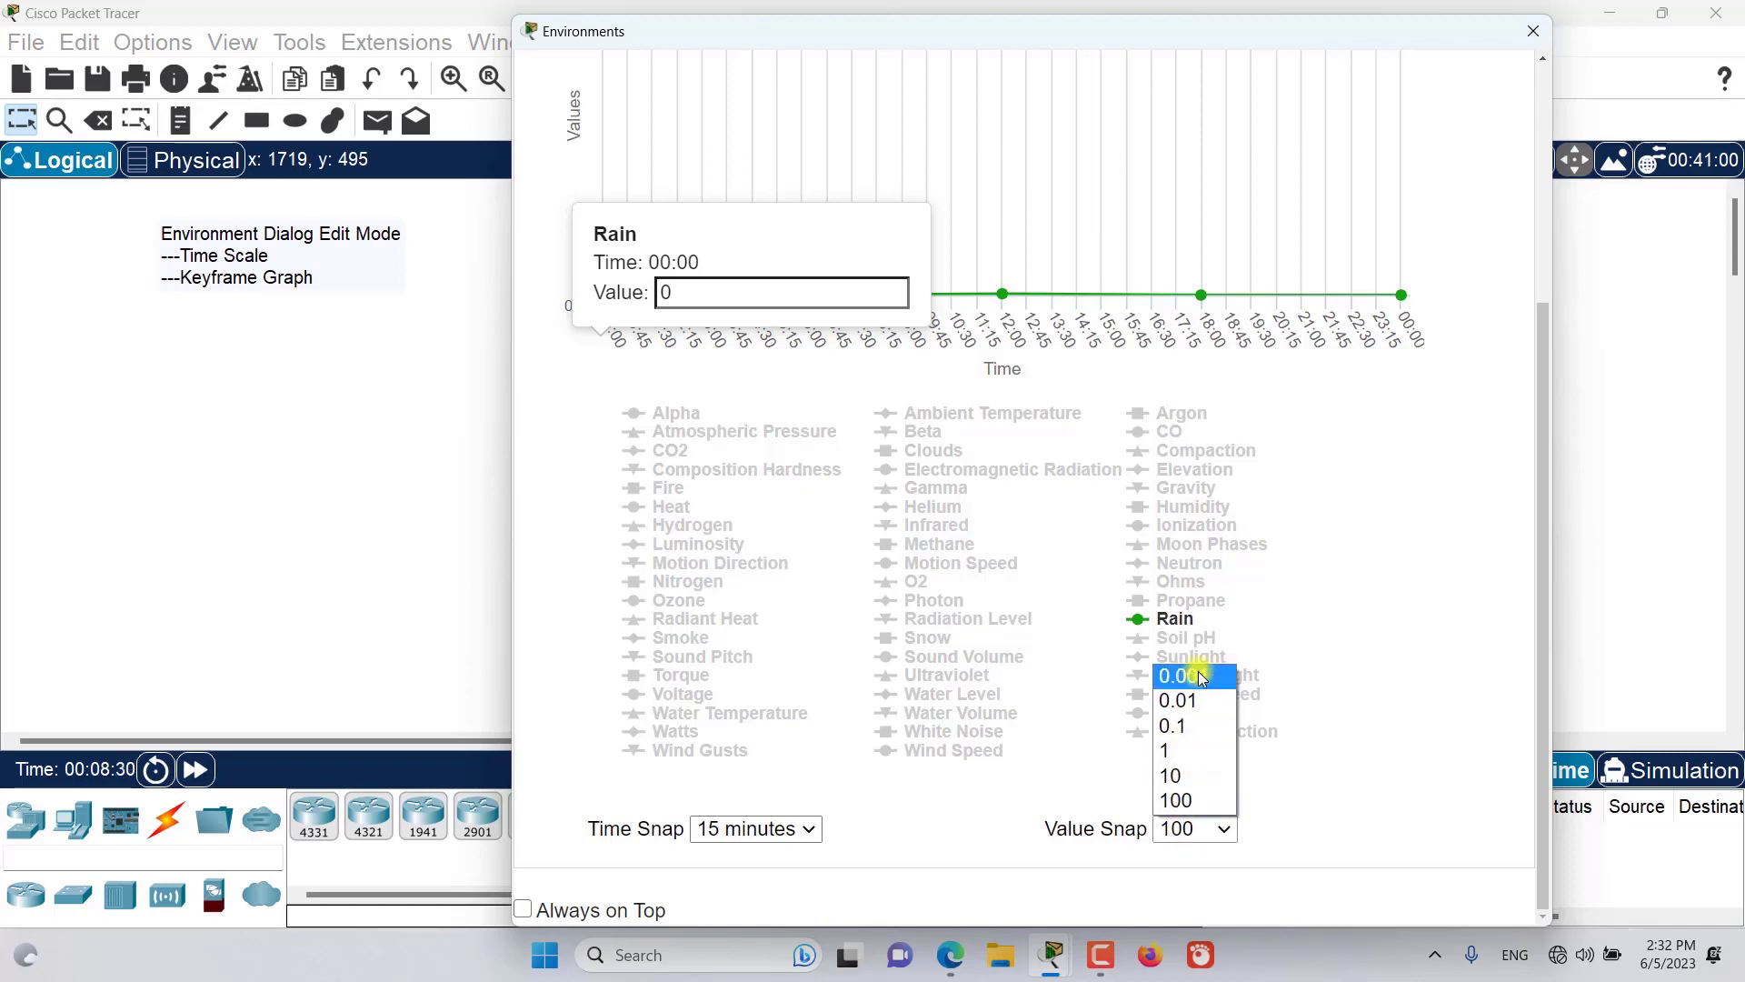
left_click(1192, 732)
scroll(1422, 651, "up", 4)
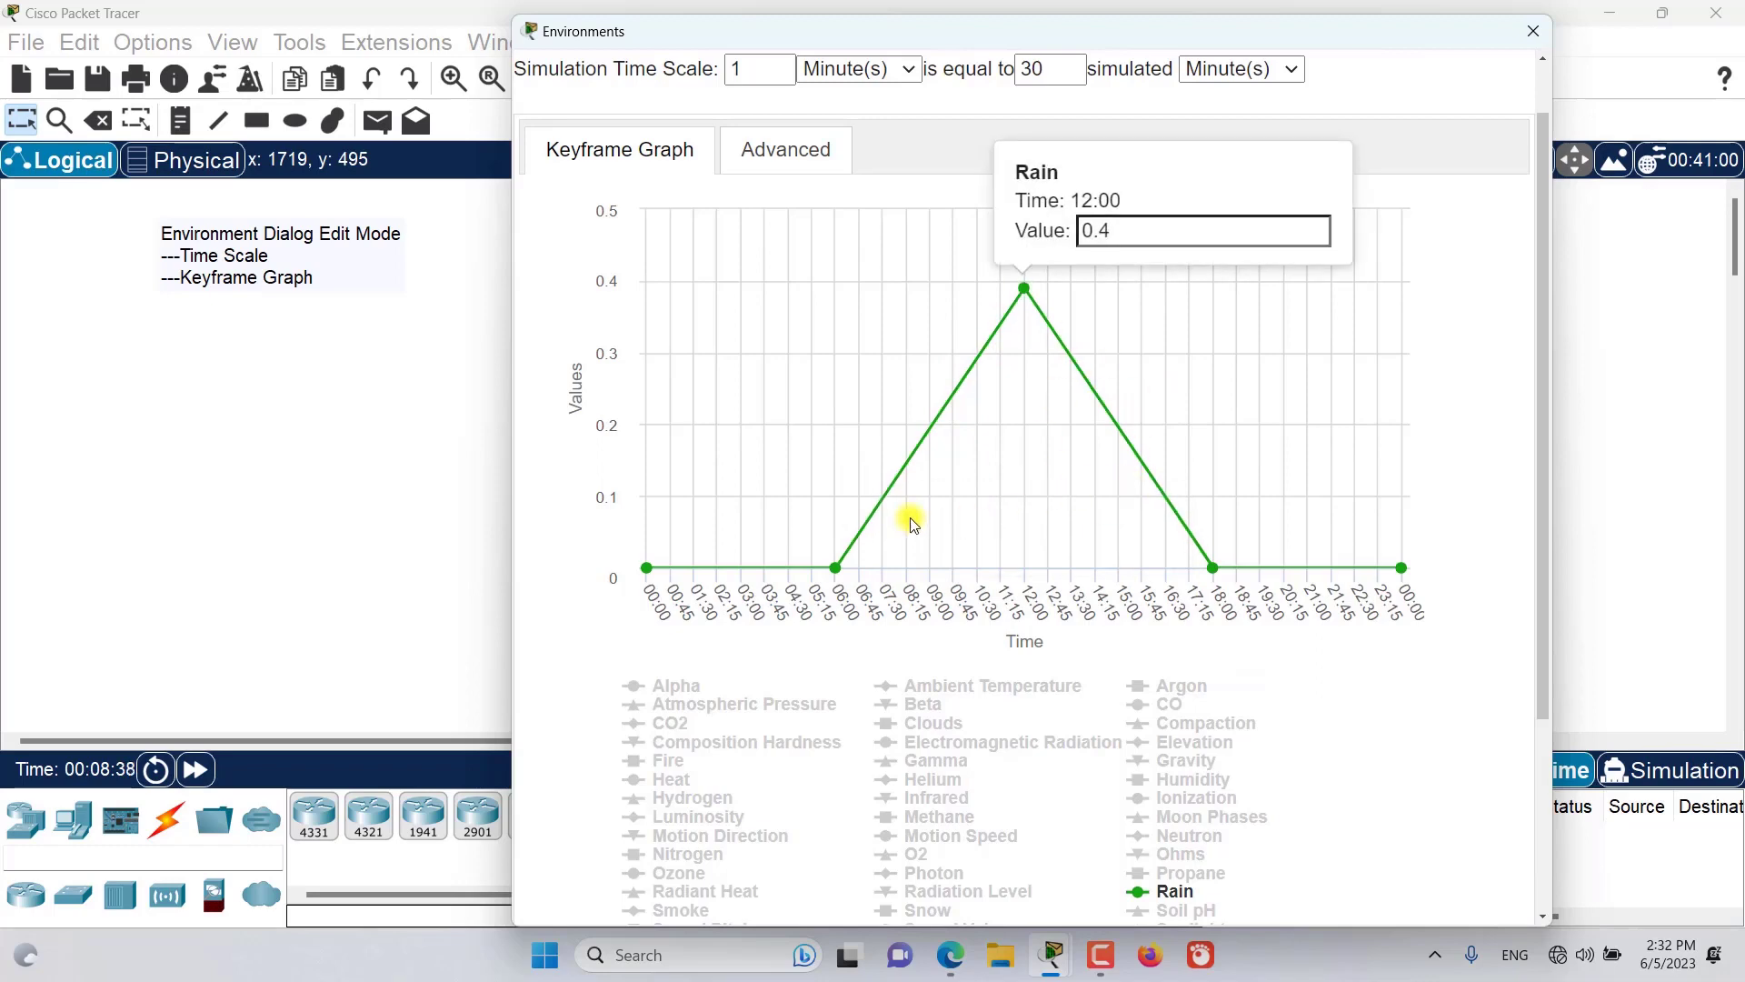
scroll(818, 712, "down", 3)
Step: Cycle Time Snap through 30 and 60 minutes, then return it to 15 minutes
left_click(764, 883)
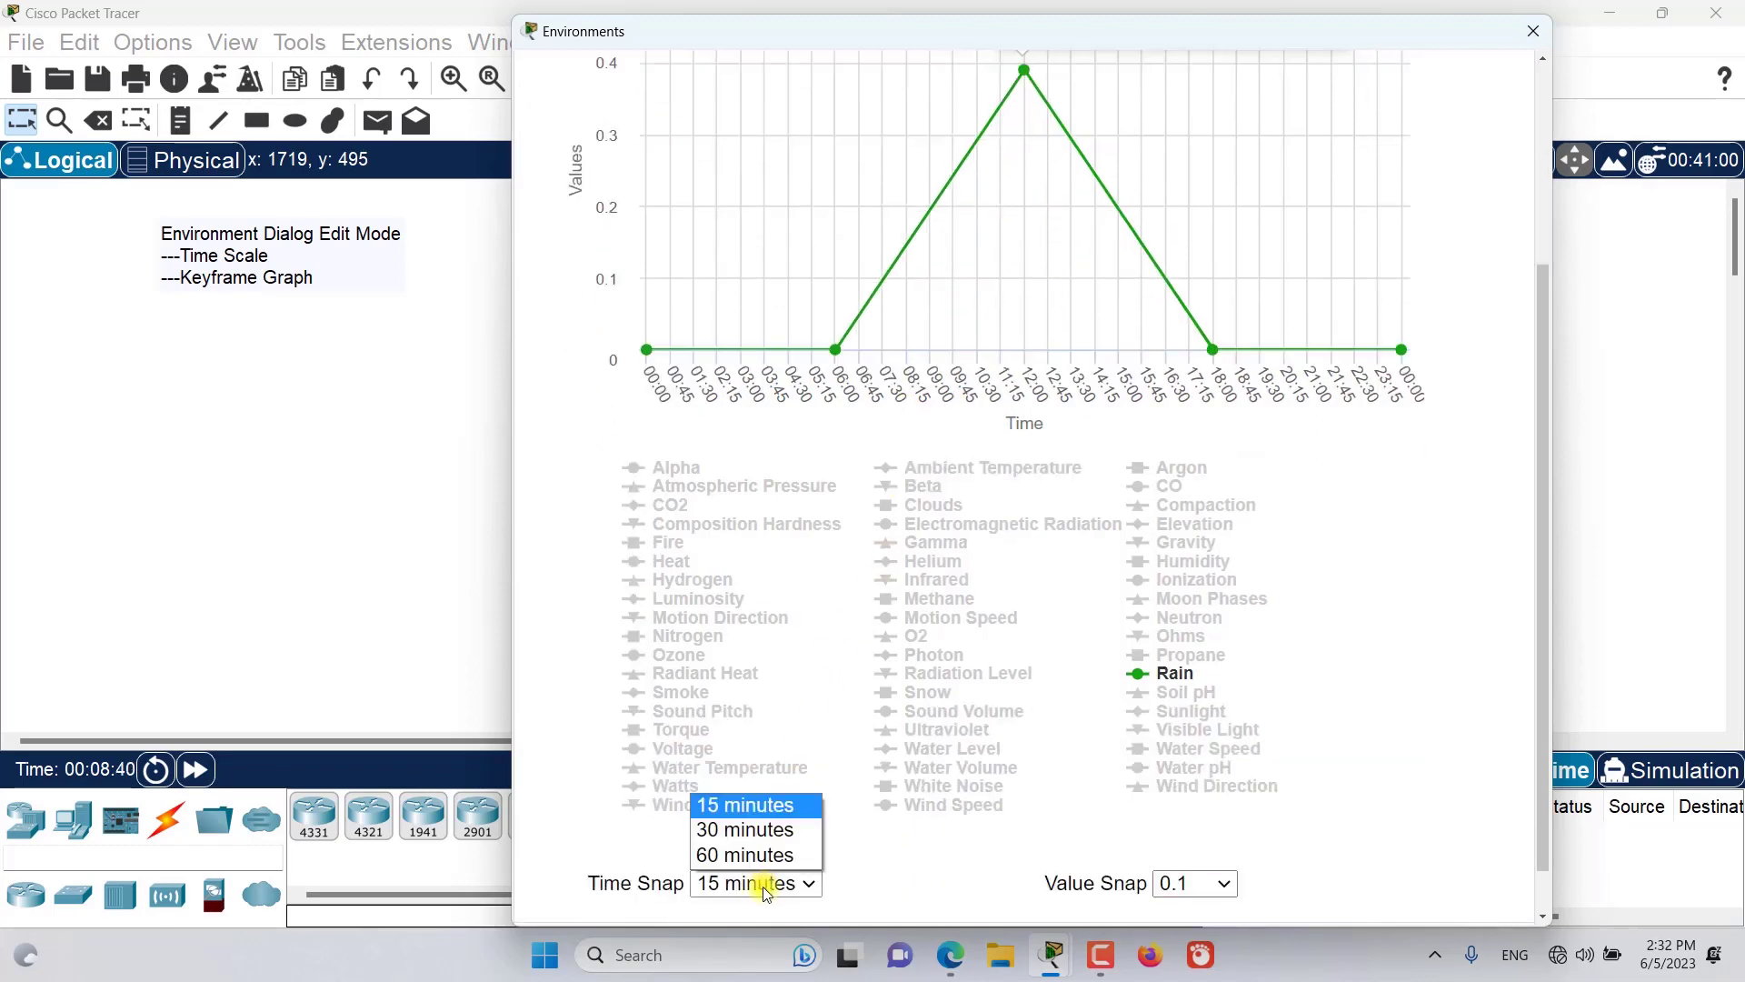
left_click(760, 831)
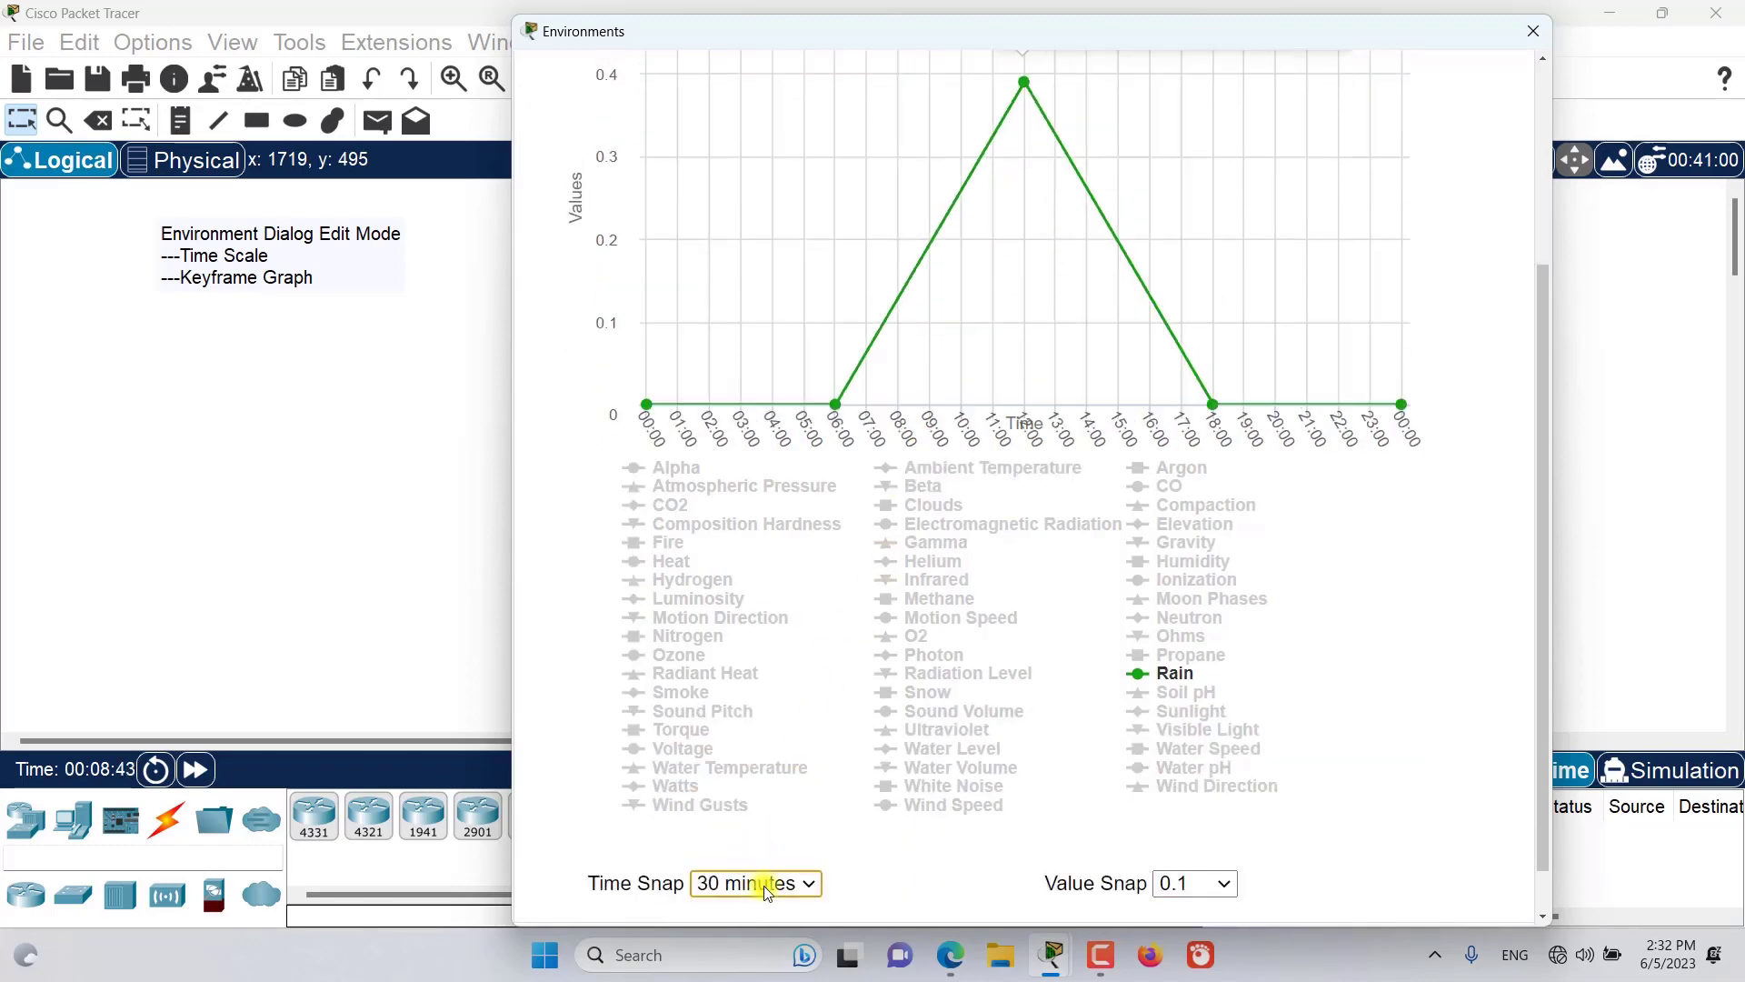
left_click(763, 883)
left_click(756, 852)
left_click(755, 884)
left_click(766, 811)
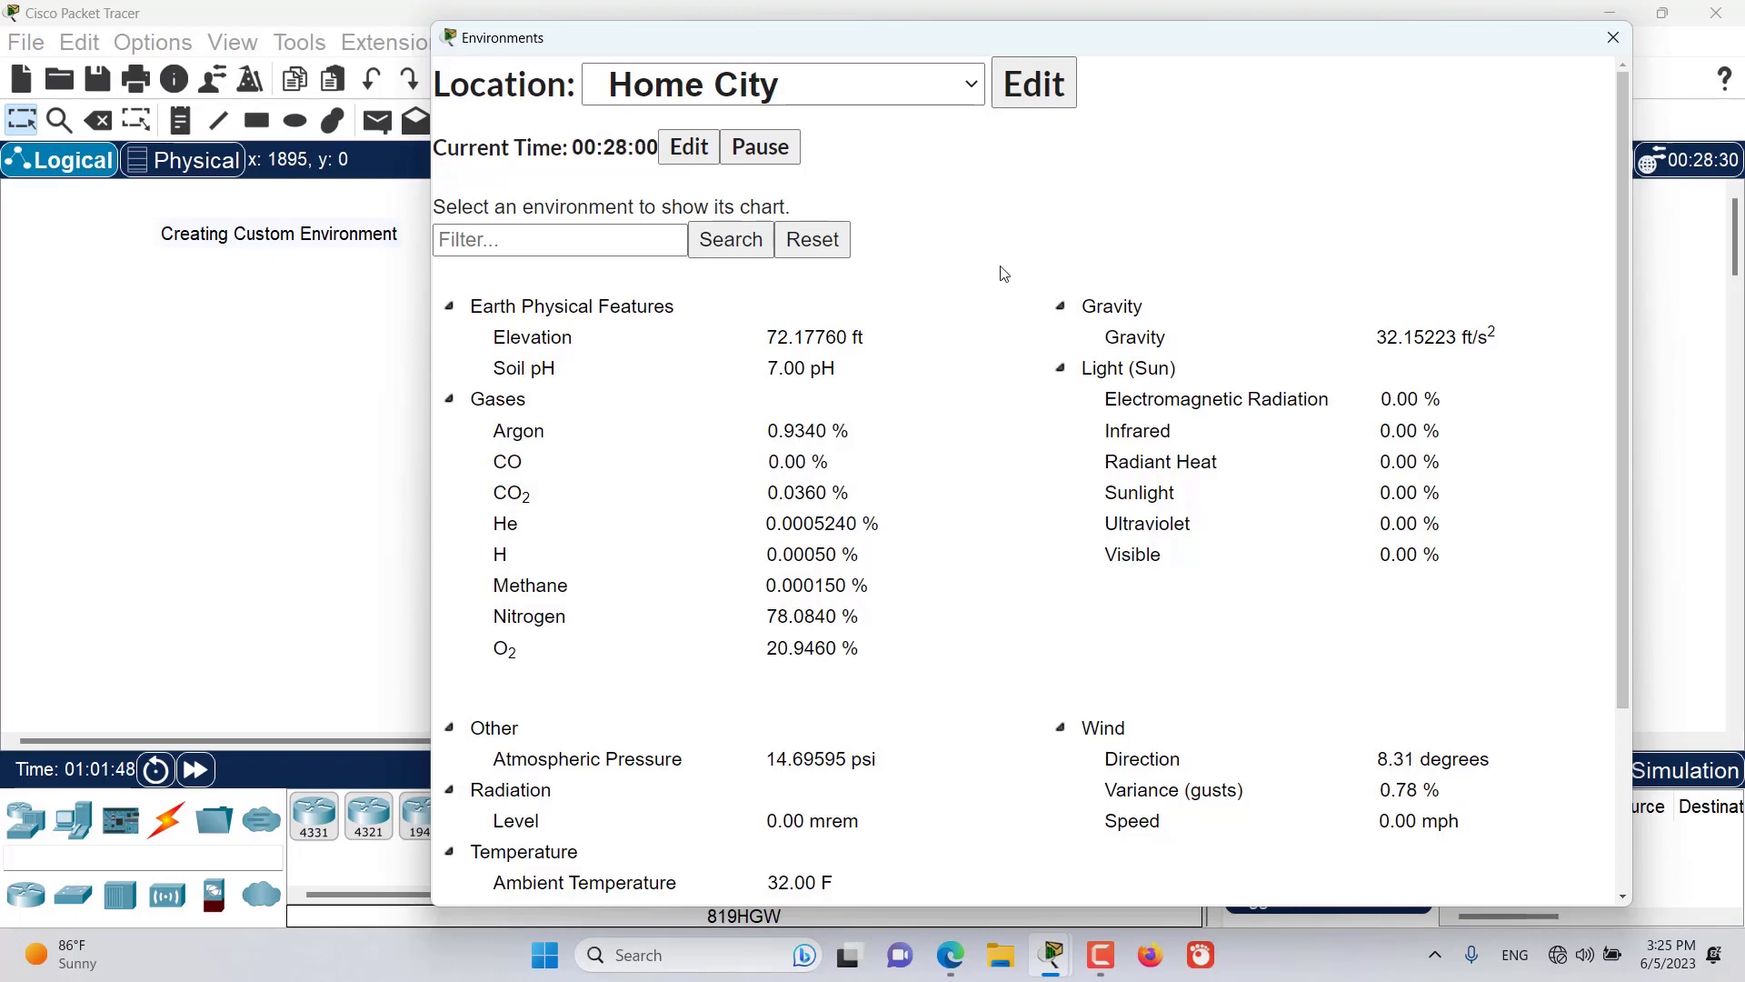
Step: Put the Home City environment into edit mode and show its Advanced settings
left_click(1027, 98)
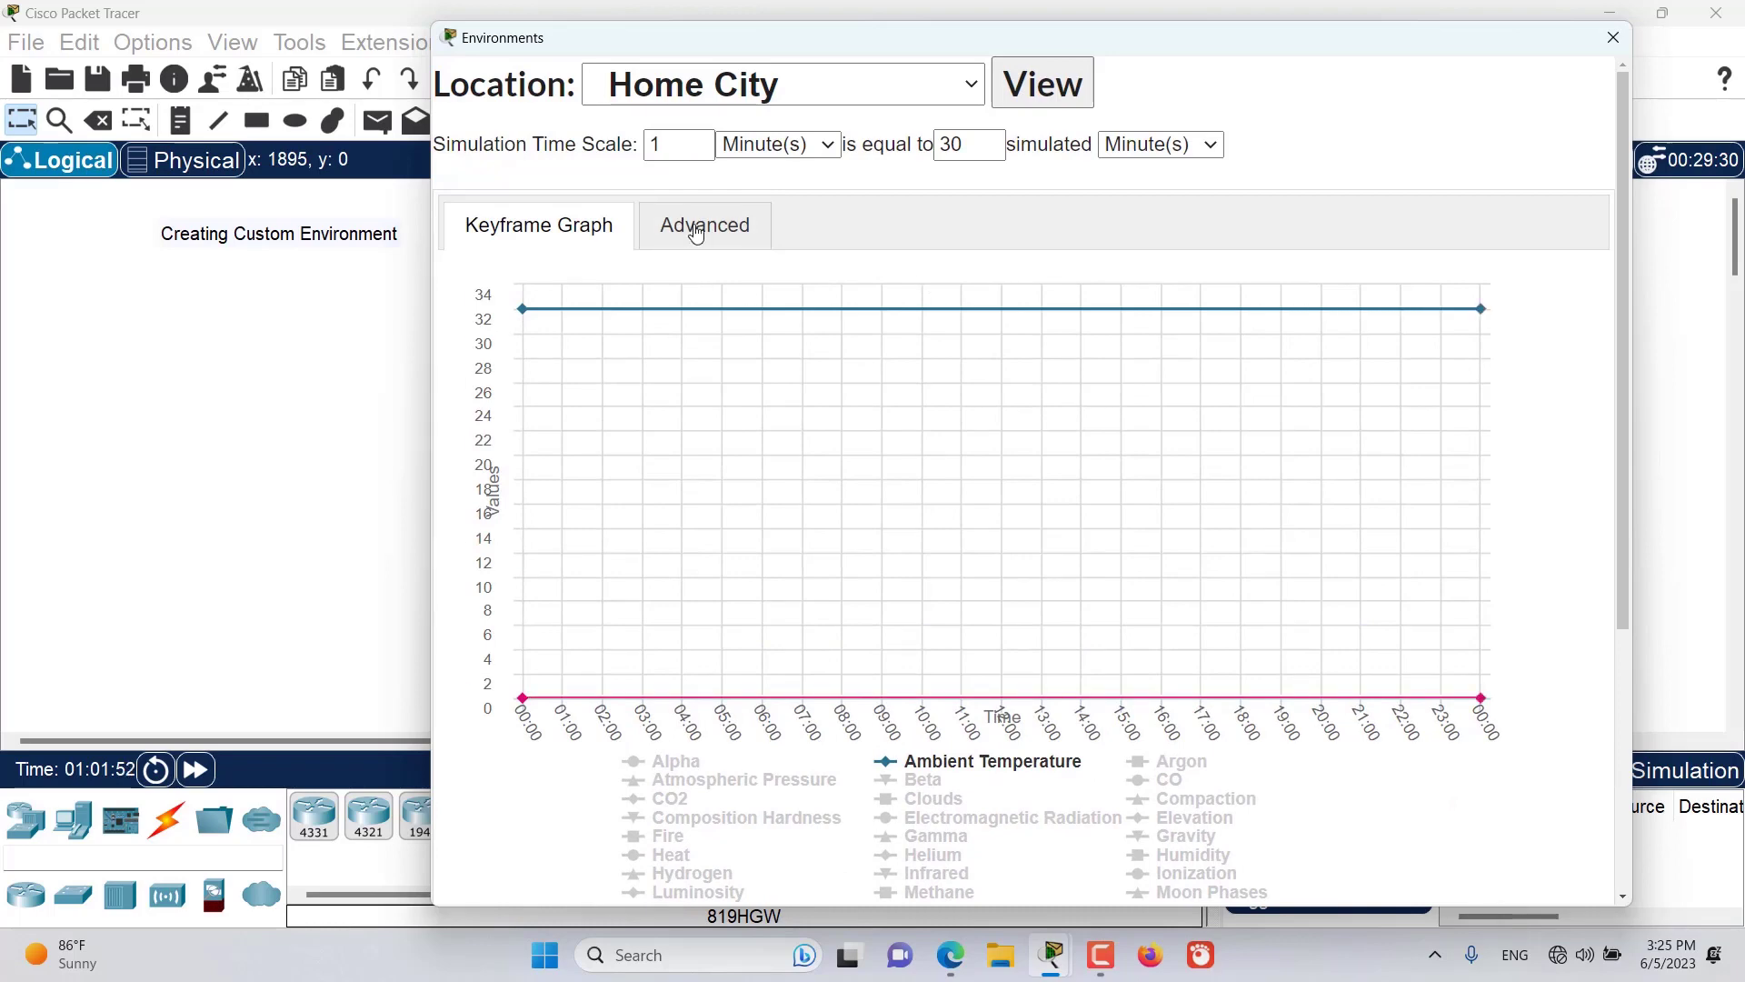
left_click(696, 227)
scroll(1064, 495, "down", 3)
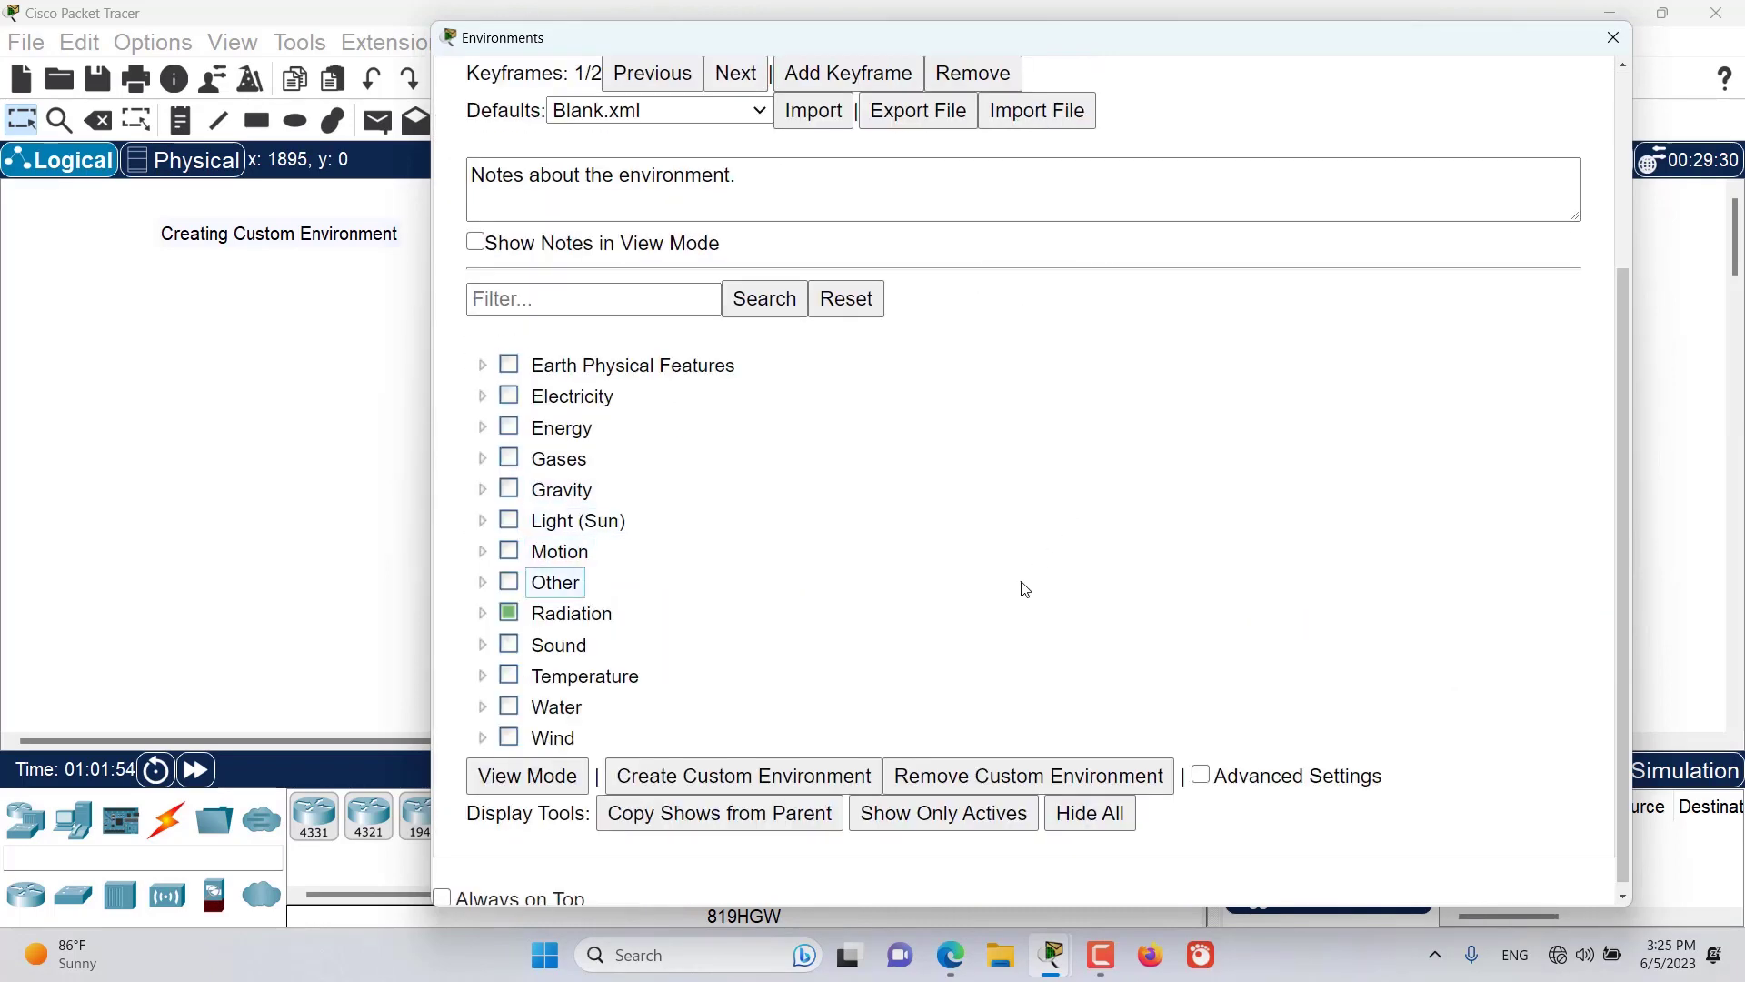
Step: Start a custom environment and keep Radiation as its category
left_click(737, 788)
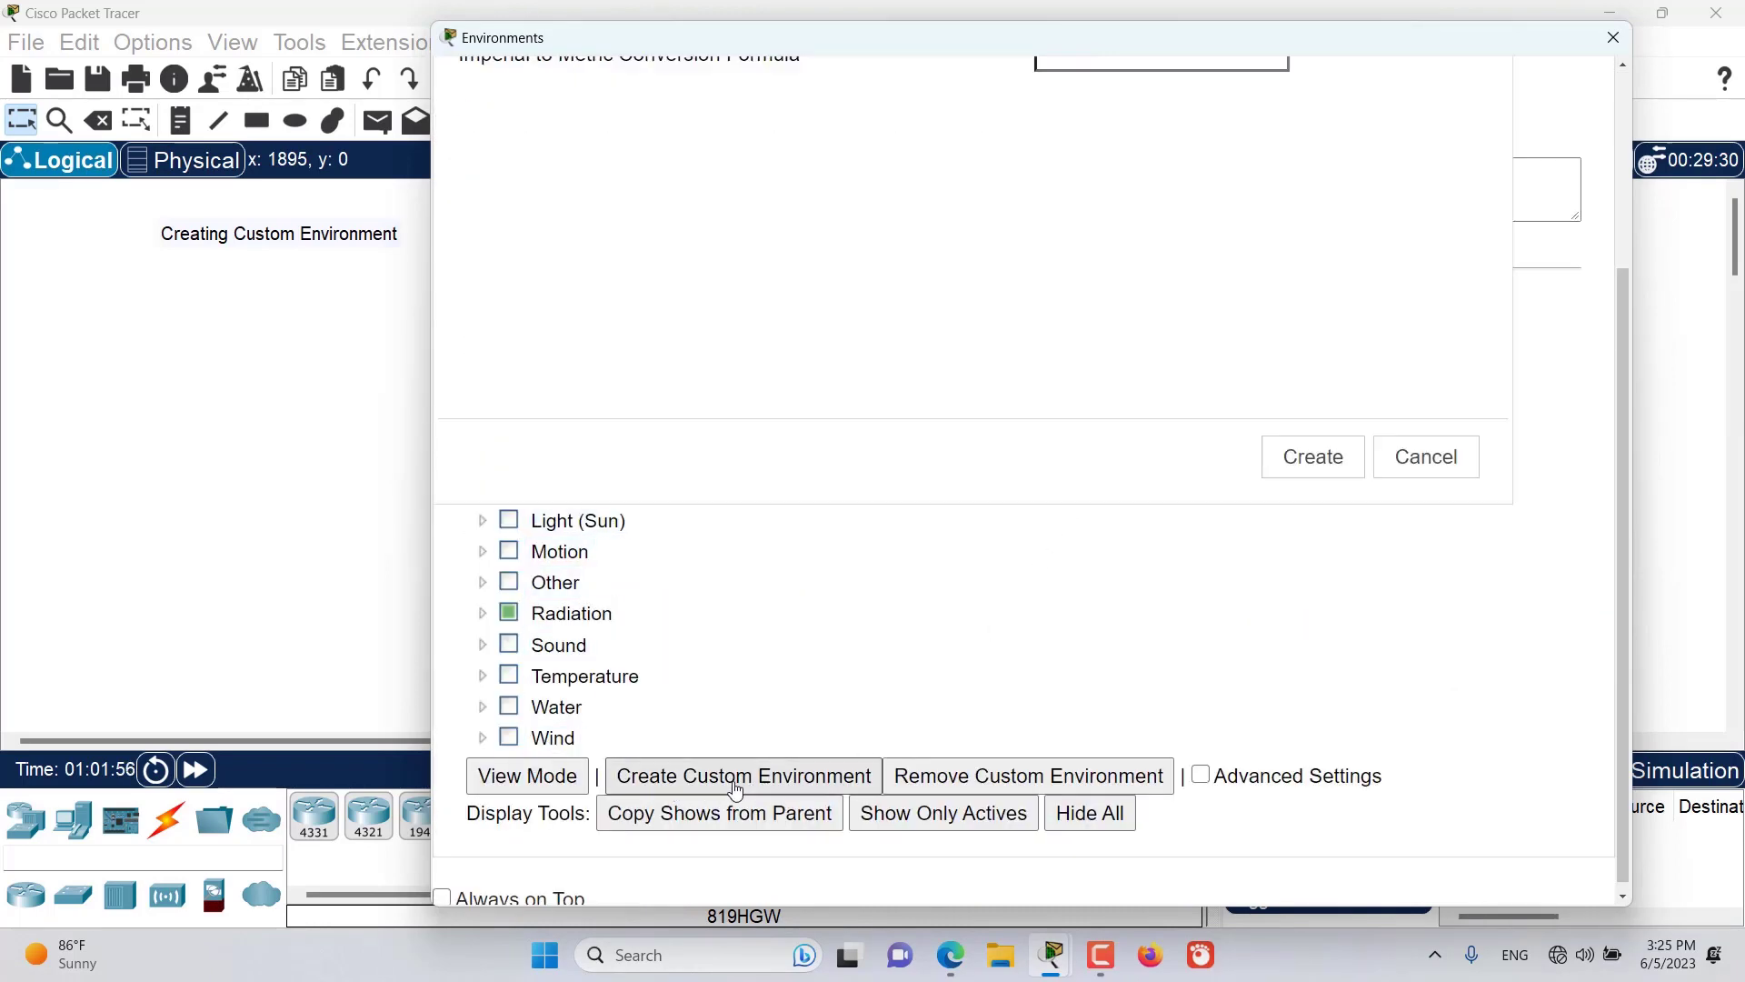
scroll(869, 651, "up", 3)
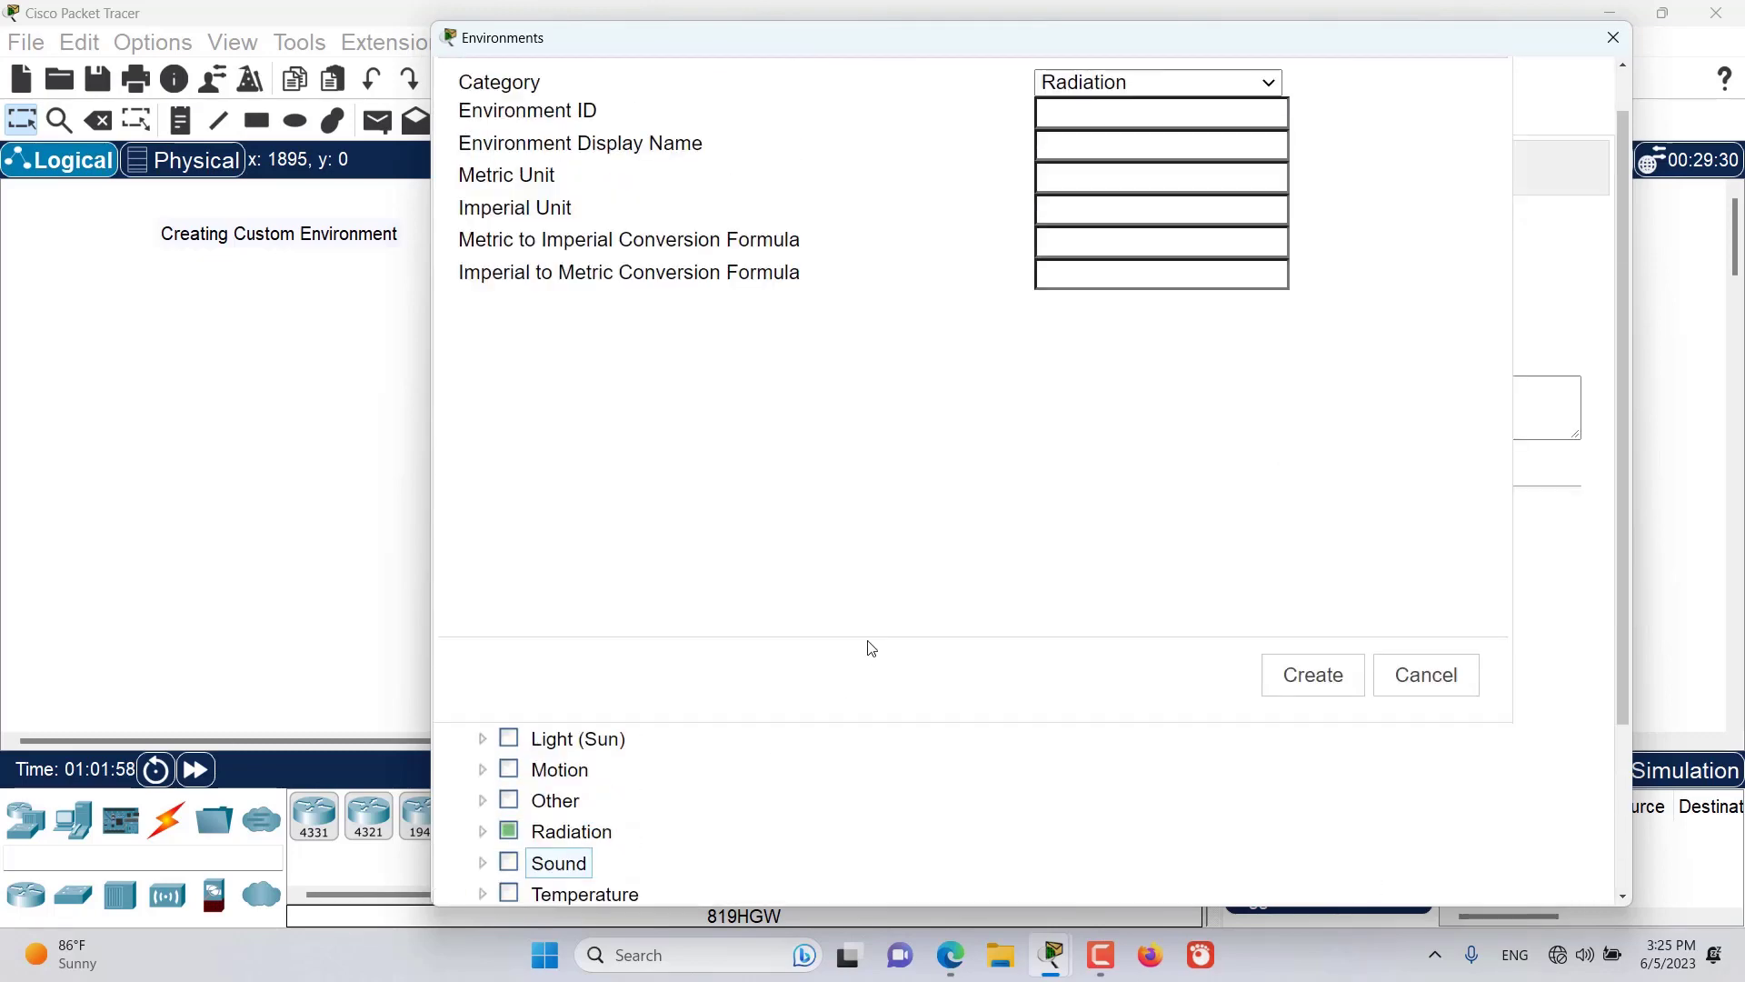
left_click_drag(683, 79, 755, 92)
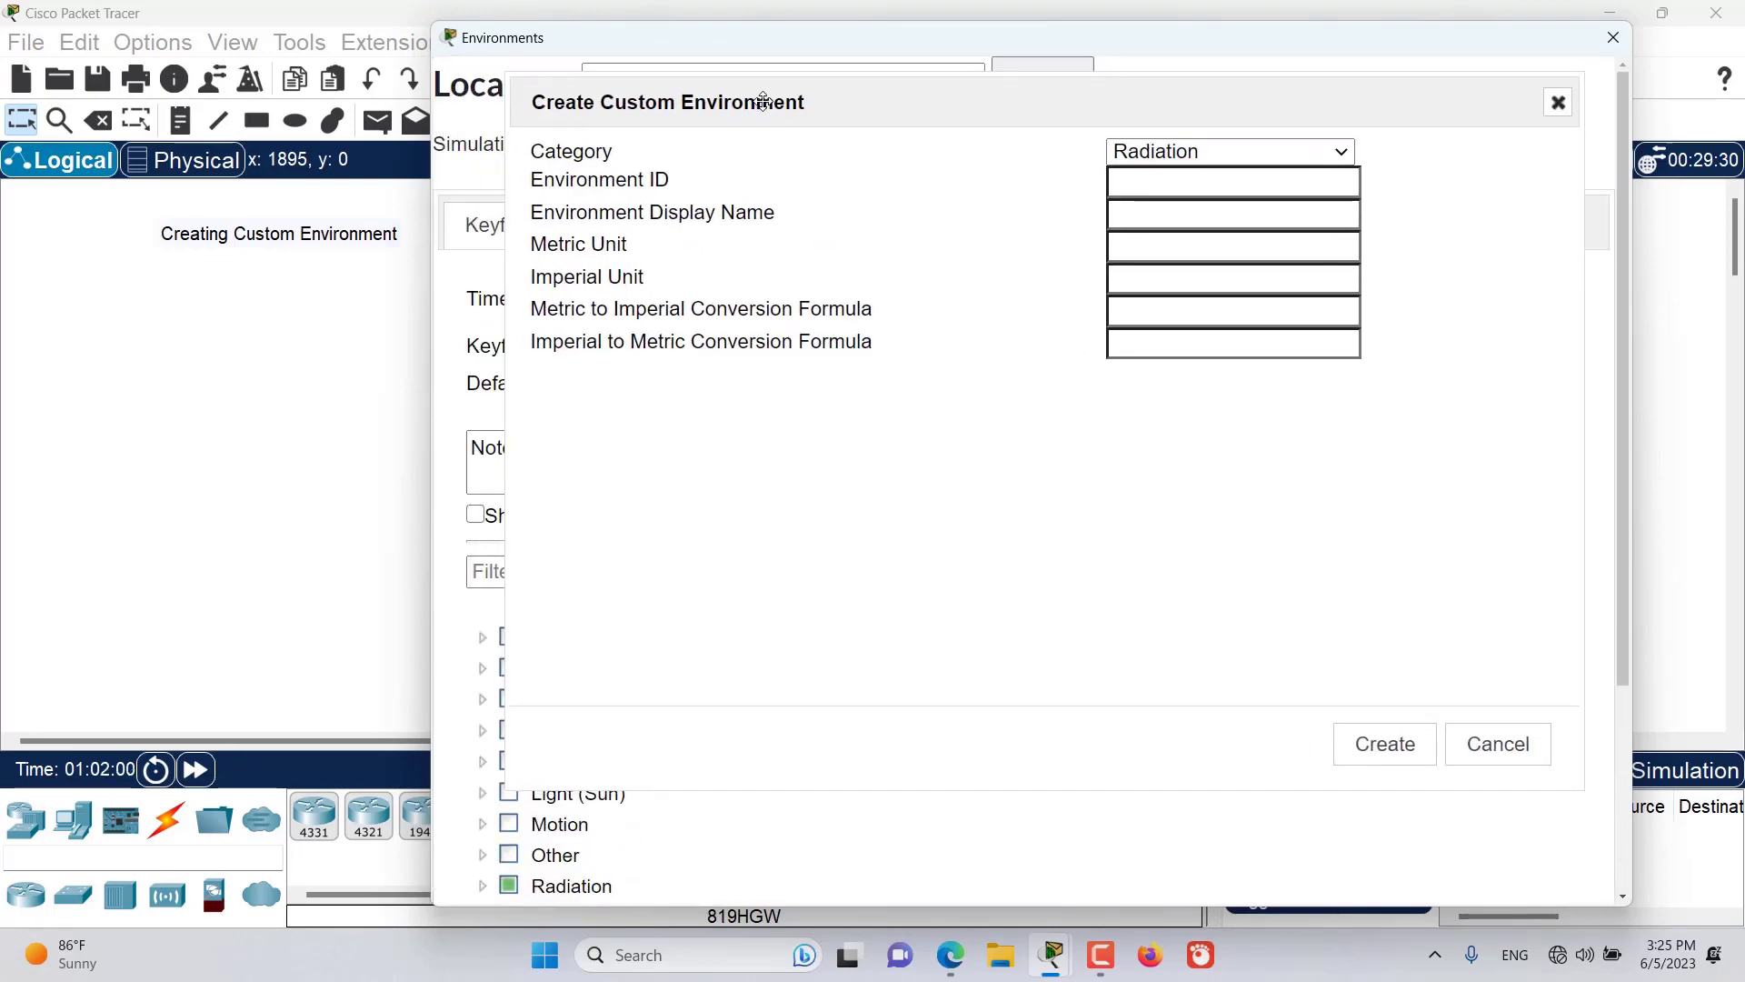
left_click(1173, 152)
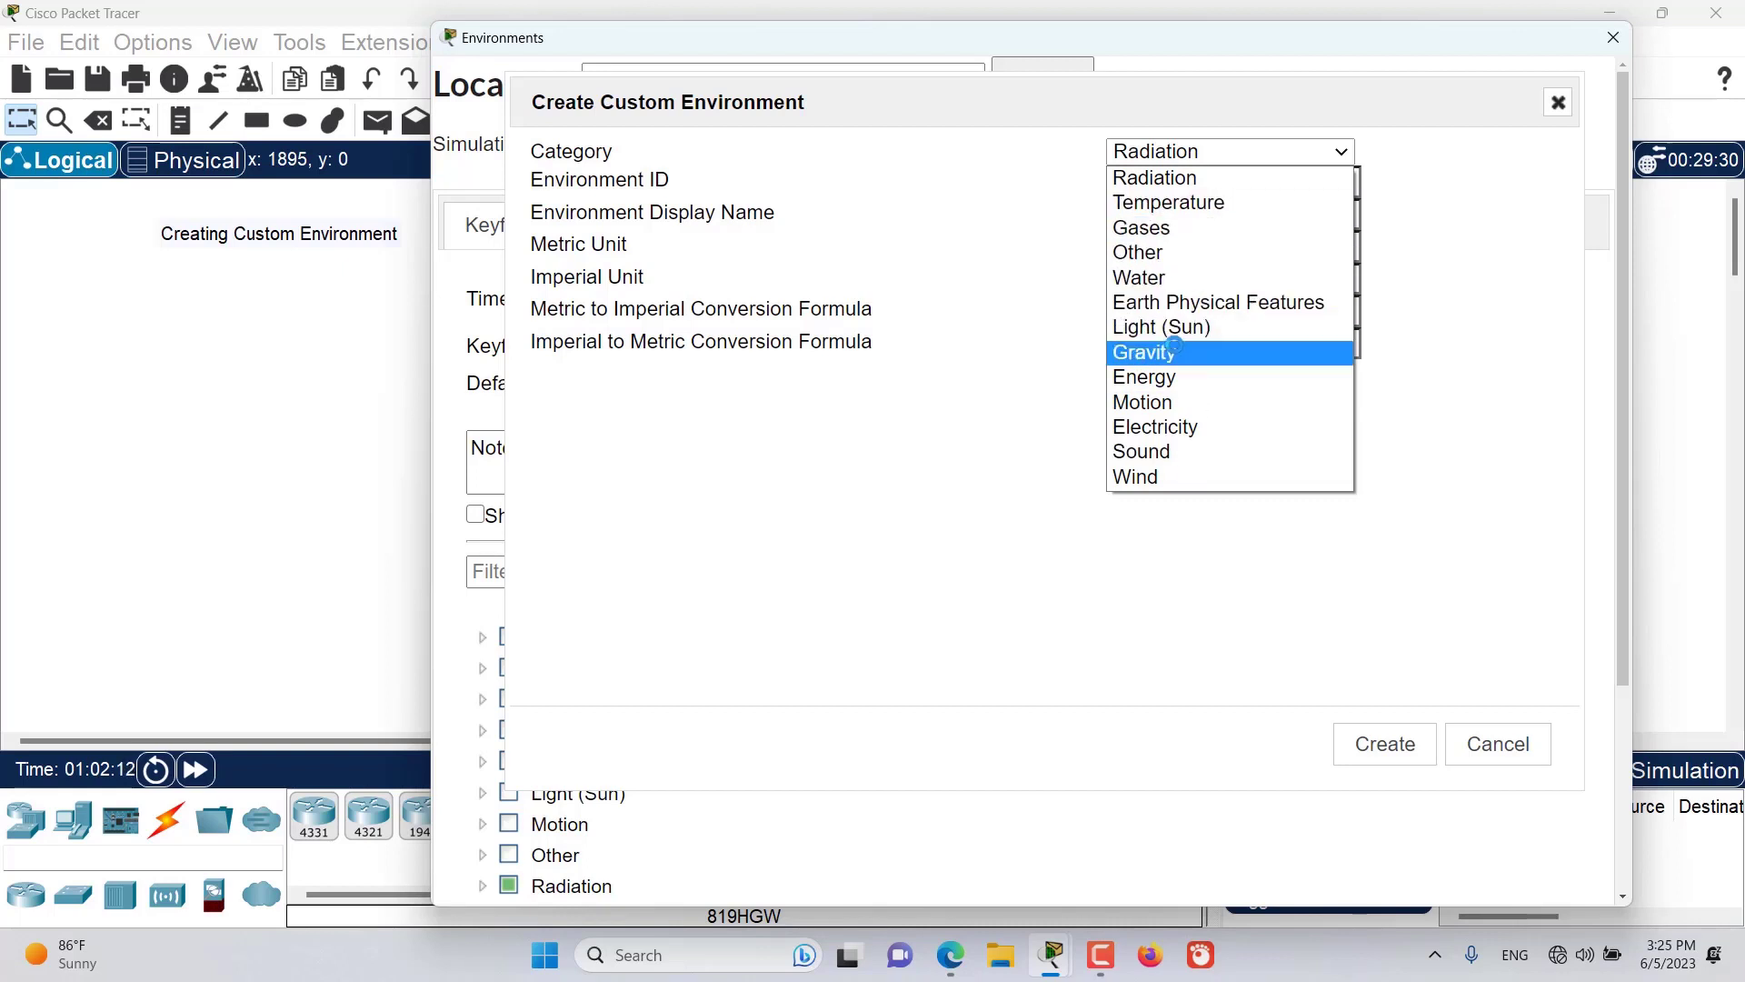
left_click(1056, 234)
Step: Step through the Environment ID, display name, metric and imperial unit fields to the conversion formula
left_click(1146, 187)
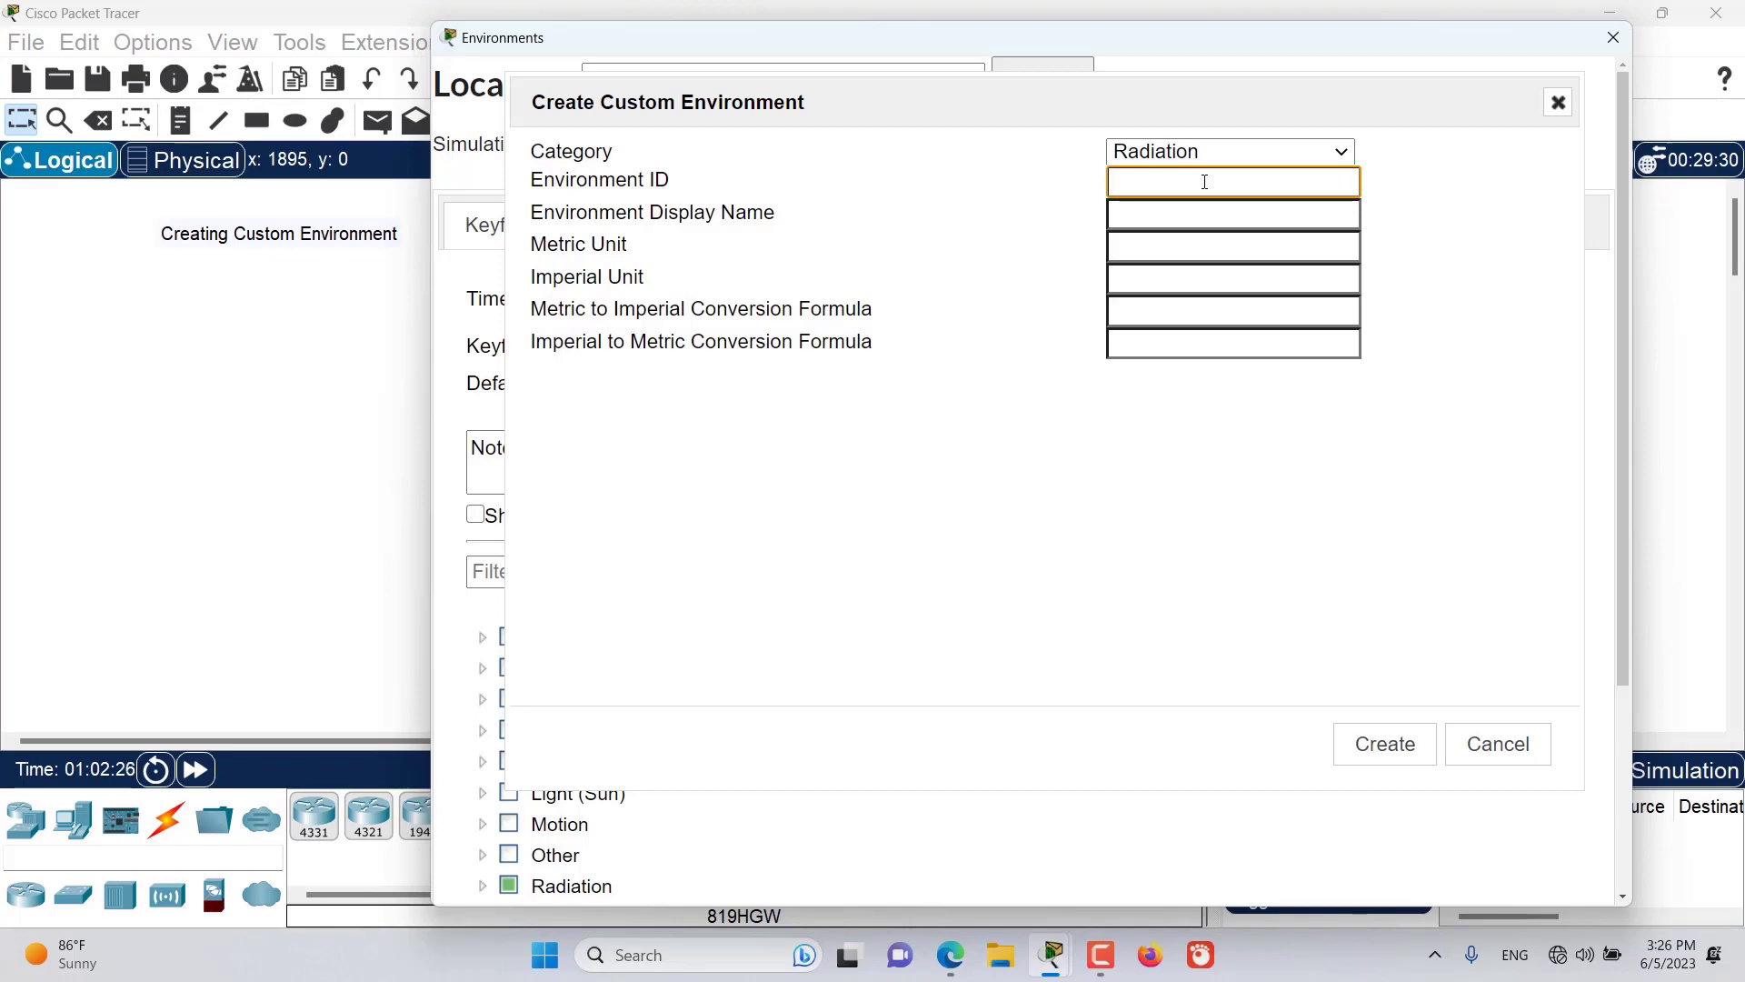
left_click(1200, 216)
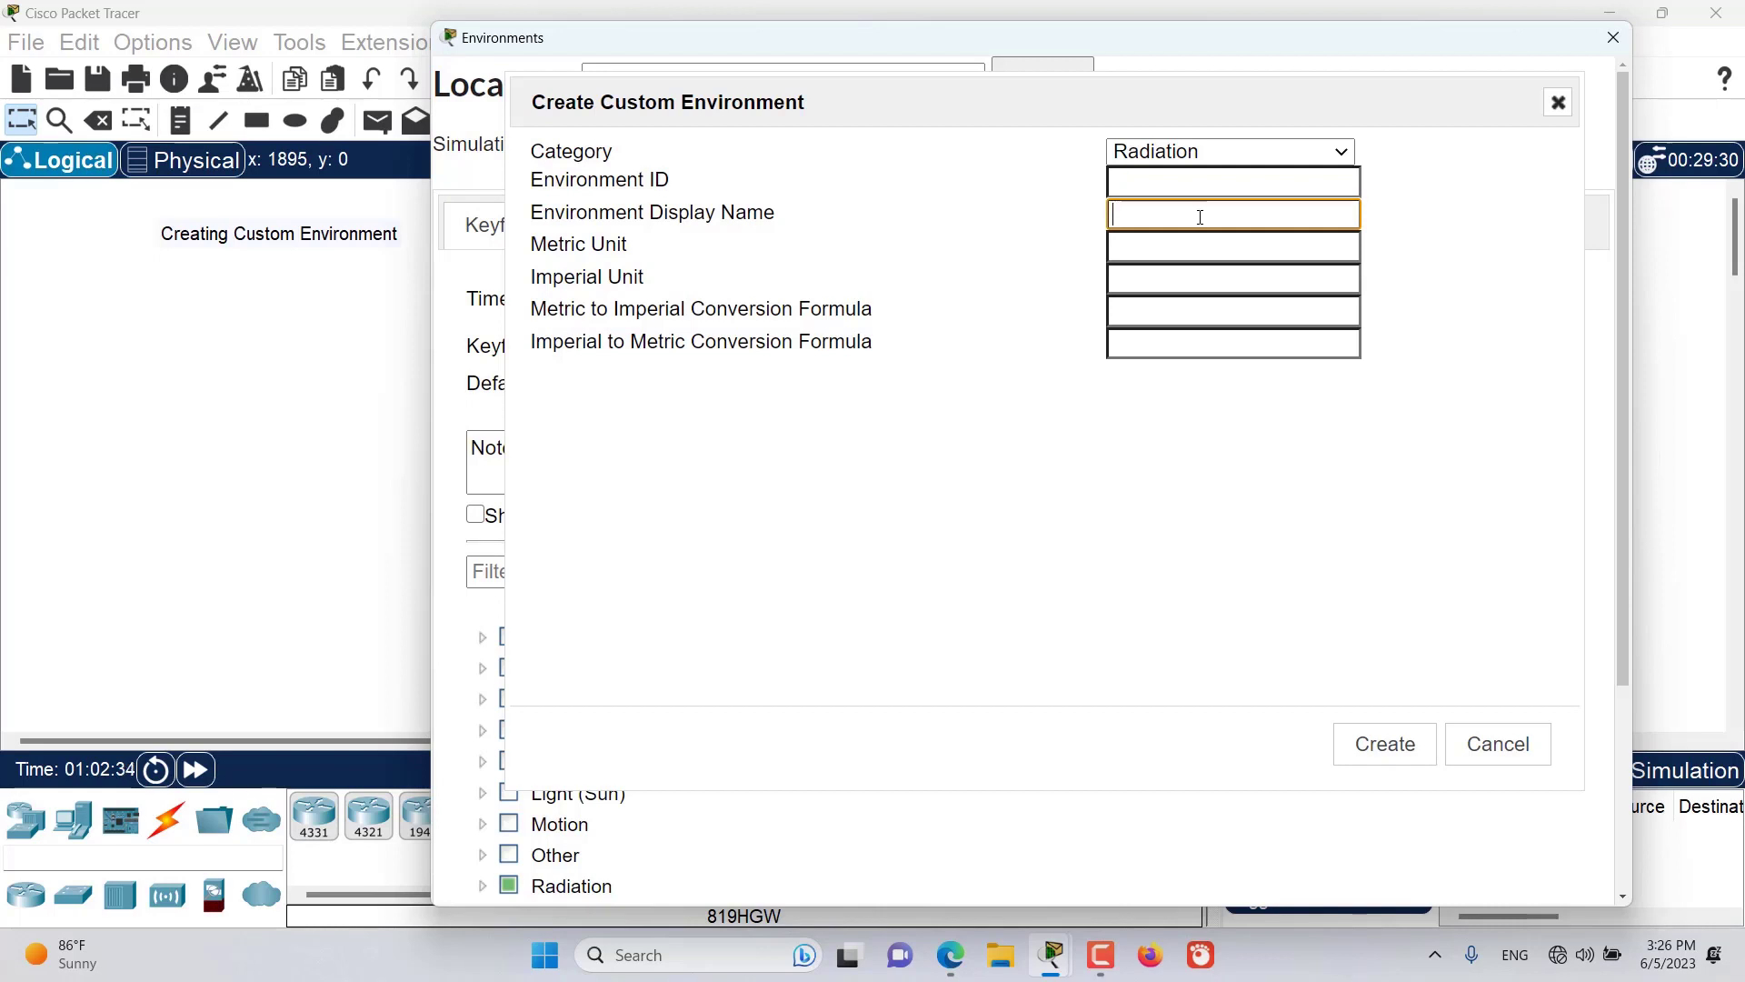
left_click(1173, 248)
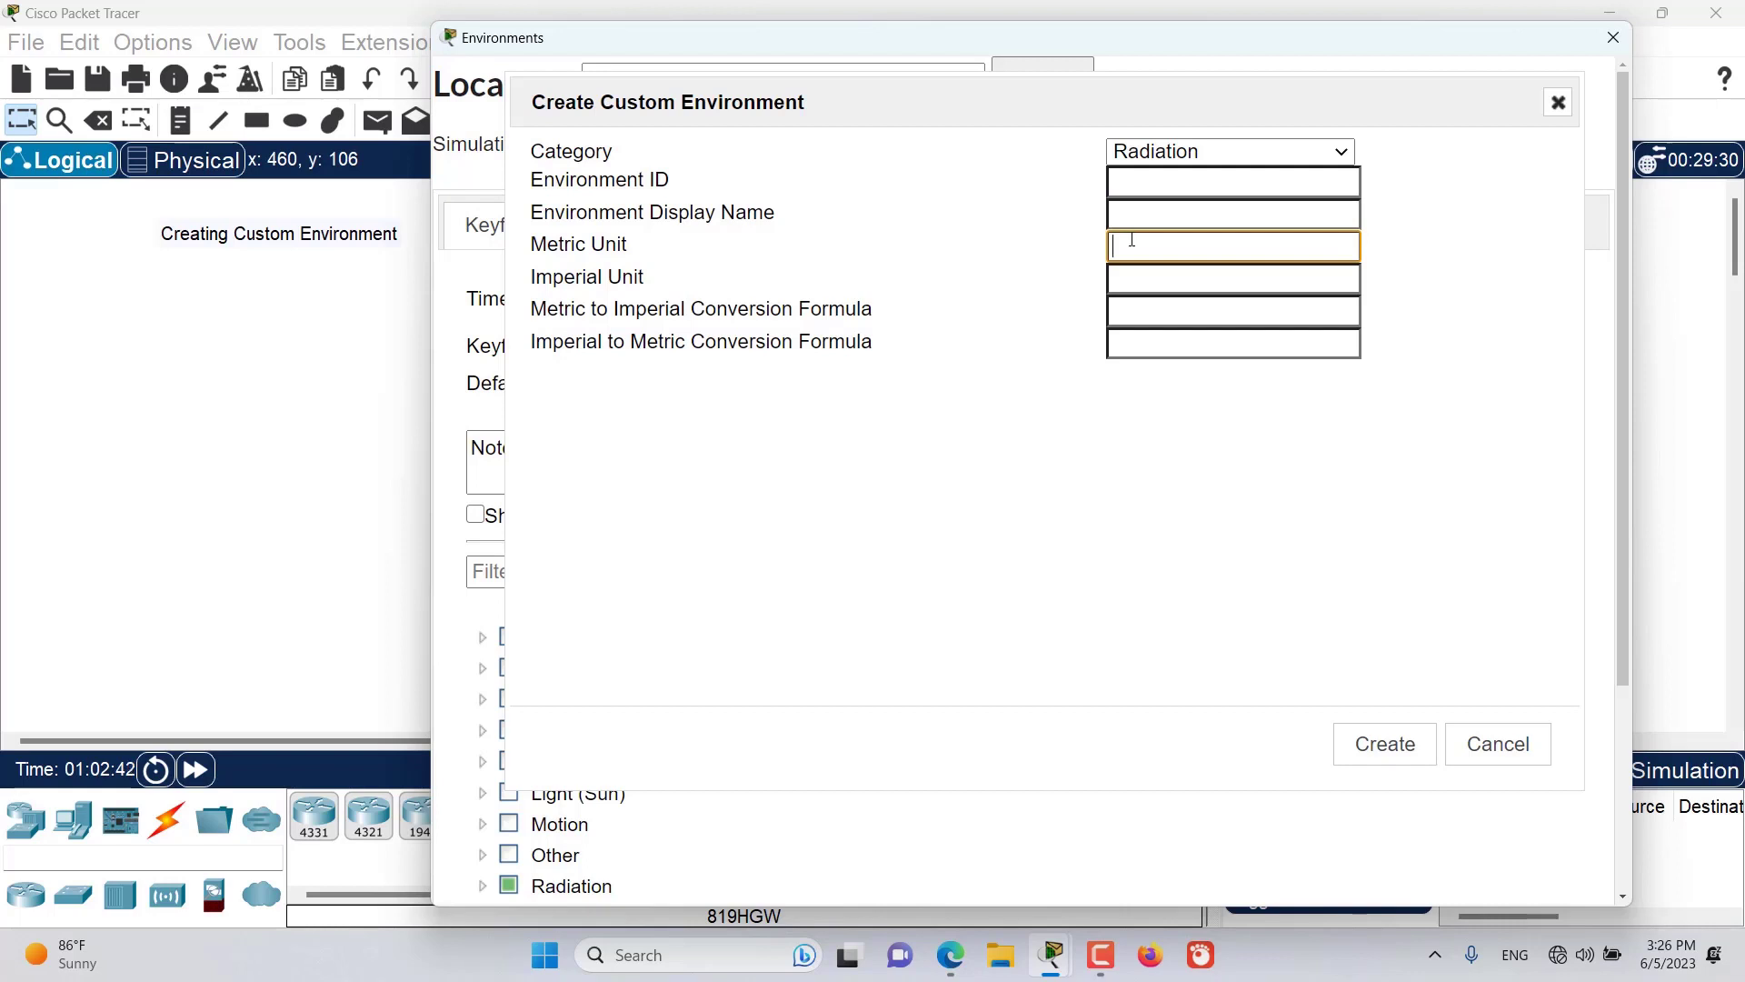
left_click(1141, 278)
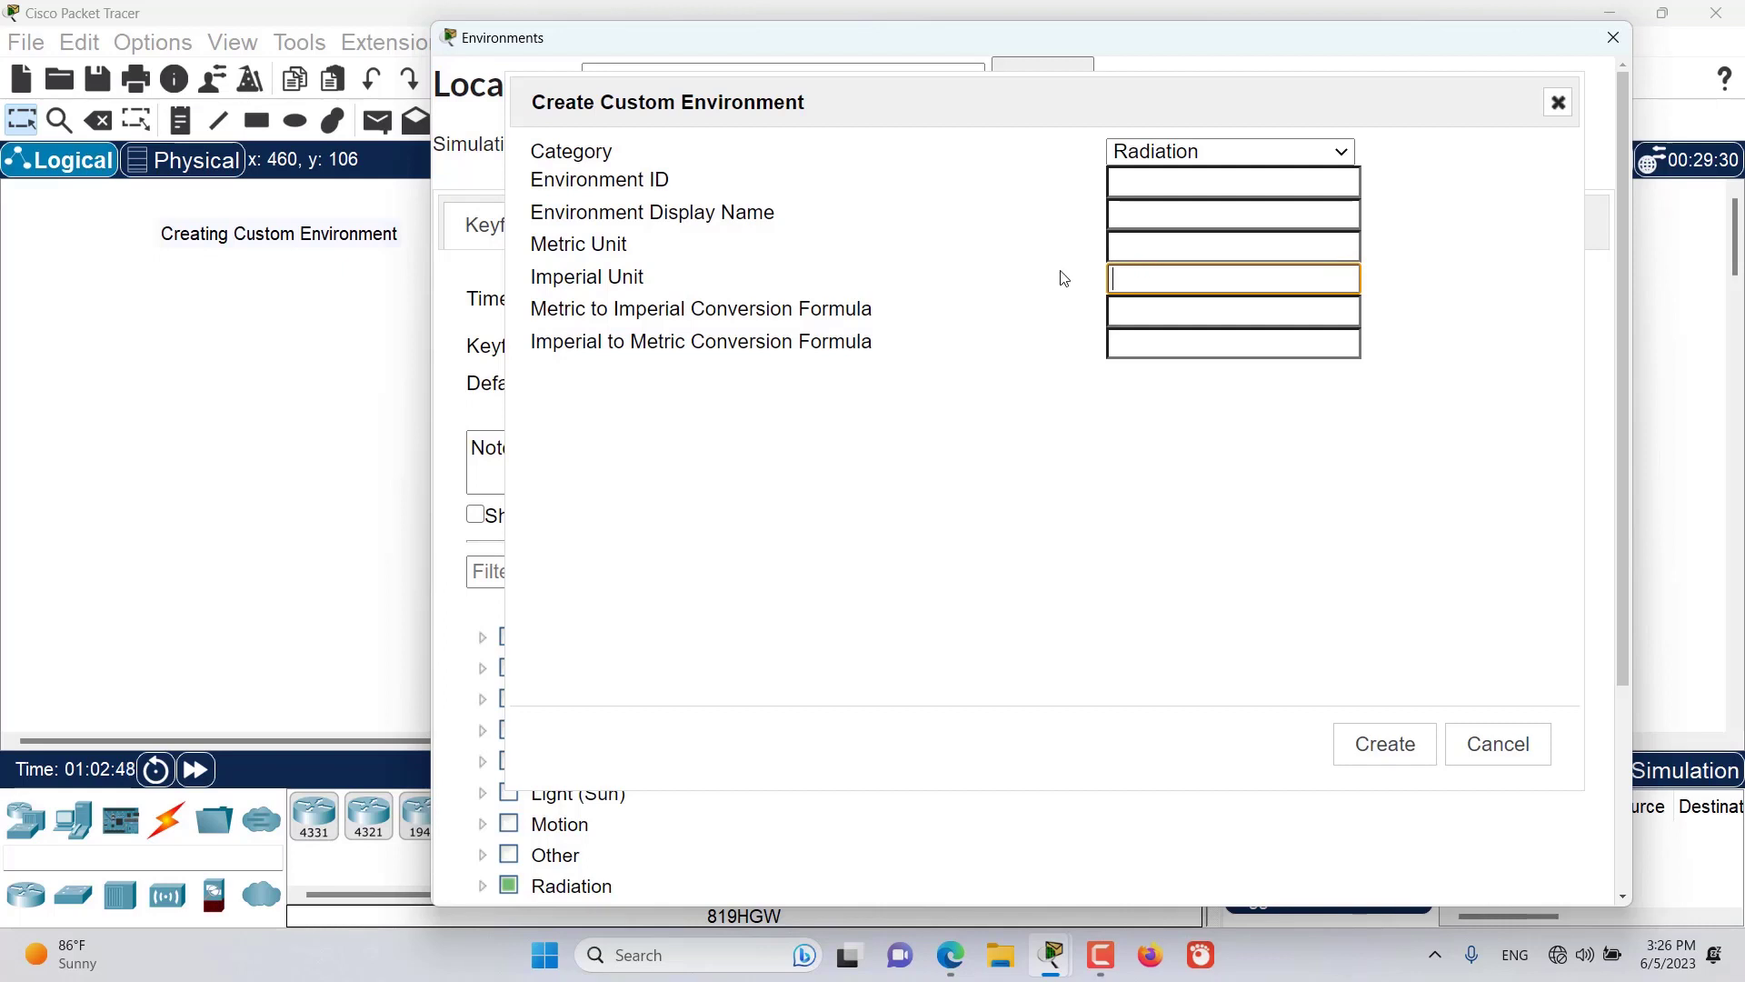
left_click(1153, 313)
Step: Enter conversion formulas 'x=metric value' and 'x=imperial value', attempt Create, and dismiss the required-items alert
type("x")
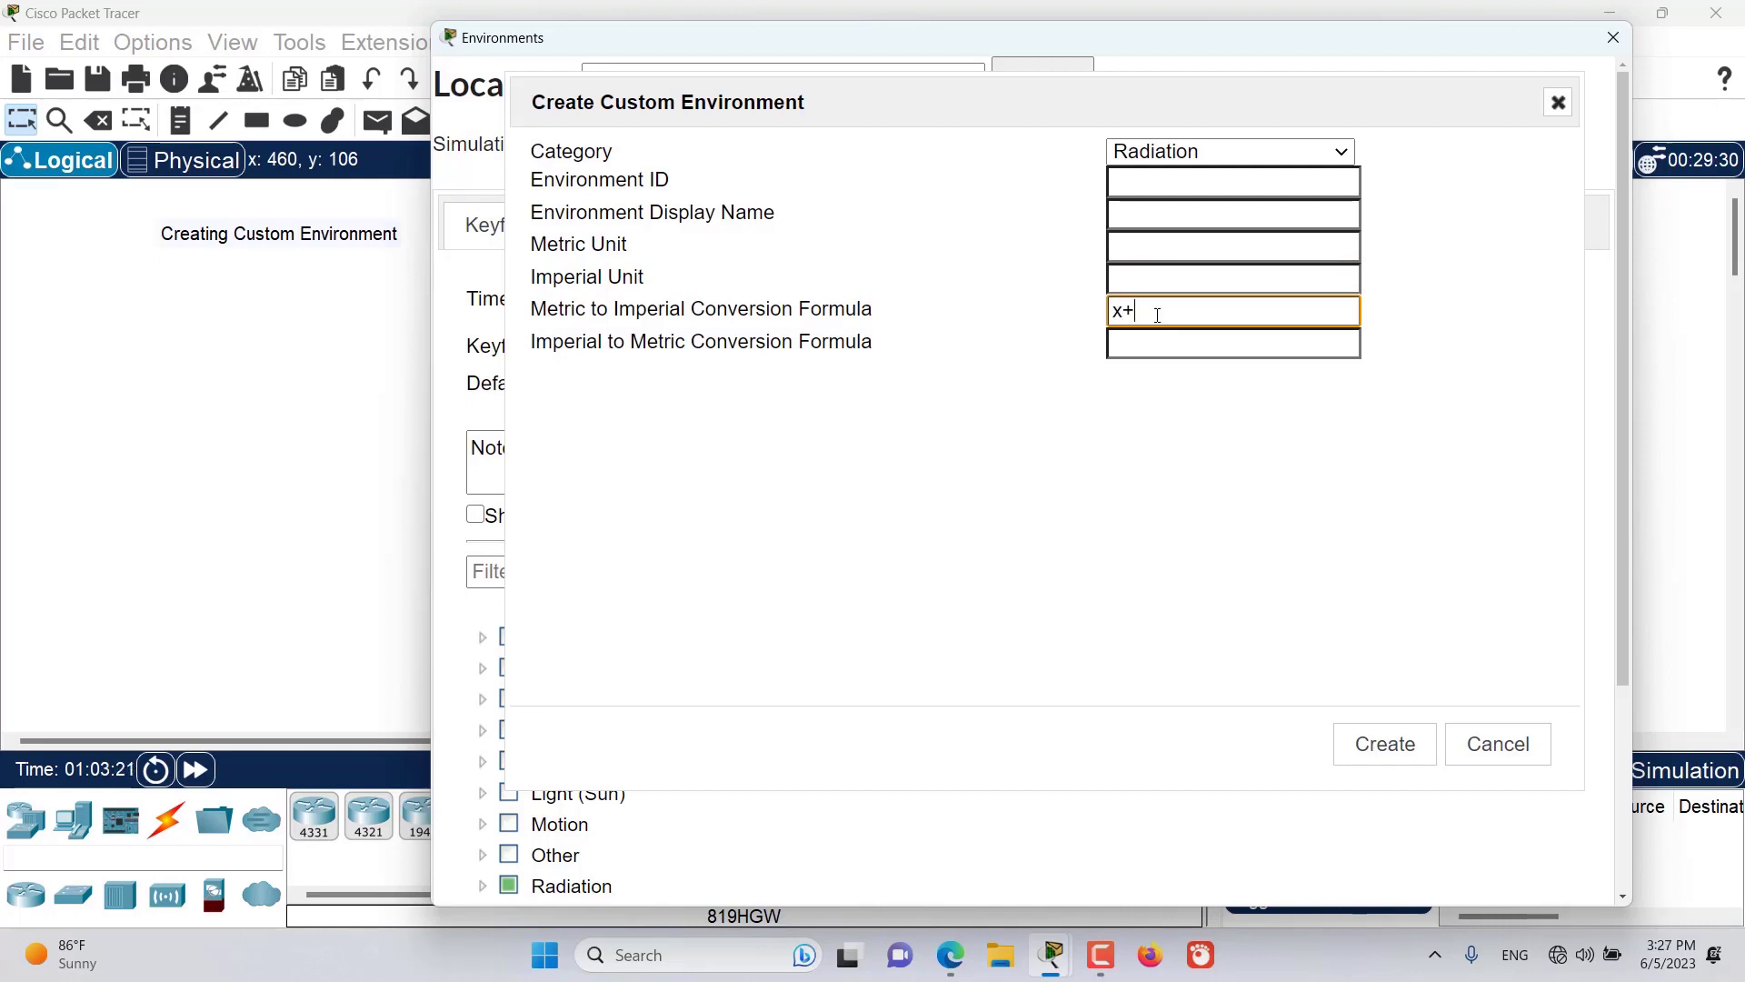
type("=metric value")
left_click(1183, 346)
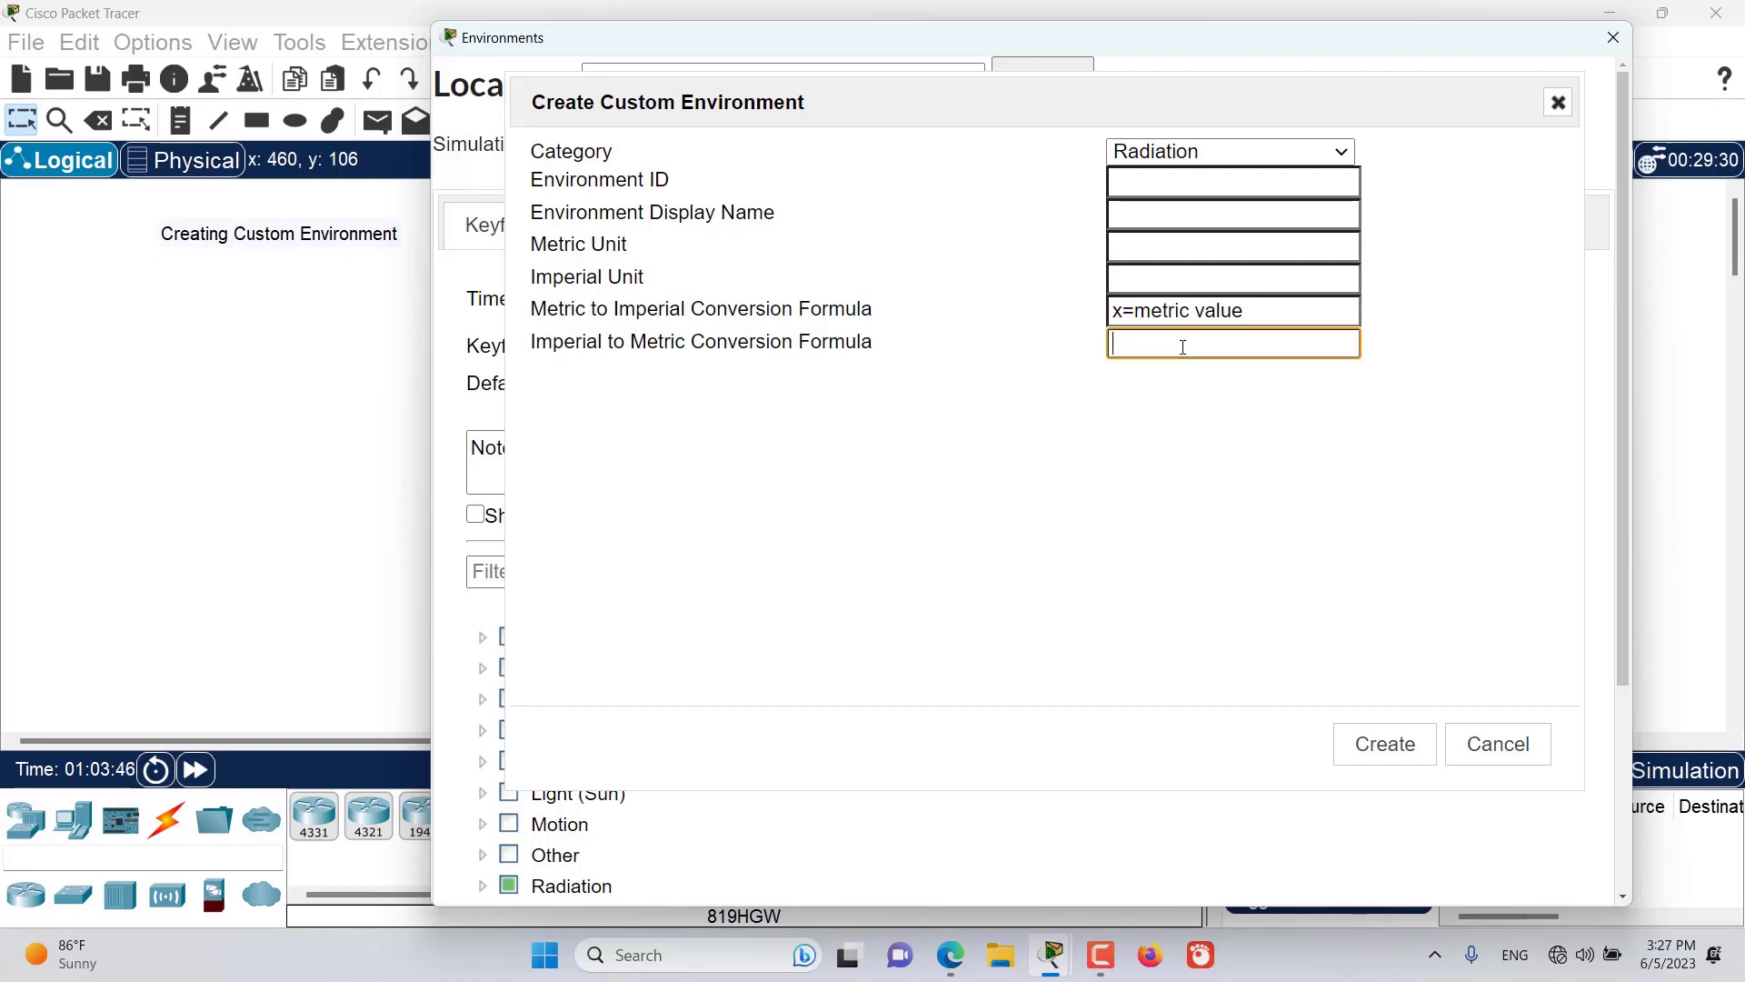
type("x=imperial value")
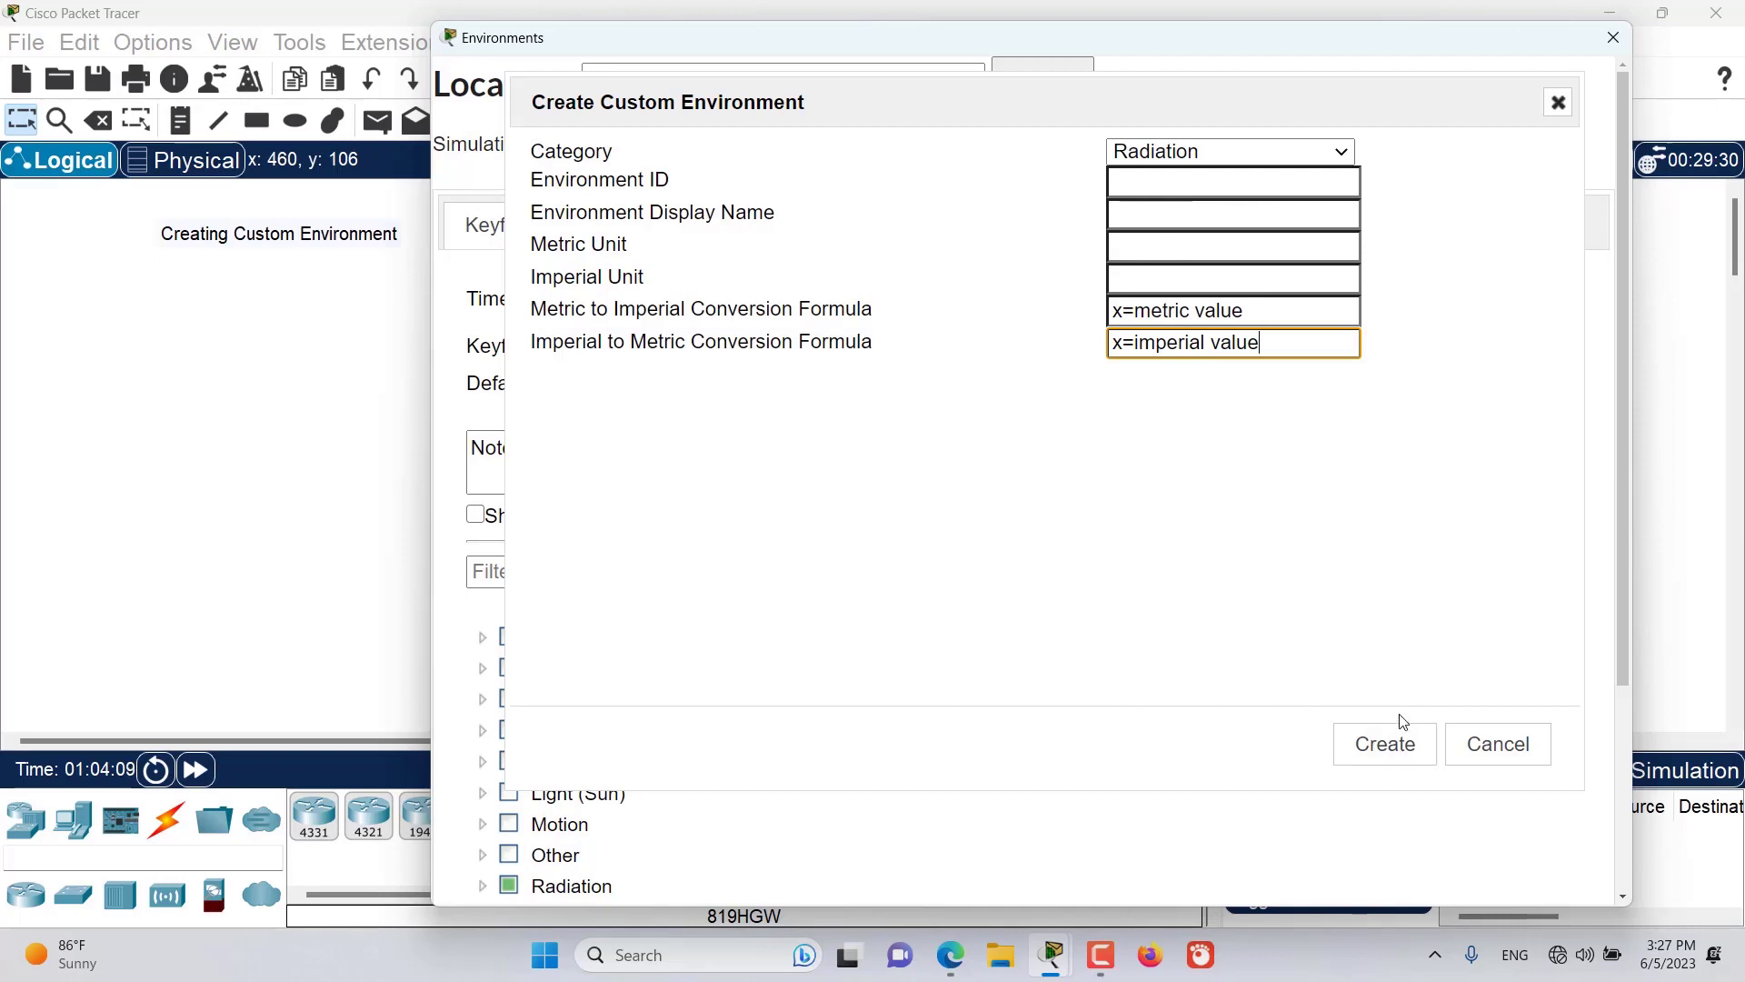
left_click(1380, 760)
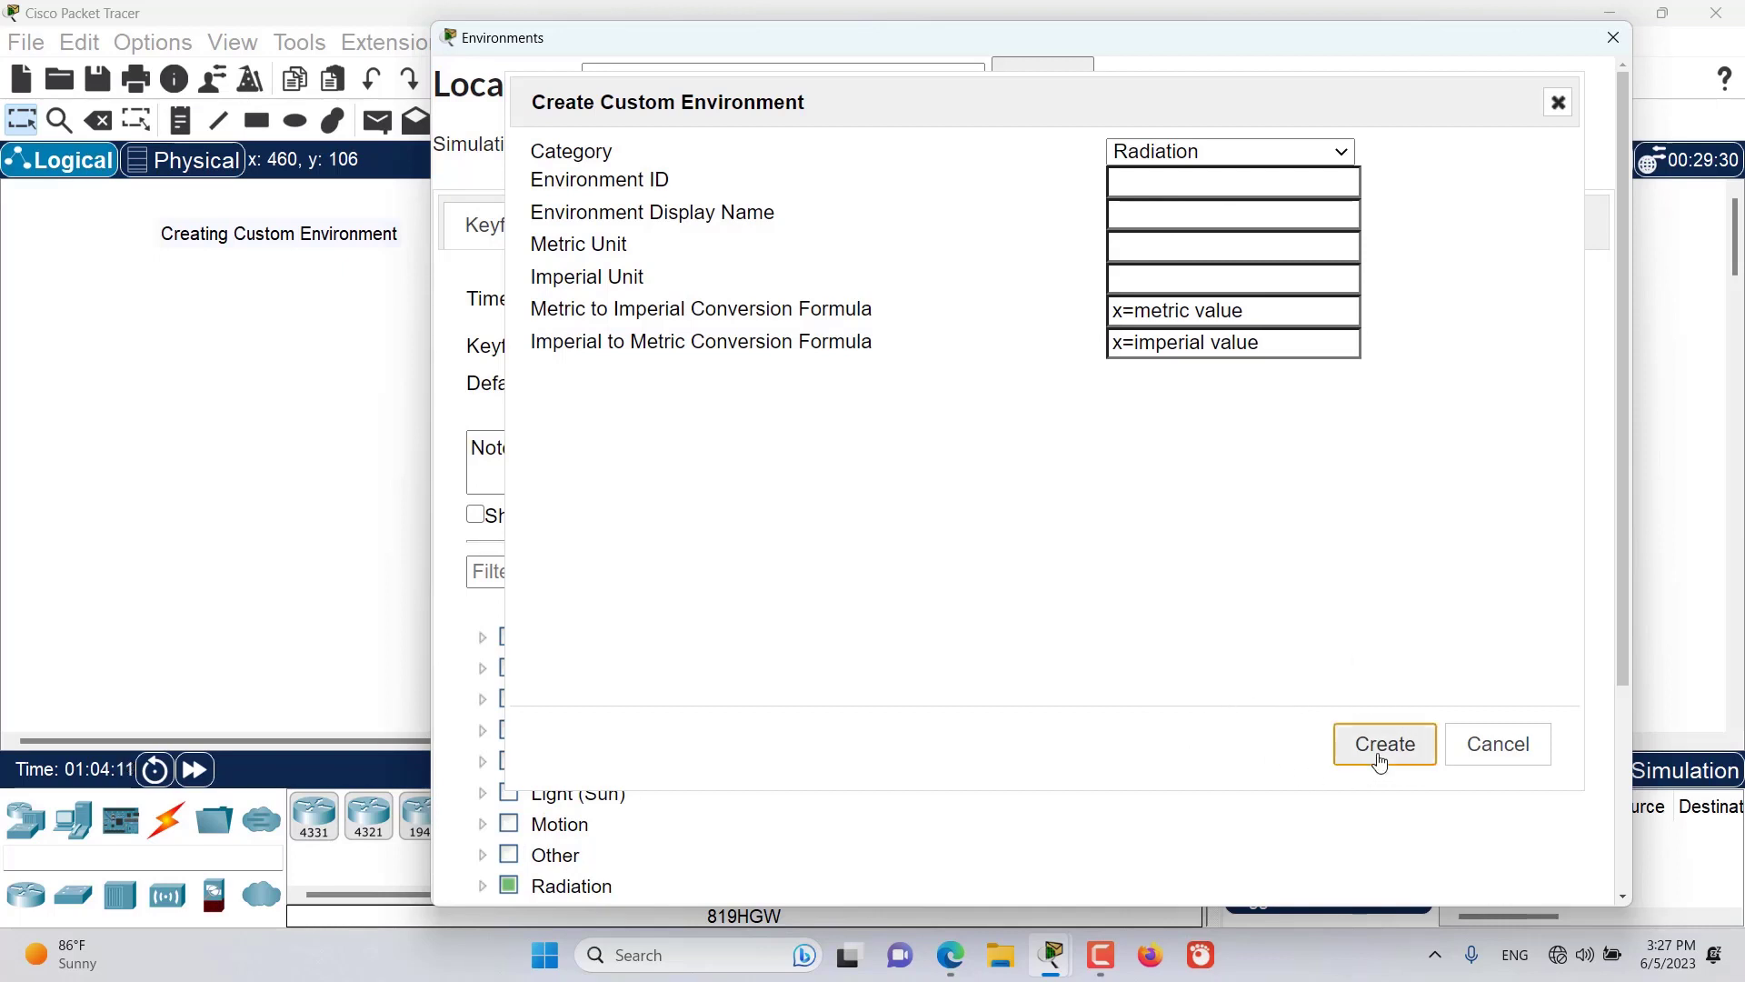
left_click(796, 215)
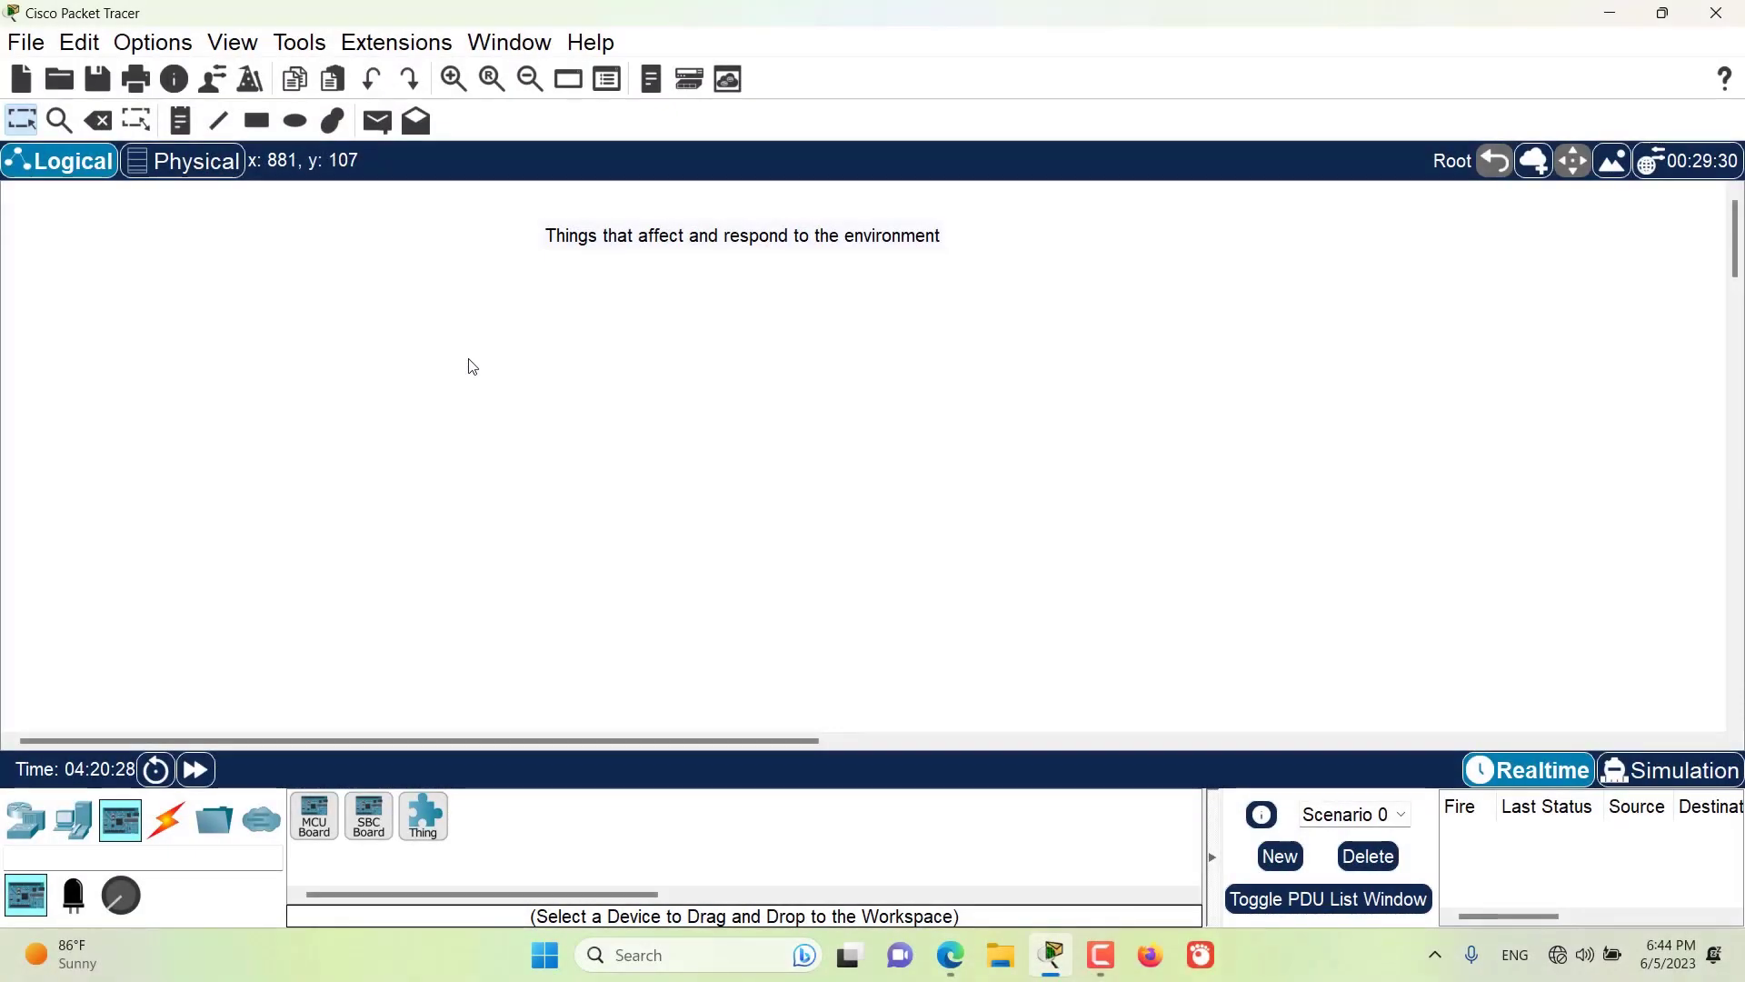
Step: Nudge the 'Things that affect and respond to the environment' note slightly right
mouse_move(603, 251)
left_mouse_down()
mouse_move(649, 252)
mouse_move(634, 249)
left_mouse_up()
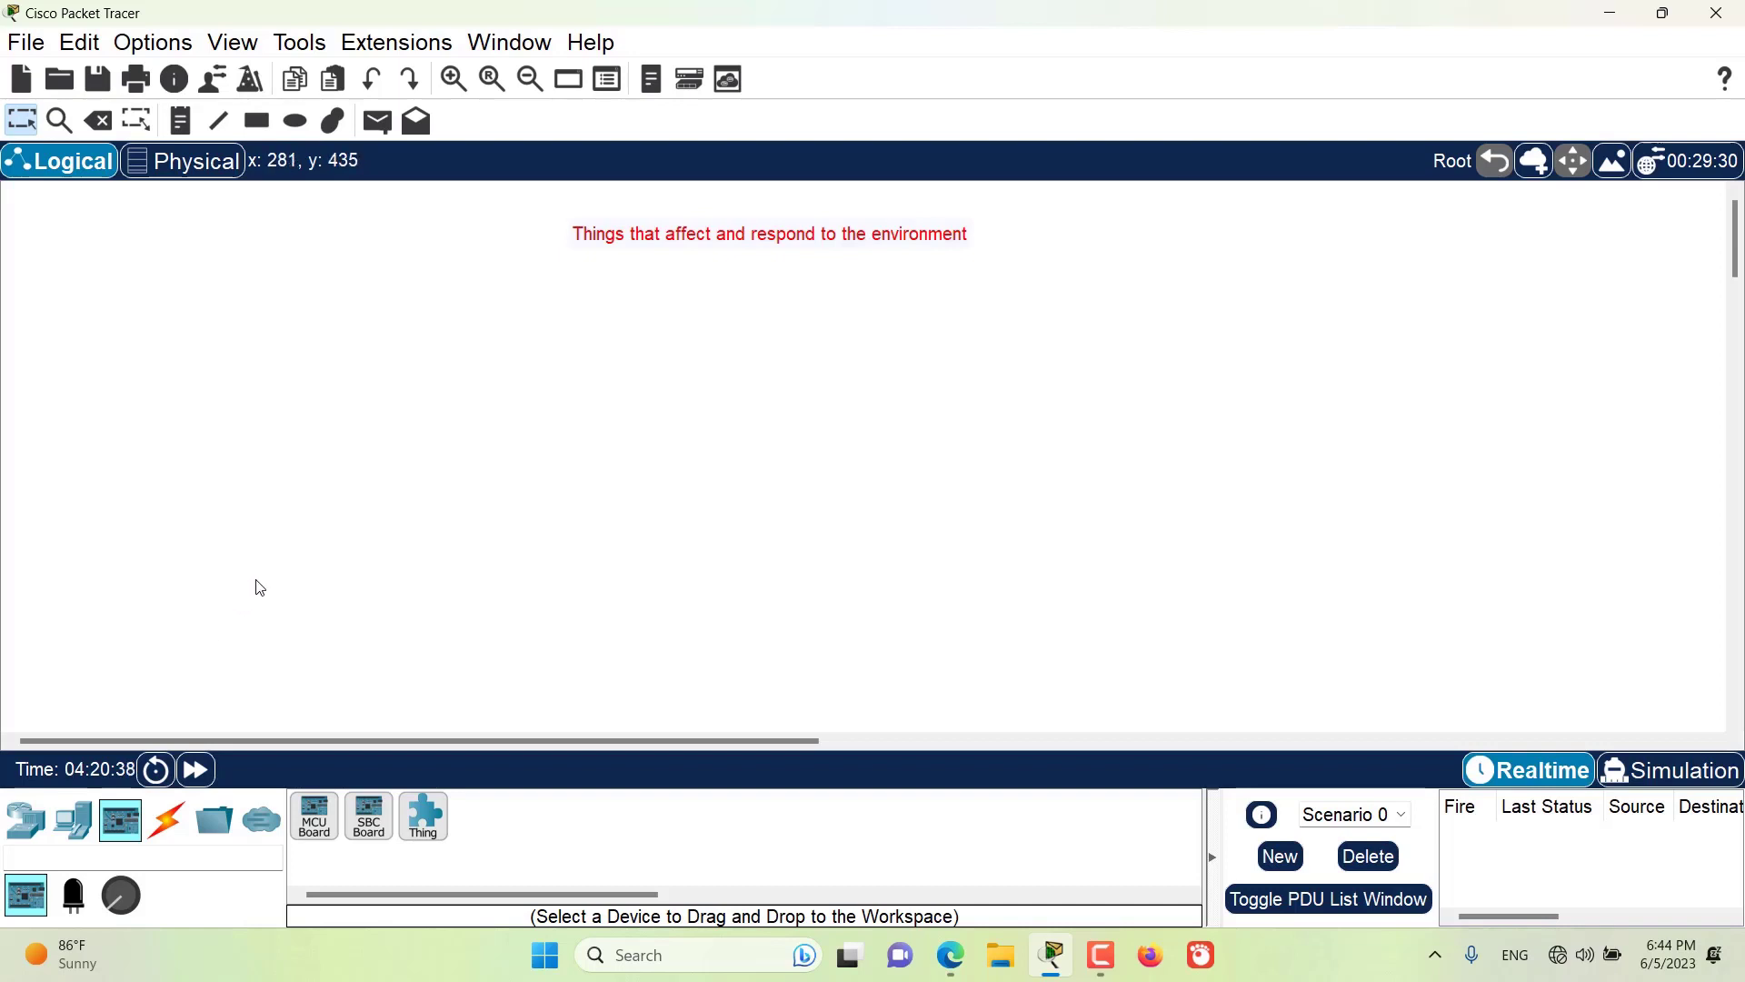
Step: Browse the End Devices lists for Home, Smart City and Industrial IoT devices
left_click(73, 820)
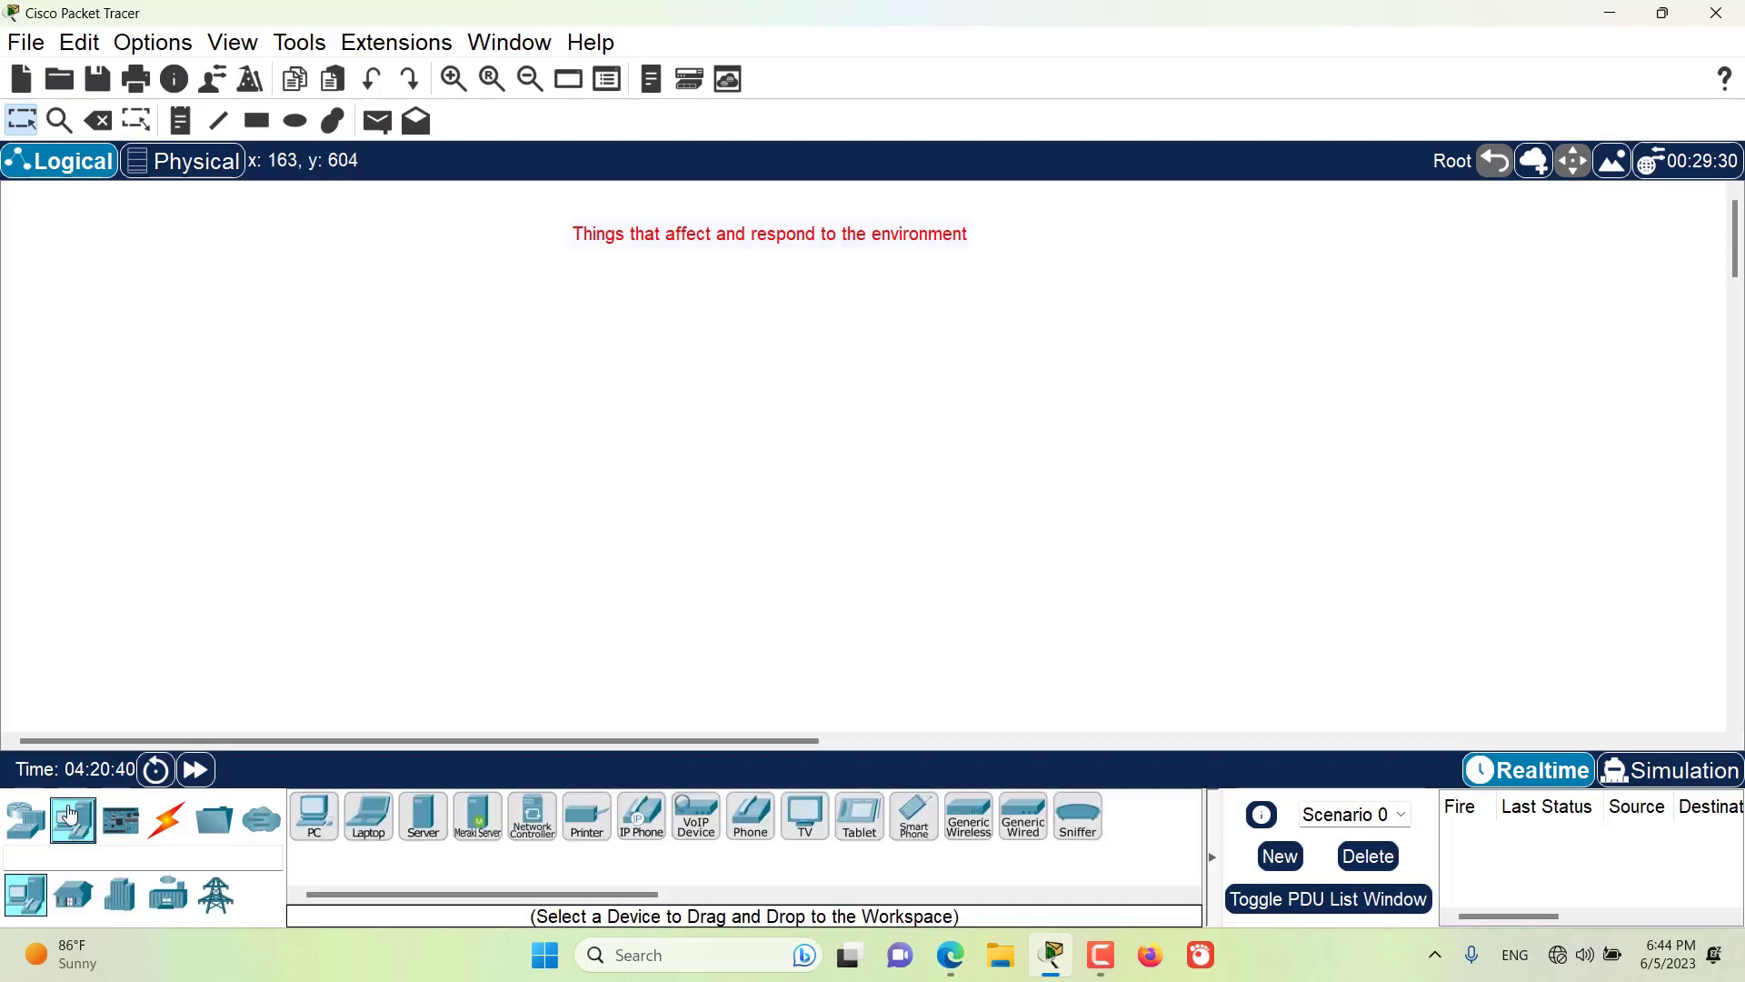
left_click(85, 900)
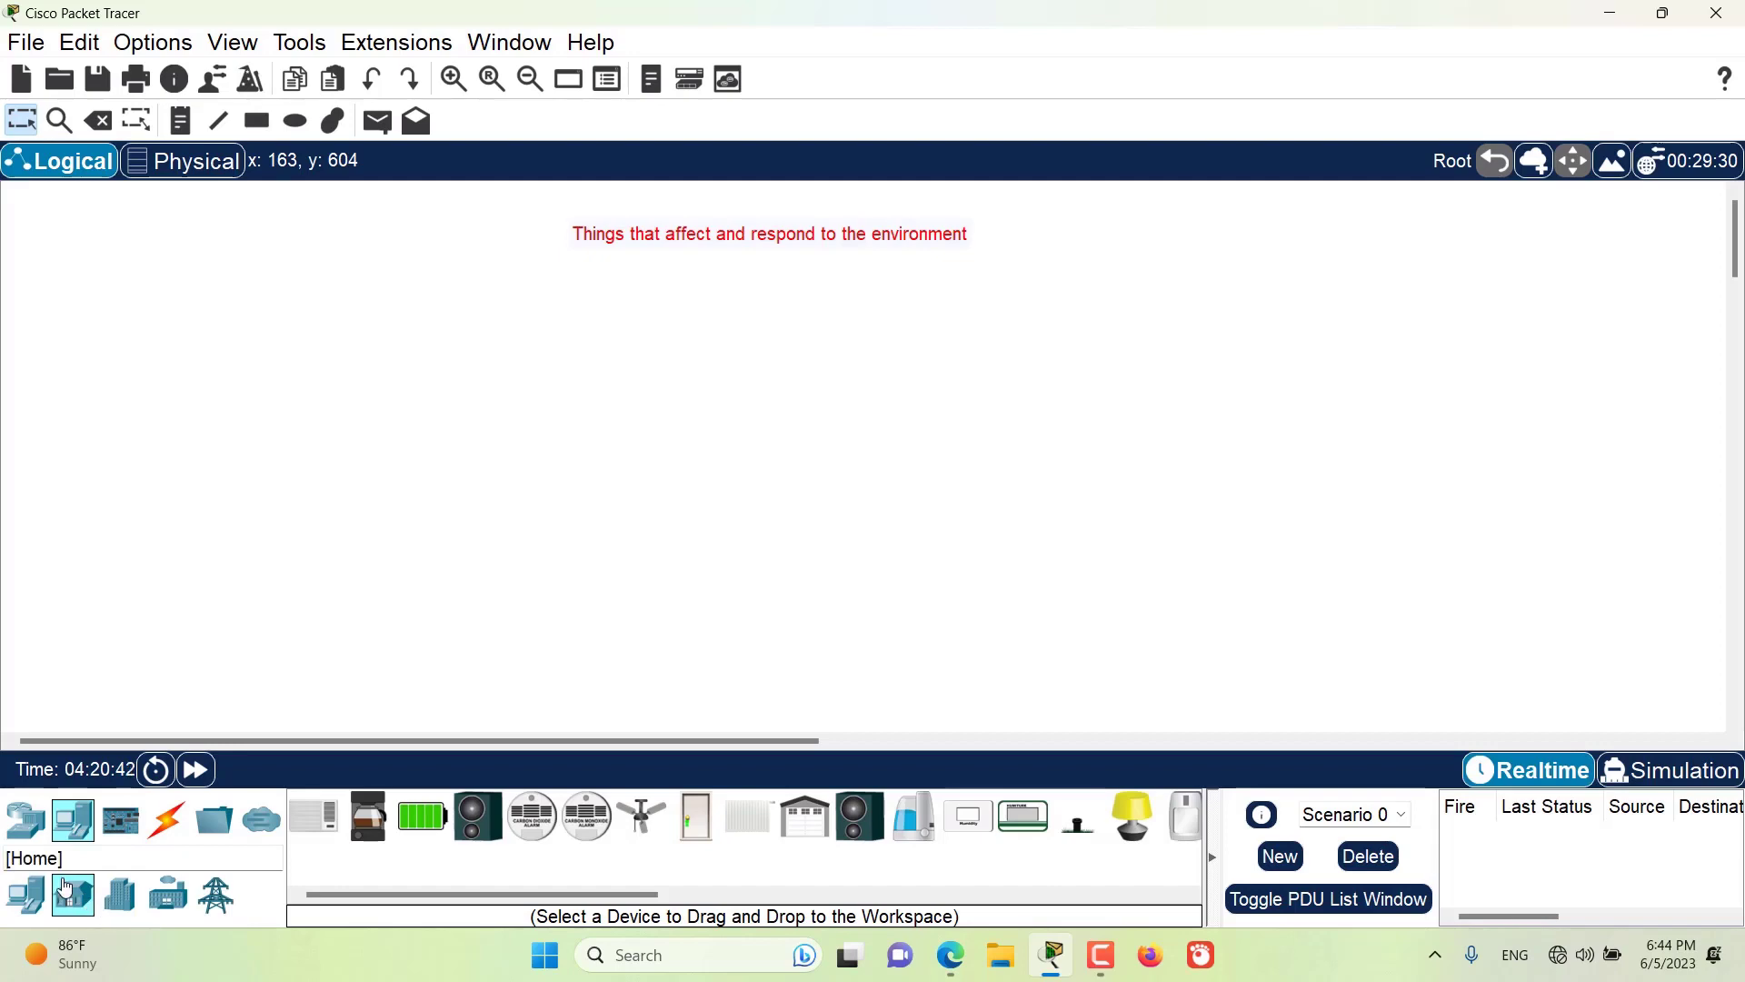
left_click(124, 906)
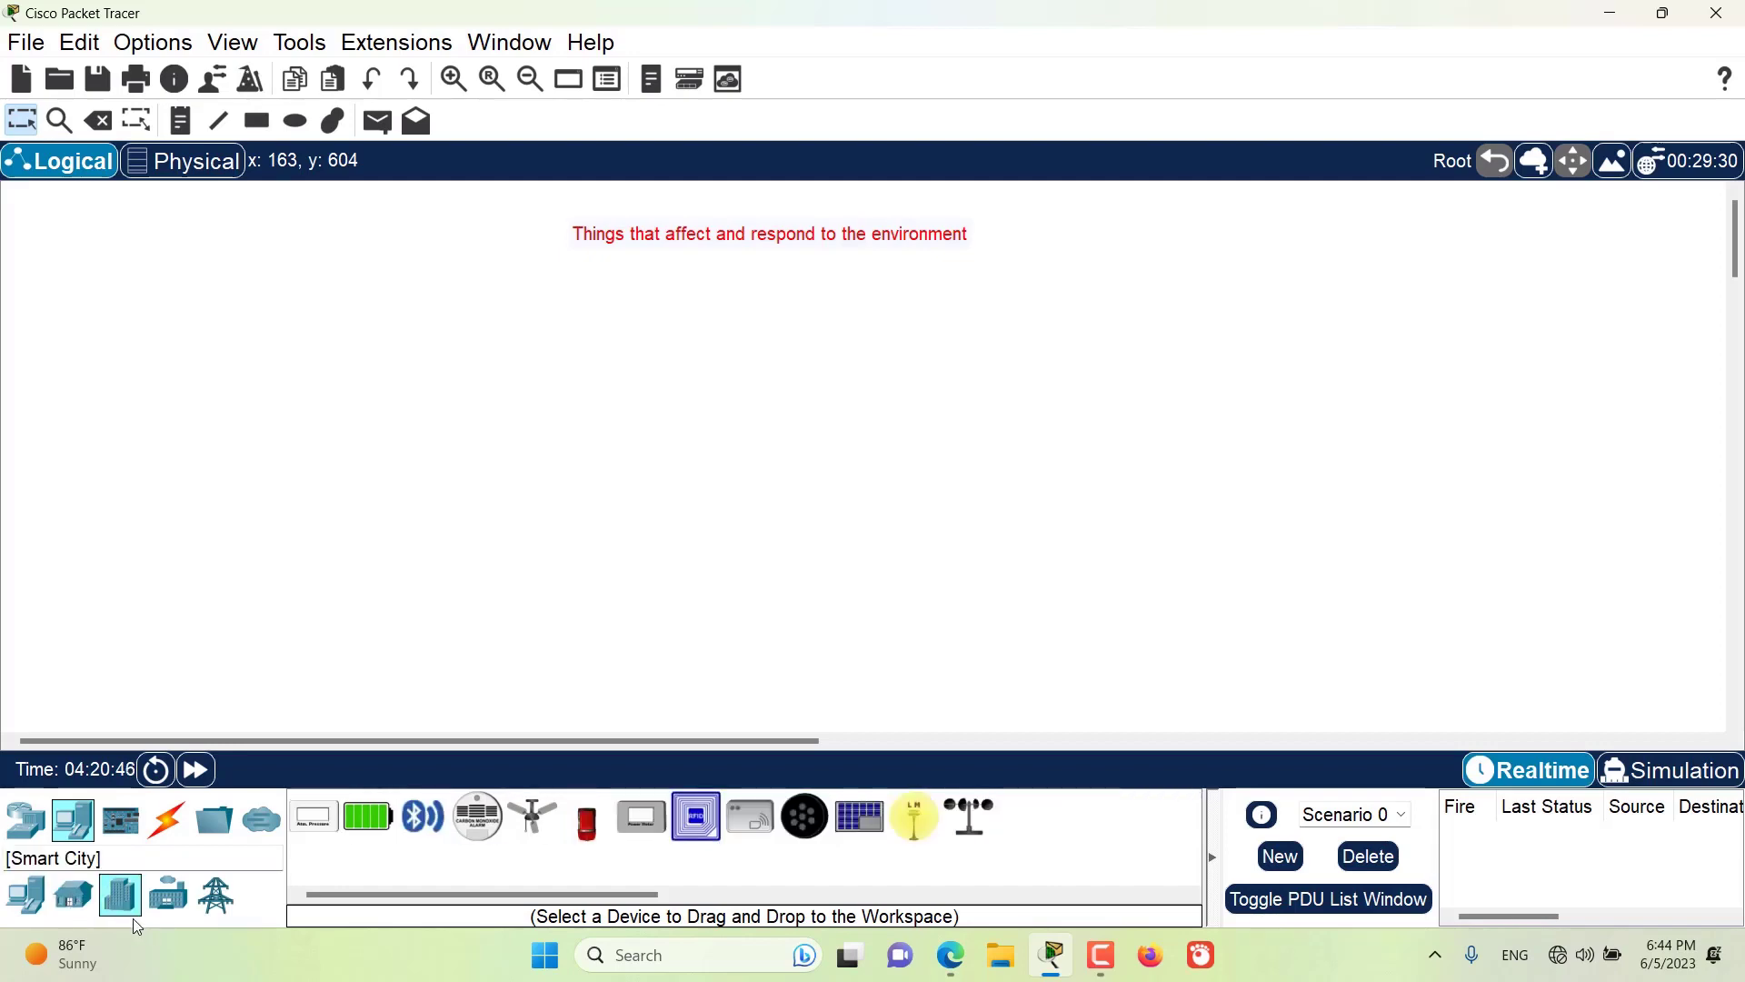
left_click(167, 898)
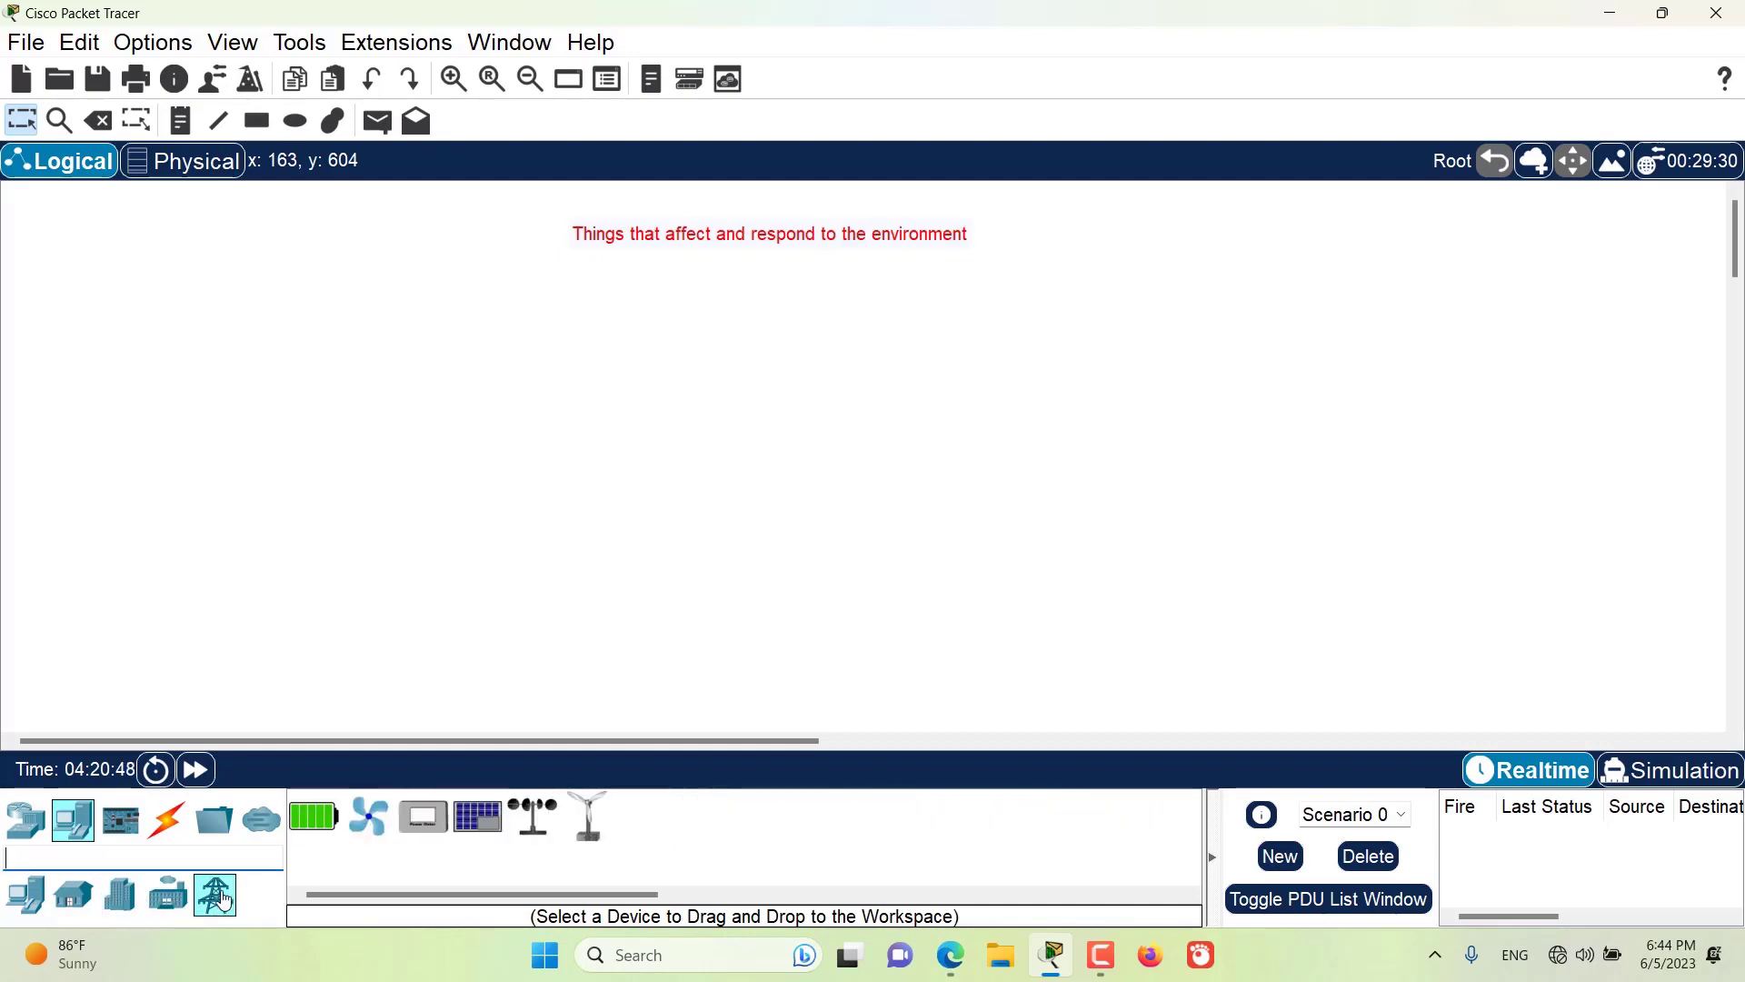
Step: Browse the Components Actuators and Sensors lists, then bring up the Help menu
left_click(128, 831)
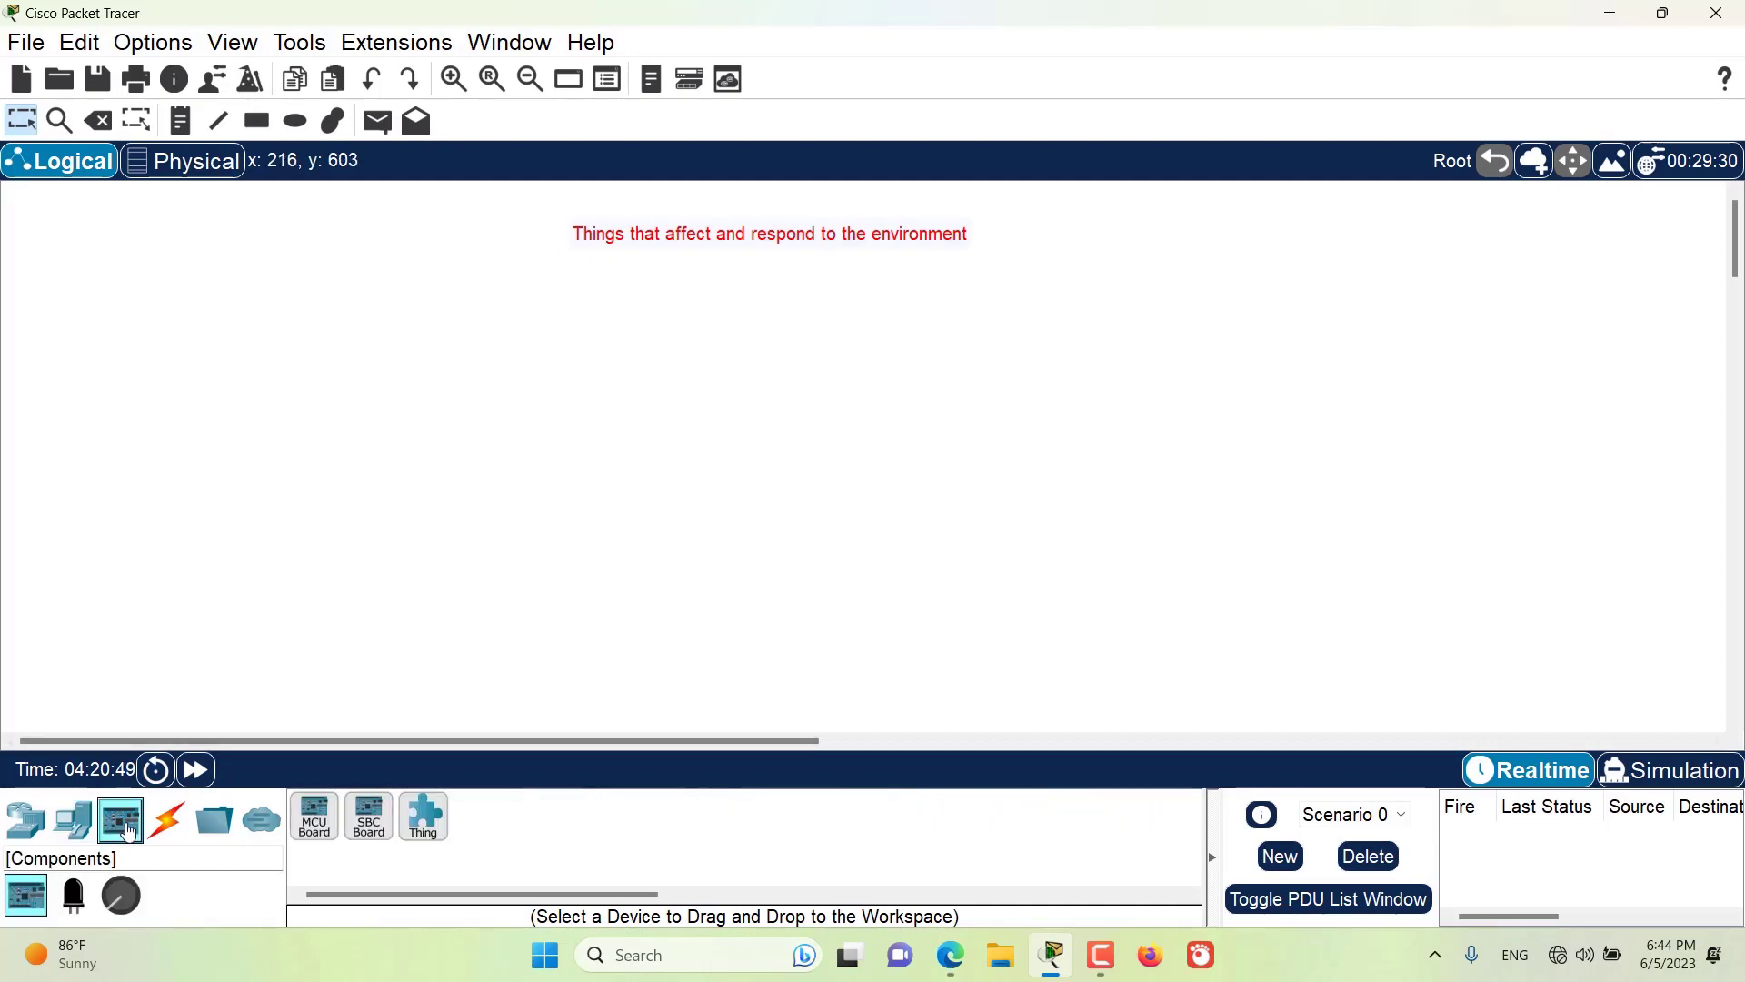
left_click(75, 912)
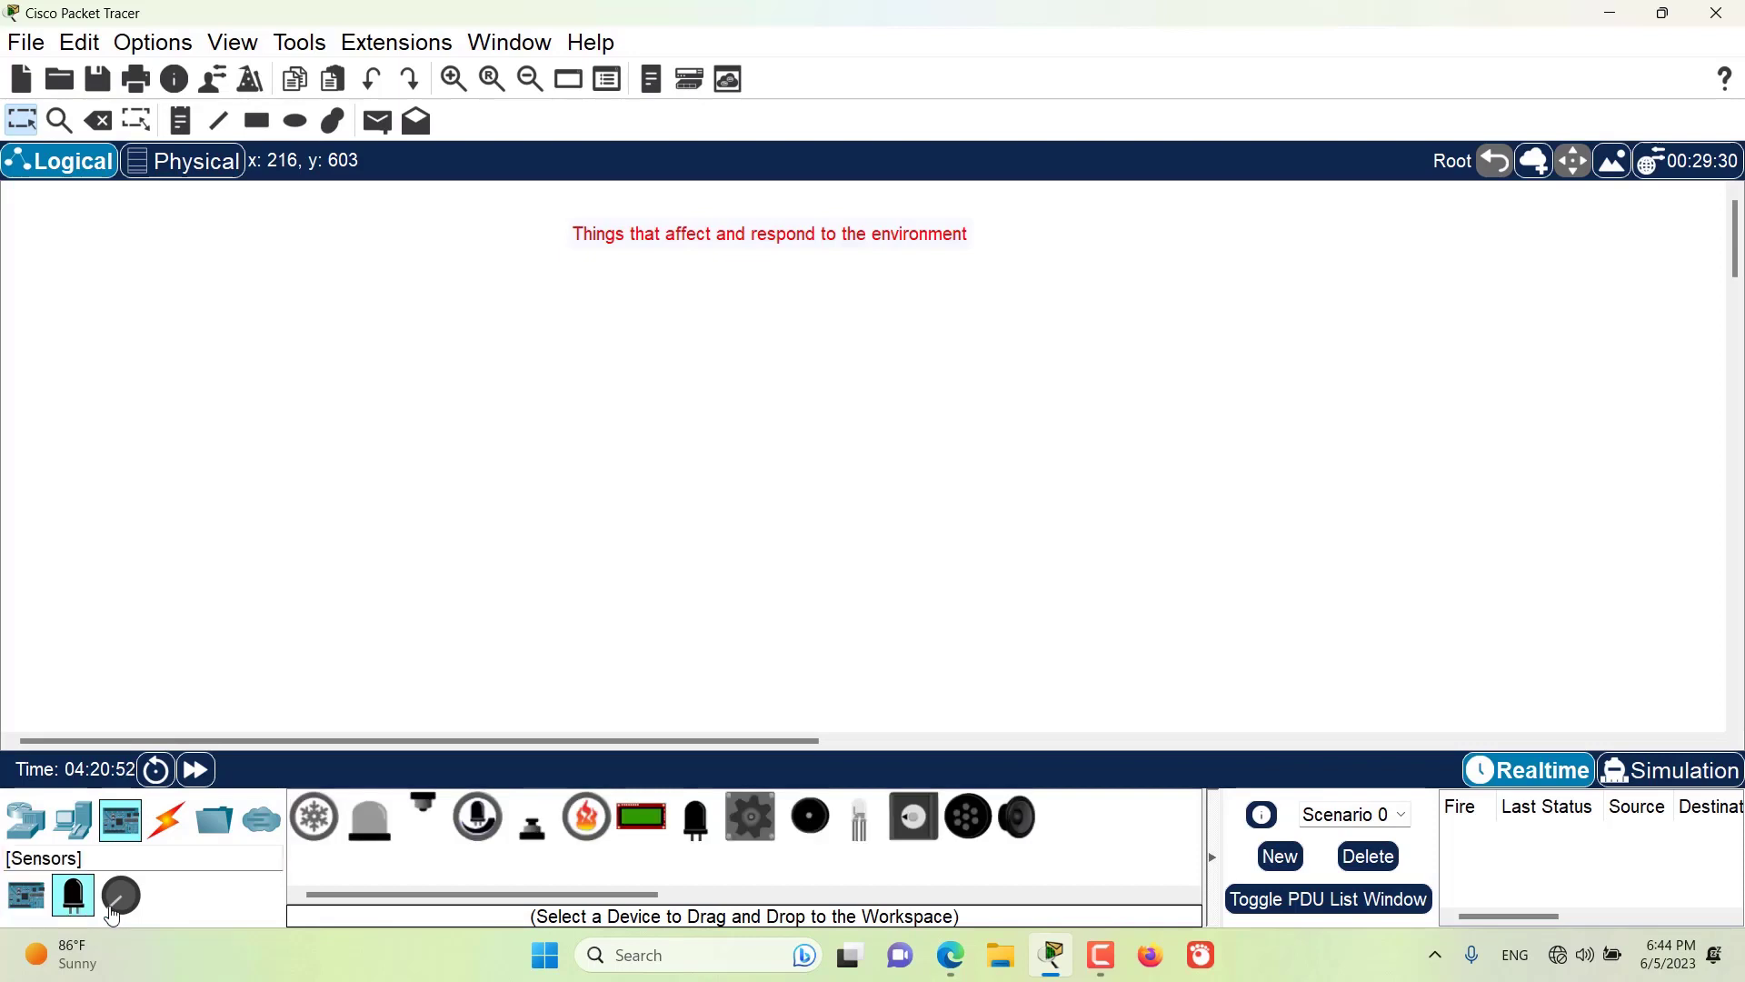
left_click(120, 897)
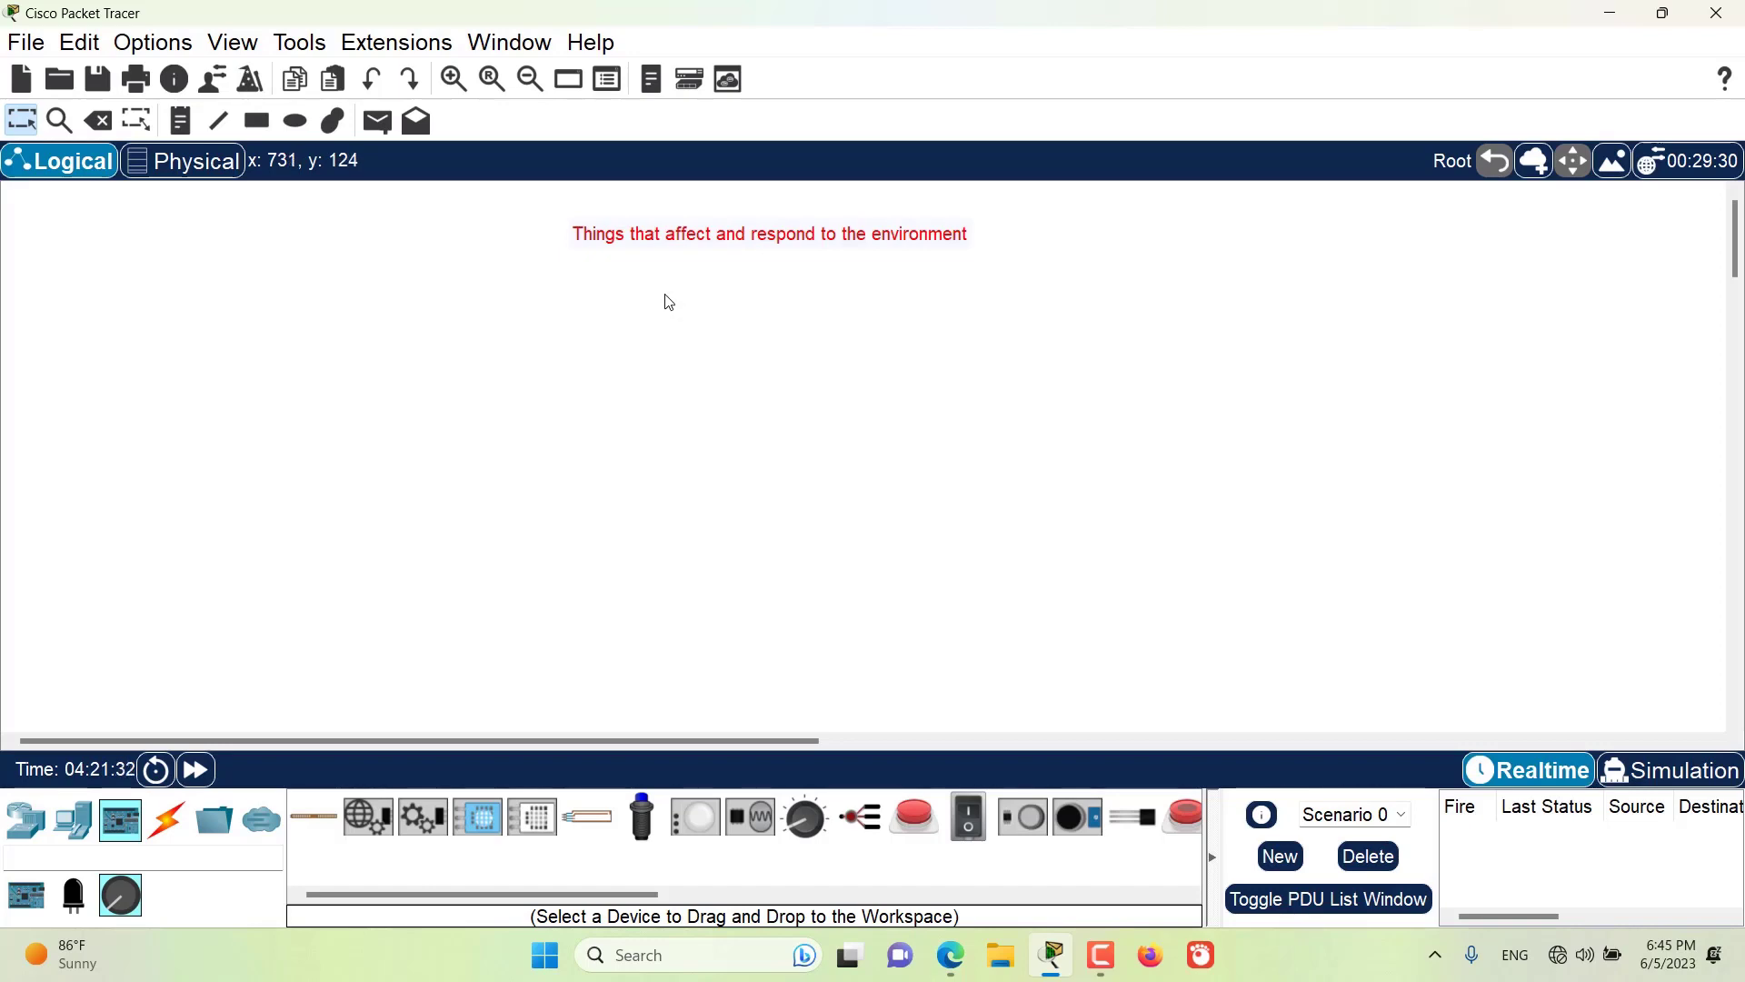
left_click(591, 42)
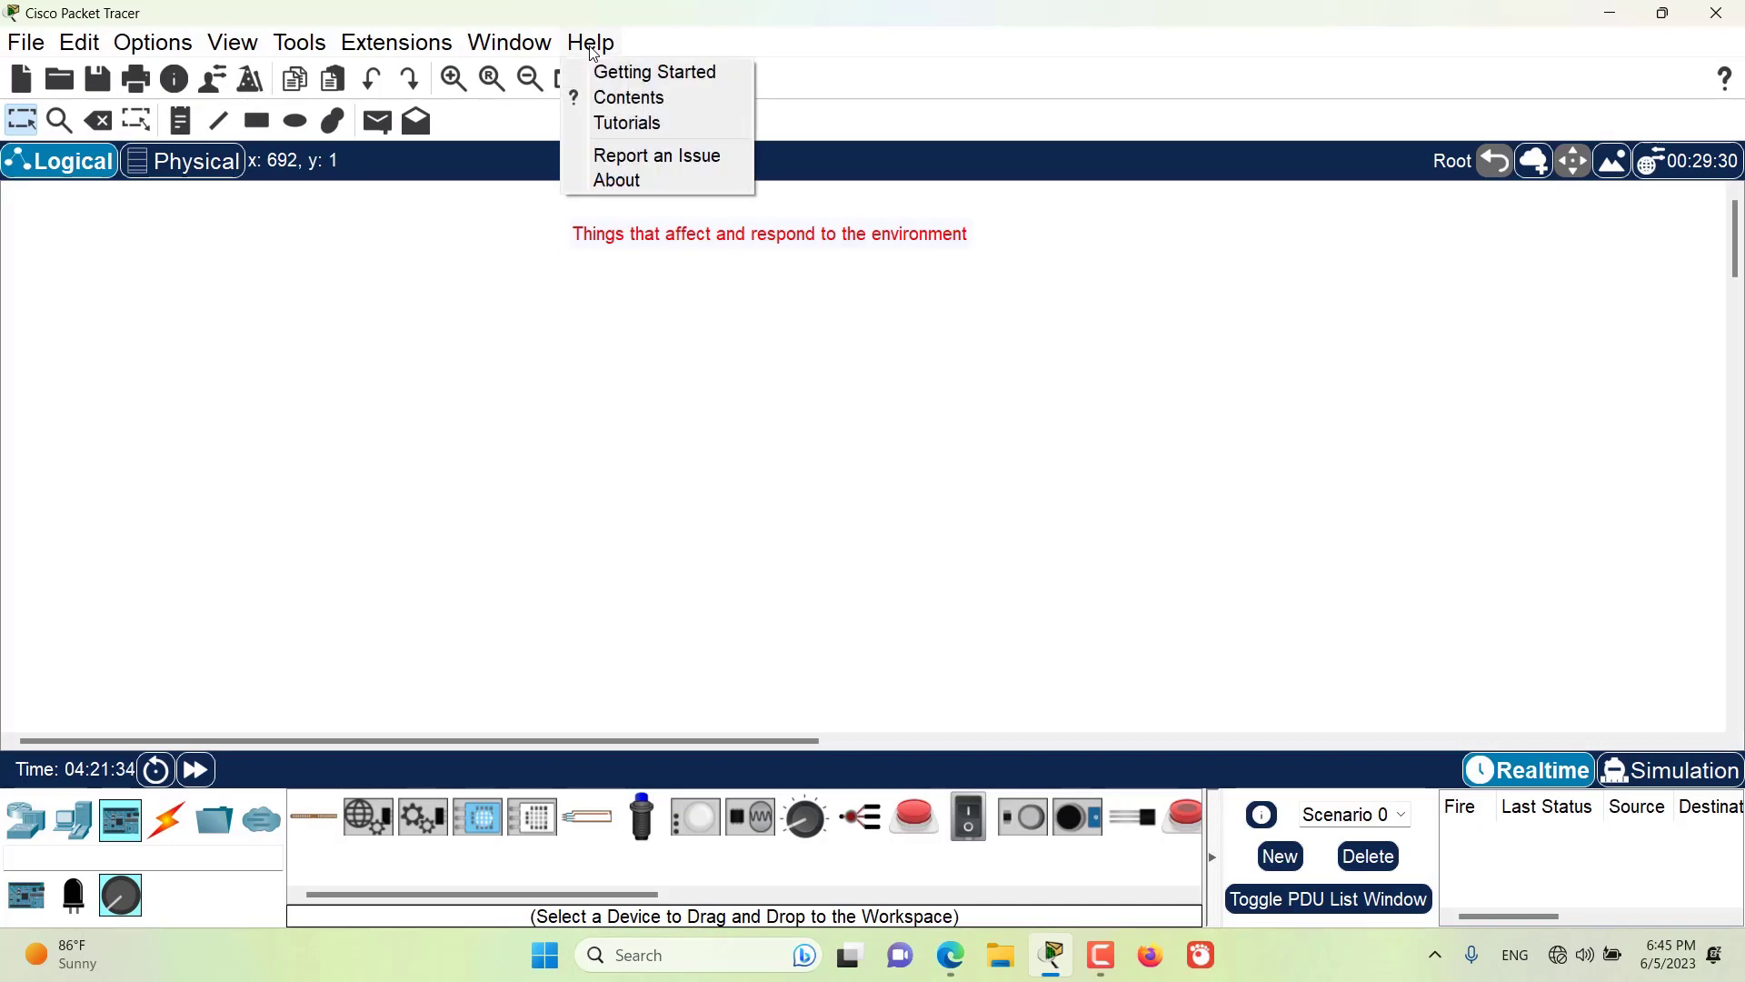
Step: Open the Packet Tracer help contents and go to the Environment page
left_click(600, 97)
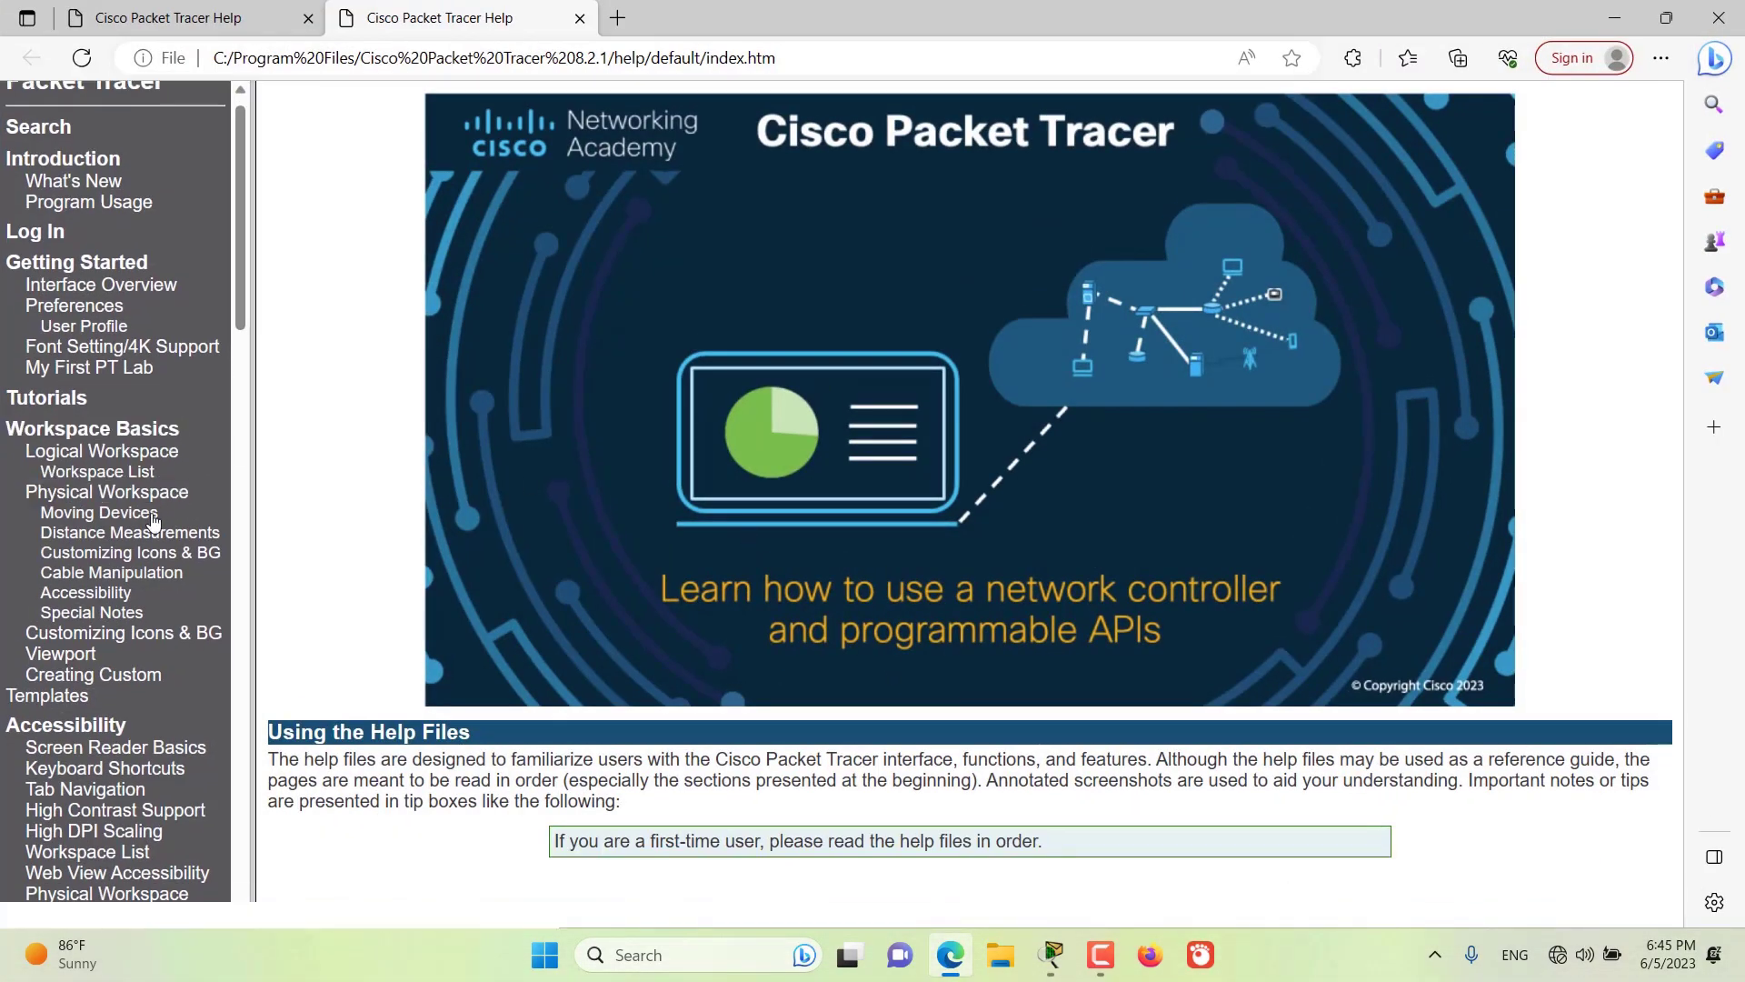
scroll(151, 522, "down", 20)
scroll(150, 543, "down", 2)
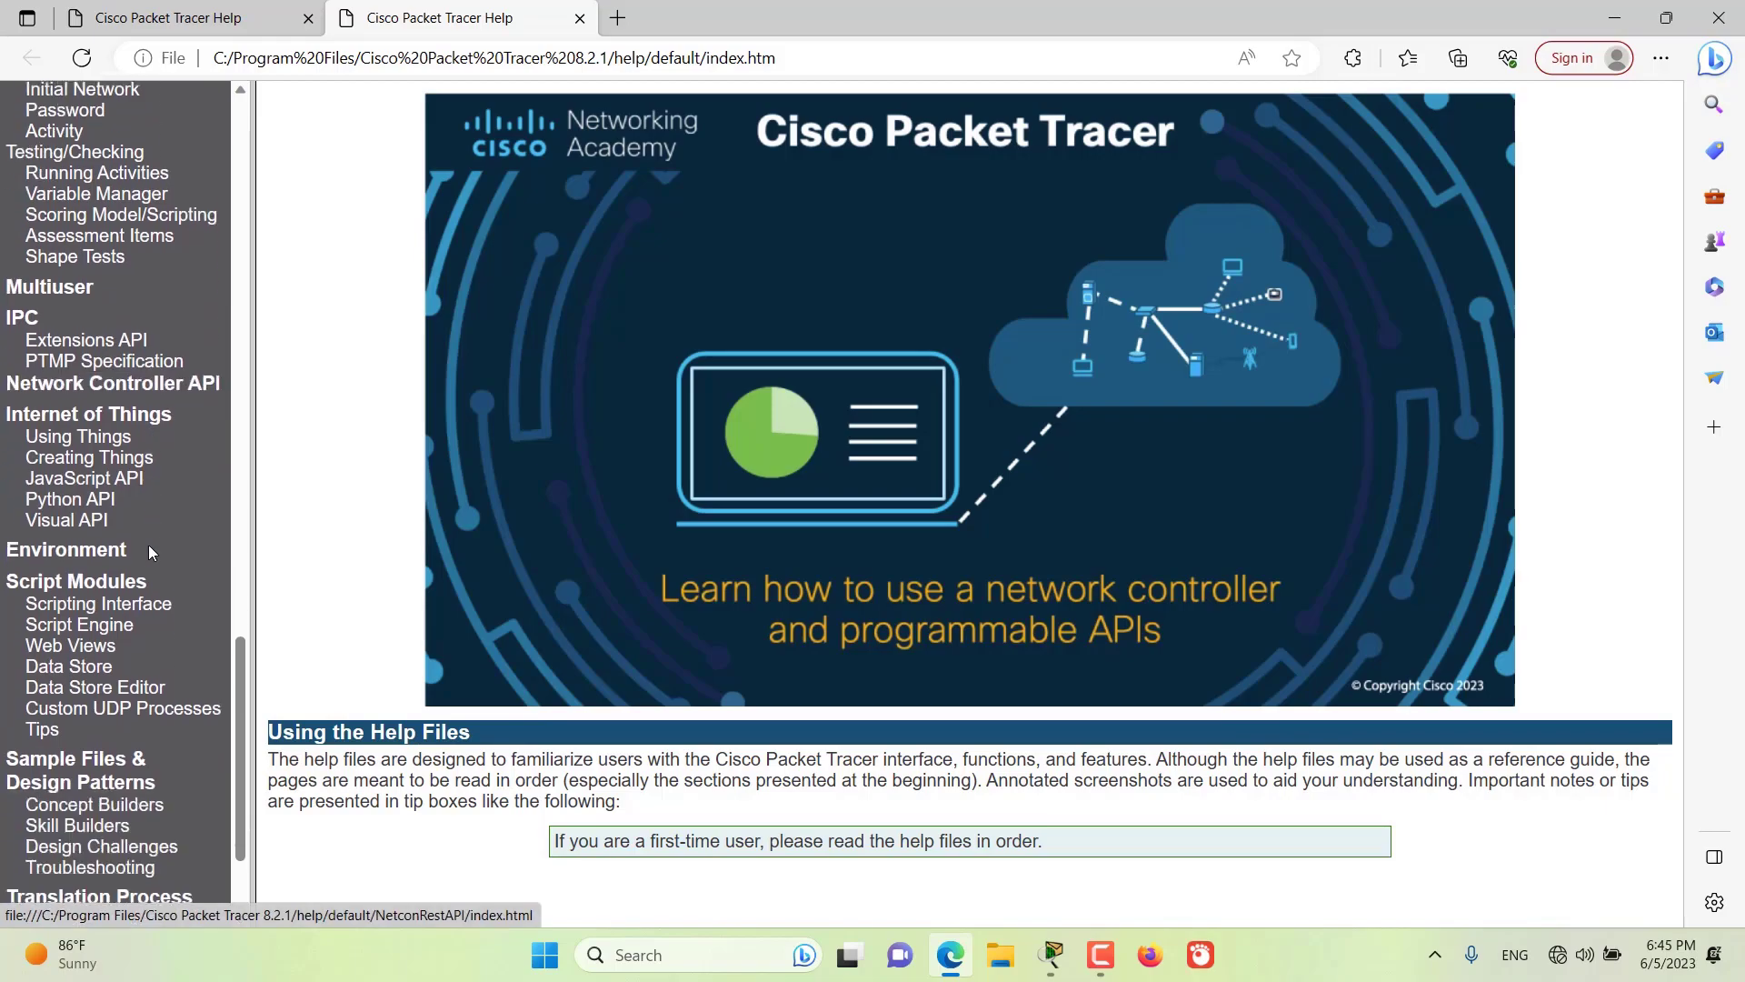
left_click(134, 538)
Step: Read through the Things That Affect the environment table, then return to Packet Tracer
scroll(558, 521, "down", 15)
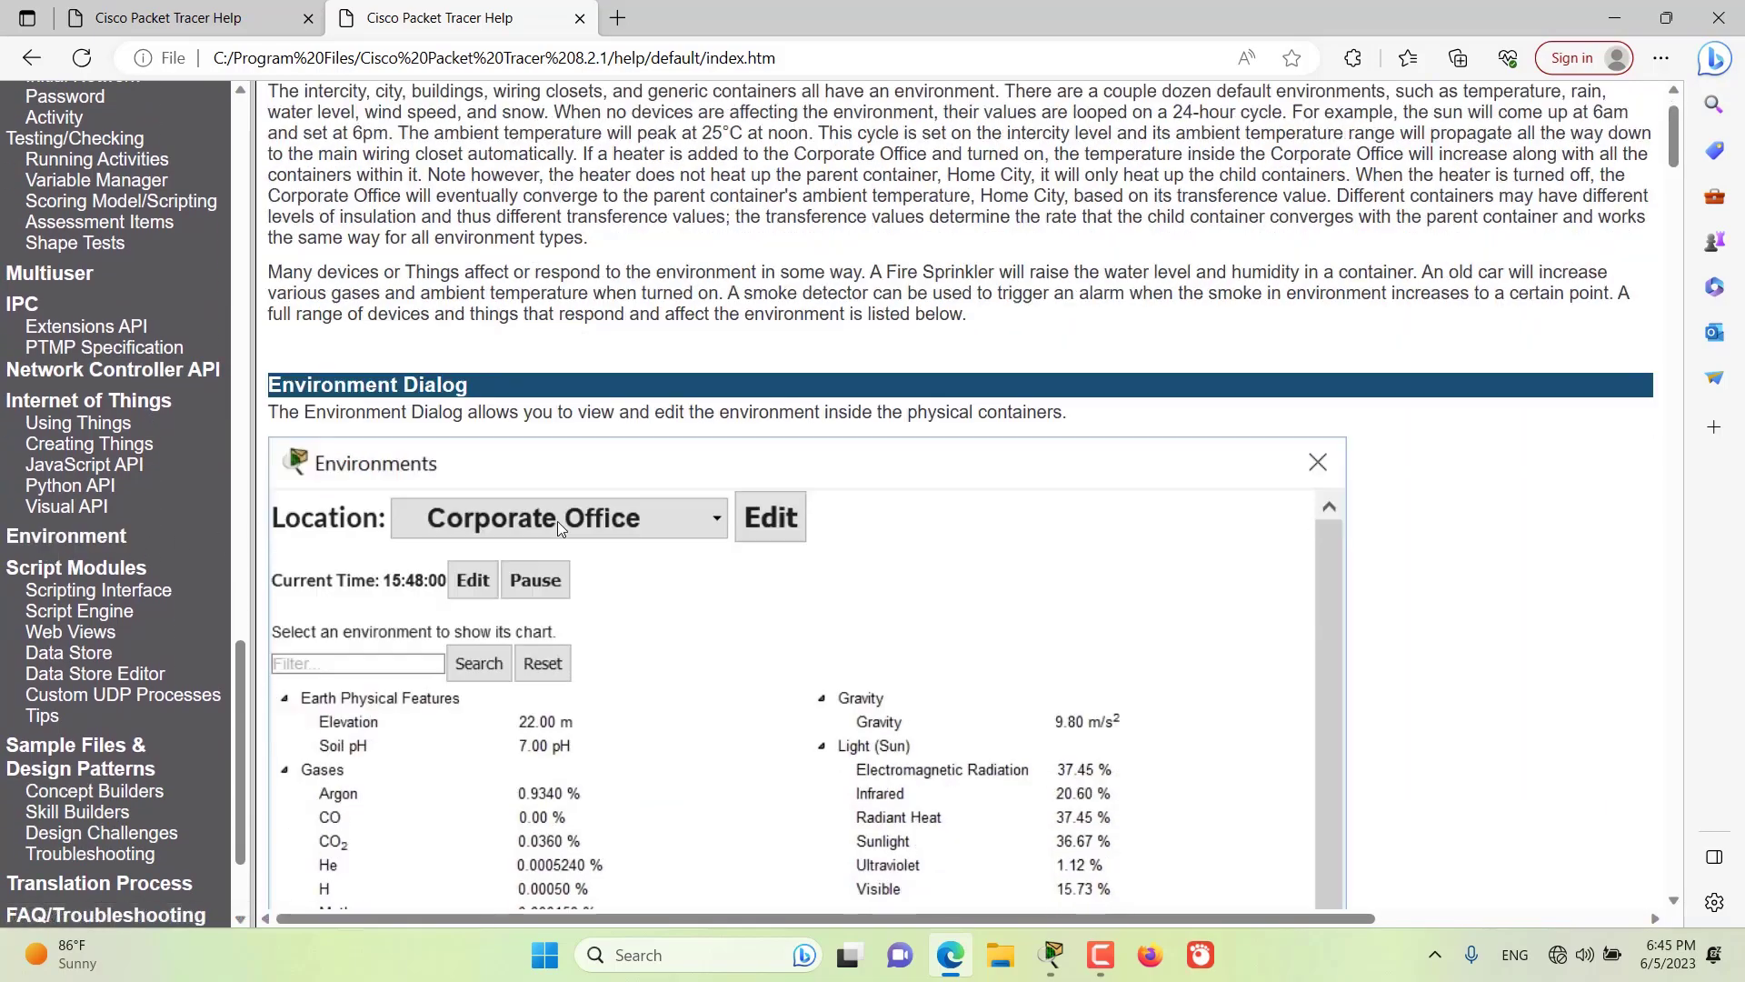
scroll(578, 626, "down", 15)
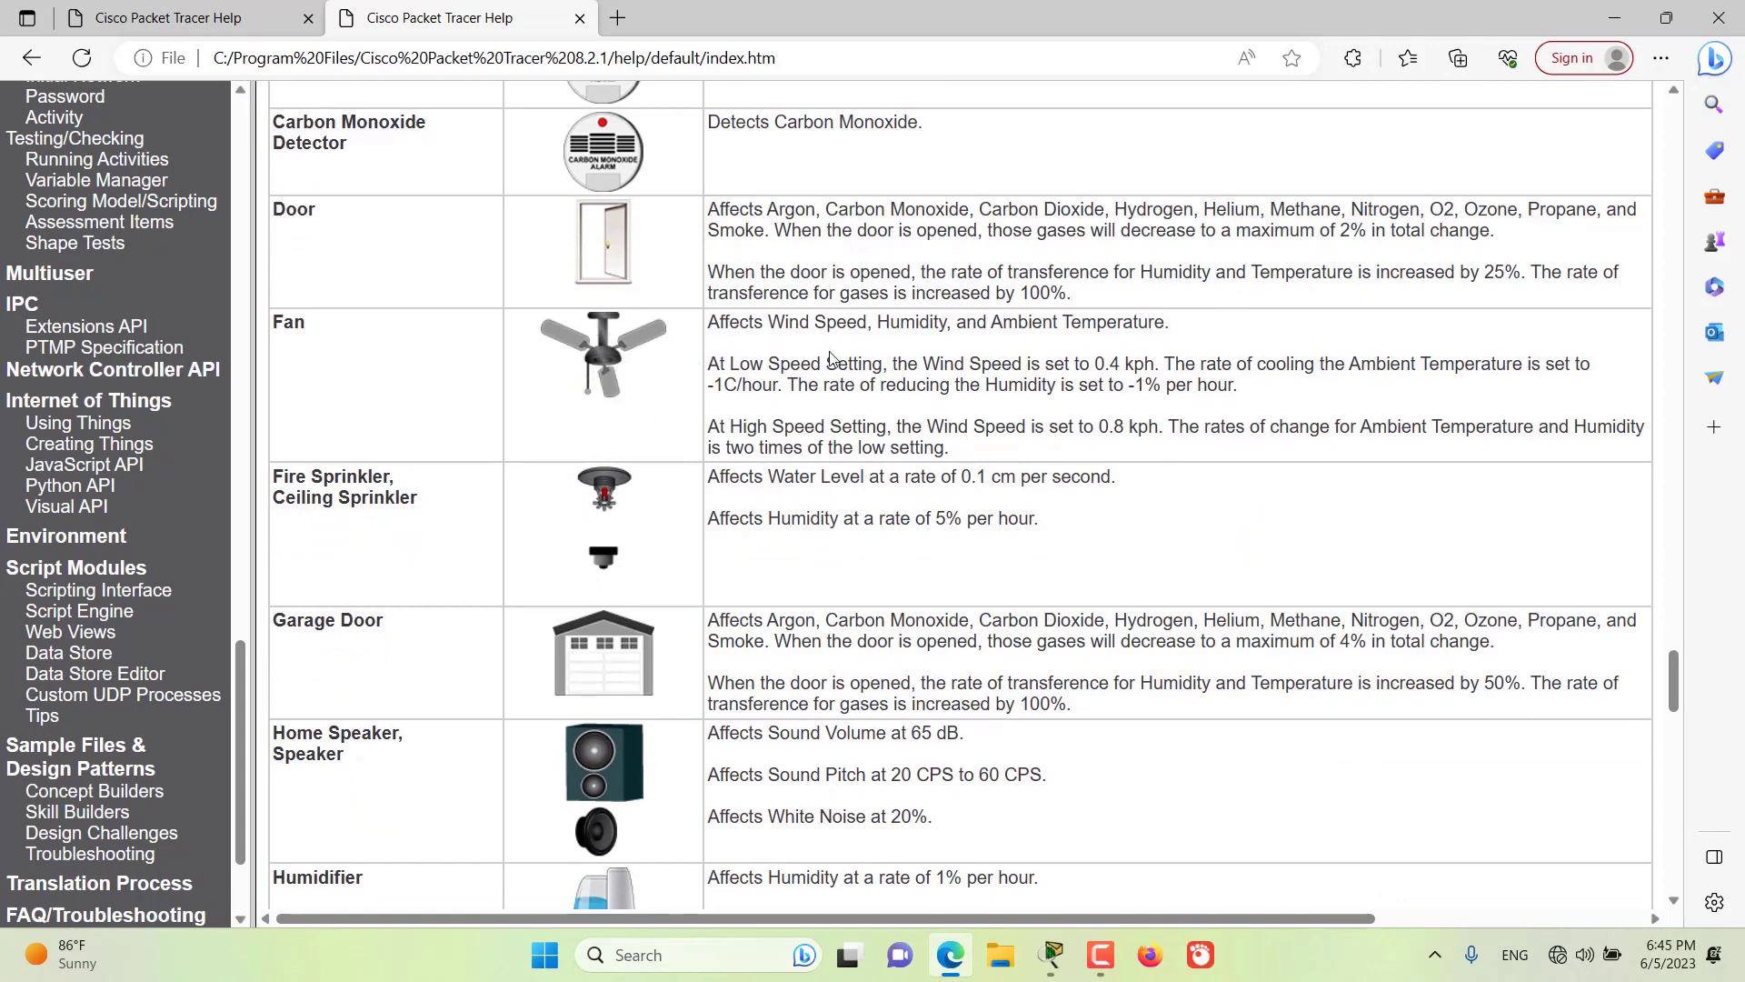
scroll(830, 358, "up", 5)
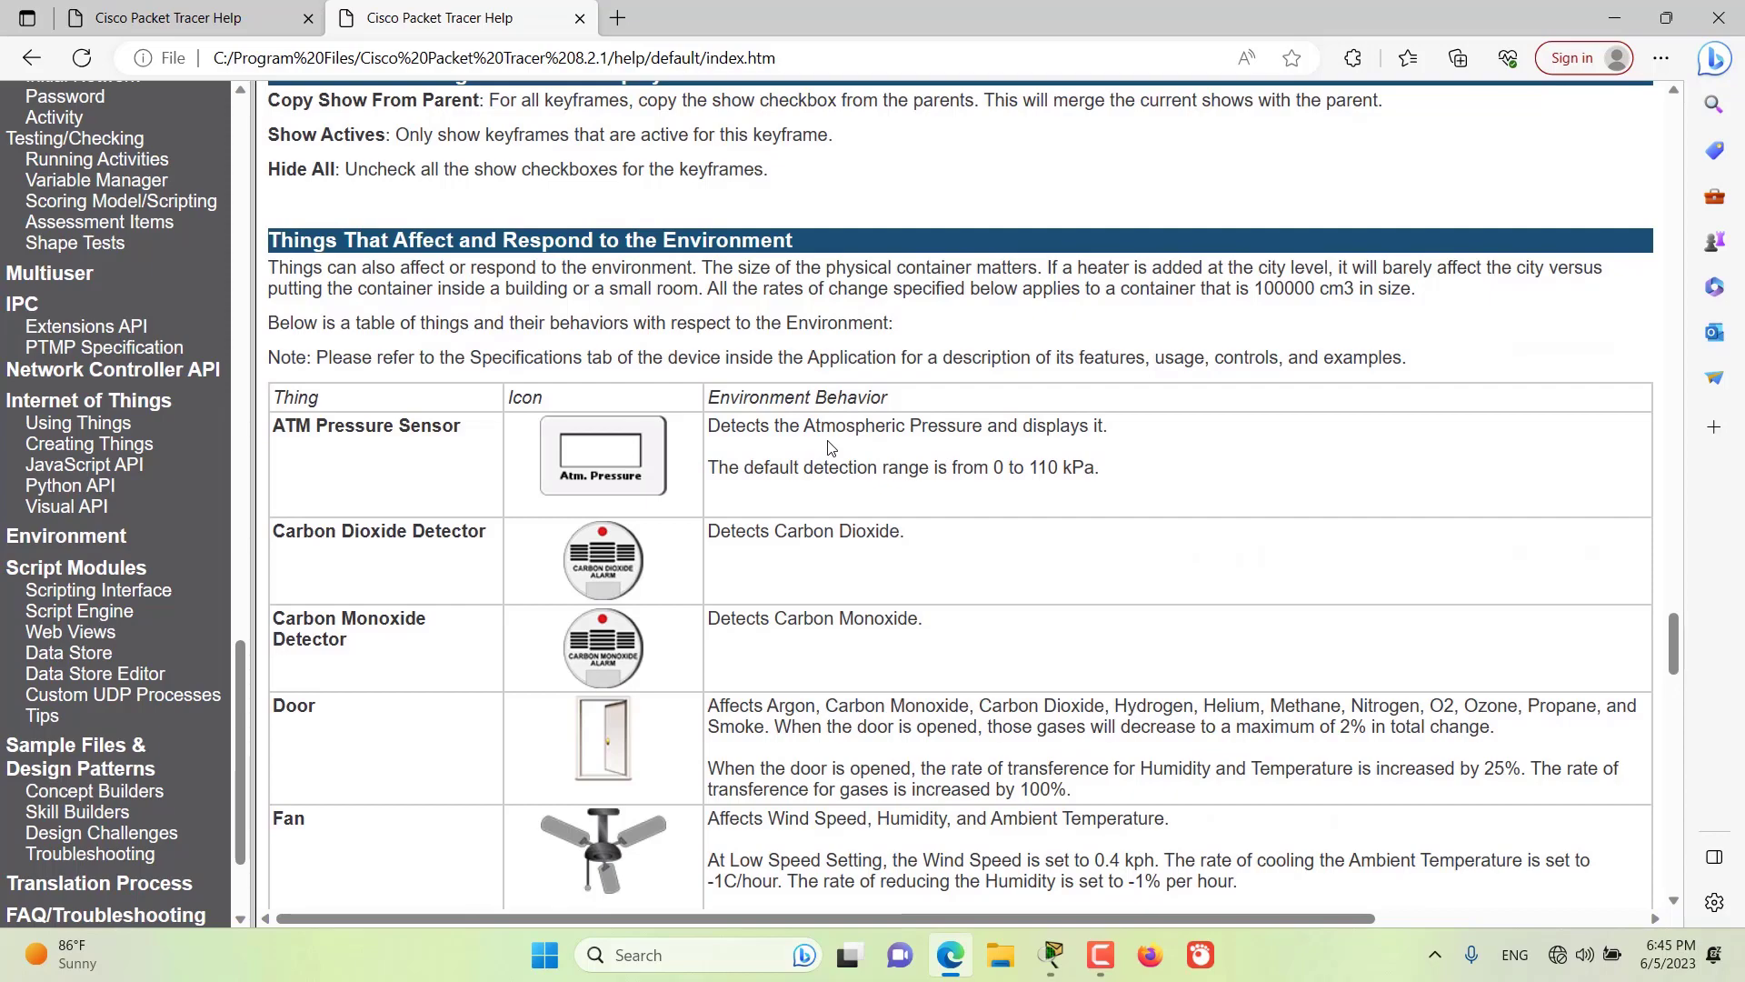
scroll(830, 447, "down", 10)
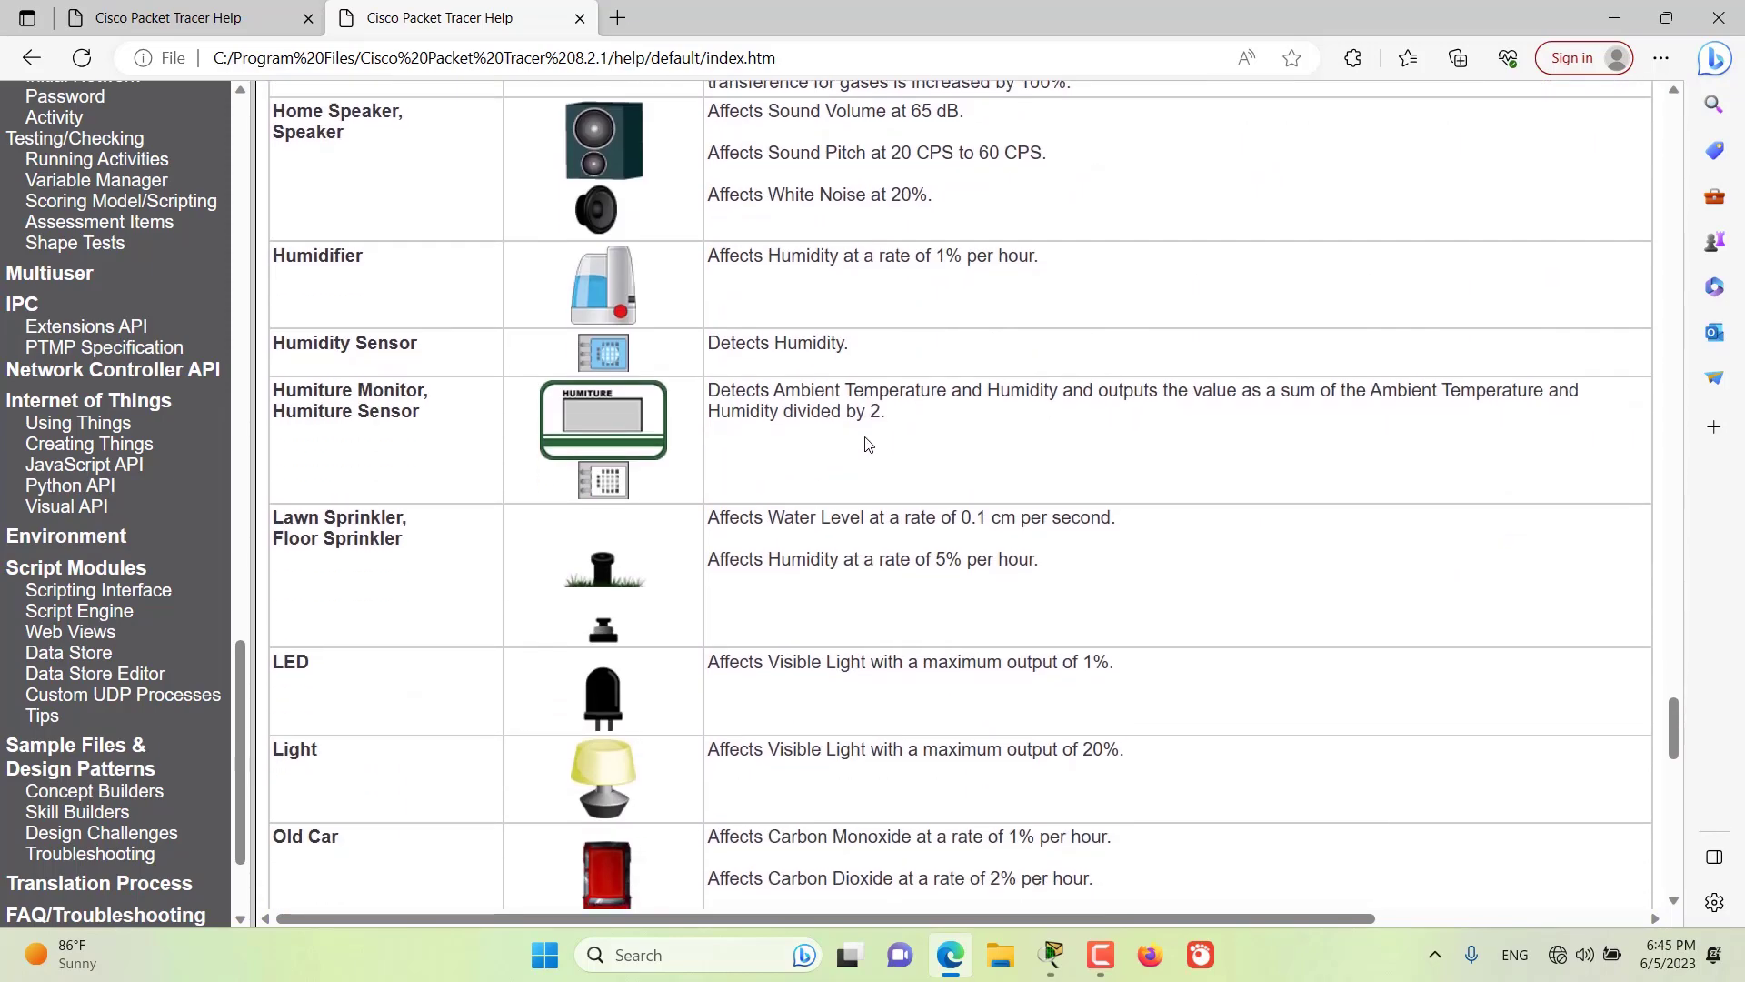
scroll(866, 445, "down", 4)
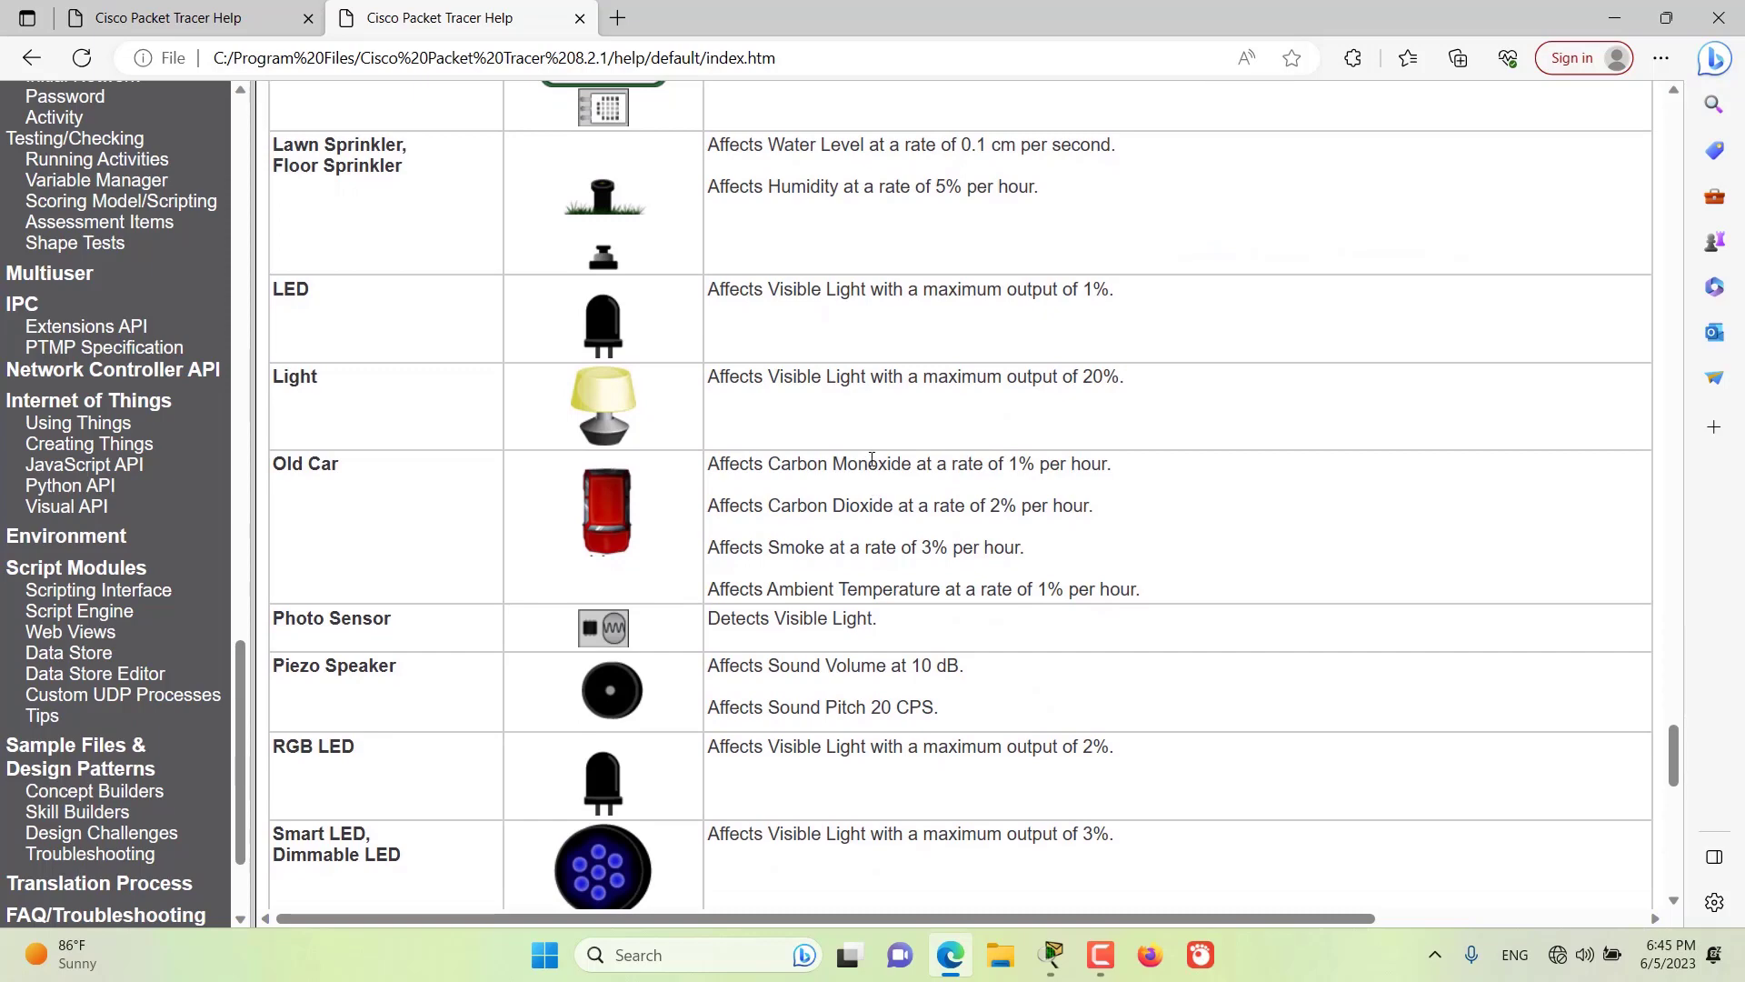
scroll(872, 459, "down", 3)
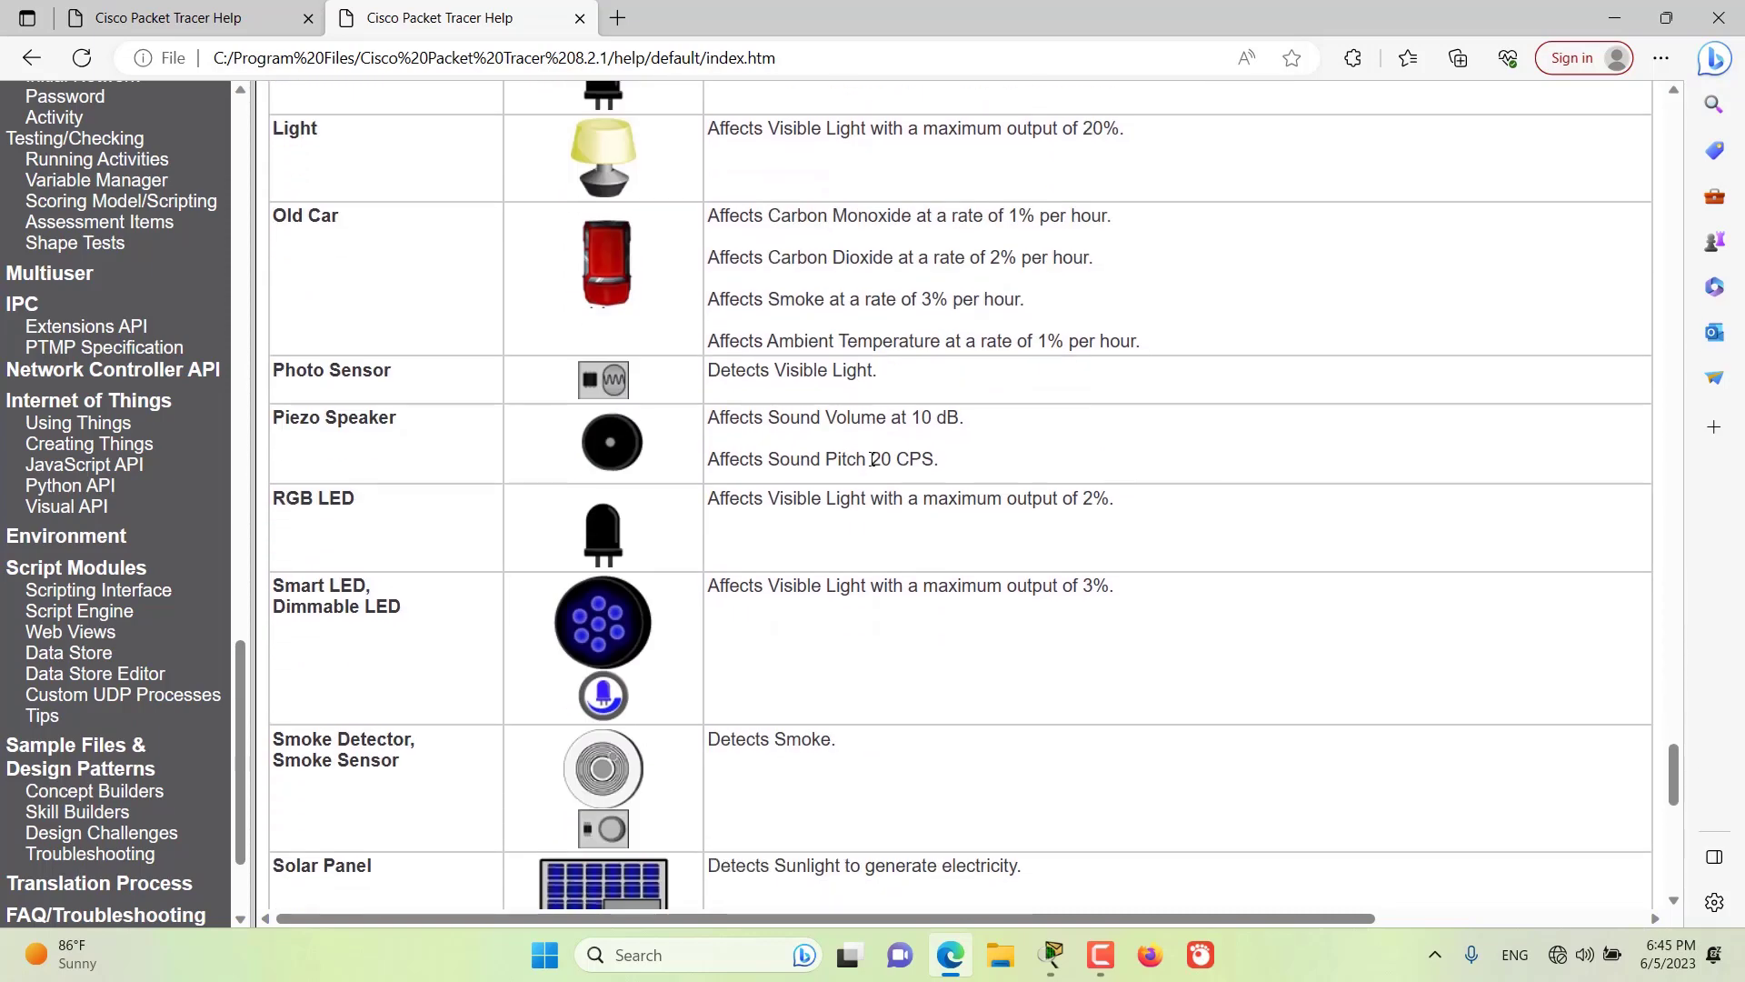
left_click(1052, 954)
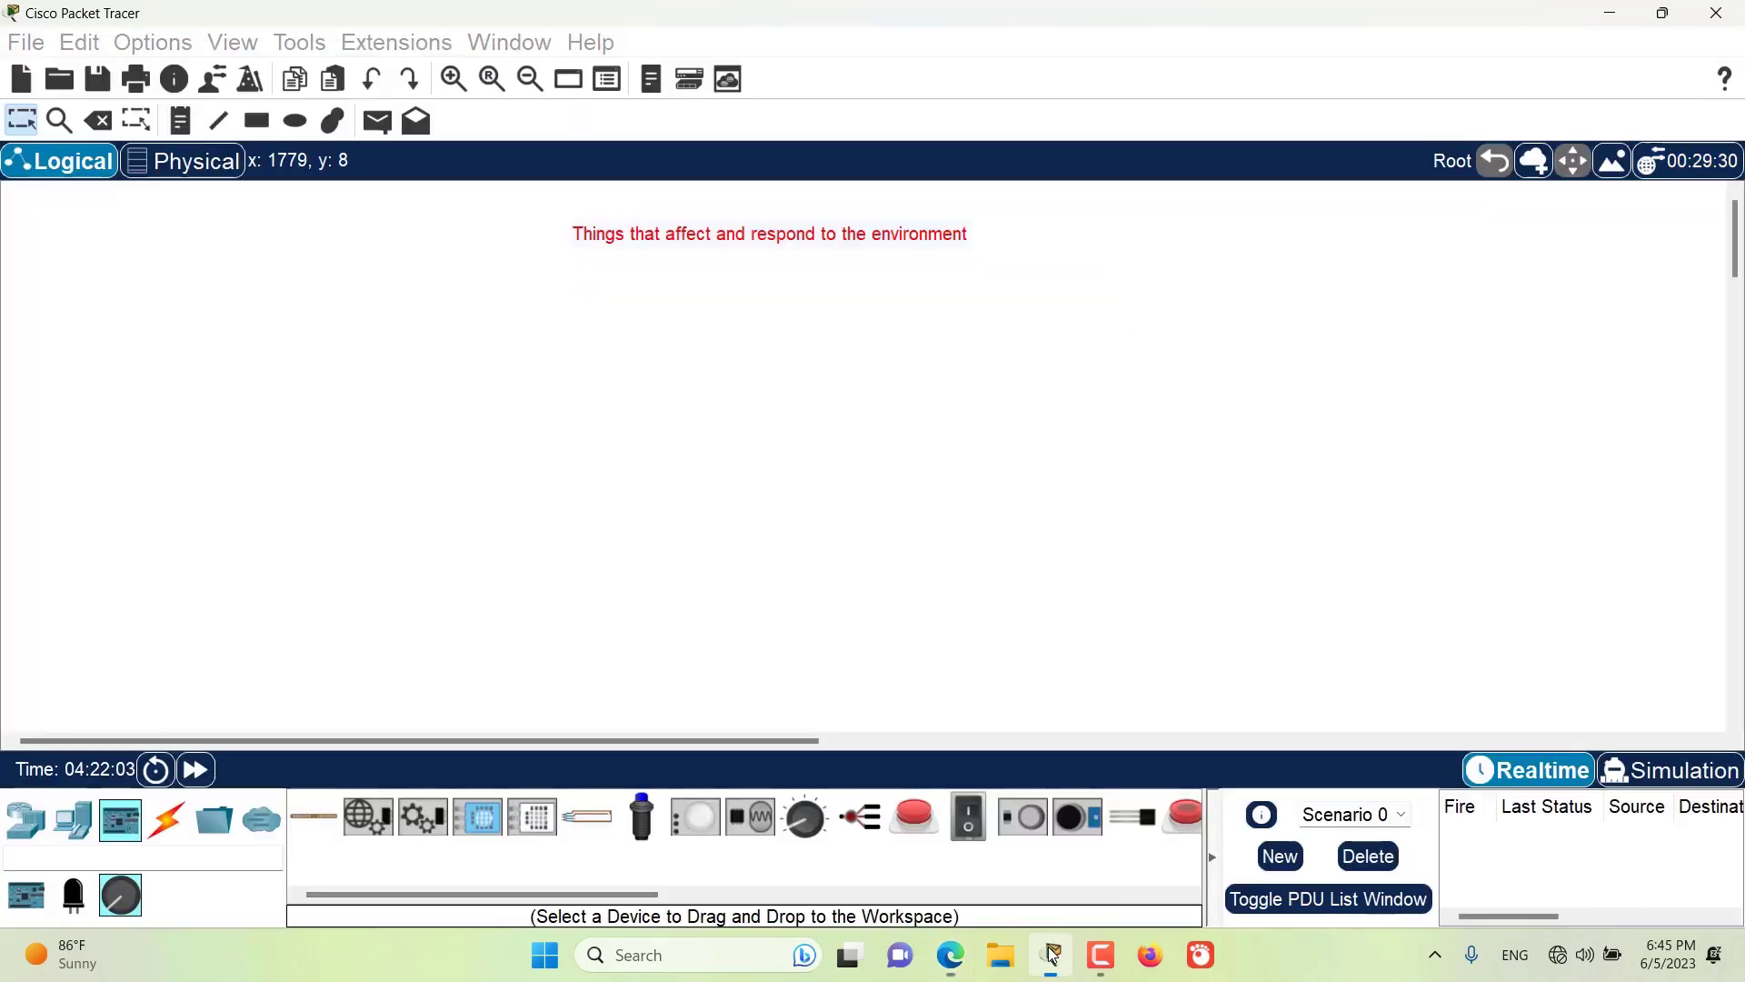